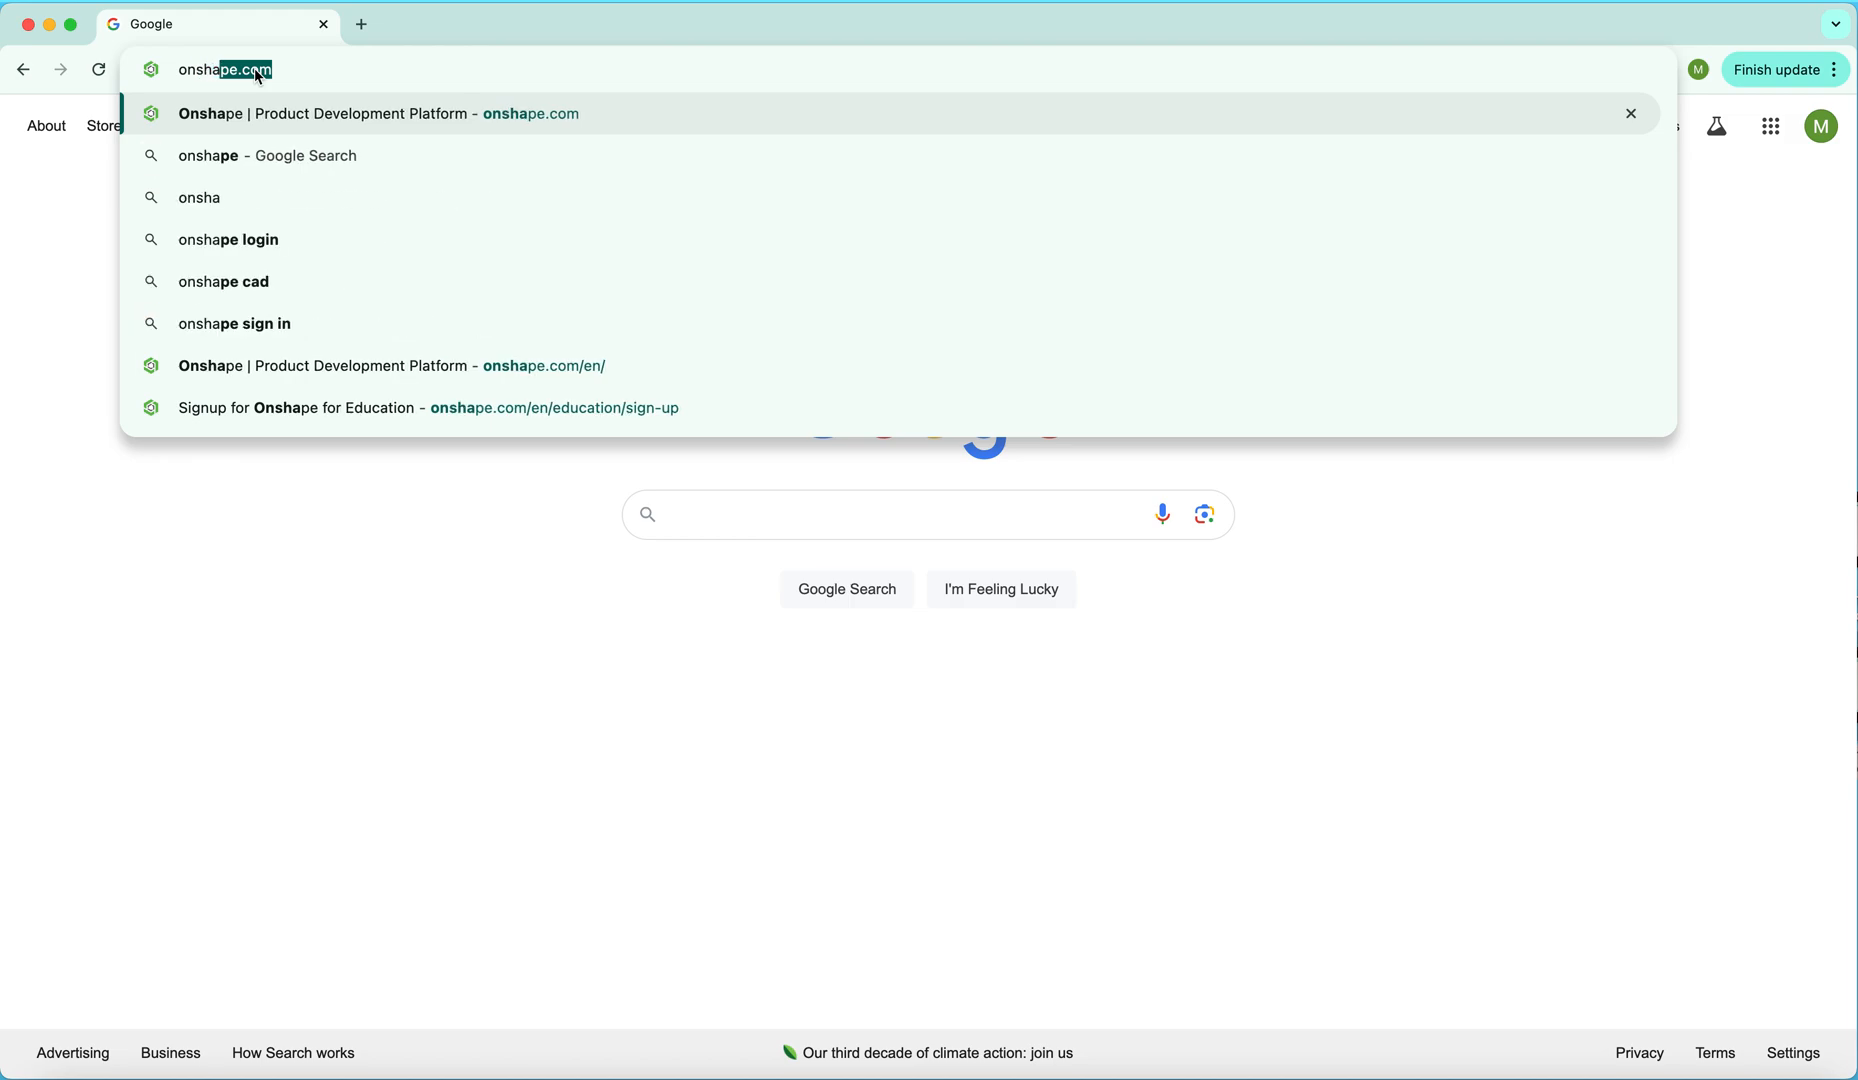
Open onshape.com and sign in with the saved account credentials
{"action": "key", "text": "Return"}
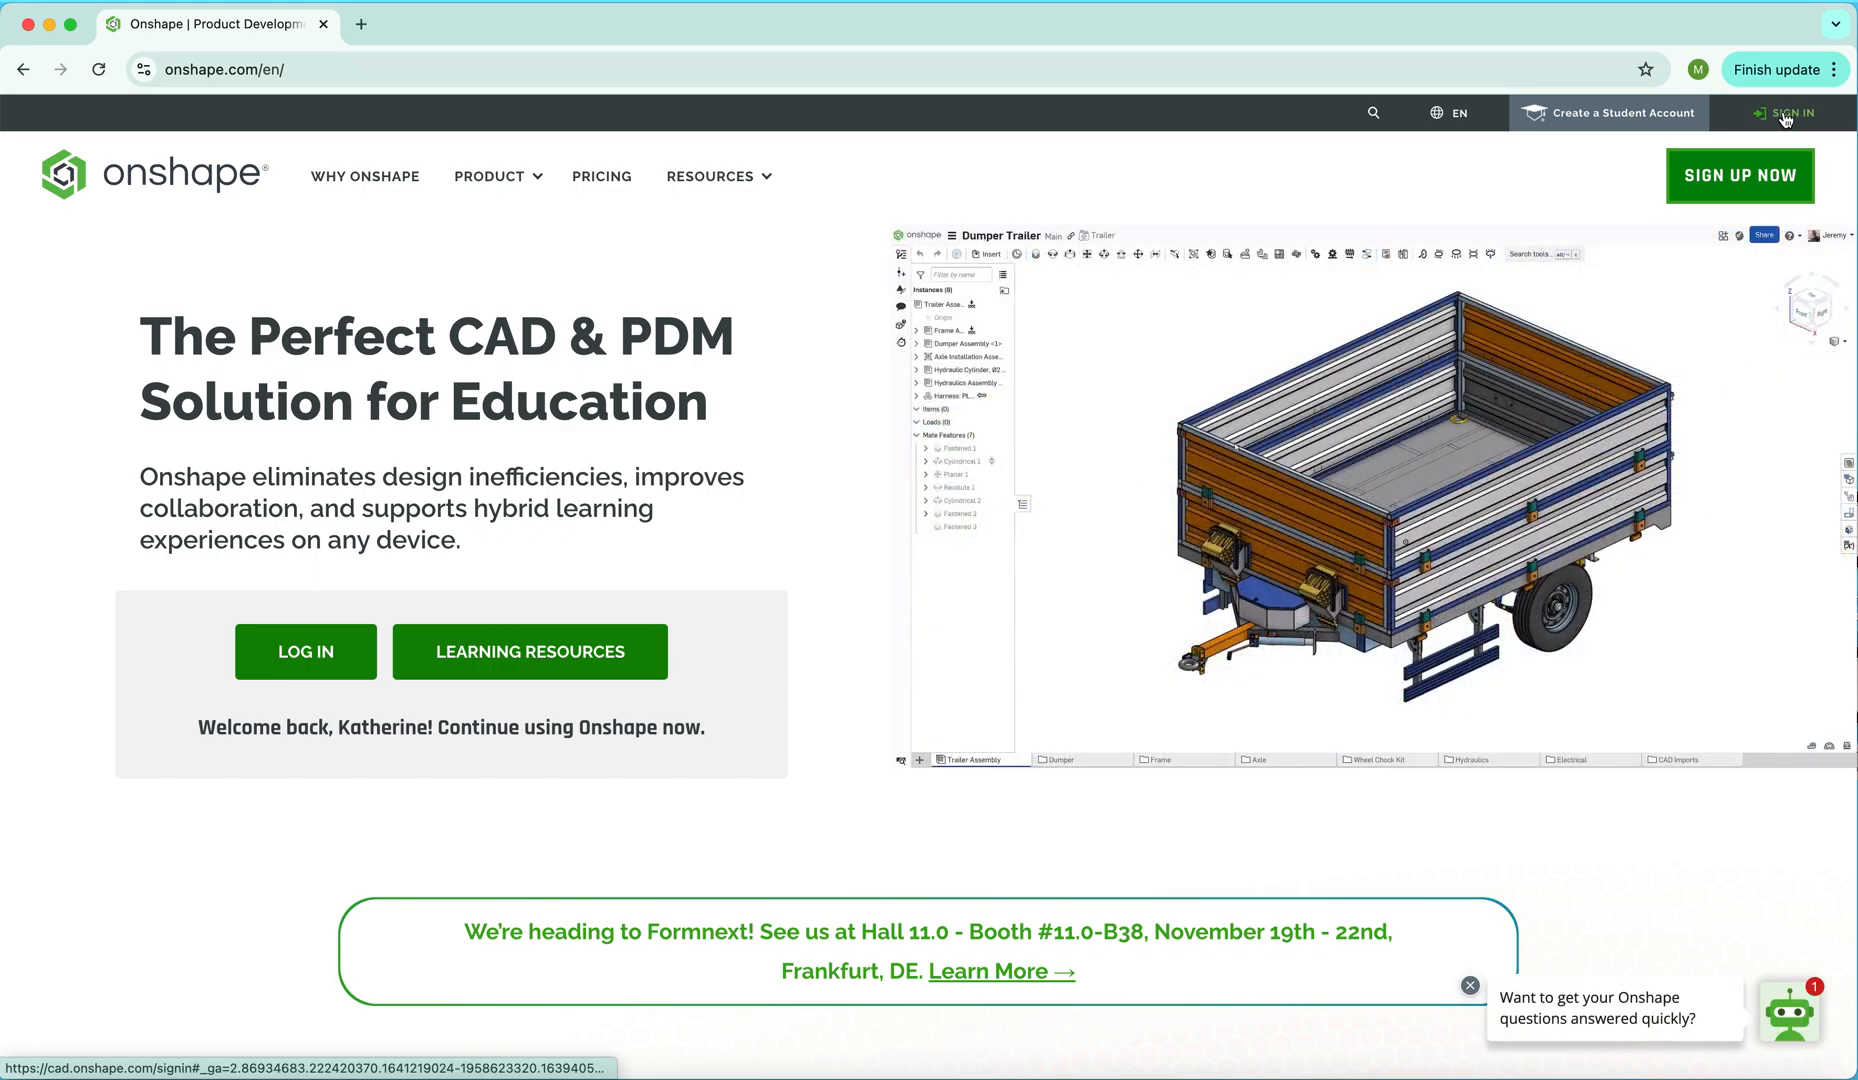
{"action": "left_click", "coordinate": [1776, 116]}
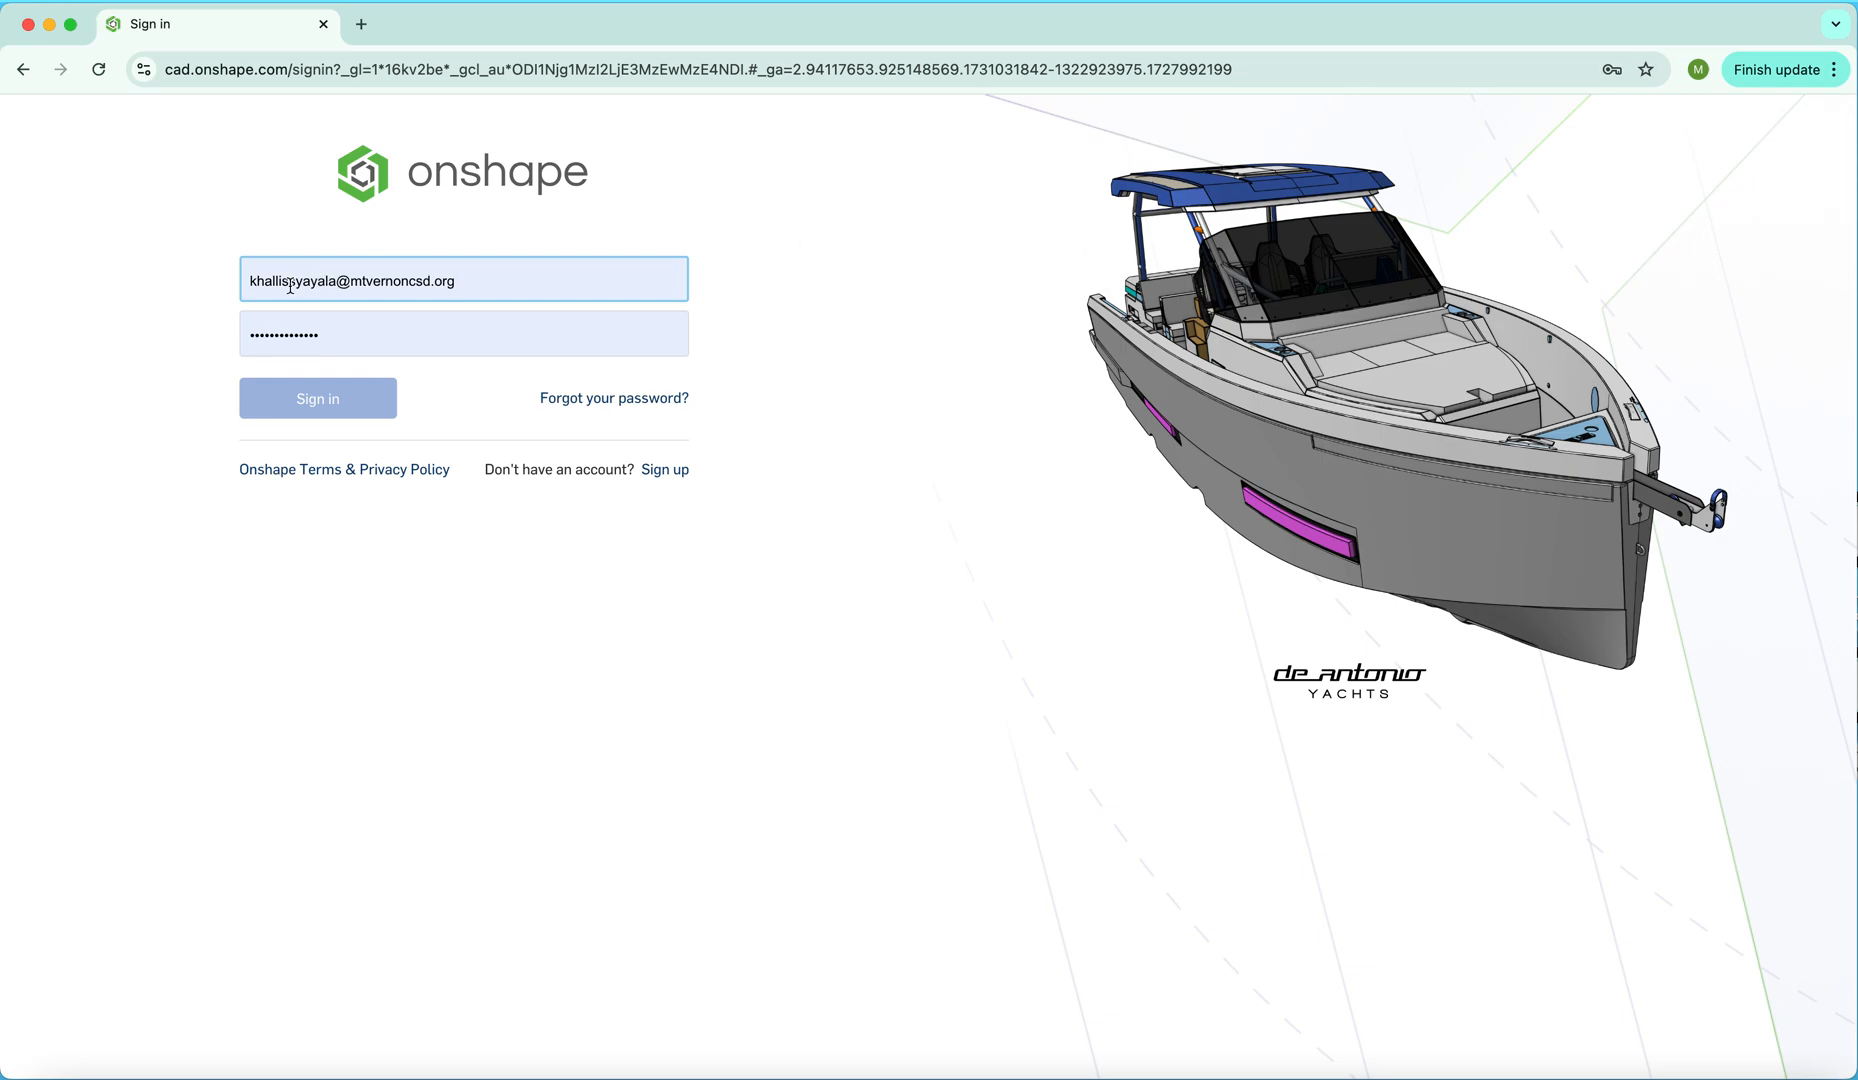
{"action": "left_click", "coordinate": [352, 401]}
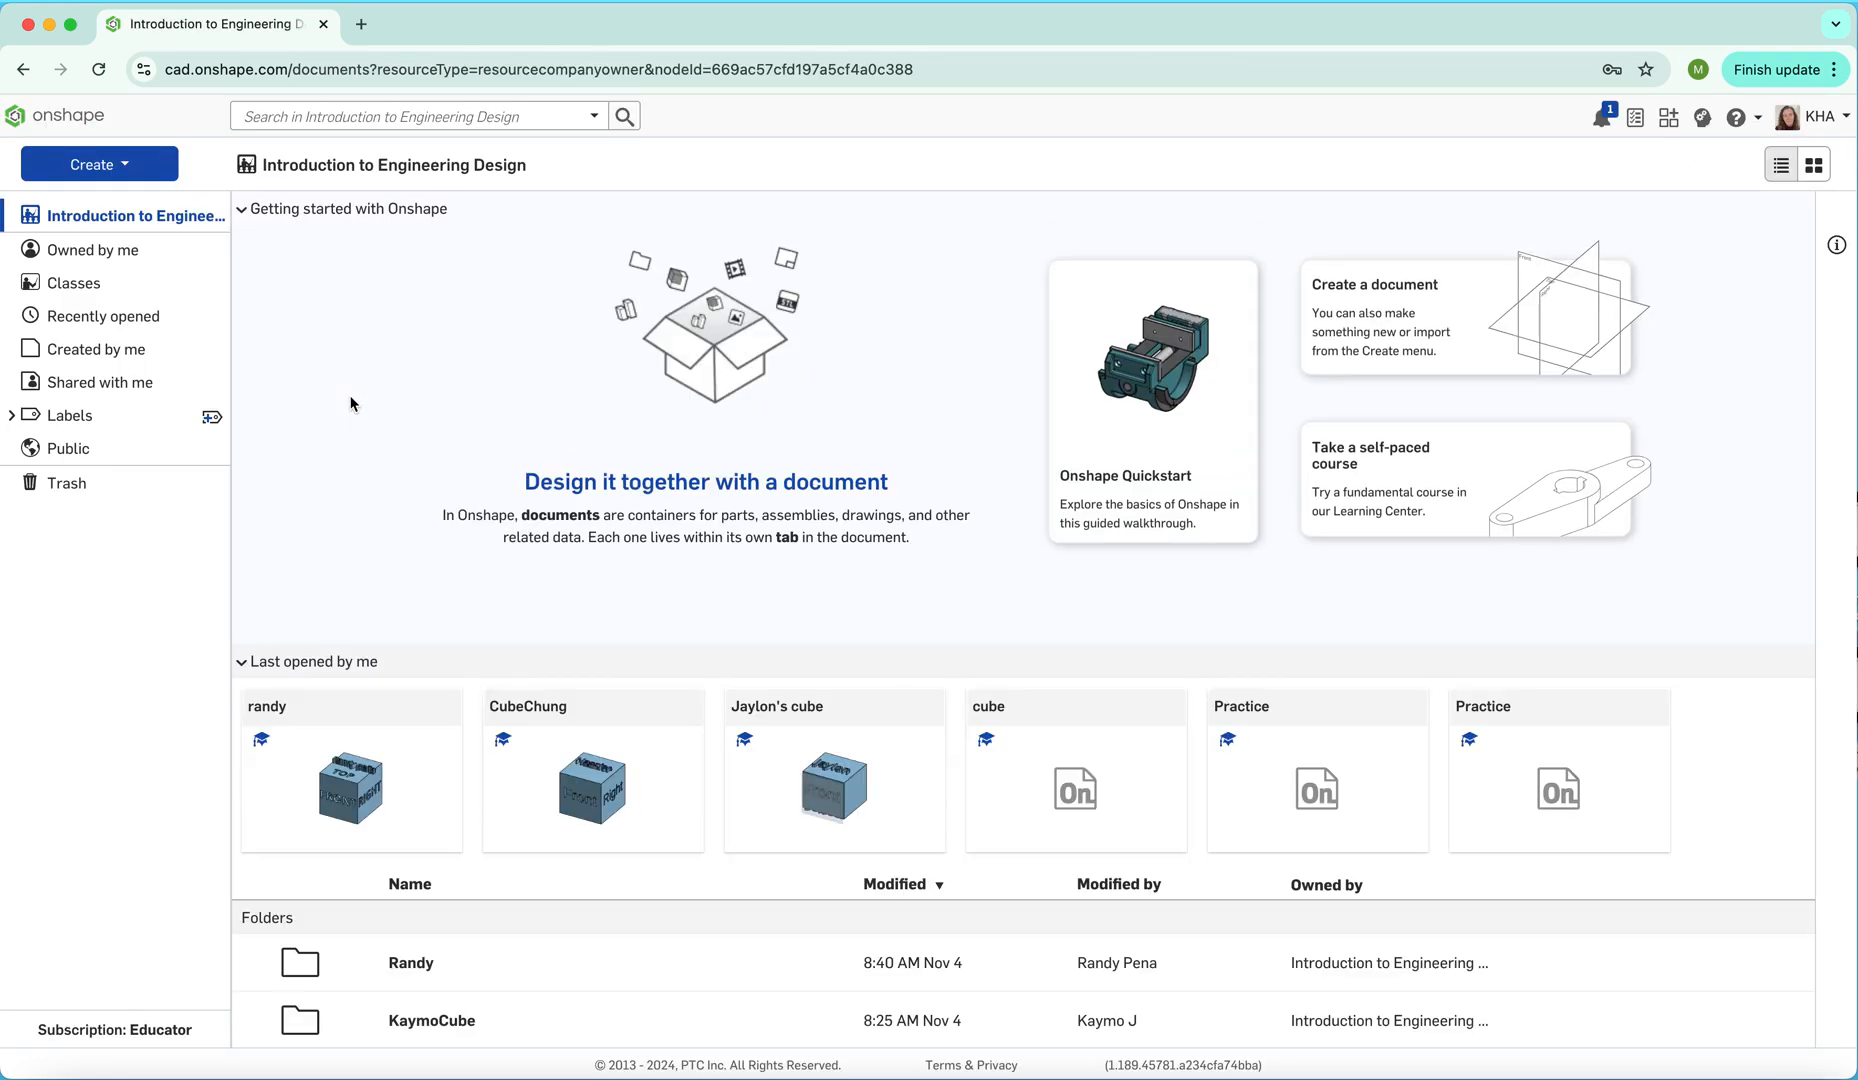
Create a document in Introduction to Engineering Design, named with the teacher's surname followed directly by "Cube"
{"action": "left_click", "coordinate": [128, 167]}
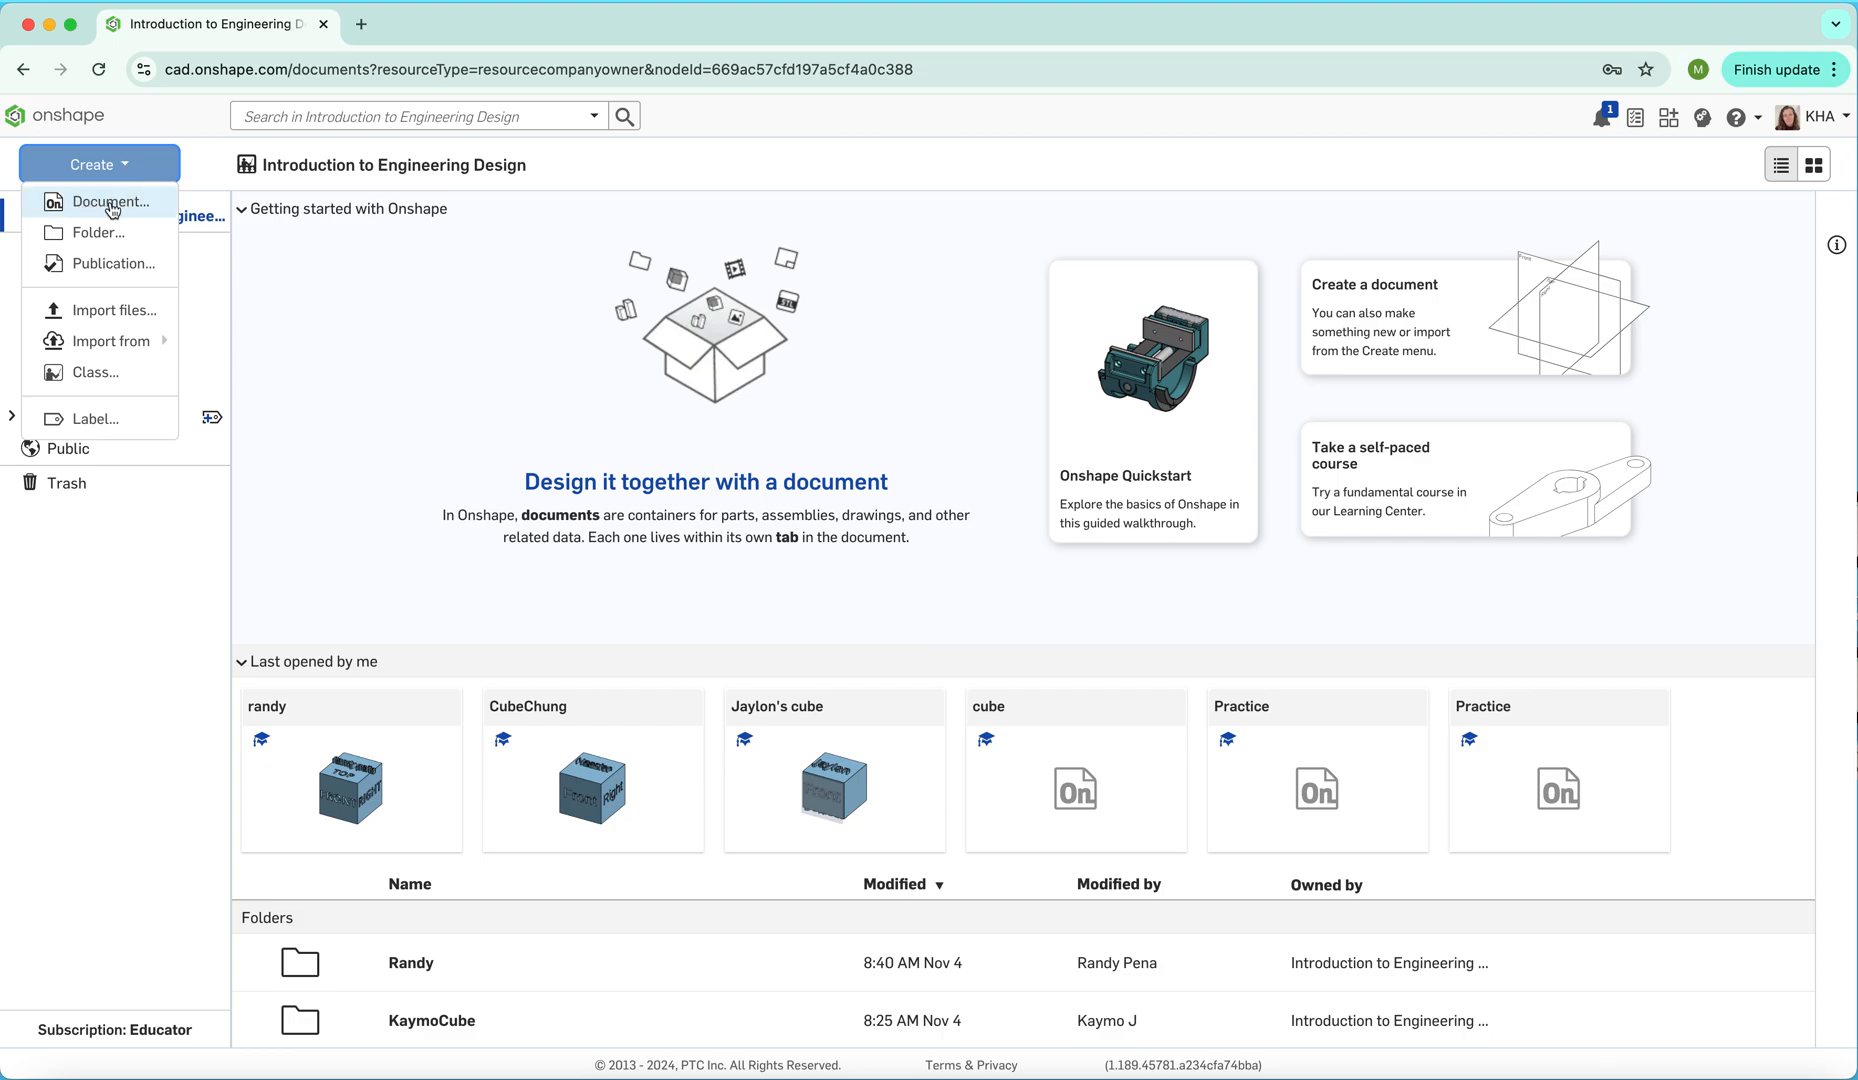
{"action": "left_click", "coordinate": [126, 206]}
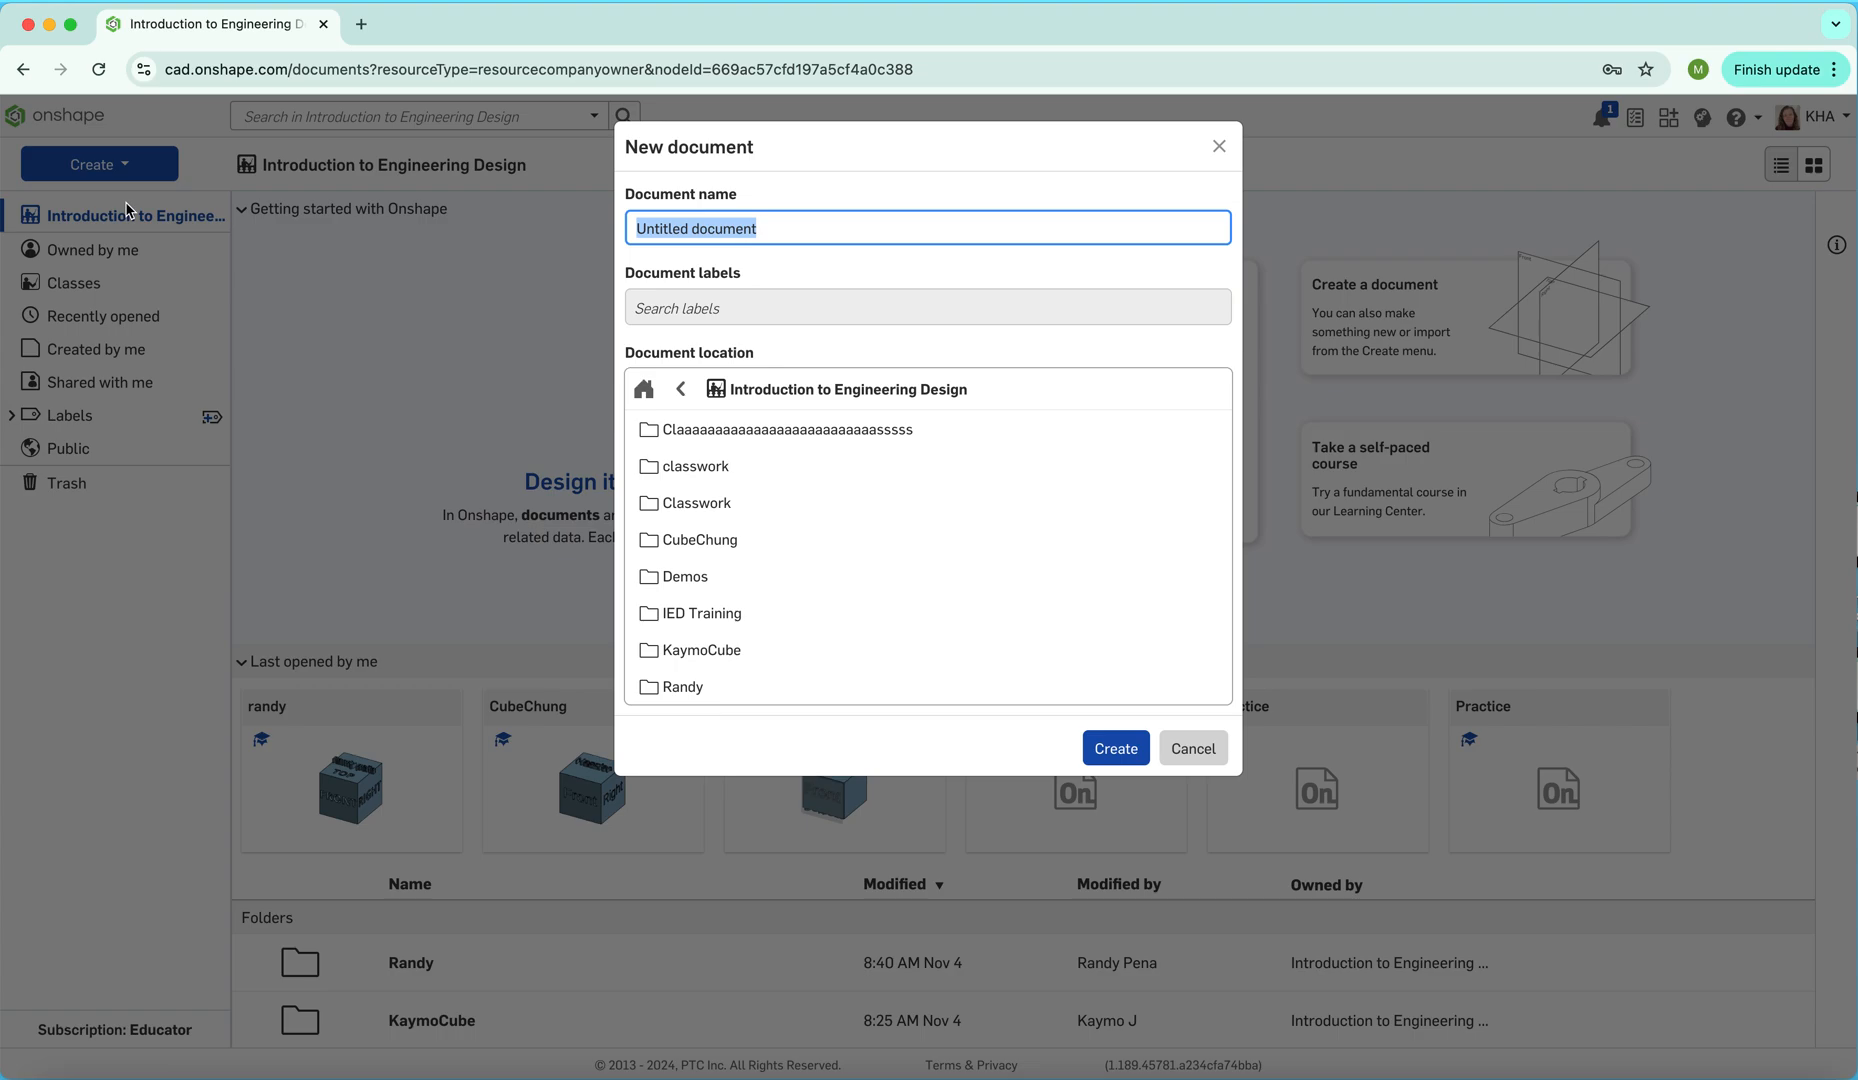
{"action": "type", "text": "Ayala"}
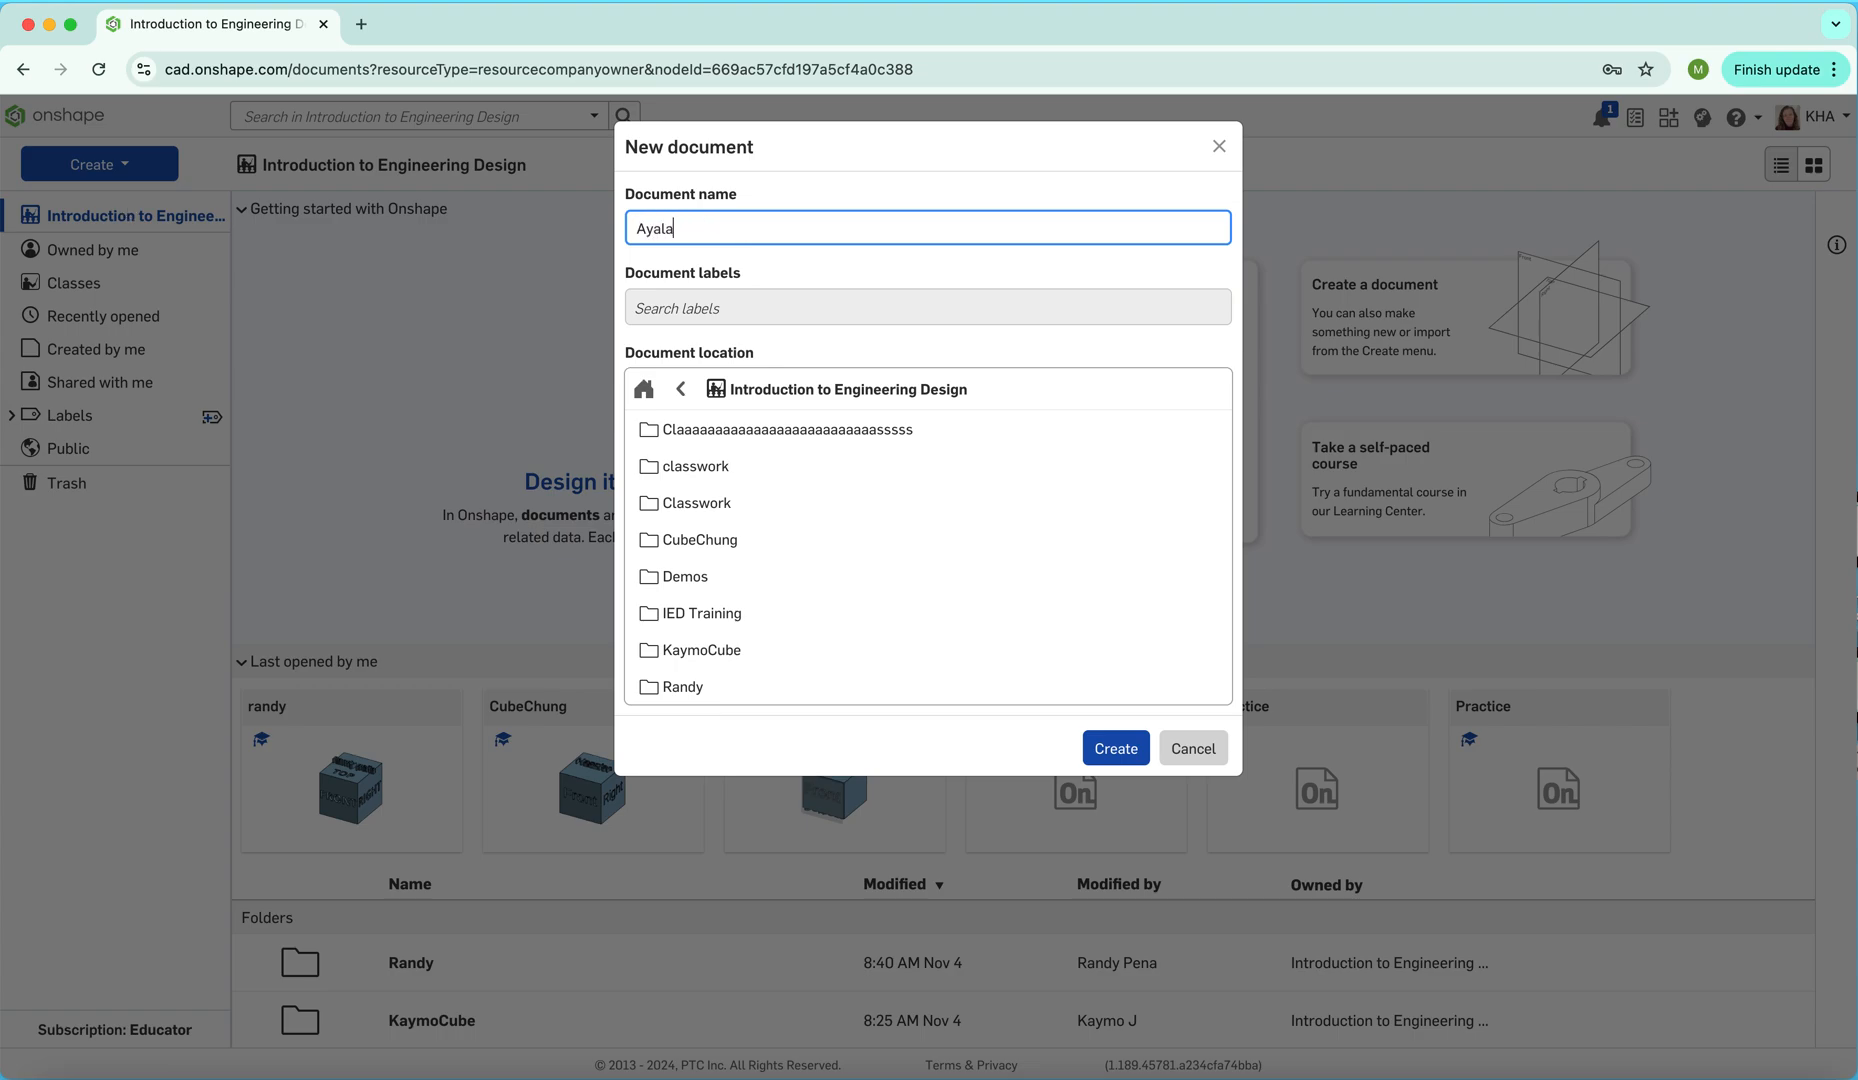
{"action": "type", "text": "Cube"}
{"action": "left_click", "coordinate": [1105, 742]}
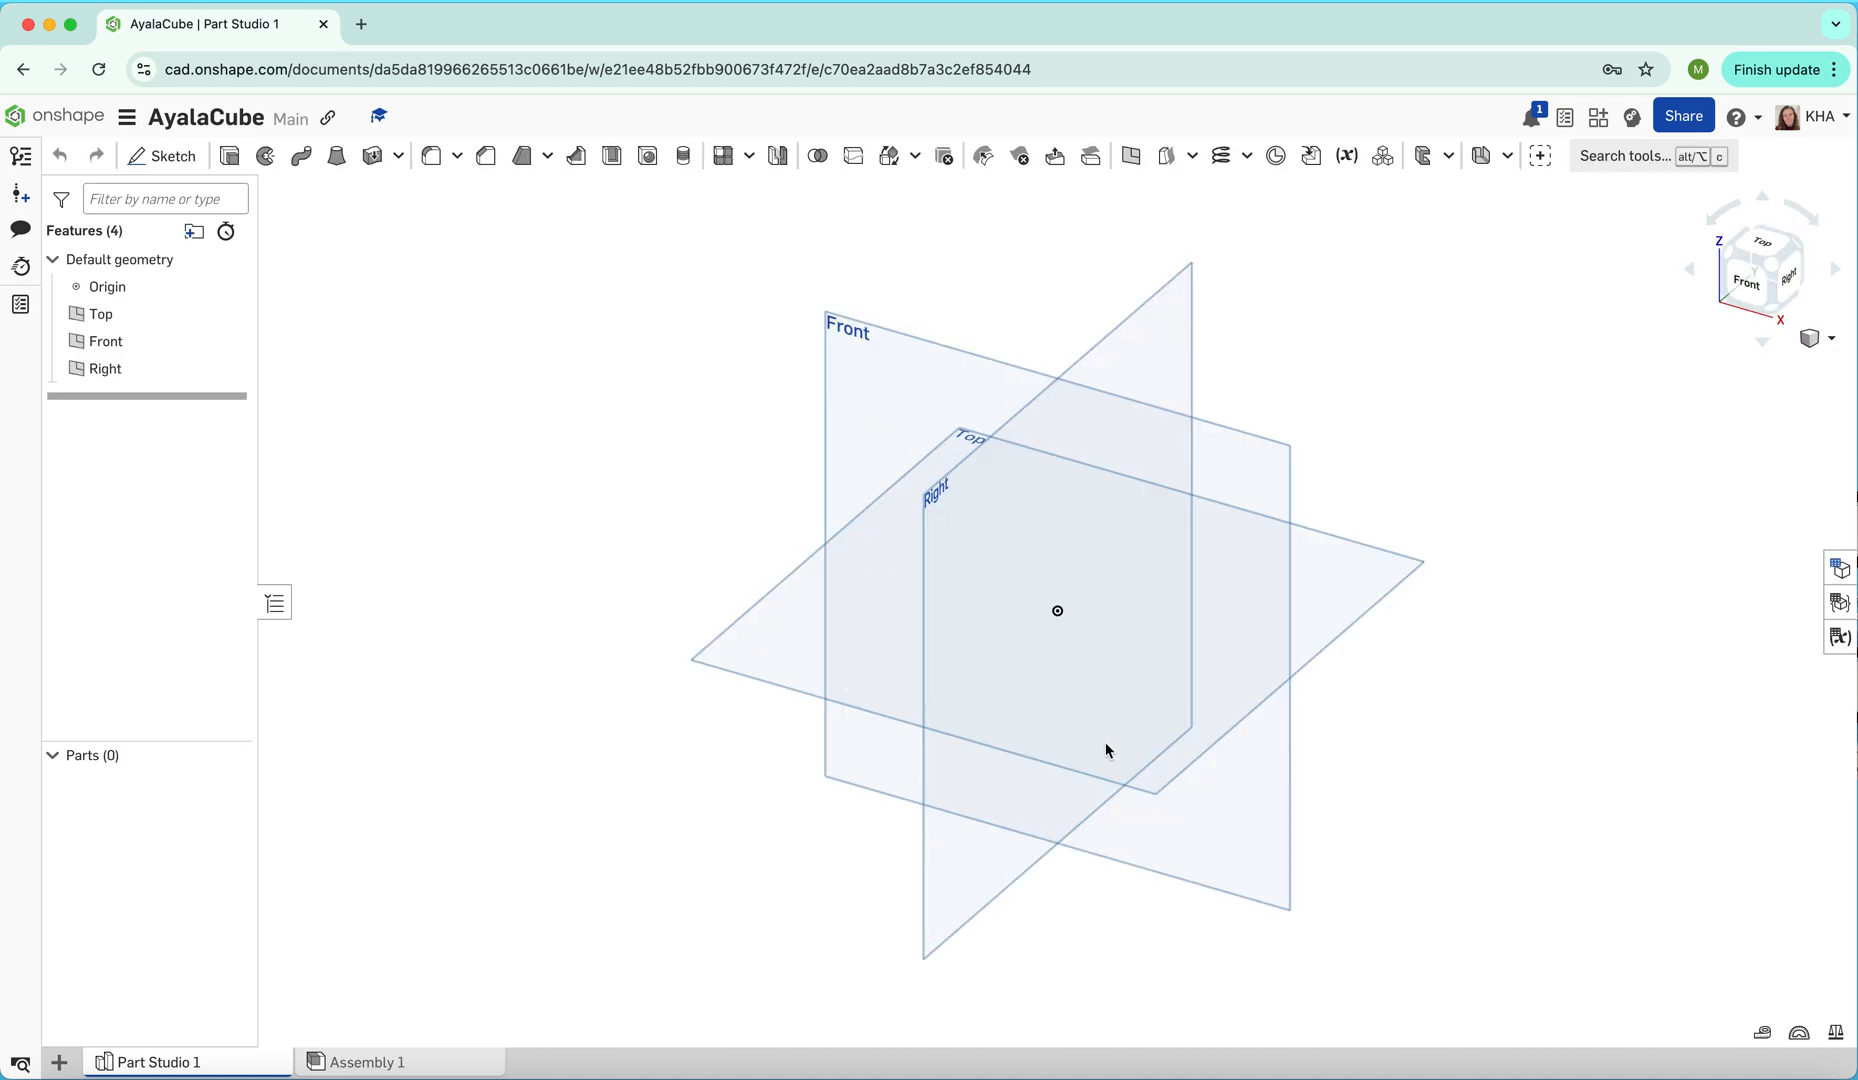
Start a sketch on the Front plane and draw a center point rectangle about 2.62 by 2.63 in, centered on the origin
{"action": "left_click", "coordinate": [172, 158]}
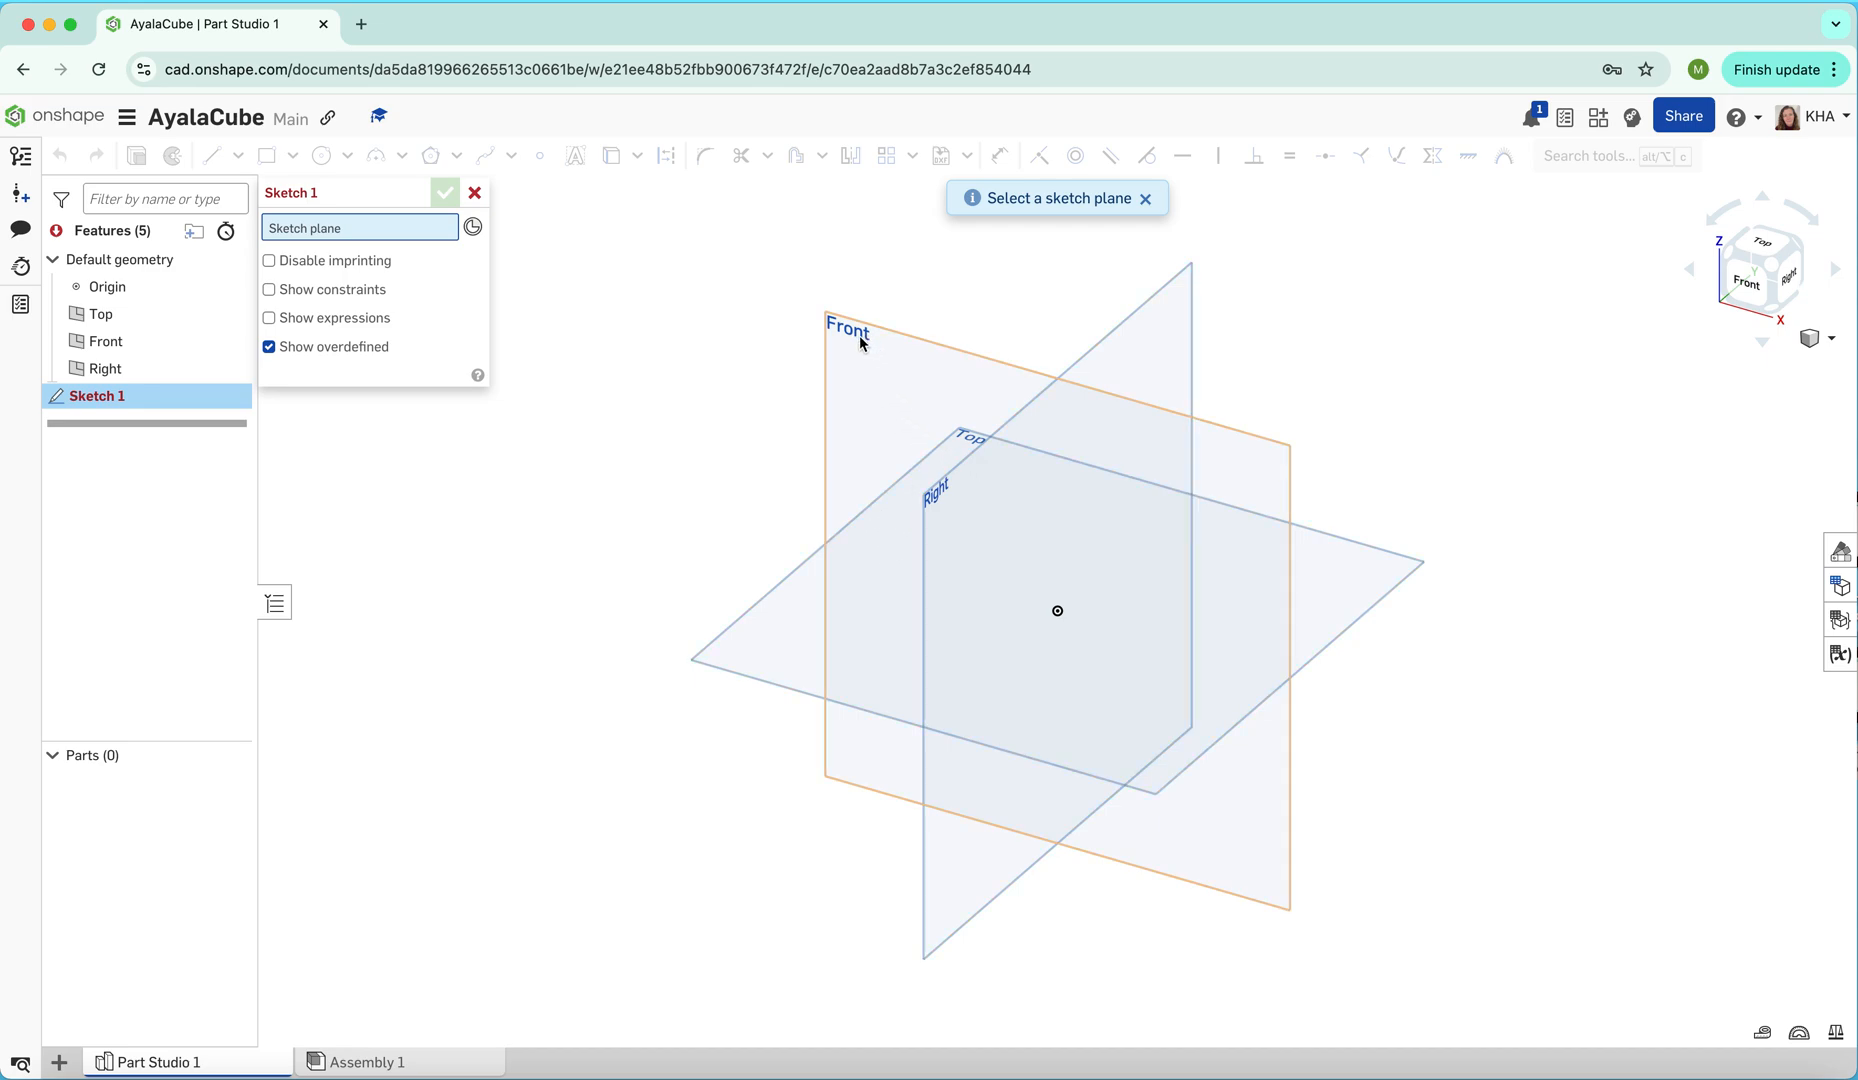
{"action": "left_click", "coordinate": [885, 386]}
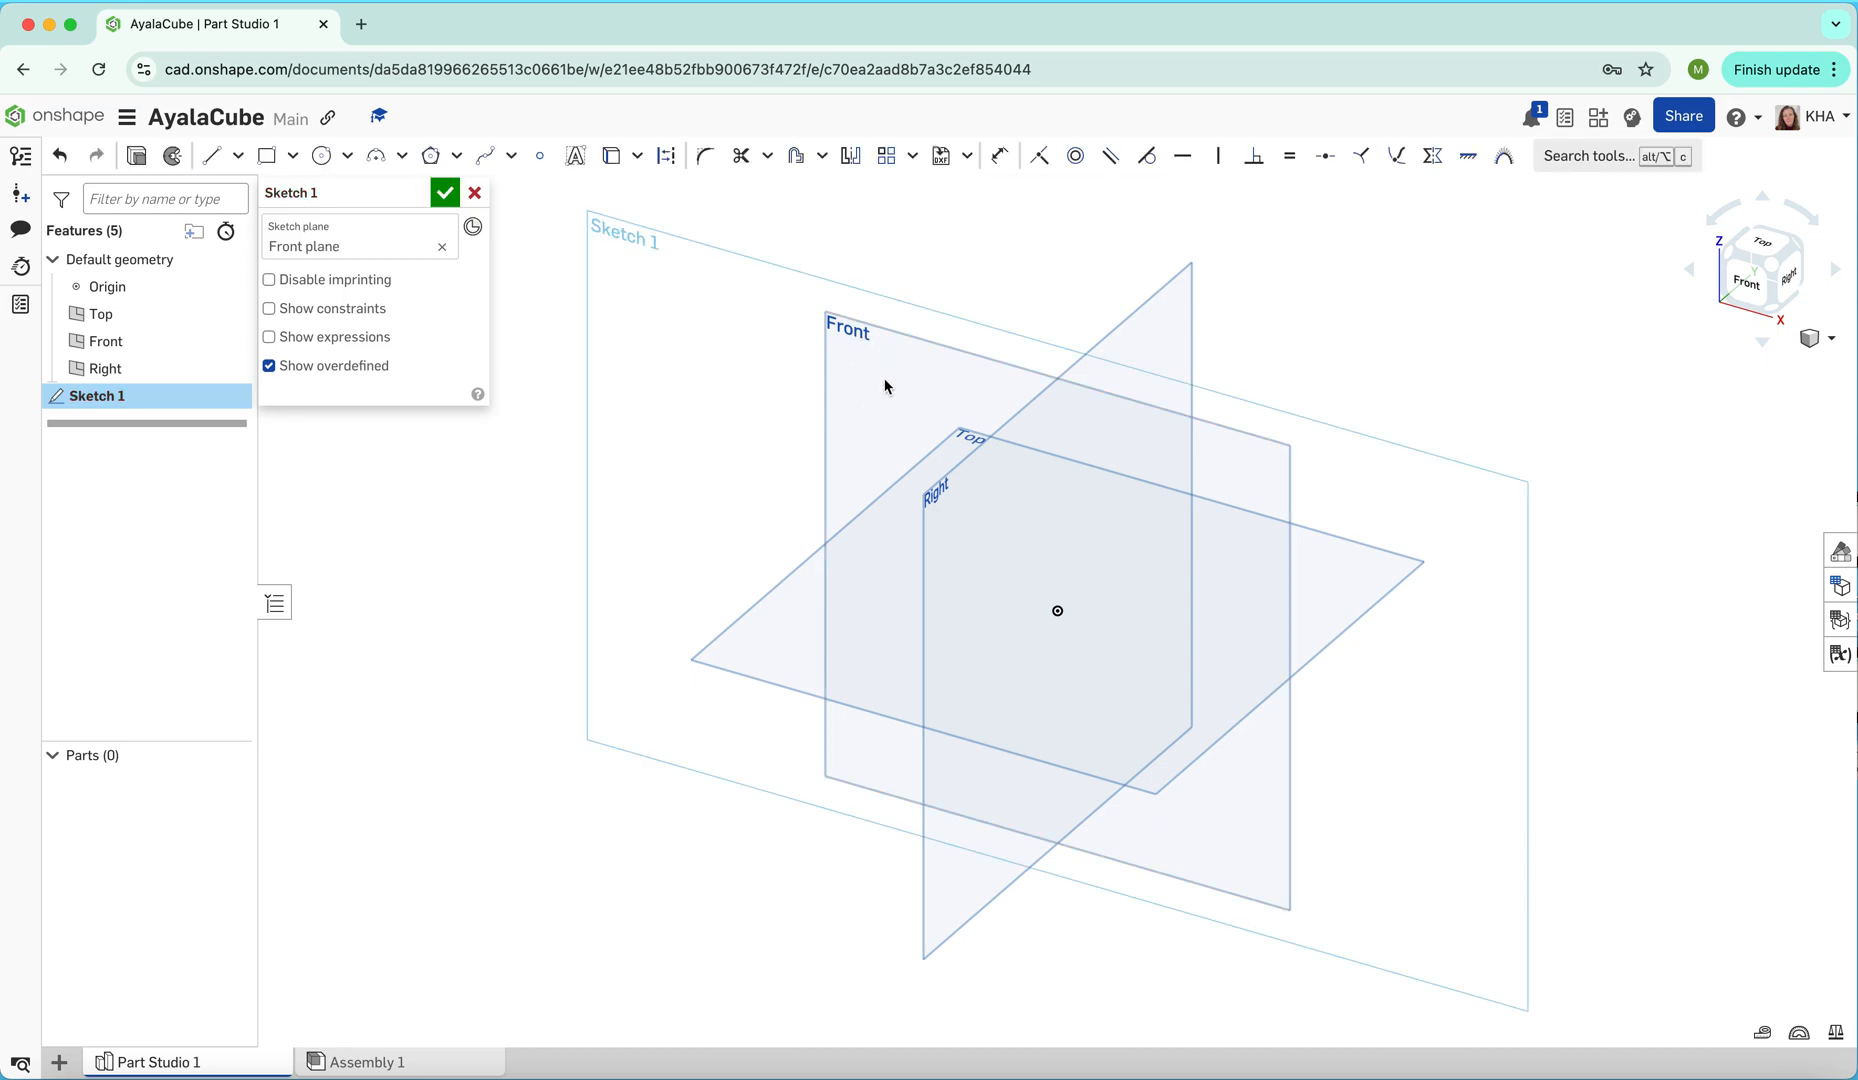
{"action": "left_click", "coordinate": [1750, 287]}
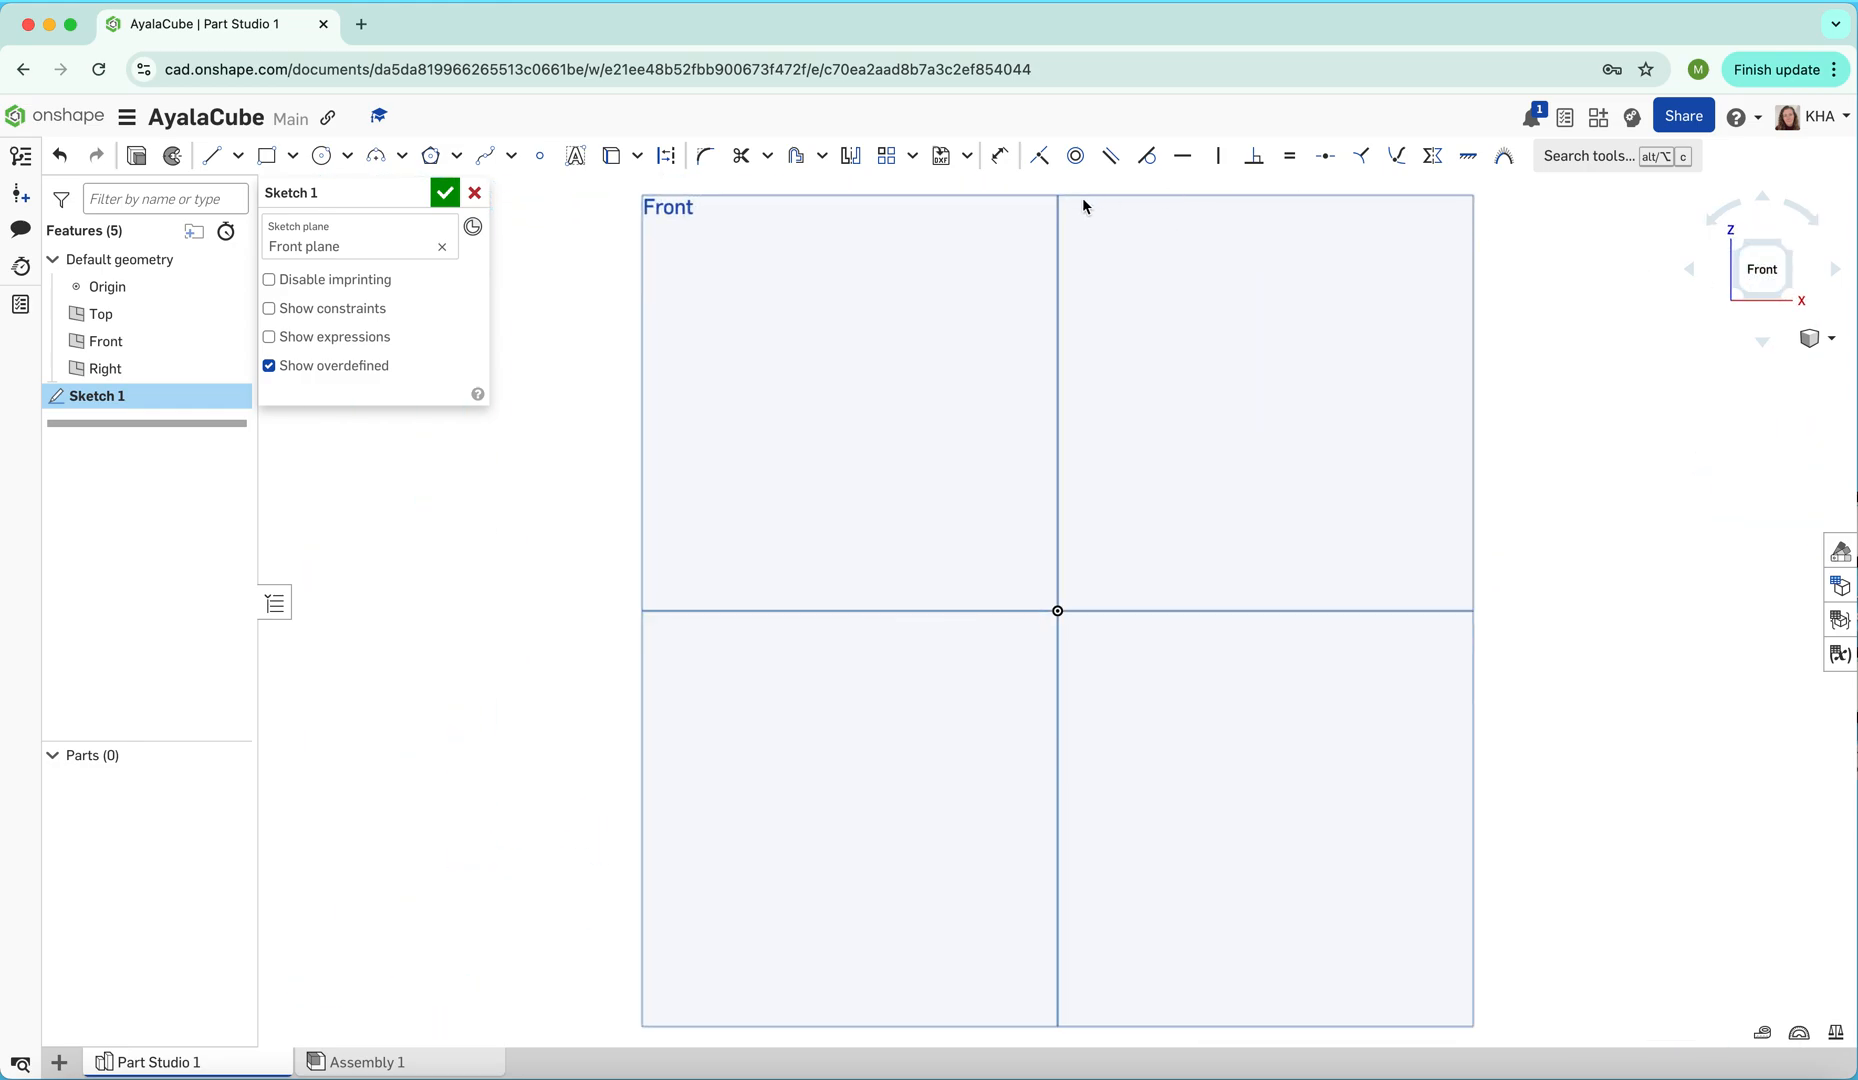
{"action": "left_click", "coordinate": [293, 158]}
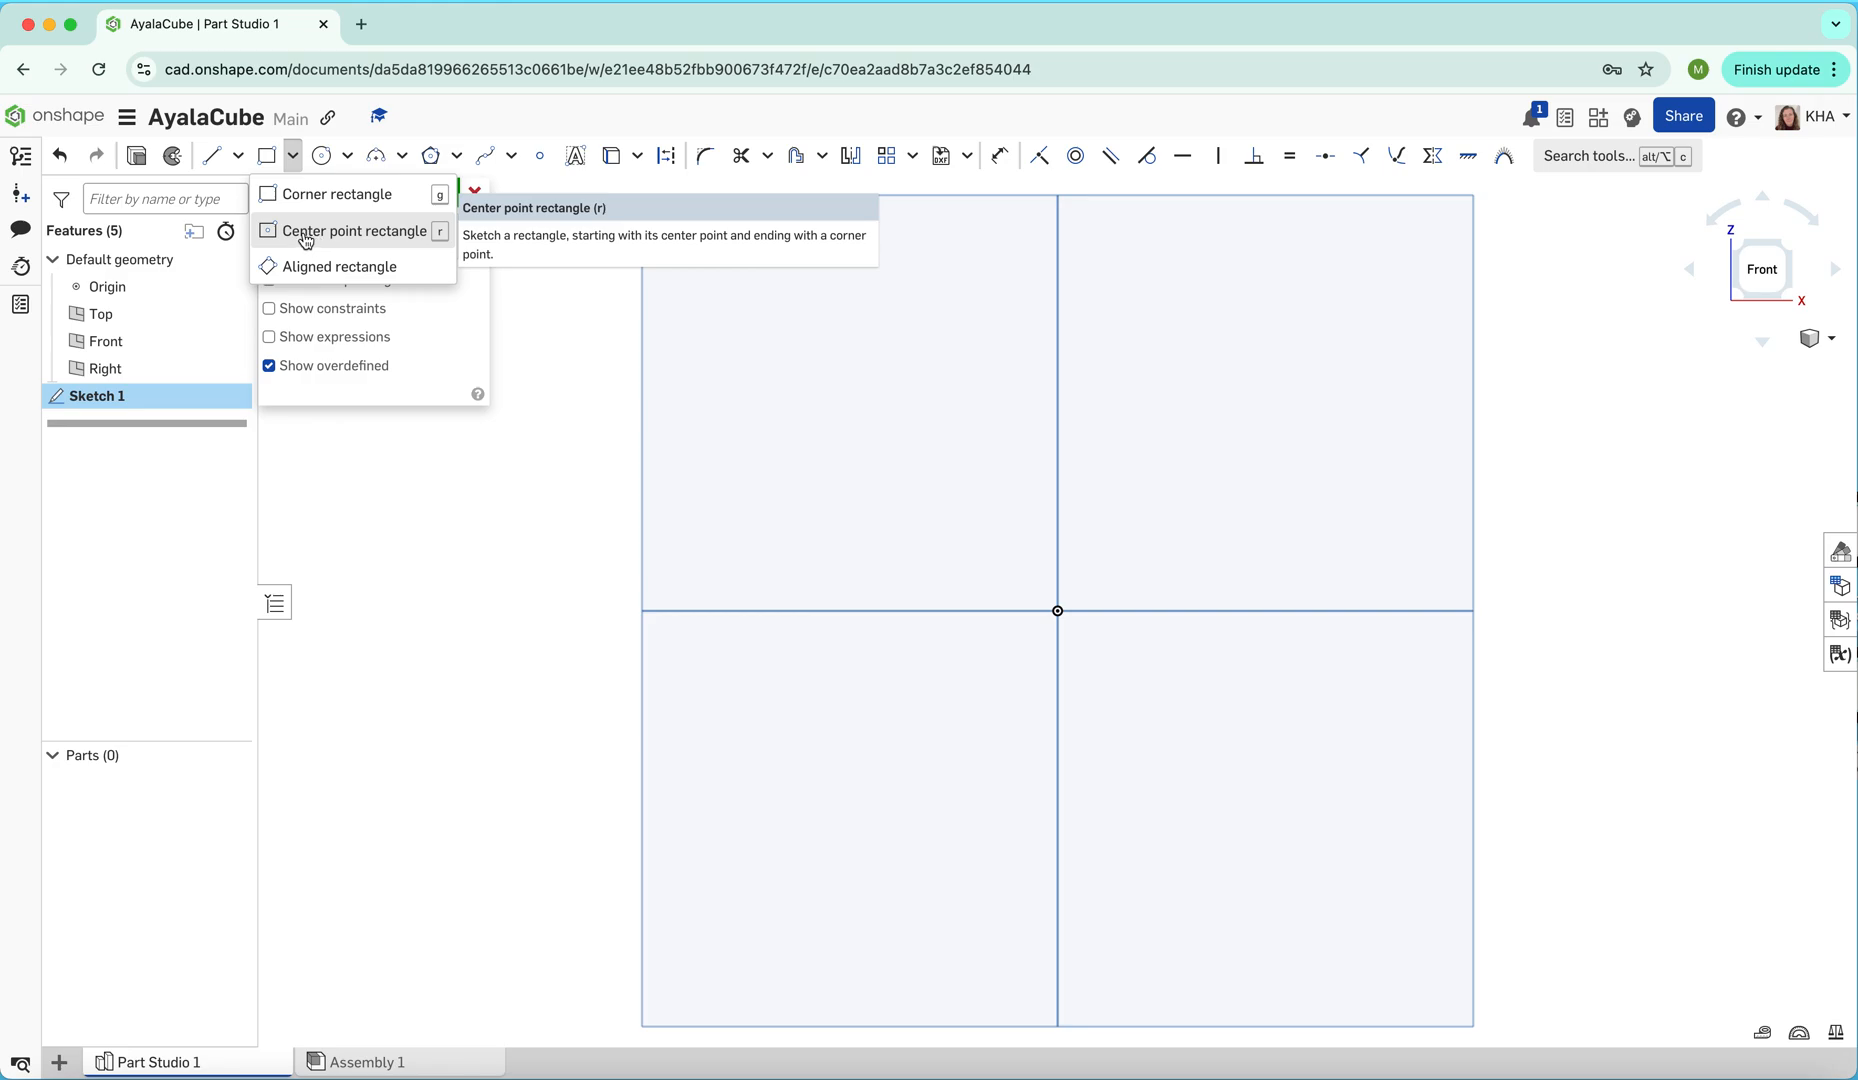
{"action": "left_click", "coordinate": [390, 238]}
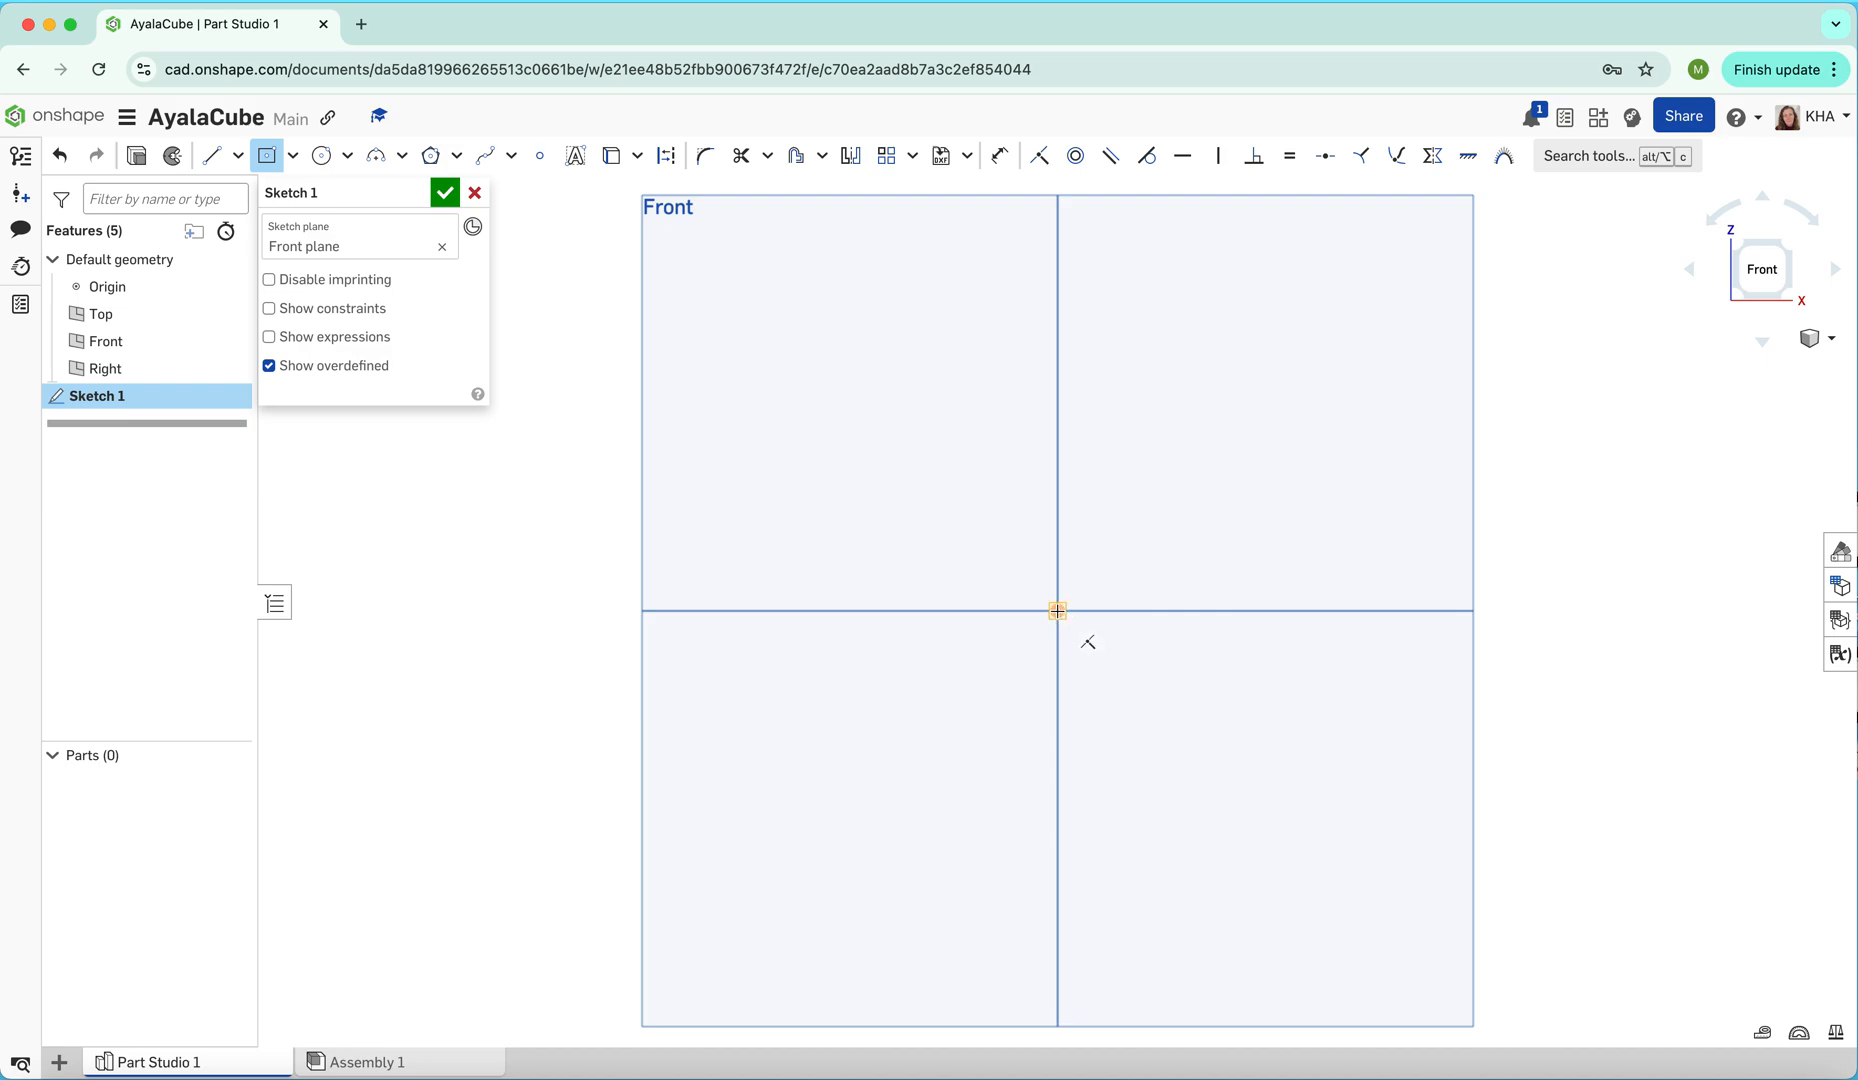
{"action": "left_click", "coordinate": [1058, 611]}
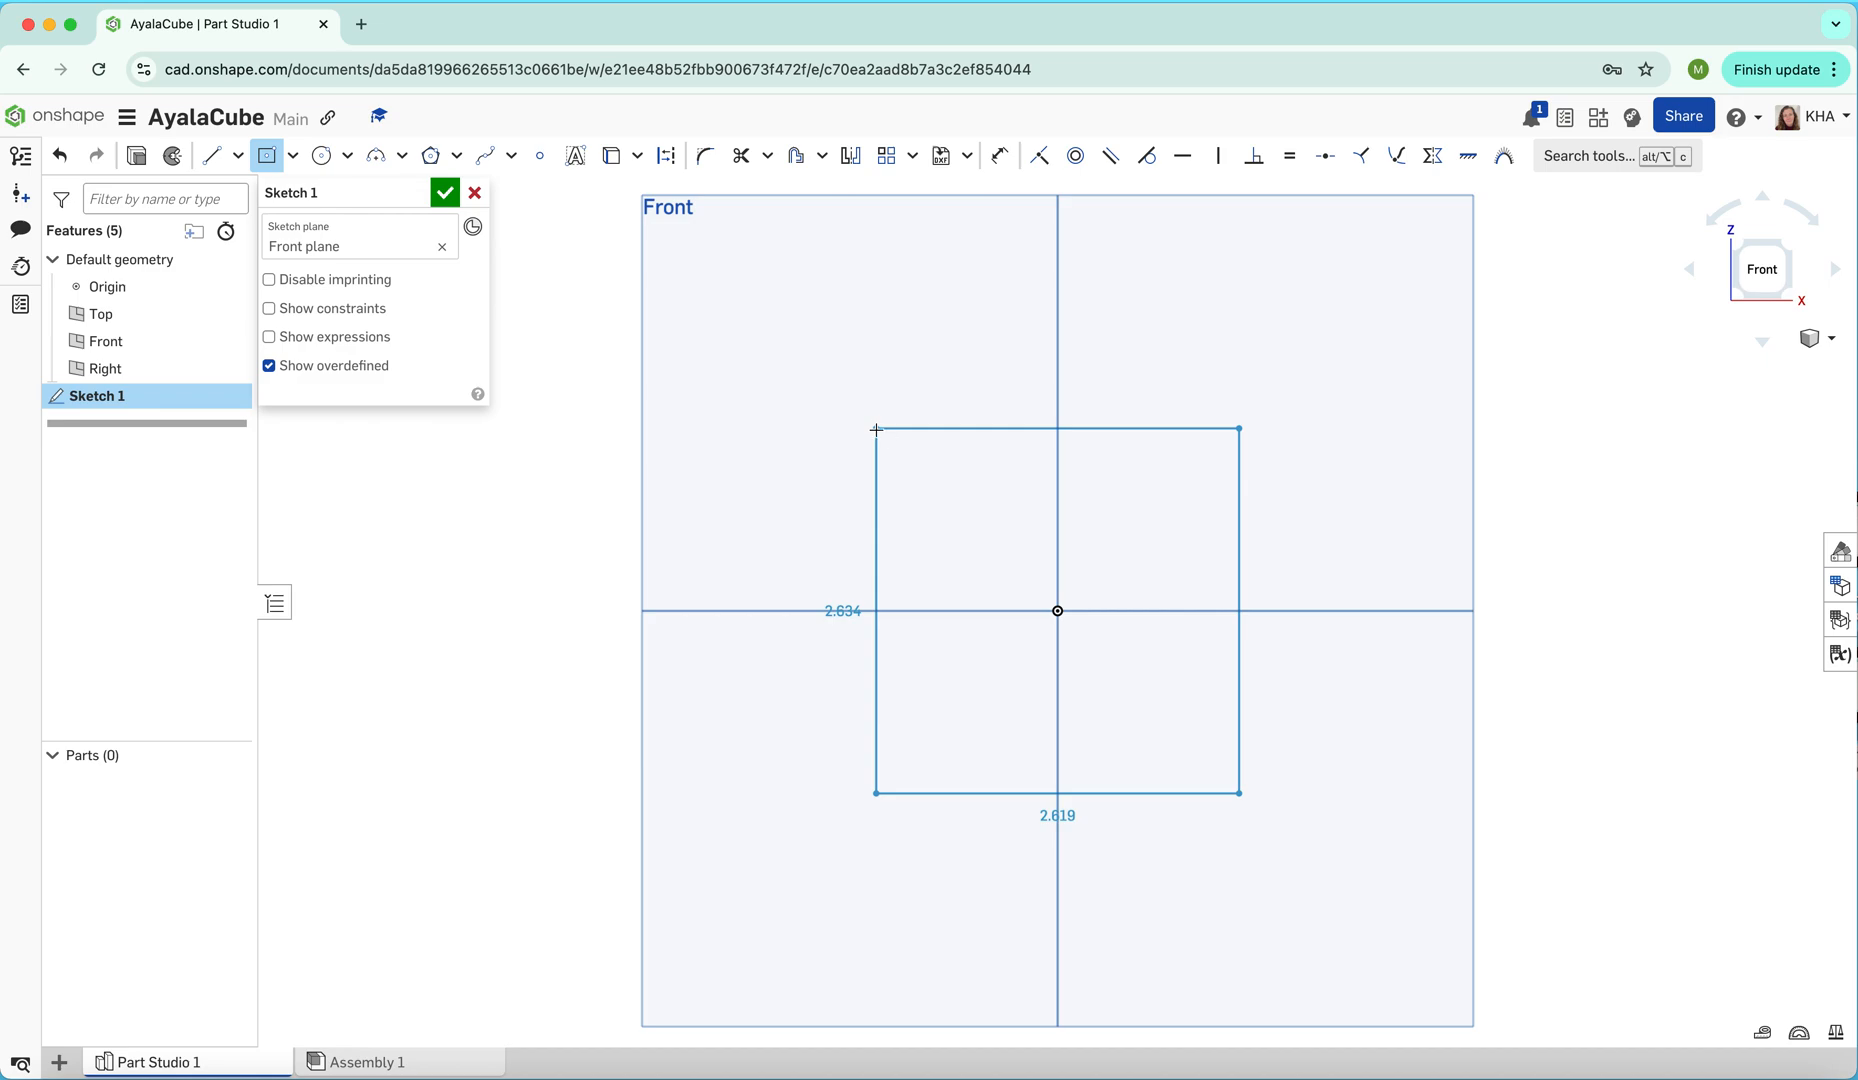
{"action": "left_click", "coordinate": [876, 430]}
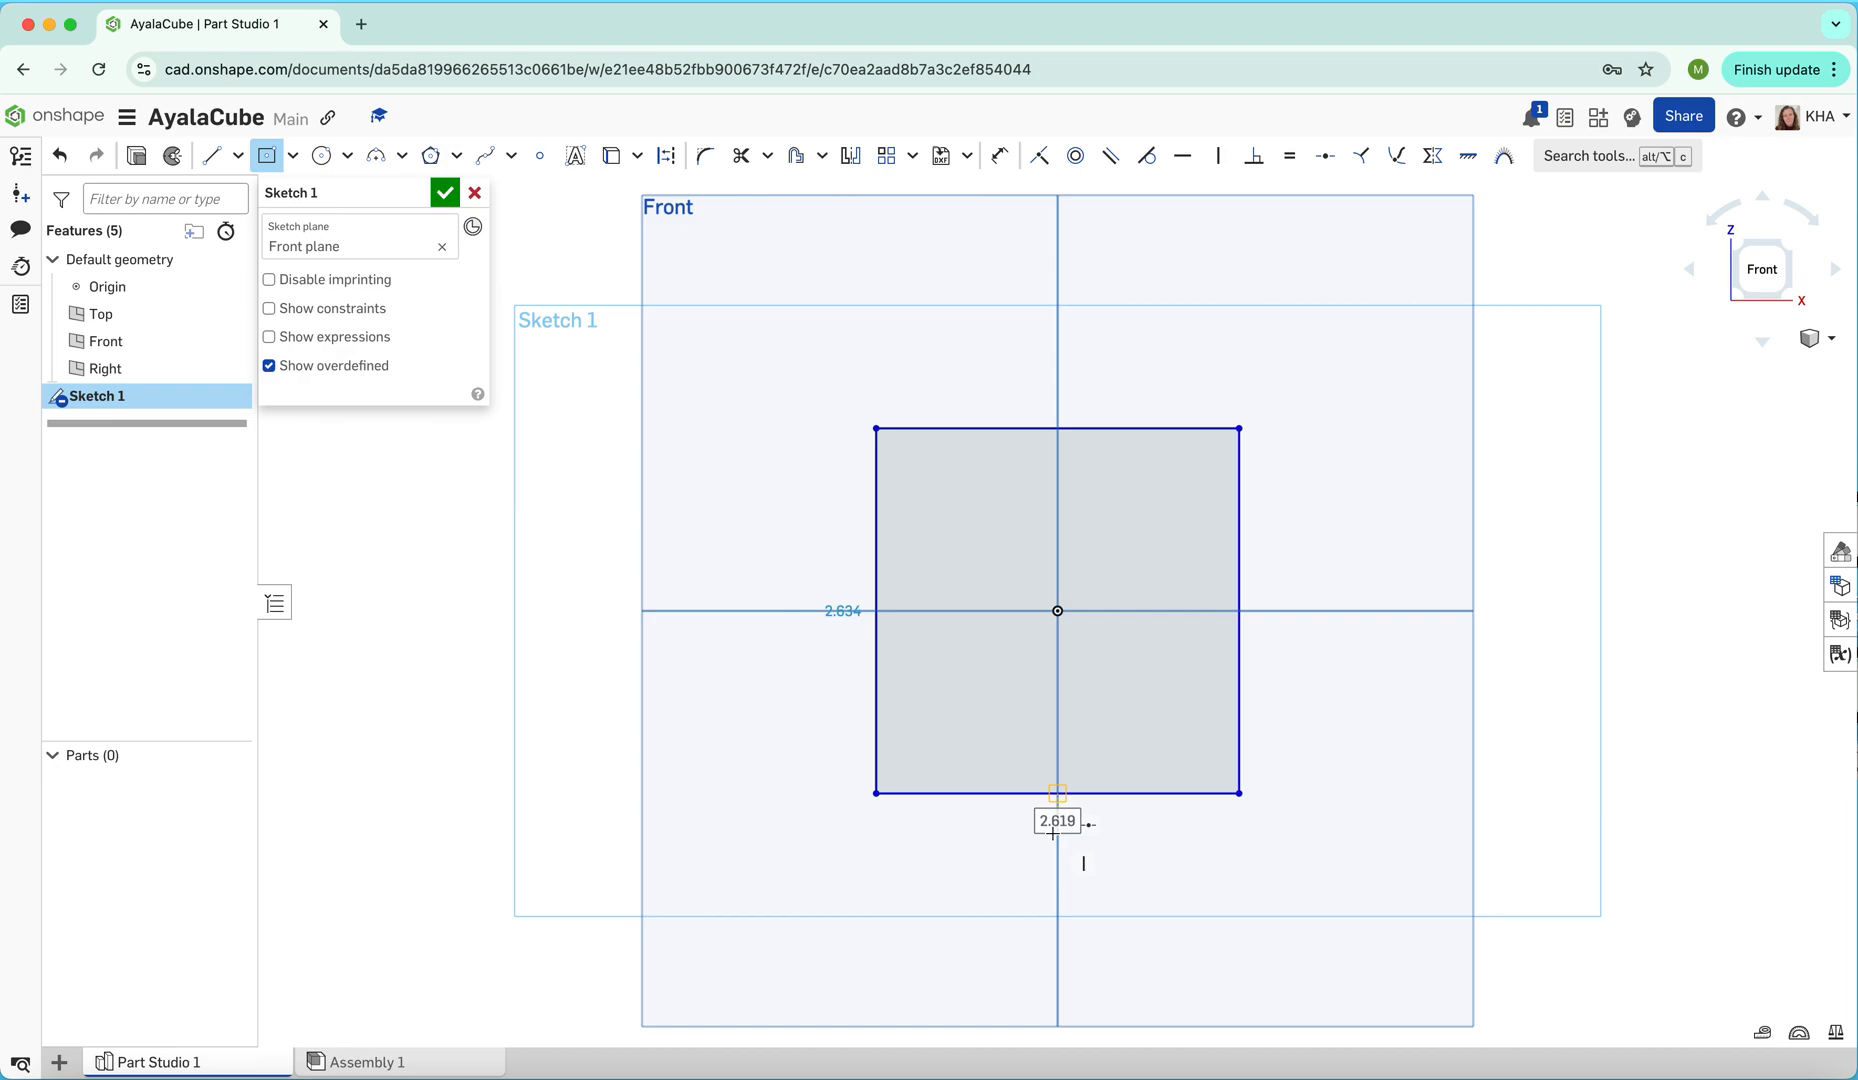
Set the rectangle's width and height to 3 in each and finish the sketch
{"action": "double_click", "coordinate": [1052, 833]}
{"action": "type", "text": "3"}
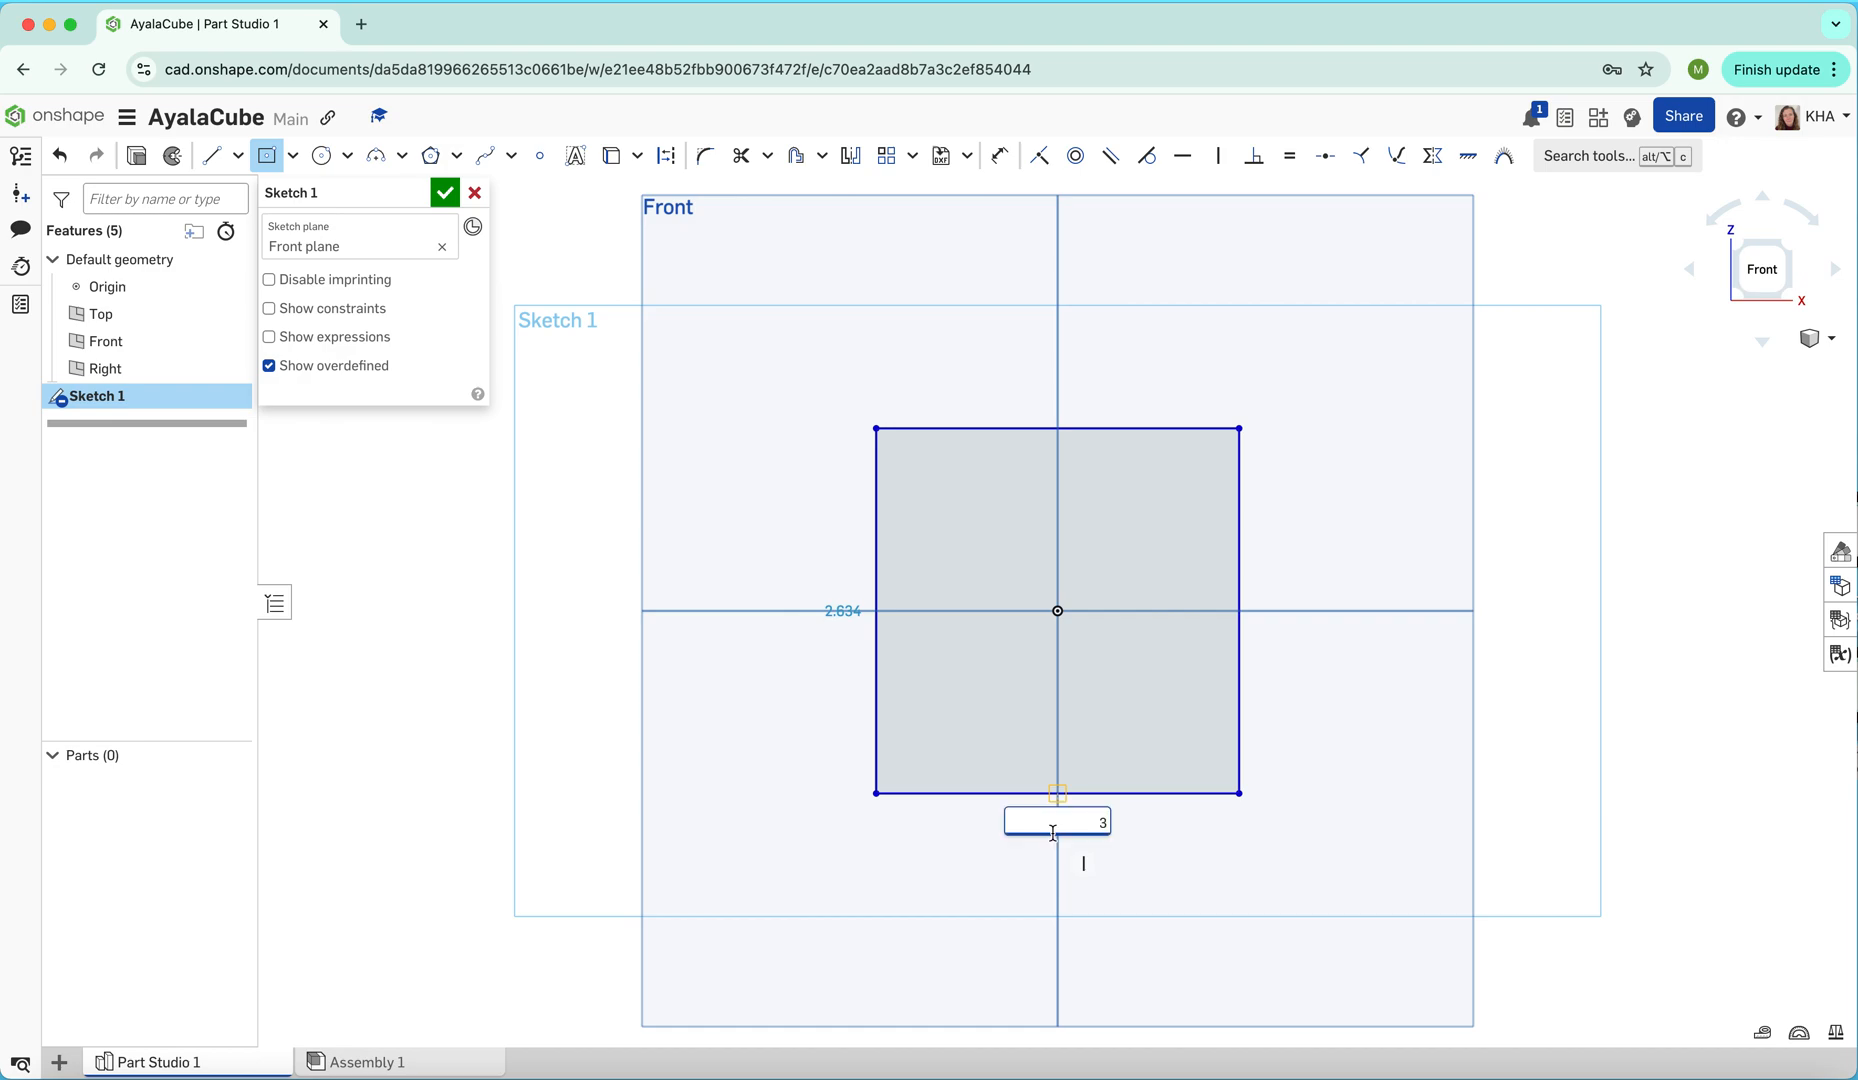
{"action": "key", "text": "Return"}
{"action": "key", "text": "Return"}
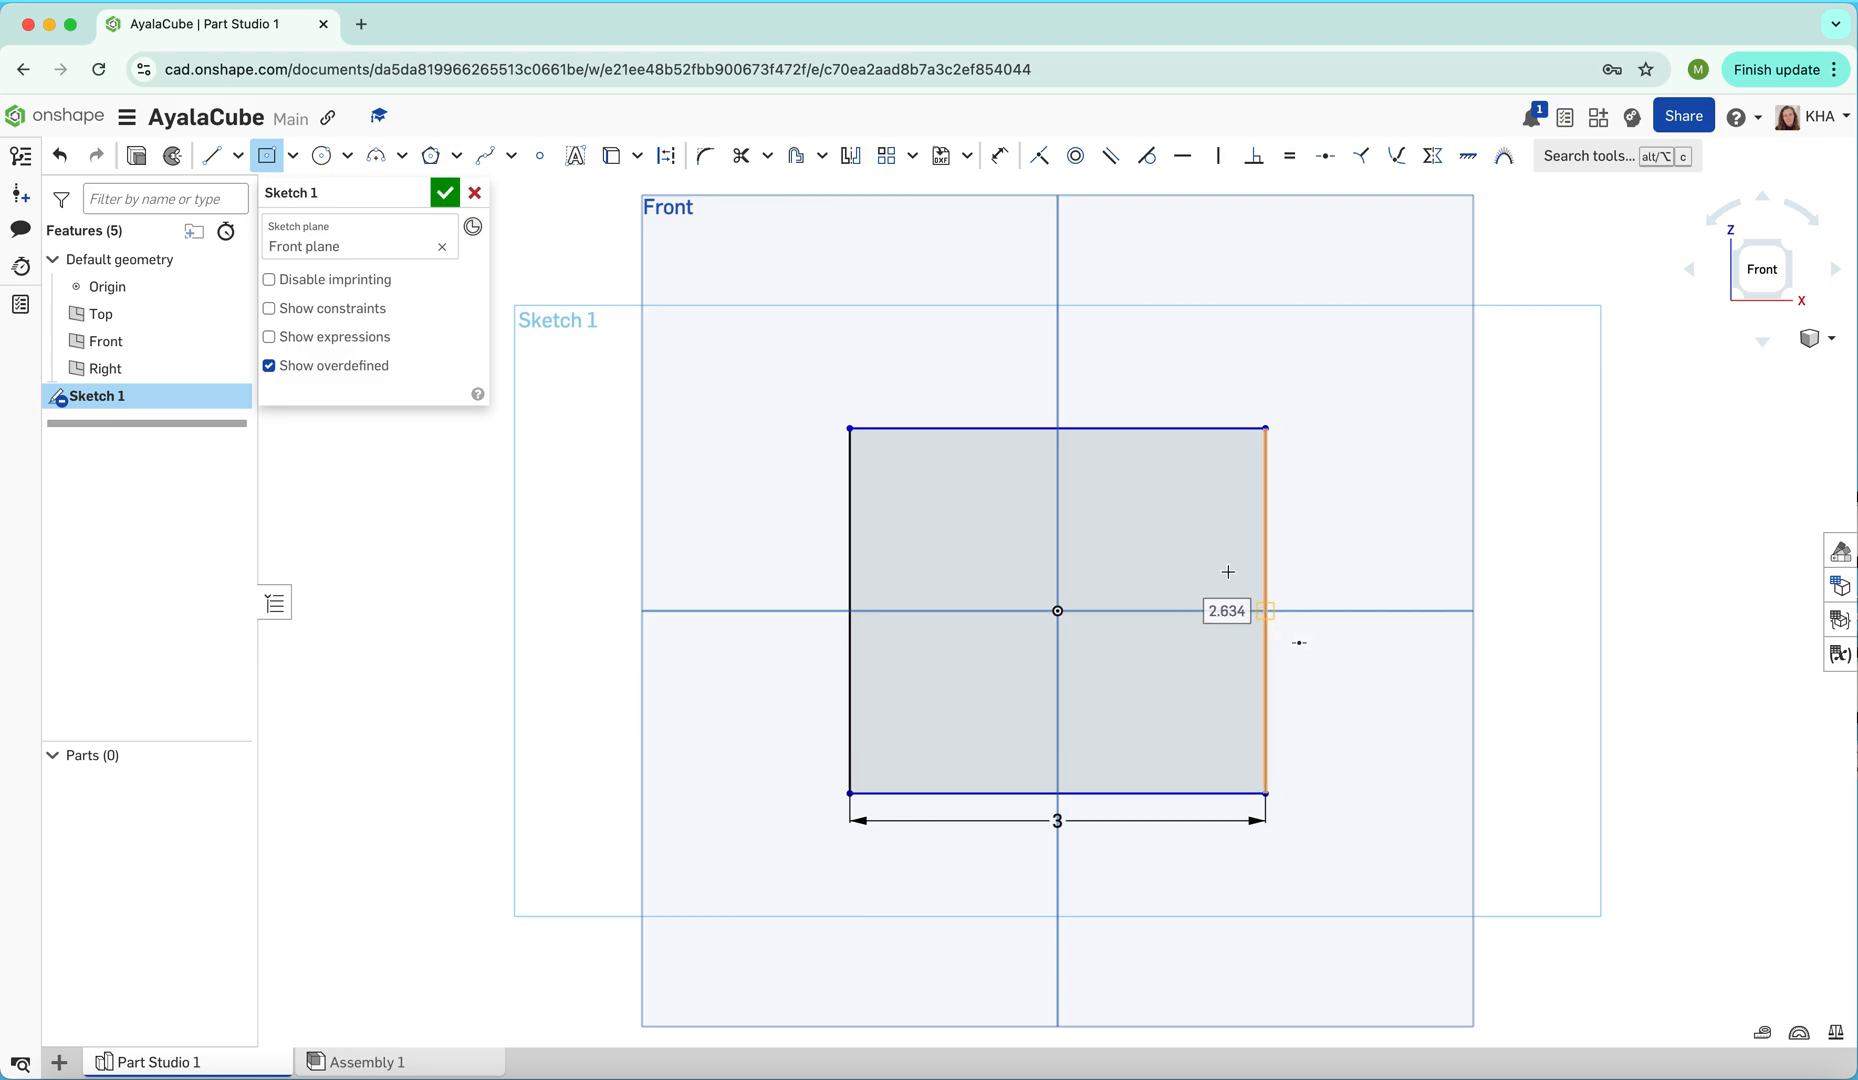
{"action": "left_click", "coordinate": [1240, 639]}
{"action": "type", "text": "3"}
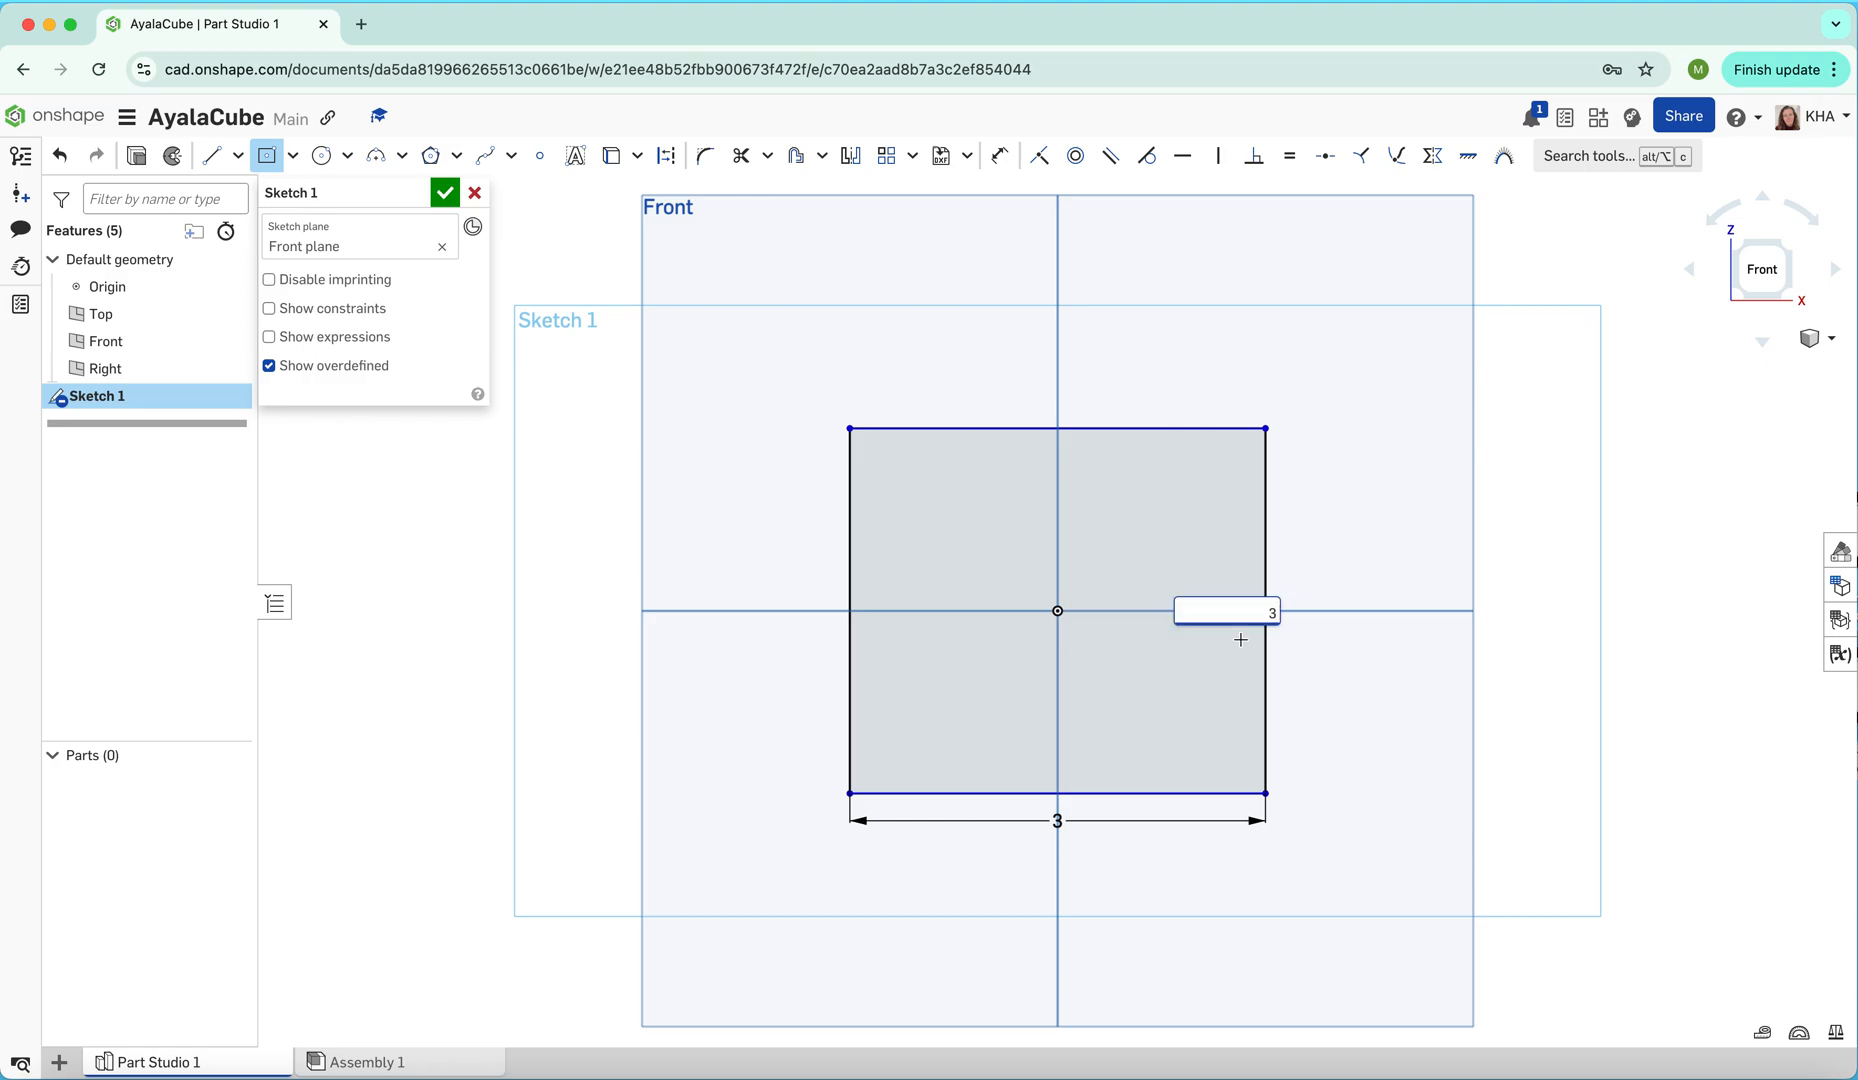
{"action": "key", "text": "Return"}
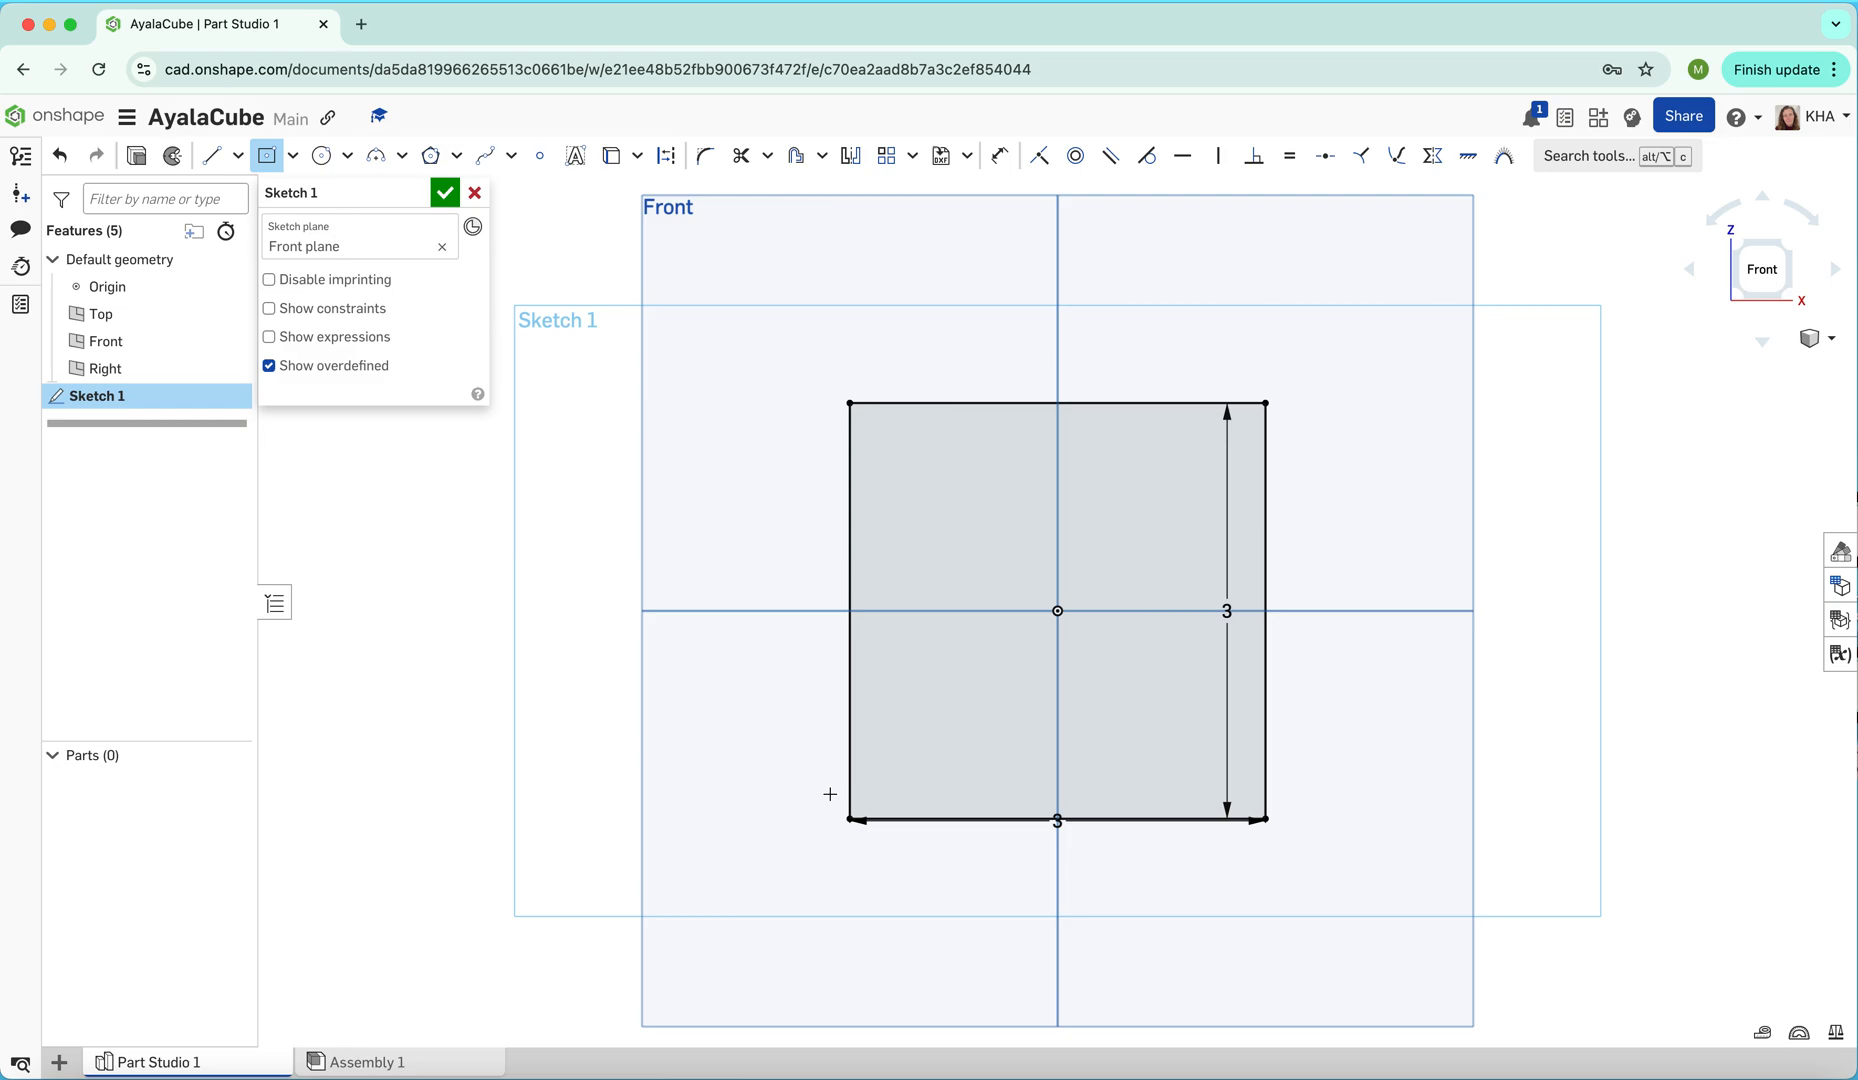
{"action": "left_click", "coordinate": [446, 194]}
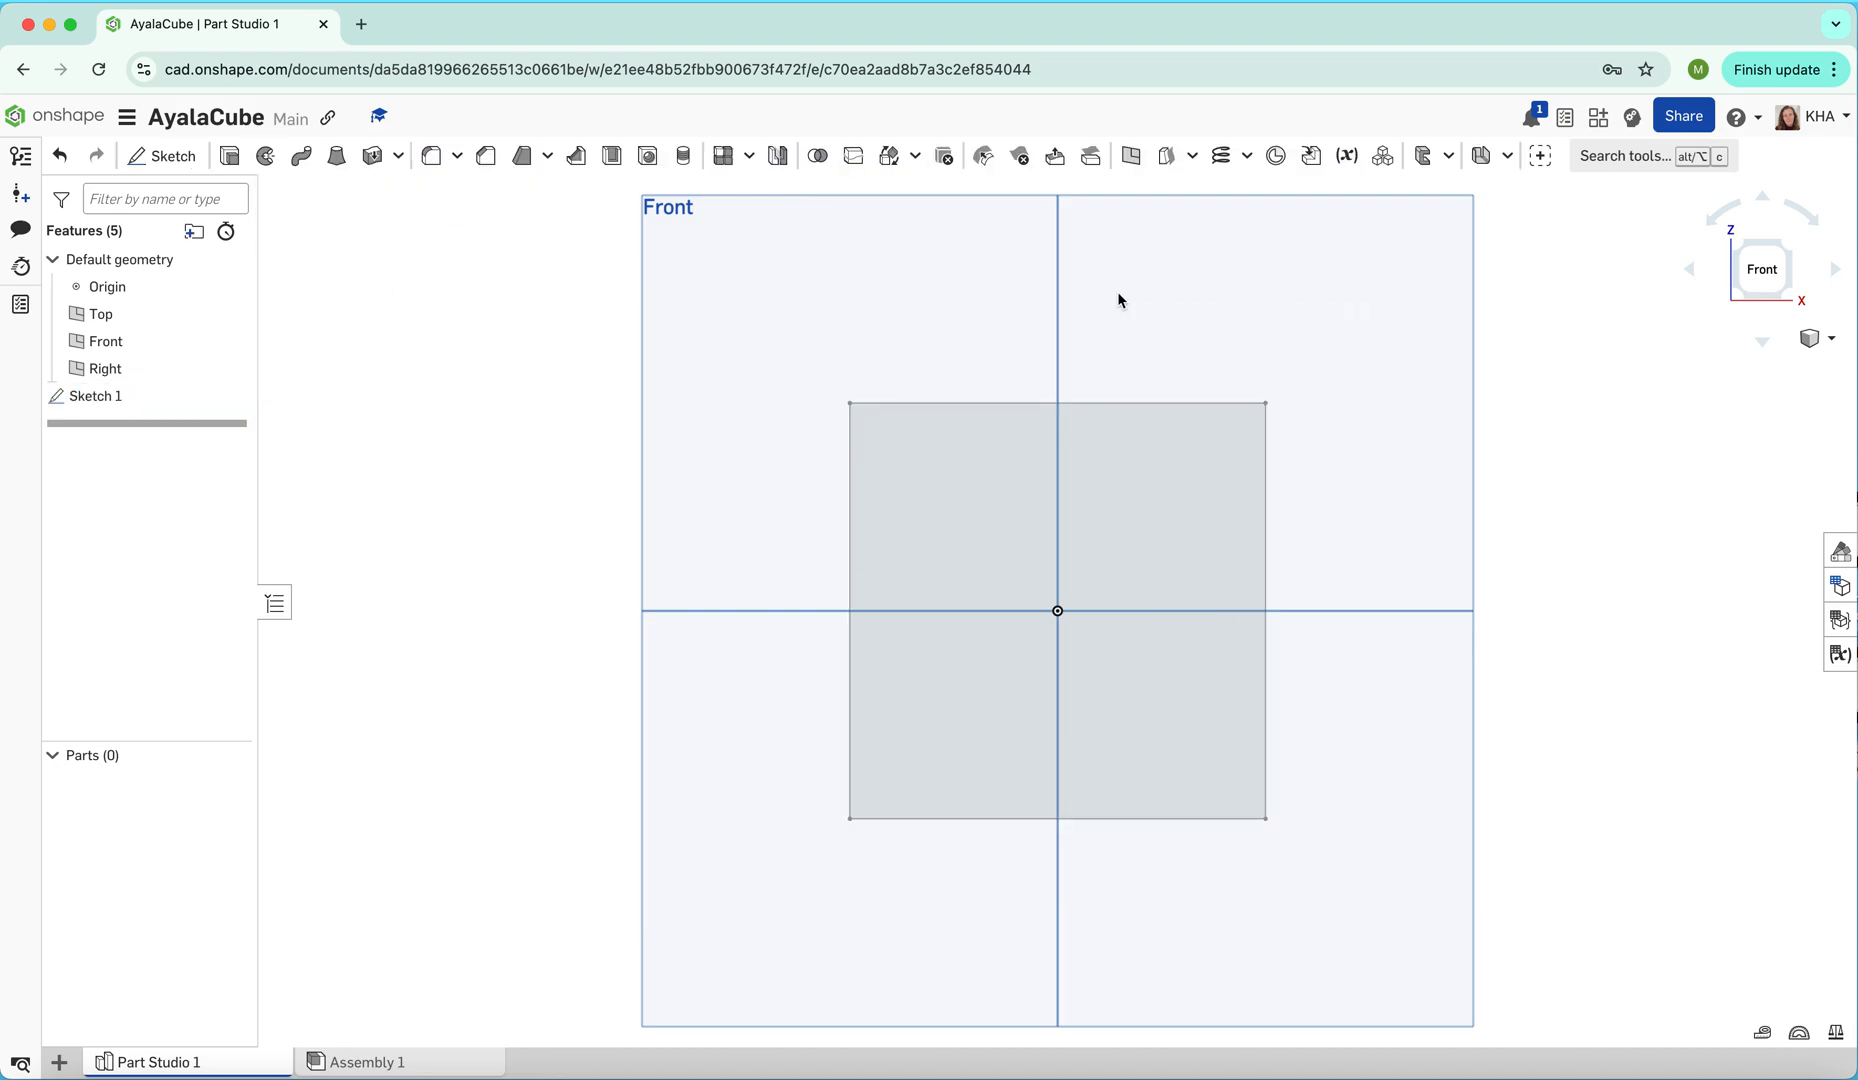
Extrude the square sketch region as a new solid with a blind depth of 3 in
{"action": "left_click", "coordinate": [1810, 340]}
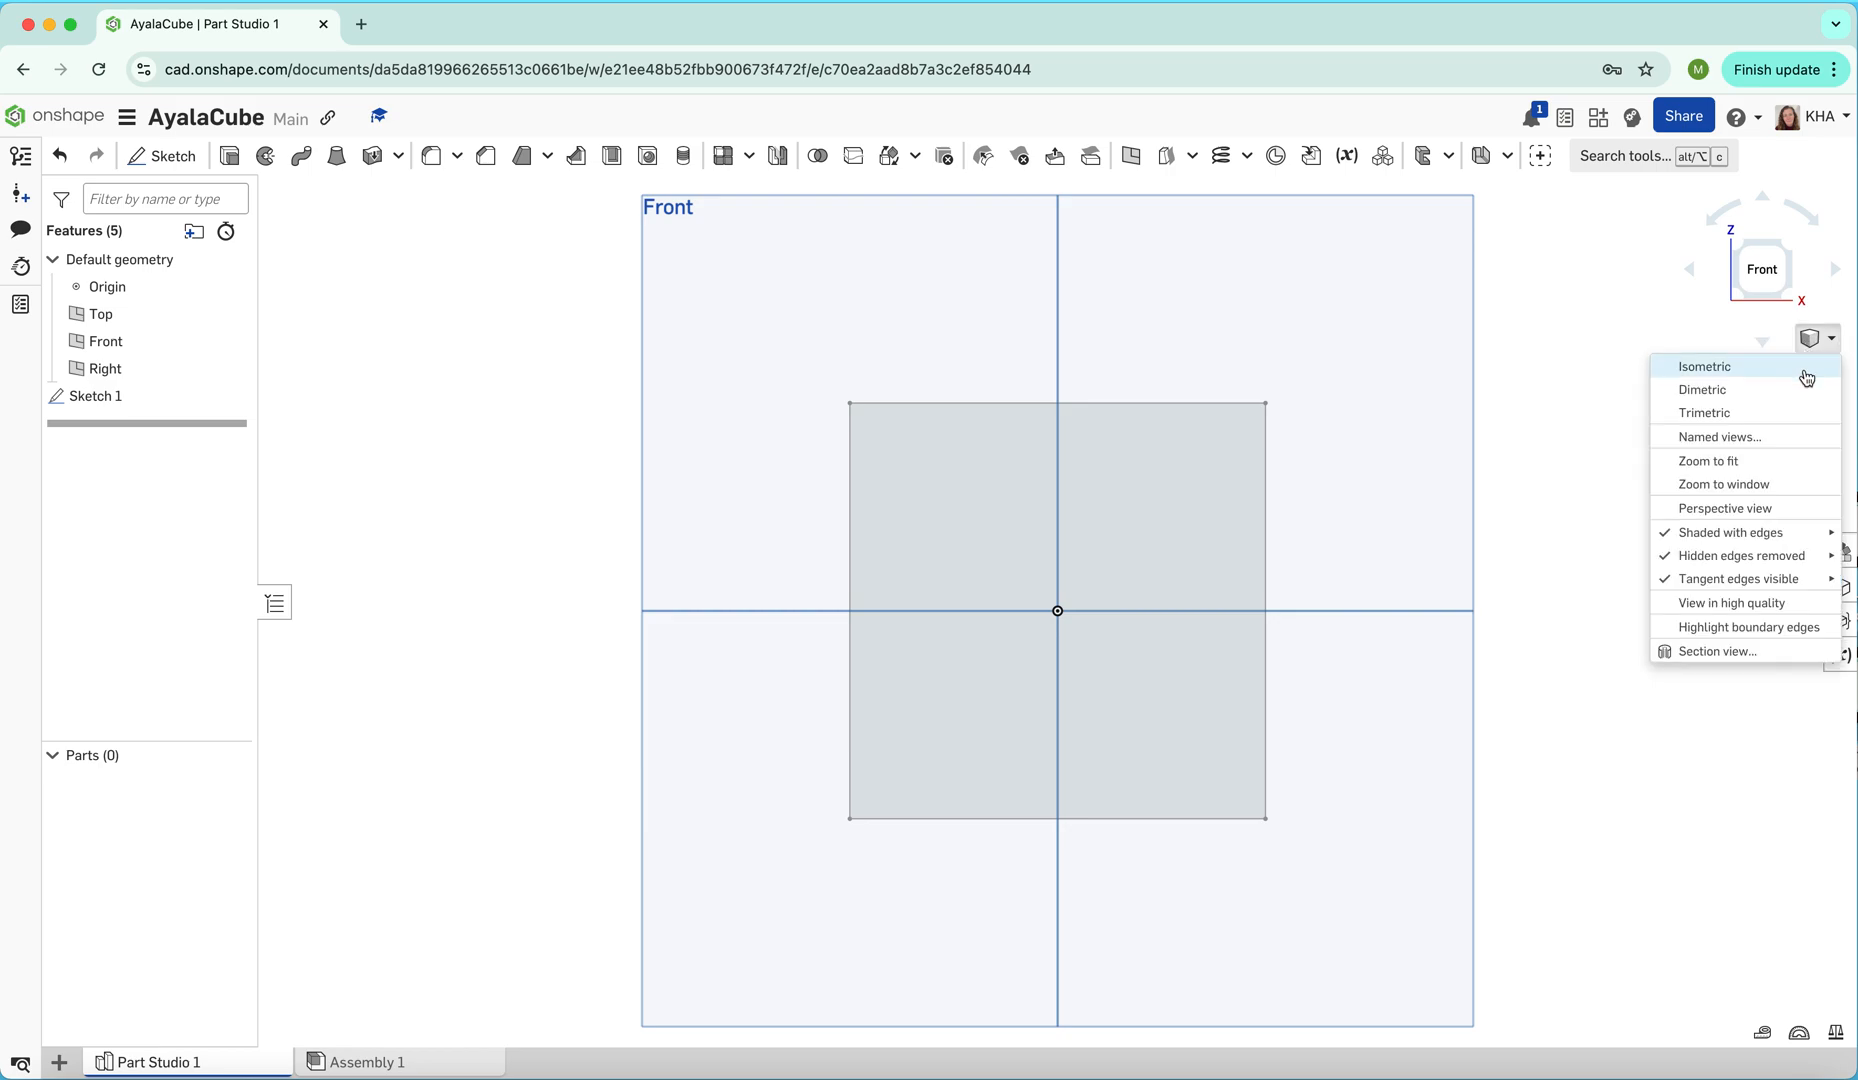
{"action": "left_click", "coordinate": [1766, 370]}
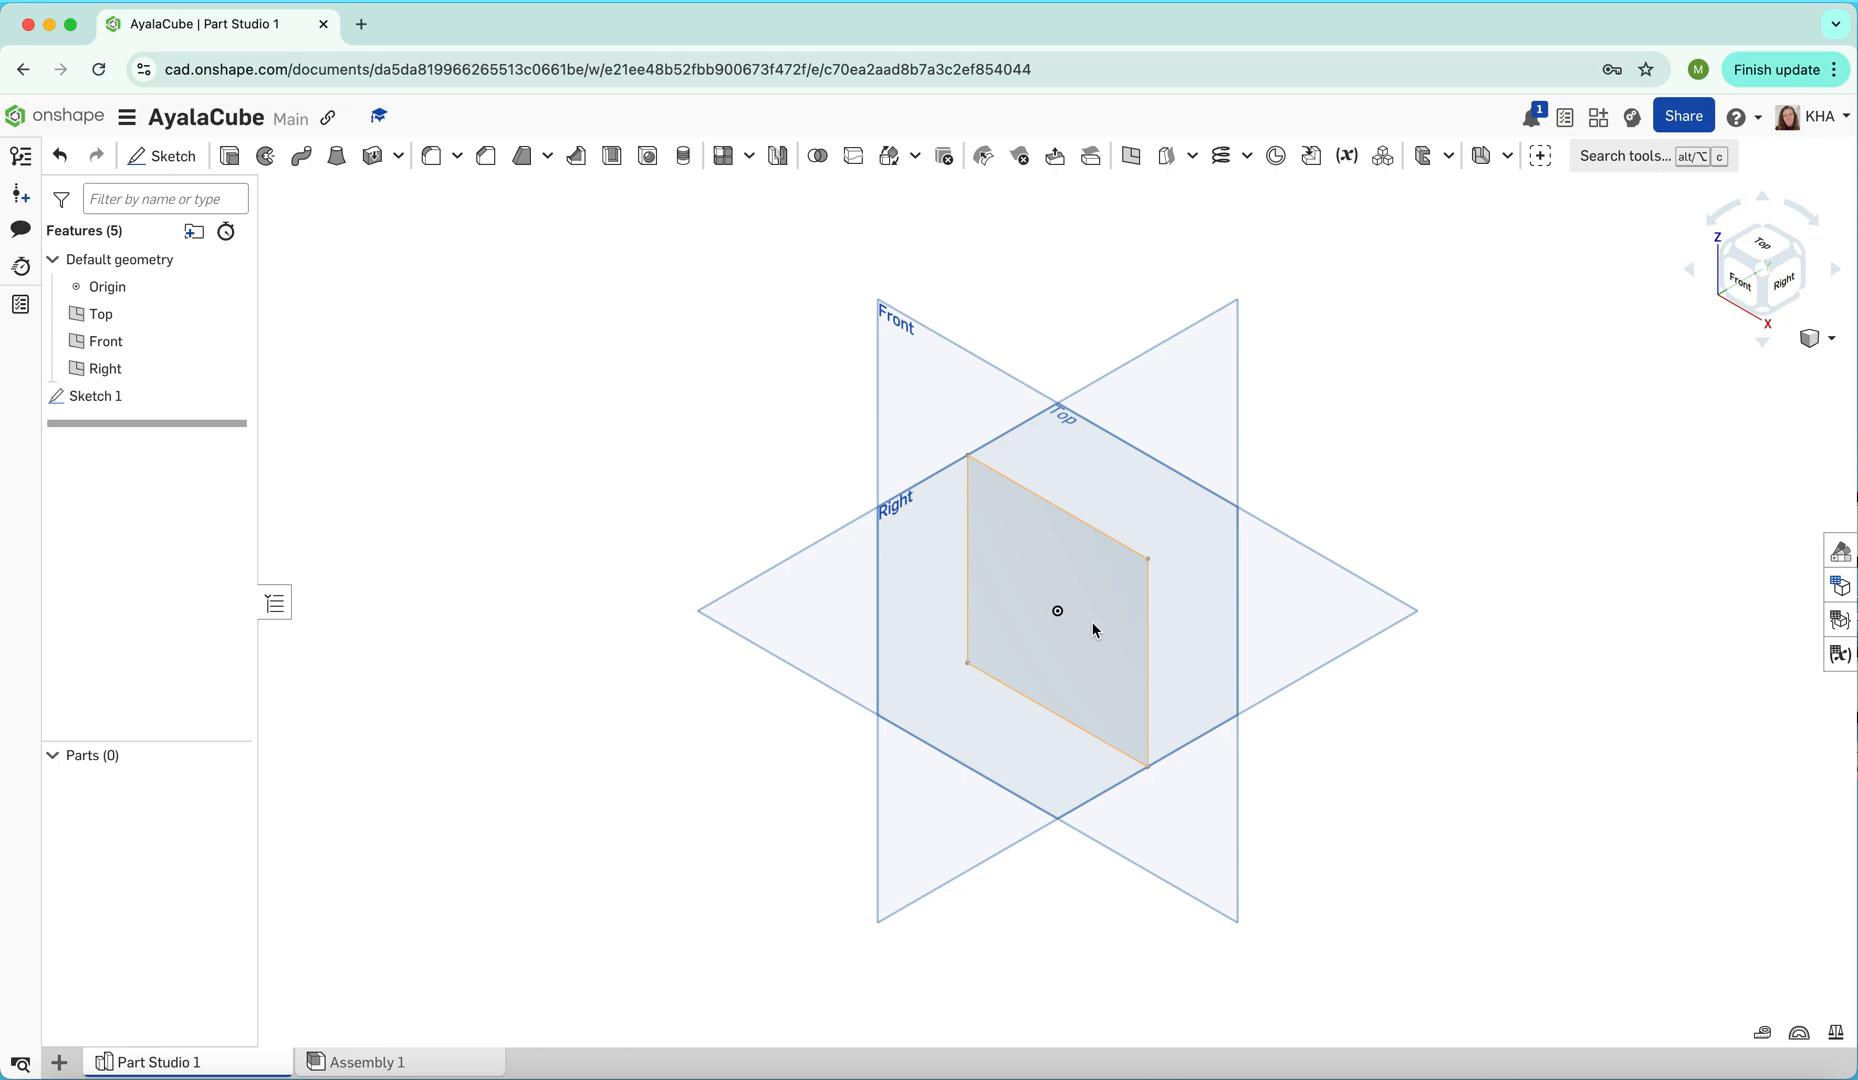
{"action": "left_click", "coordinate": [230, 157]}
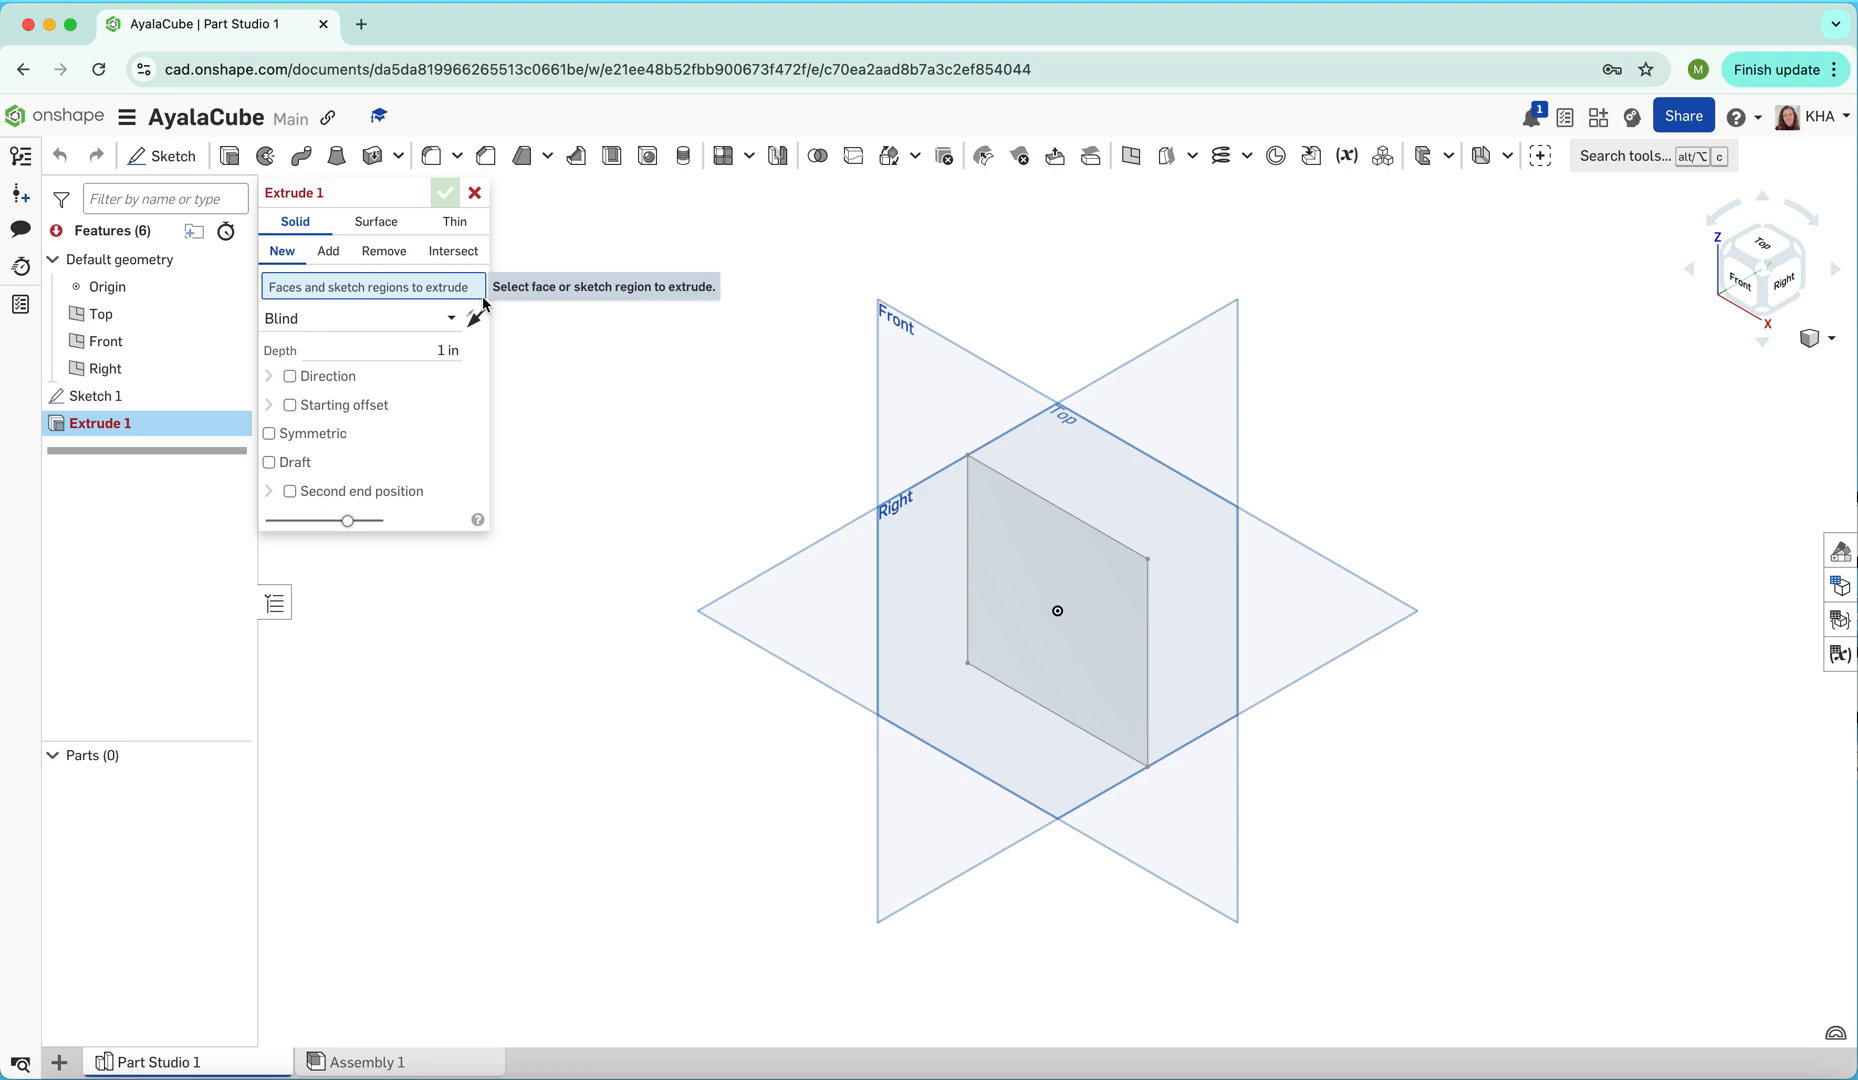
{"action": "left_click", "coordinate": [1041, 543]}
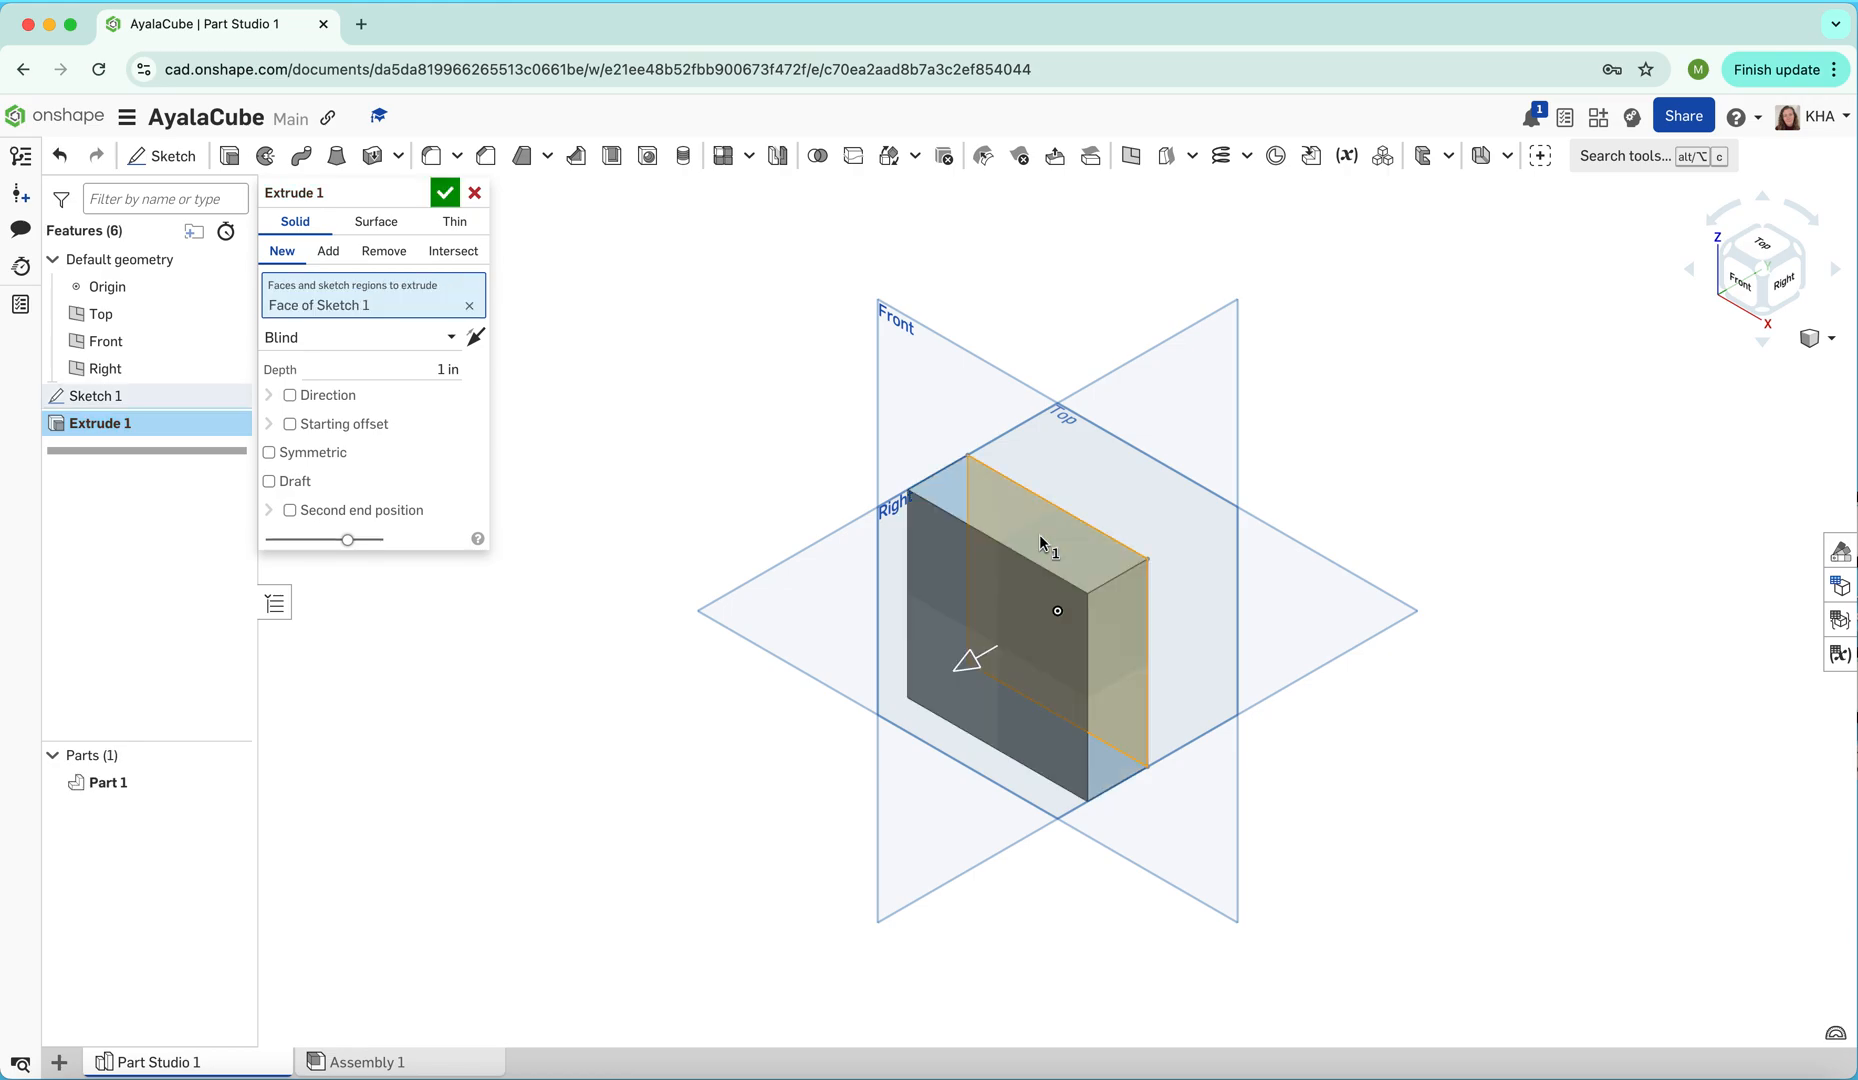
{"action": "left_click", "coordinate": [431, 366]}
{"action": "type", "text": "3"}
{"action": "left_click", "coordinate": [446, 195]}
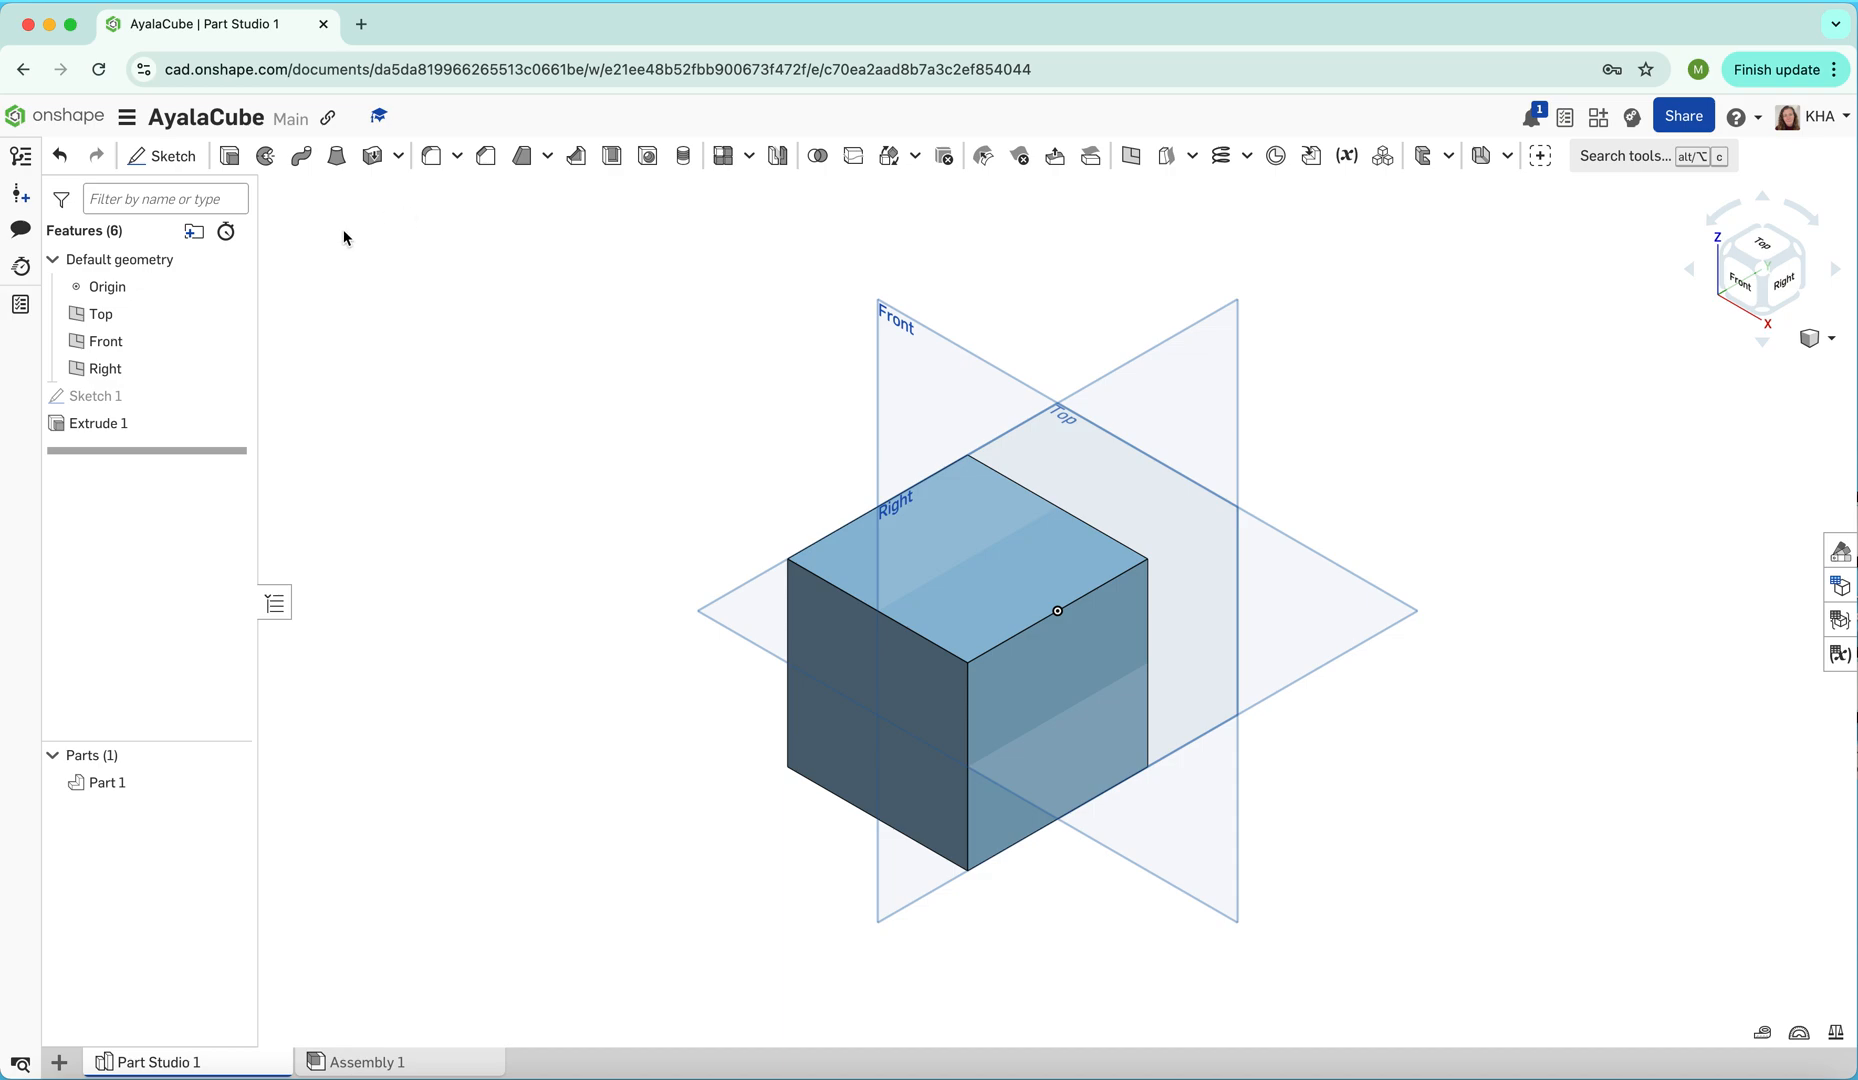
Start a sketch on the cube's top face and add a text box there containing the teacher's title and surname
{"action": "left_click", "coordinate": [162, 156]}
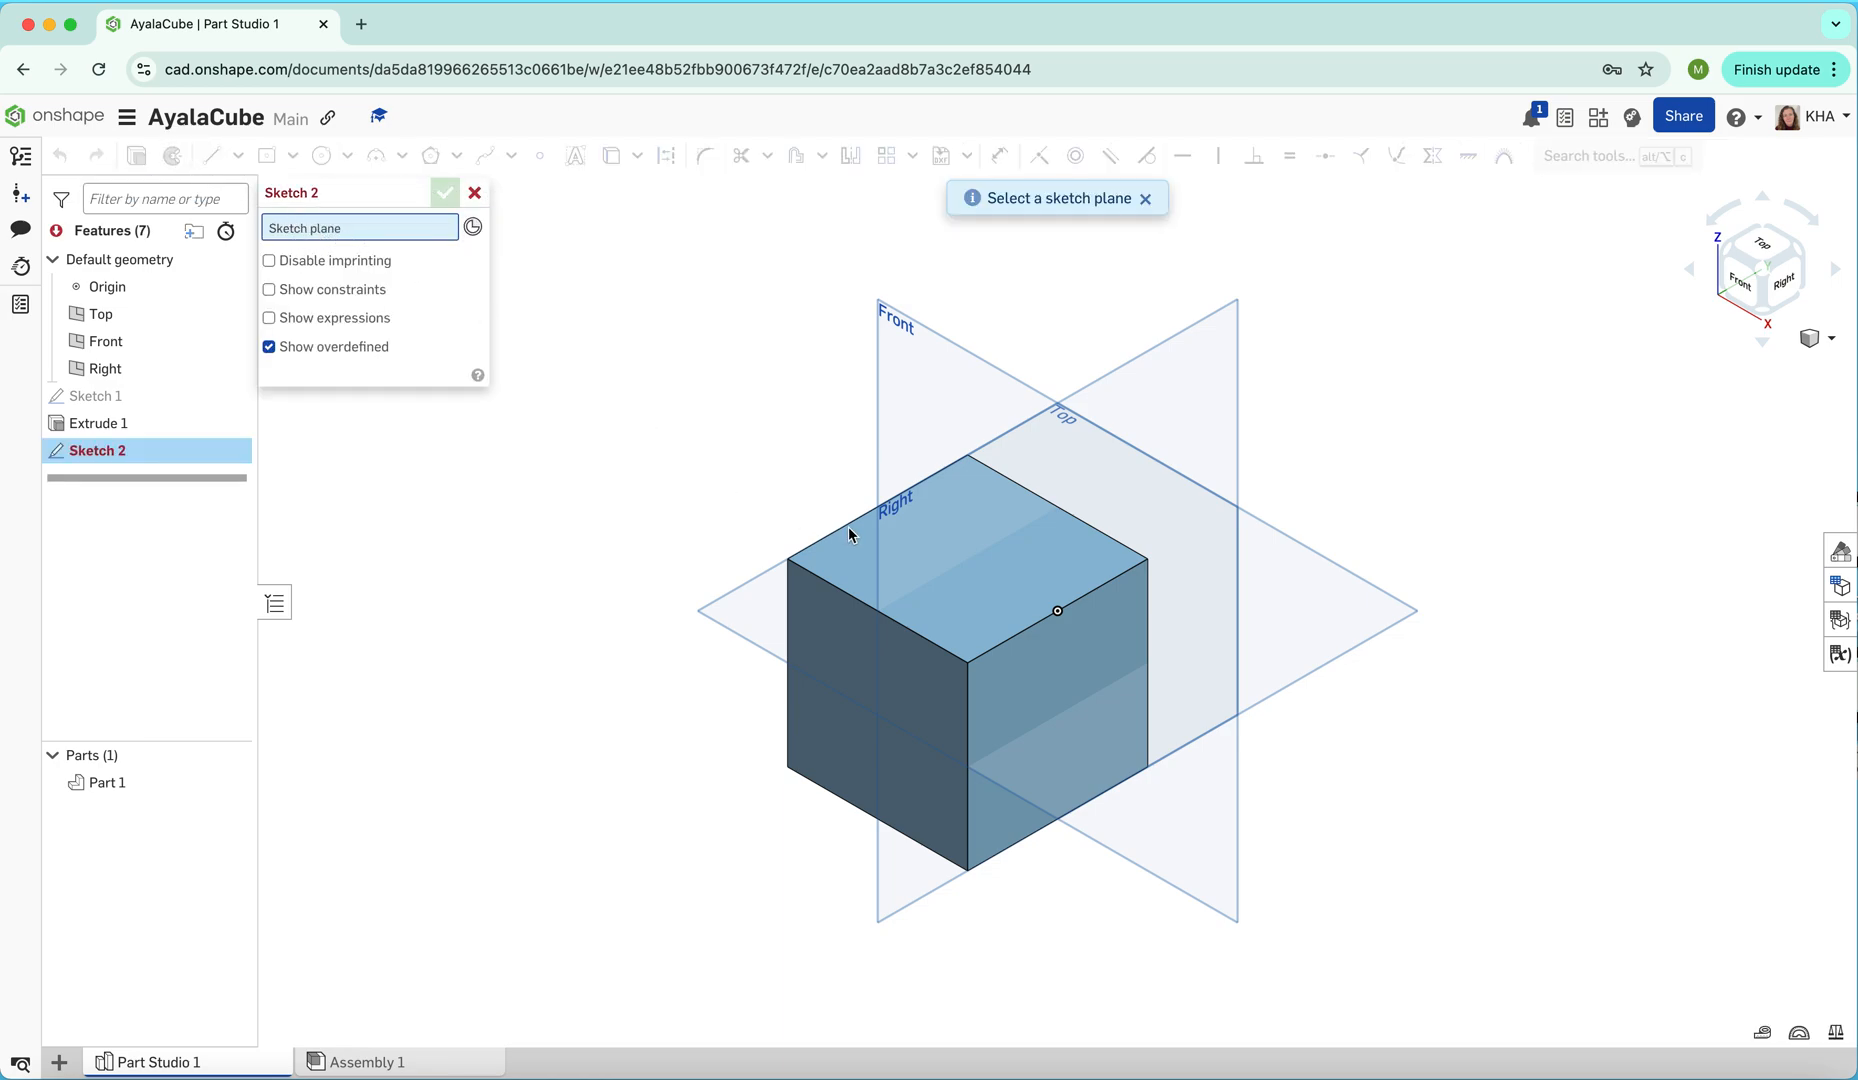
{"action": "left_click", "coordinate": [942, 555]}
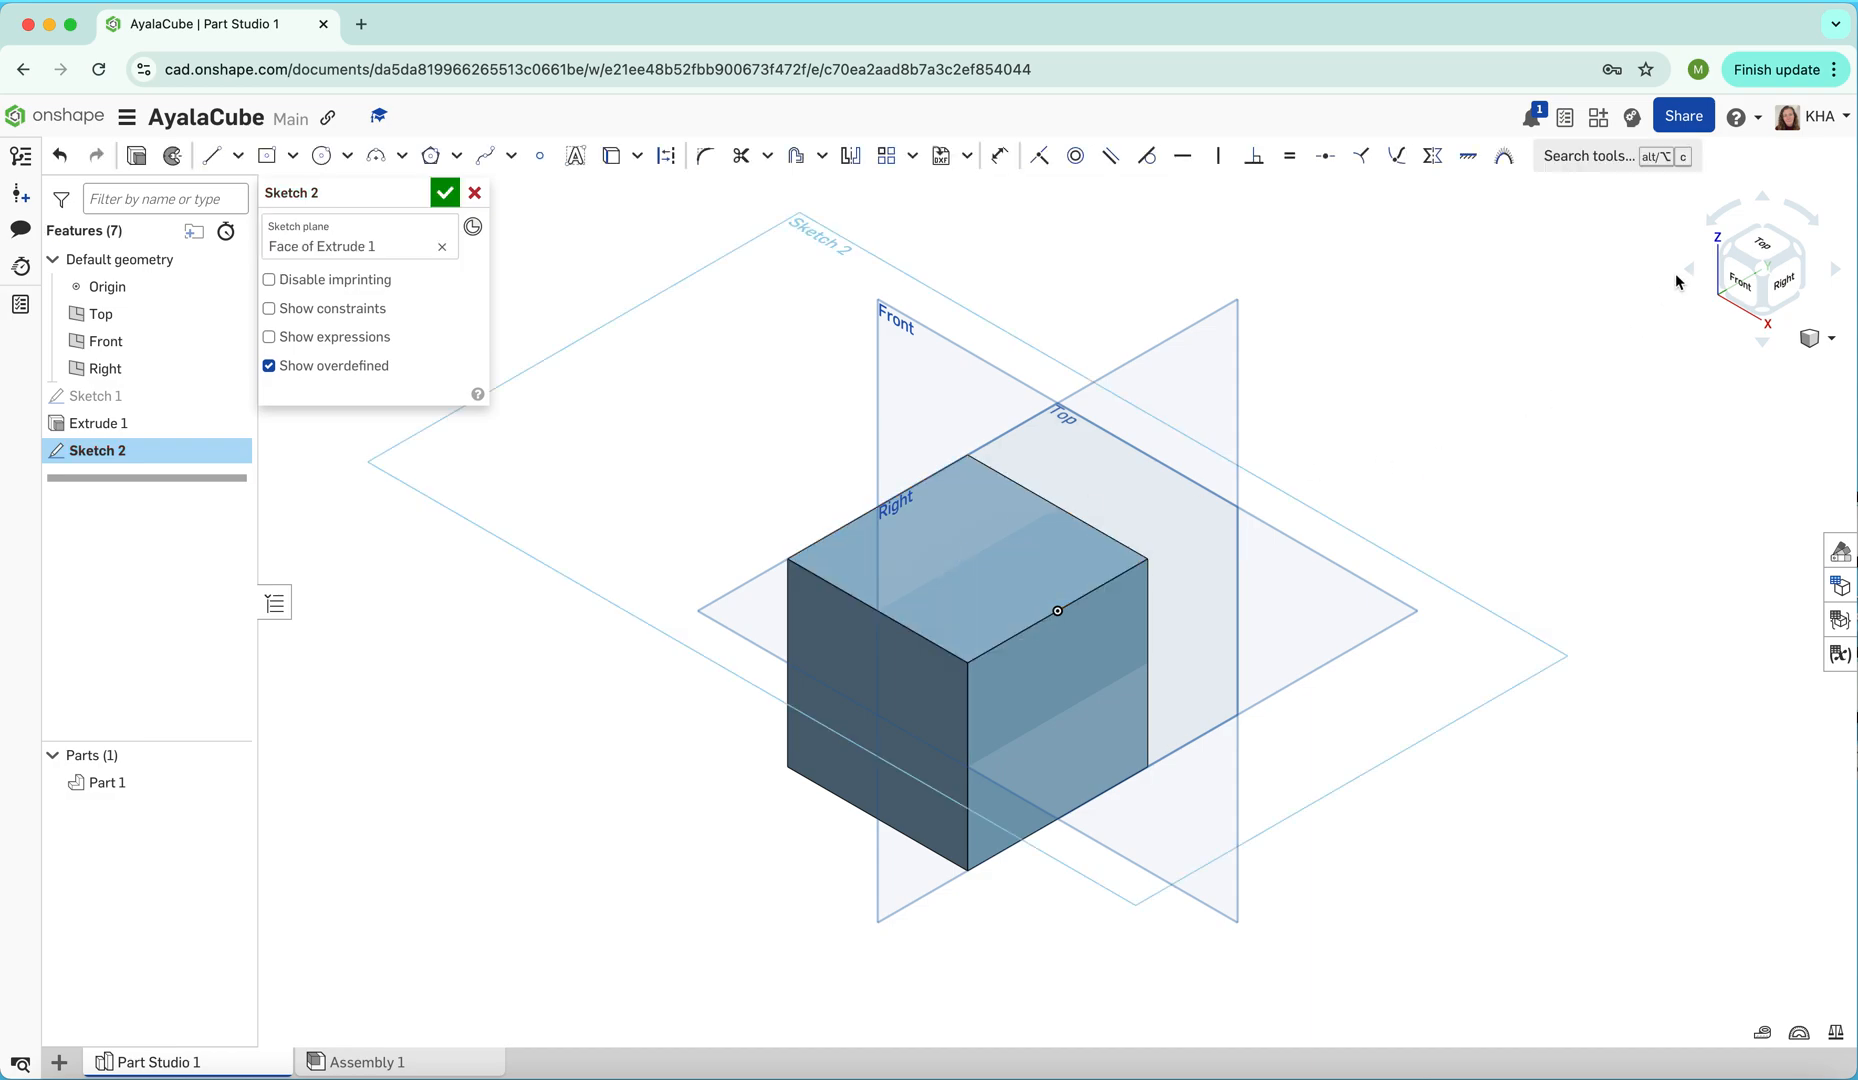
{"action": "left_click", "coordinate": [1762, 253]}
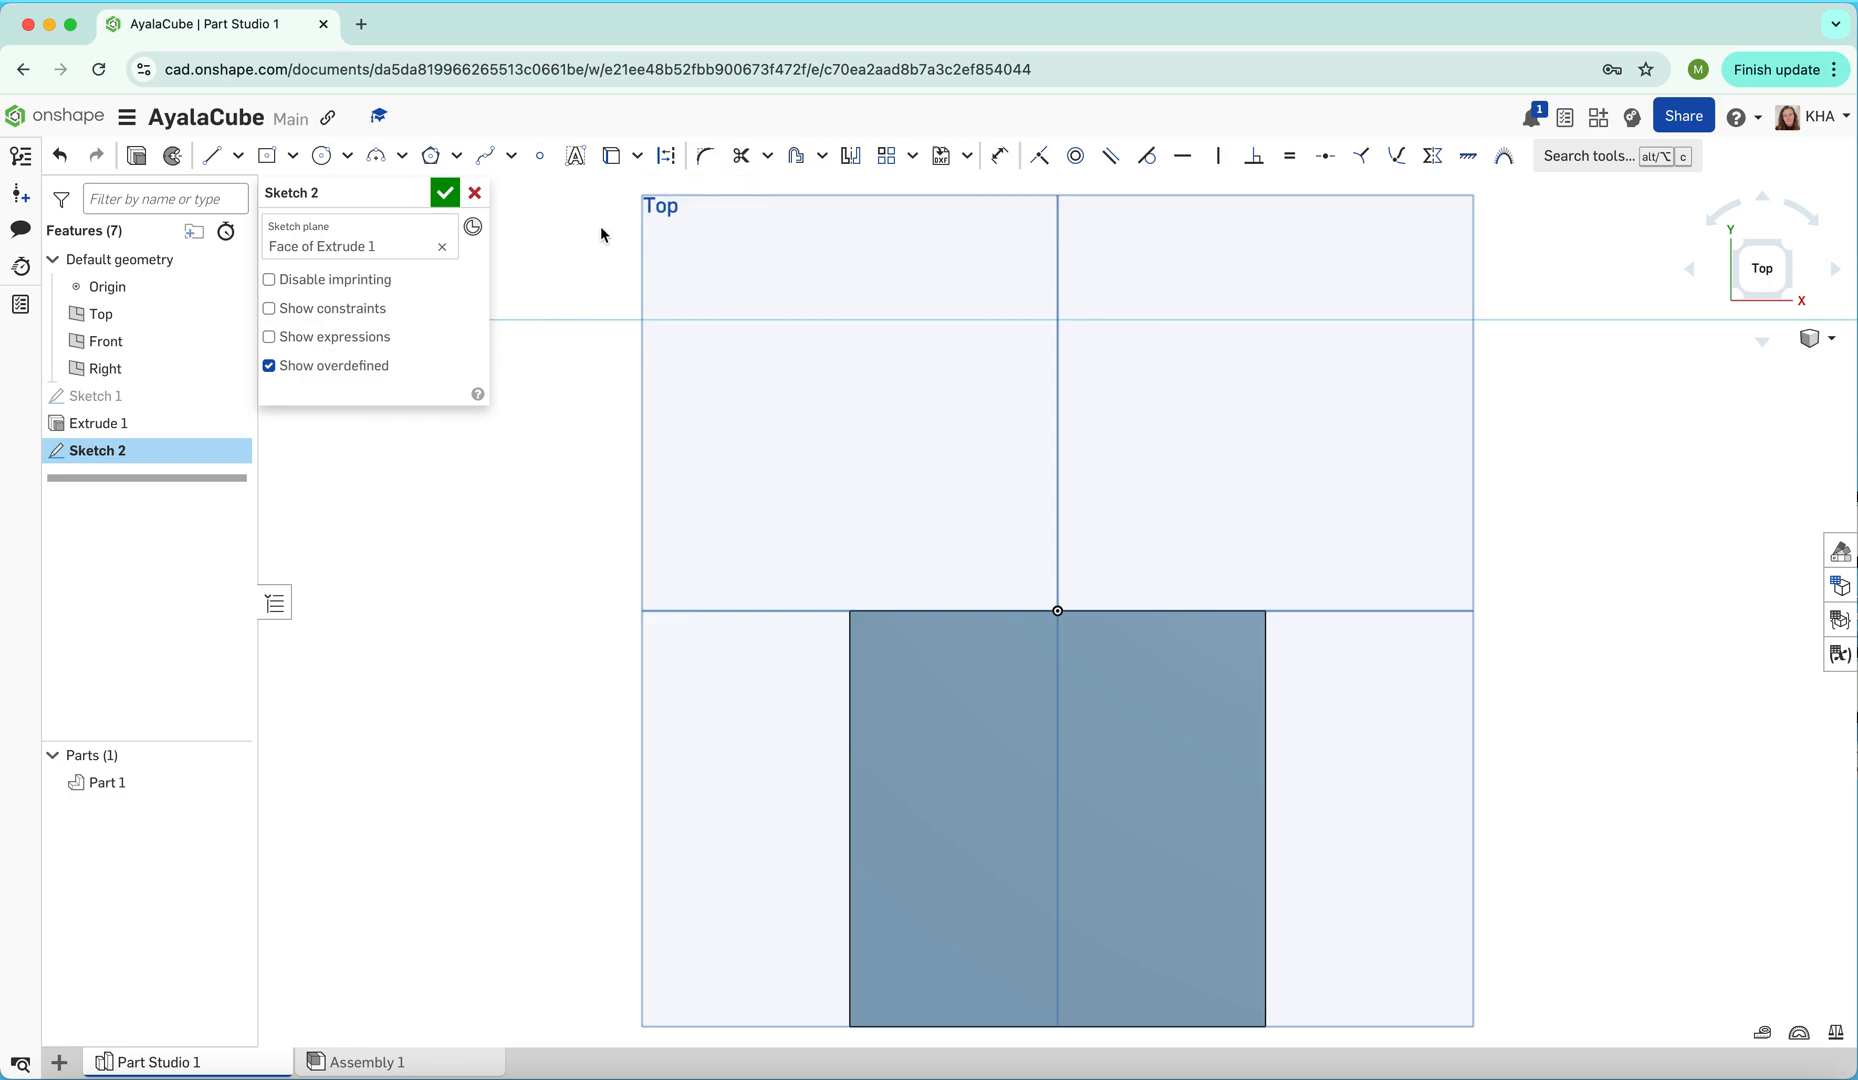
{"action": "left_click", "coordinate": [576, 158]}
{"action": "left_click", "coordinate": [896, 697]}
{"action": "left_click", "coordinate": [1226, 803]}
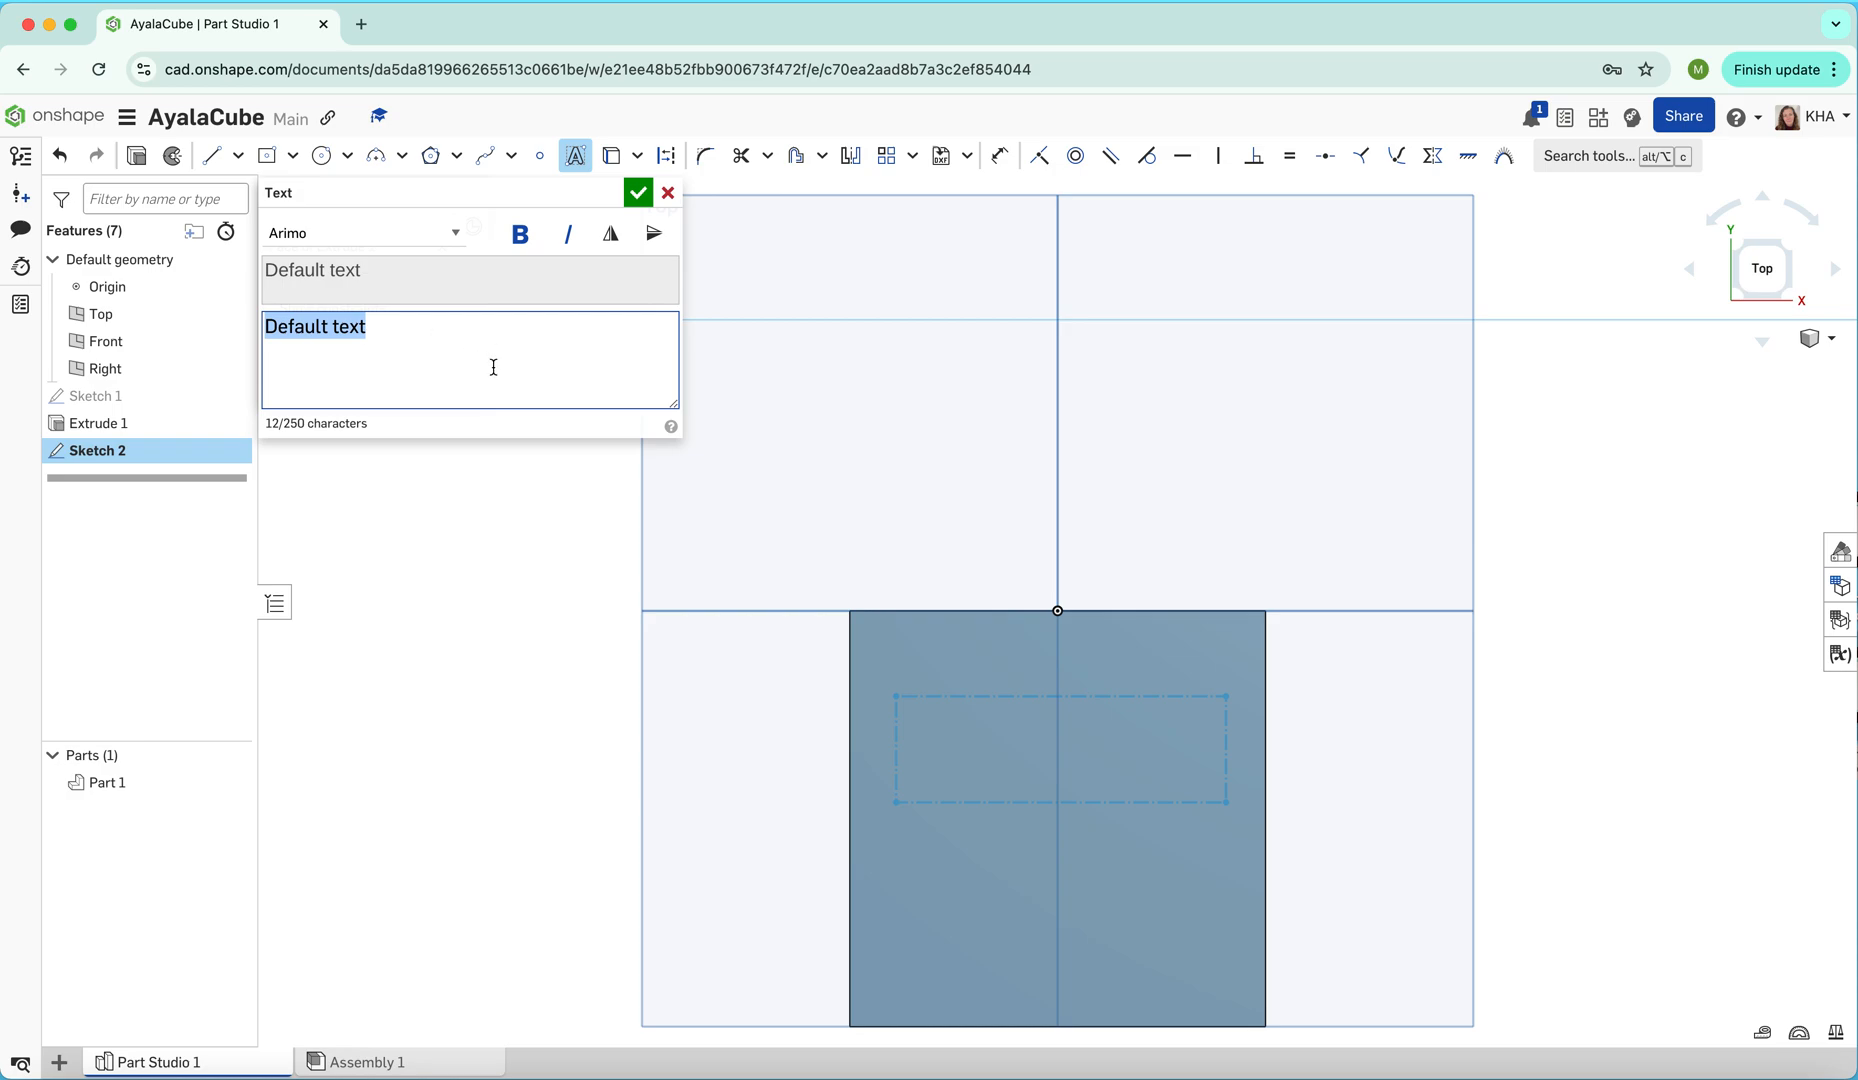
{"action": "type", "text": "Mrs. A"}
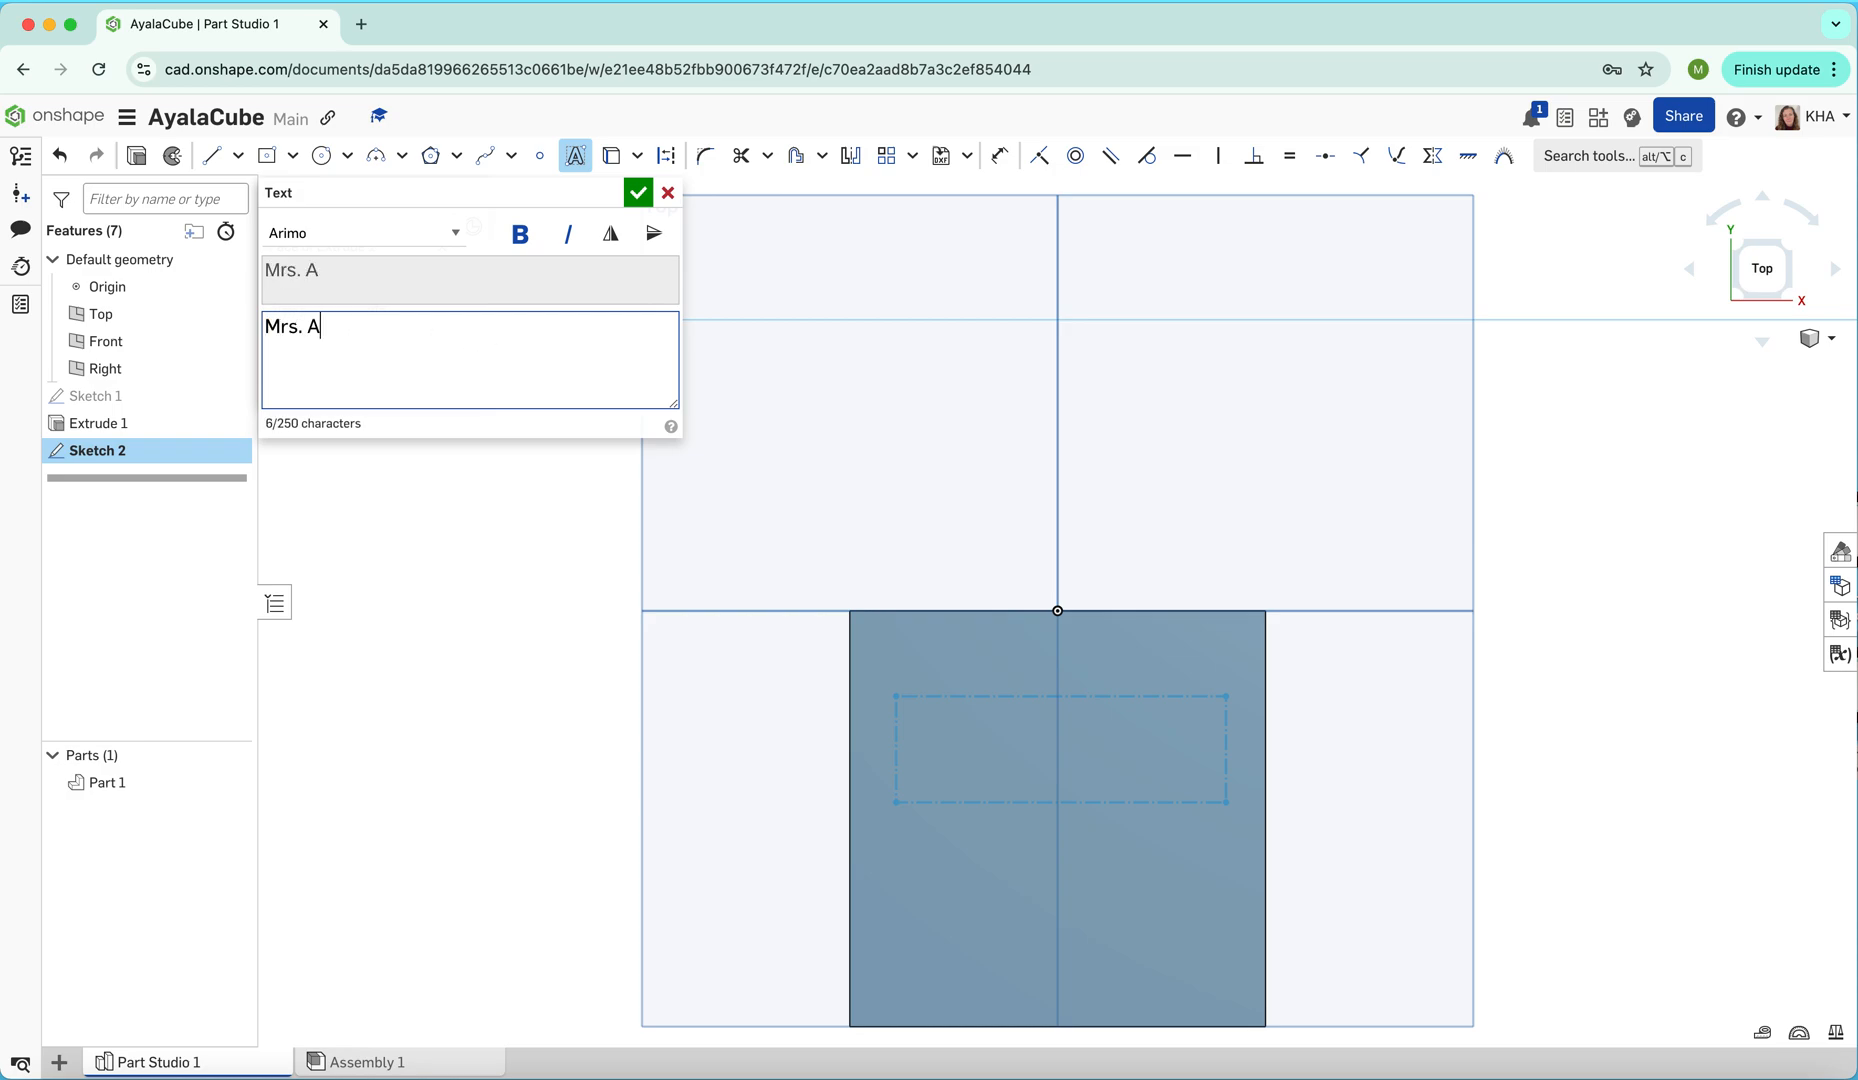
{"action": "type", "text": "yala"}
{"action": "left_click", "coordinate": [458, 233]}
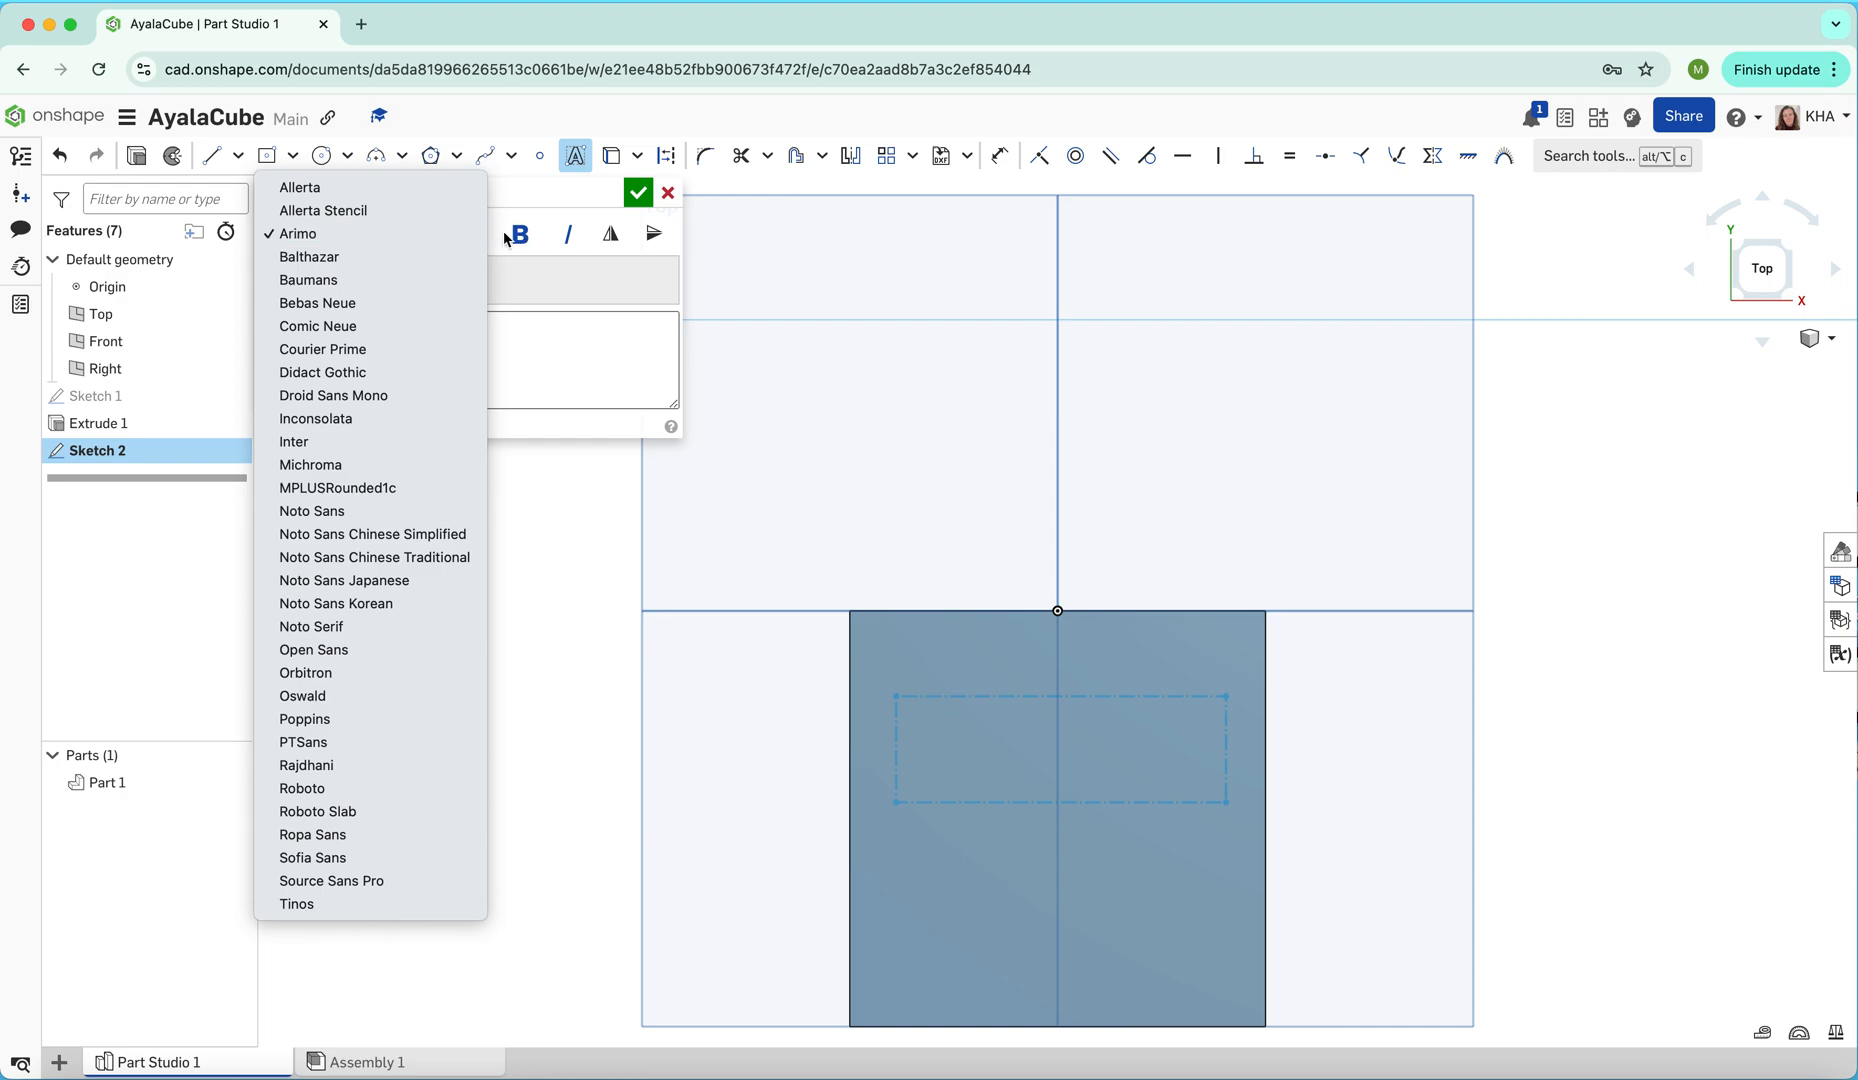
{"action": "left_click", "coordinate": [546, 372]}
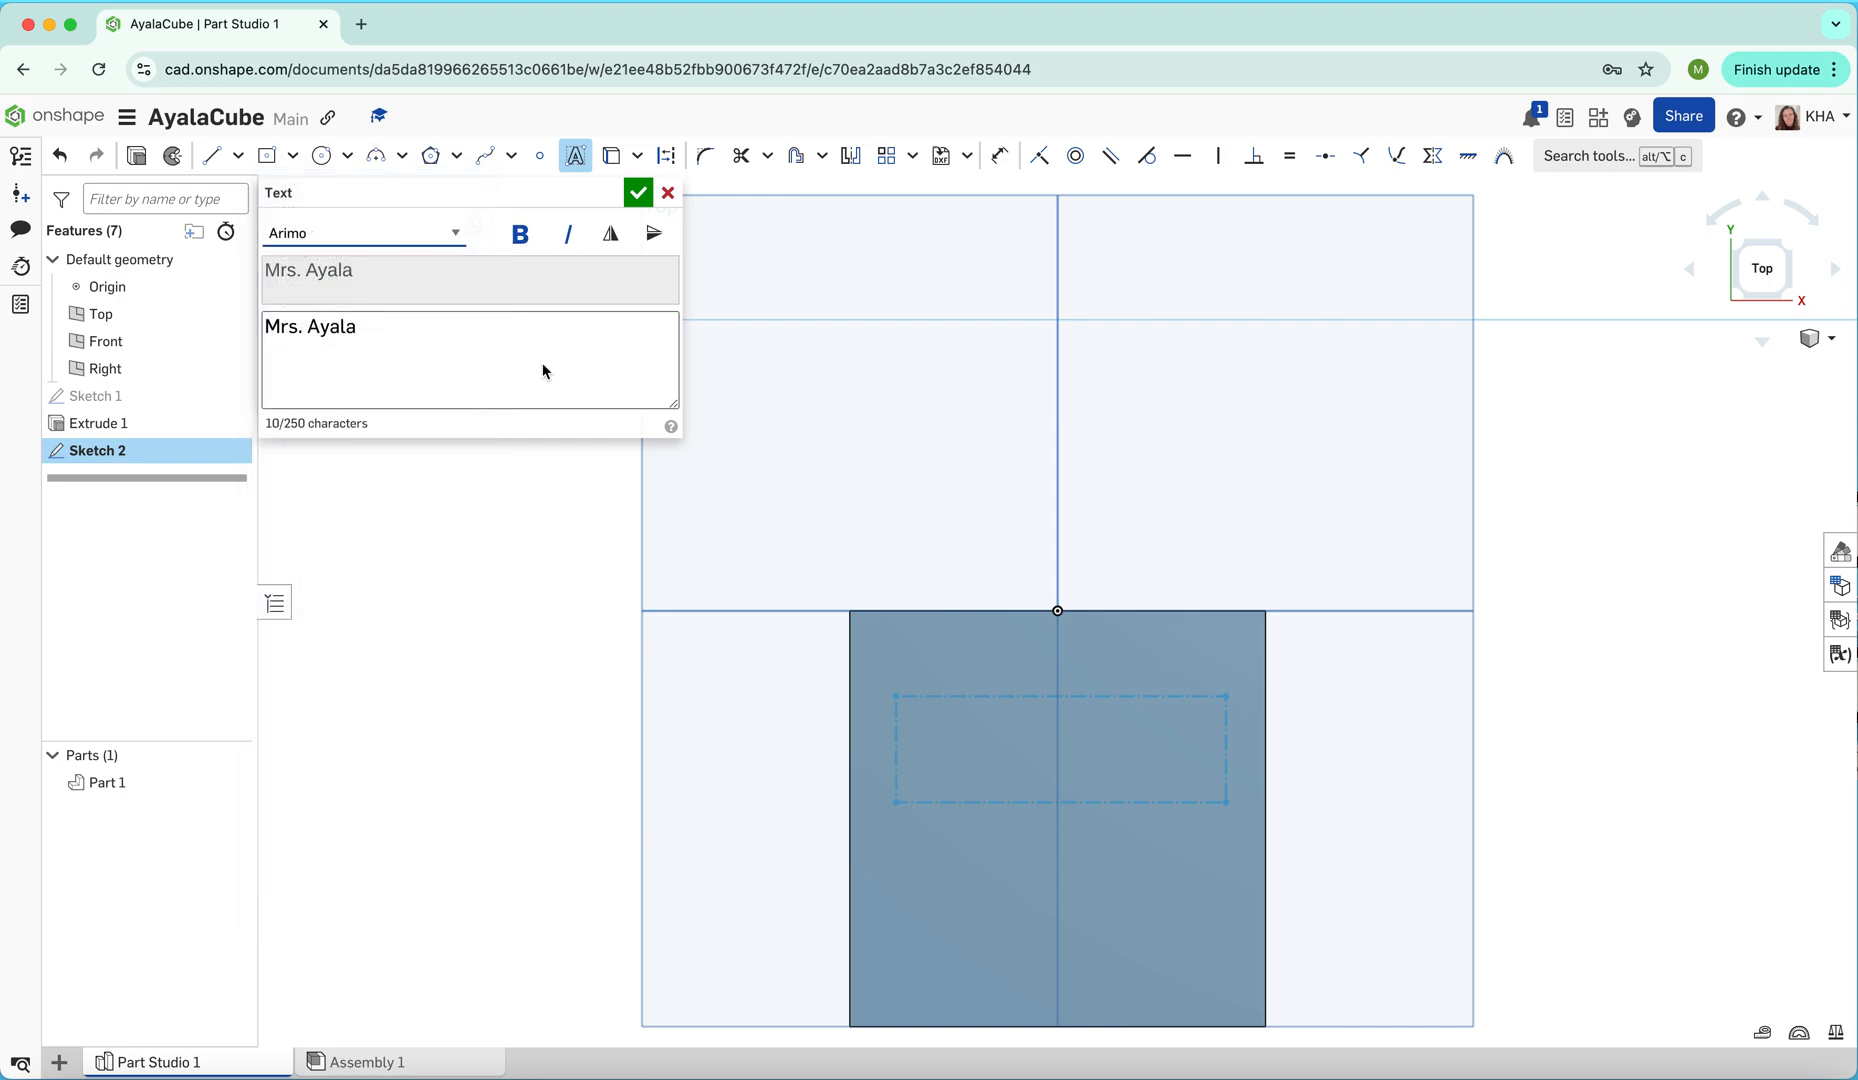
{"action": "left_click", "coordinate": [638, 194]}
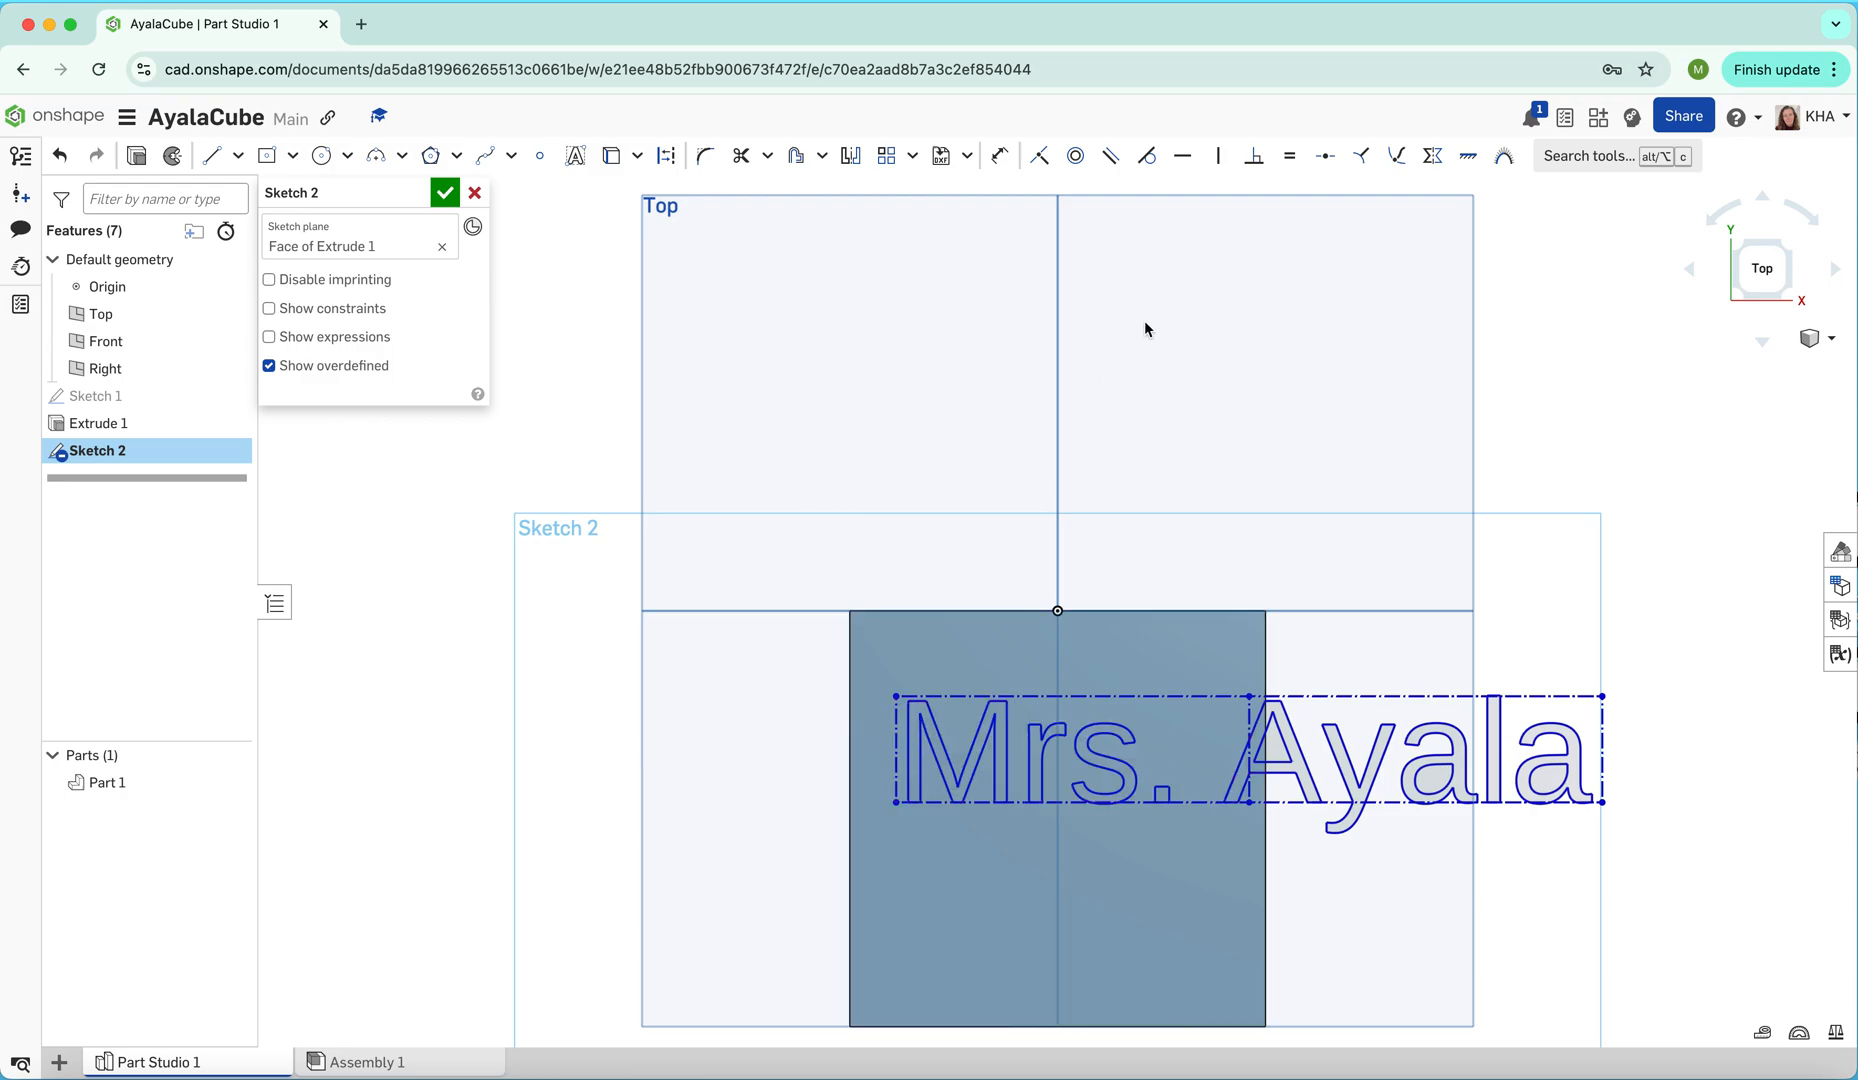
Dimension the text box's left edge 0.25 in from the left edge of the cube's top face
{"action": "left_click", "coordinate": [1001, 161]}
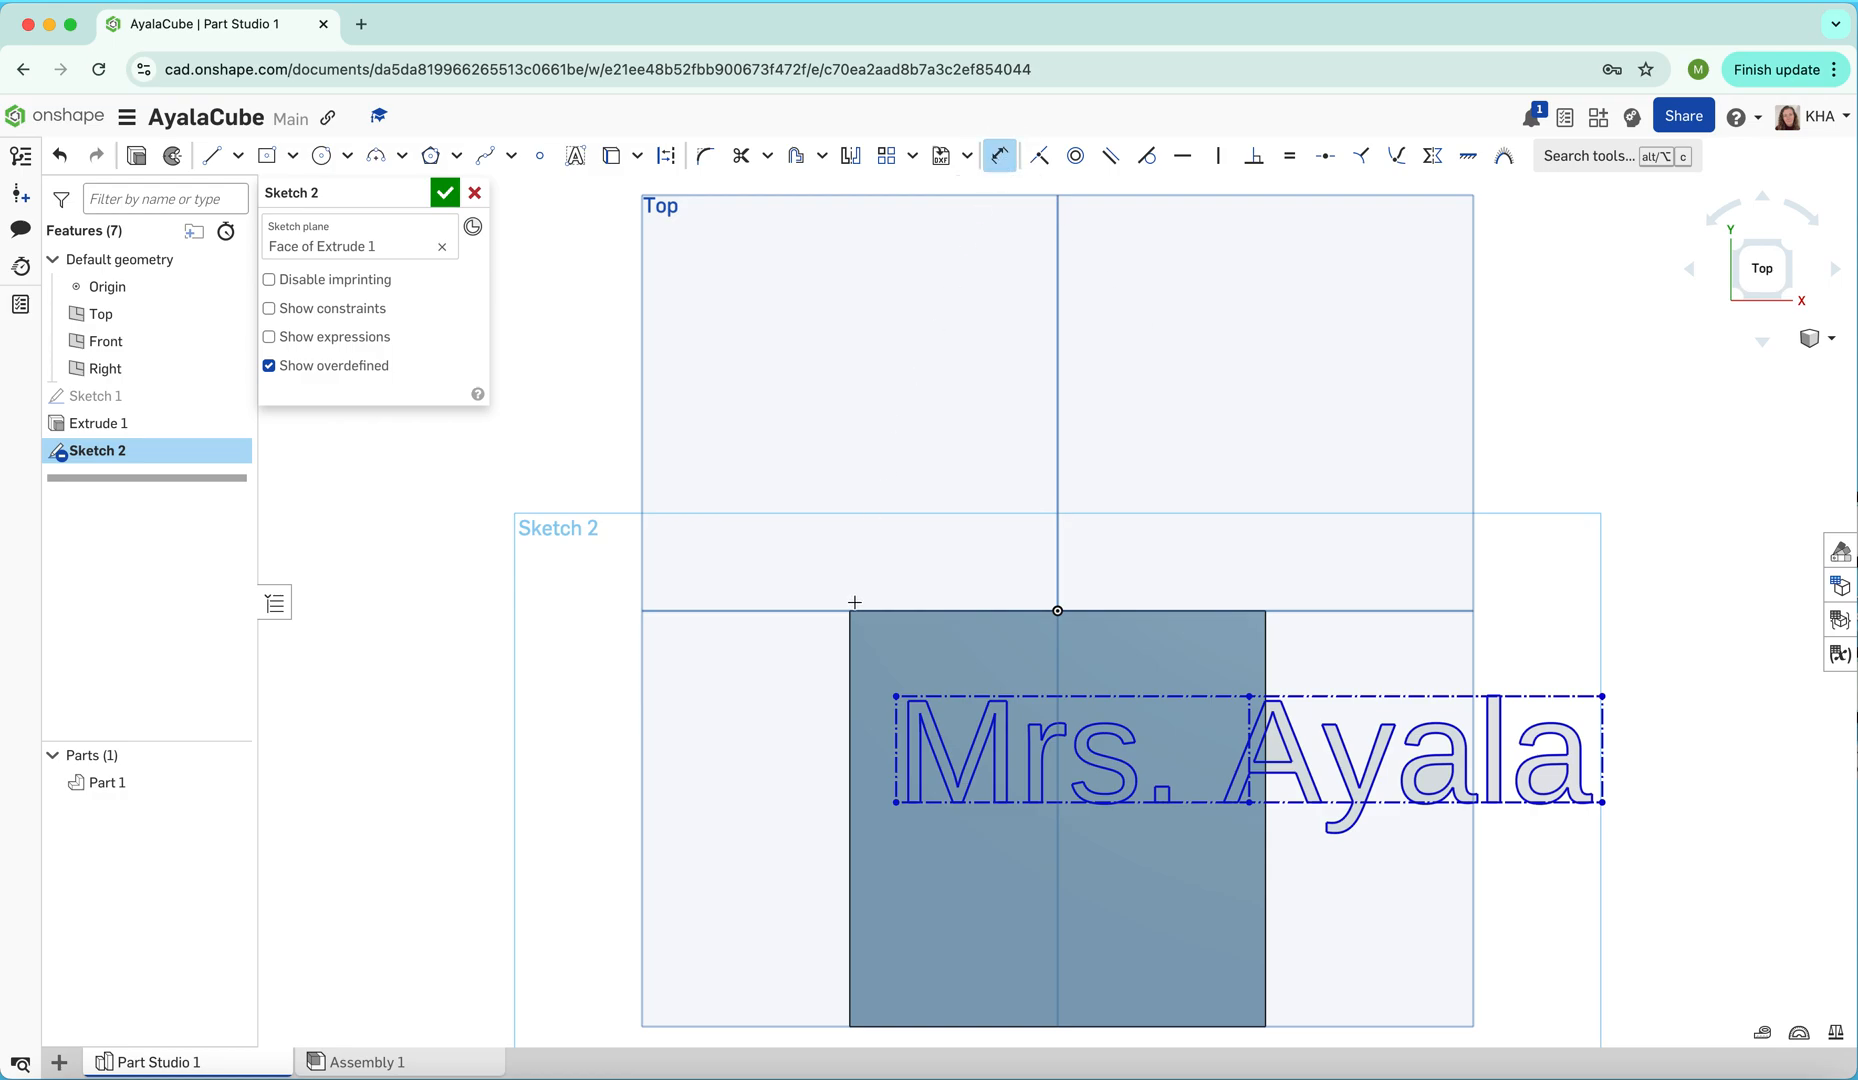
{"action": "left_click", "coordinate": [852, 738]}
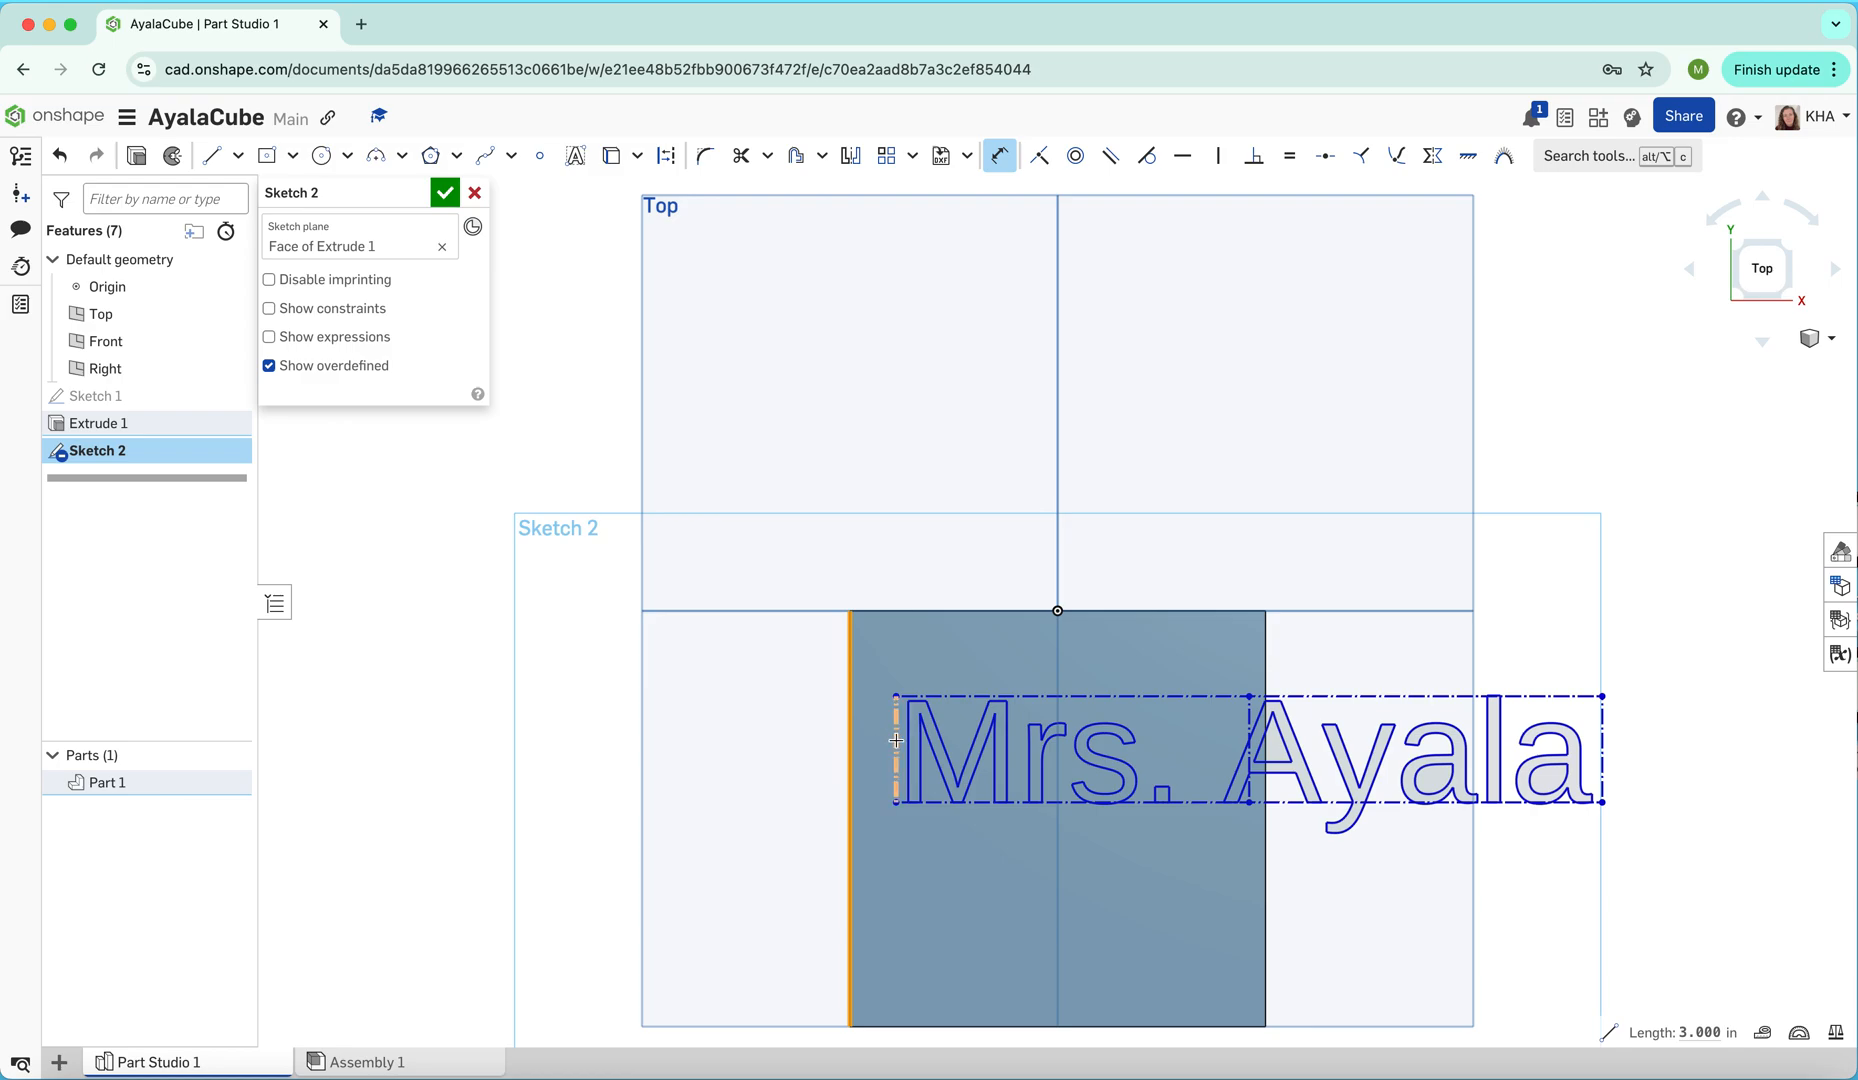
{"action": "left_click", "coordinate": [896, 740]}
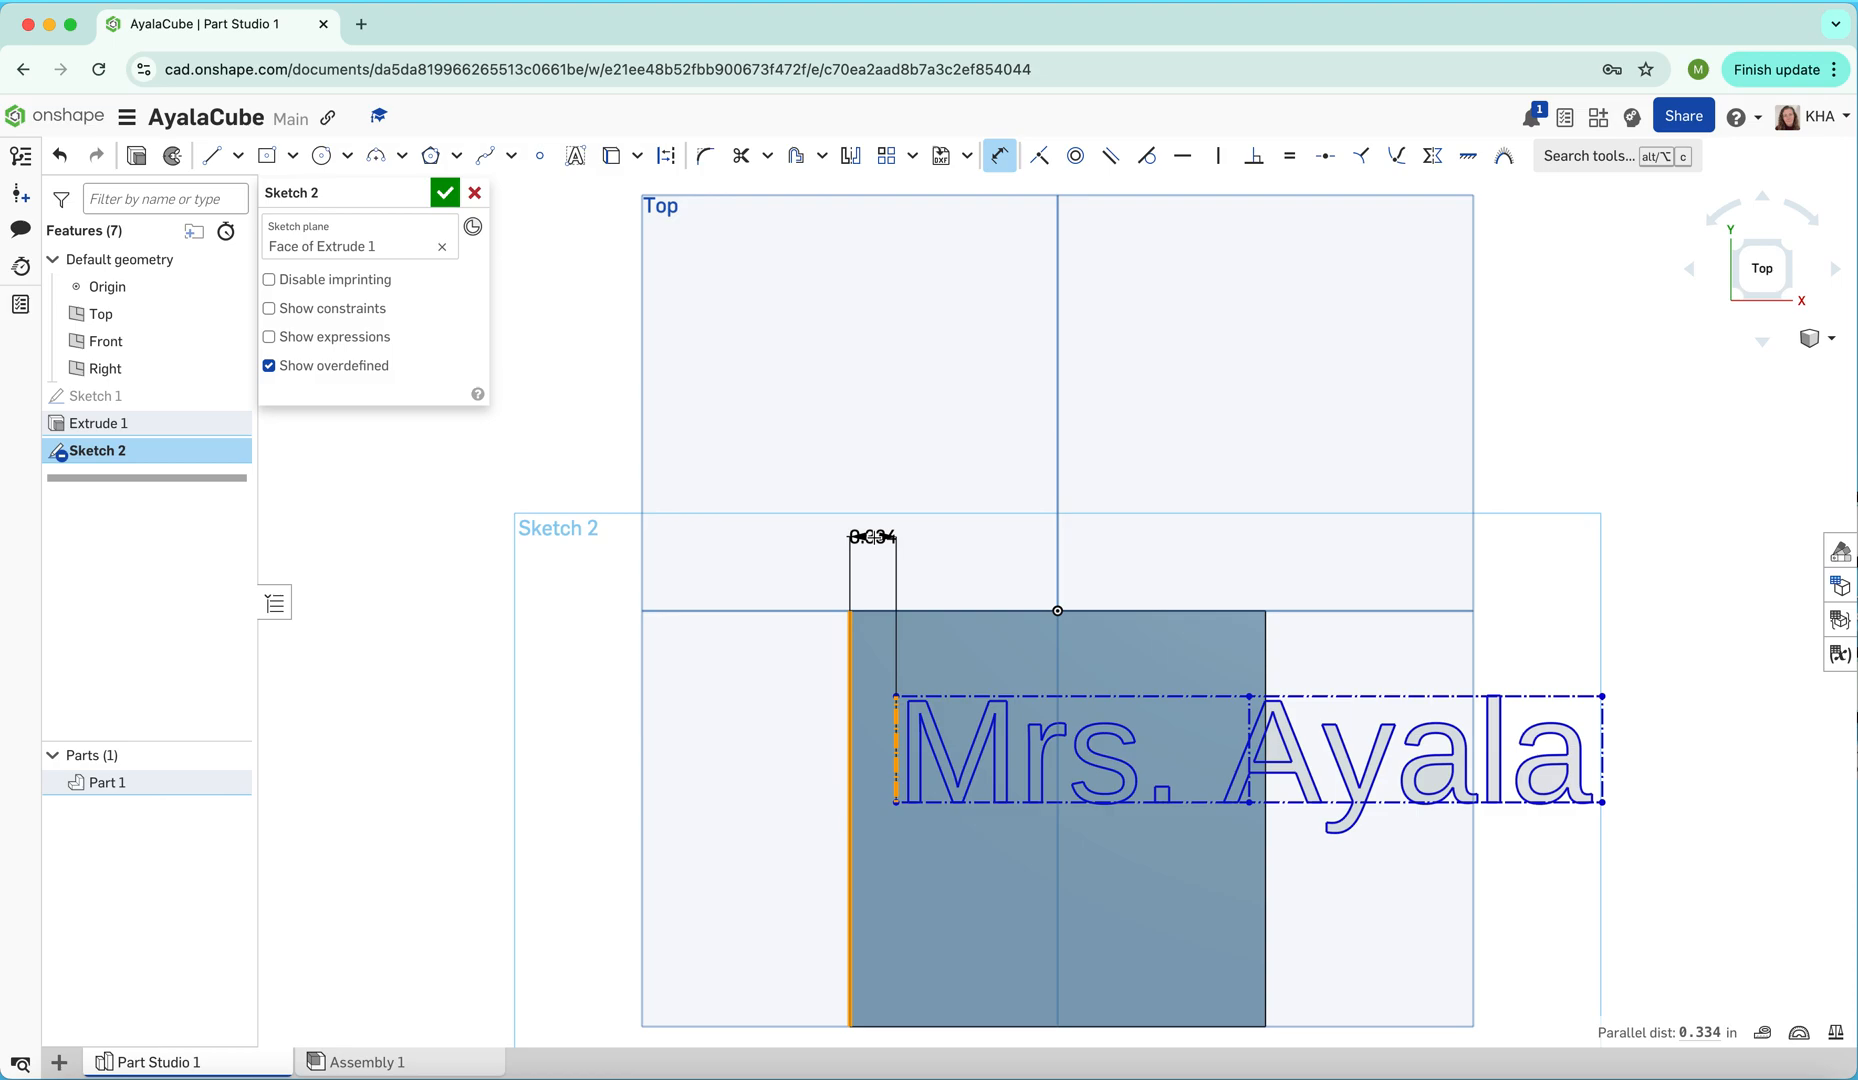
{"action": "left_click", "coordinate": [872, 537]}
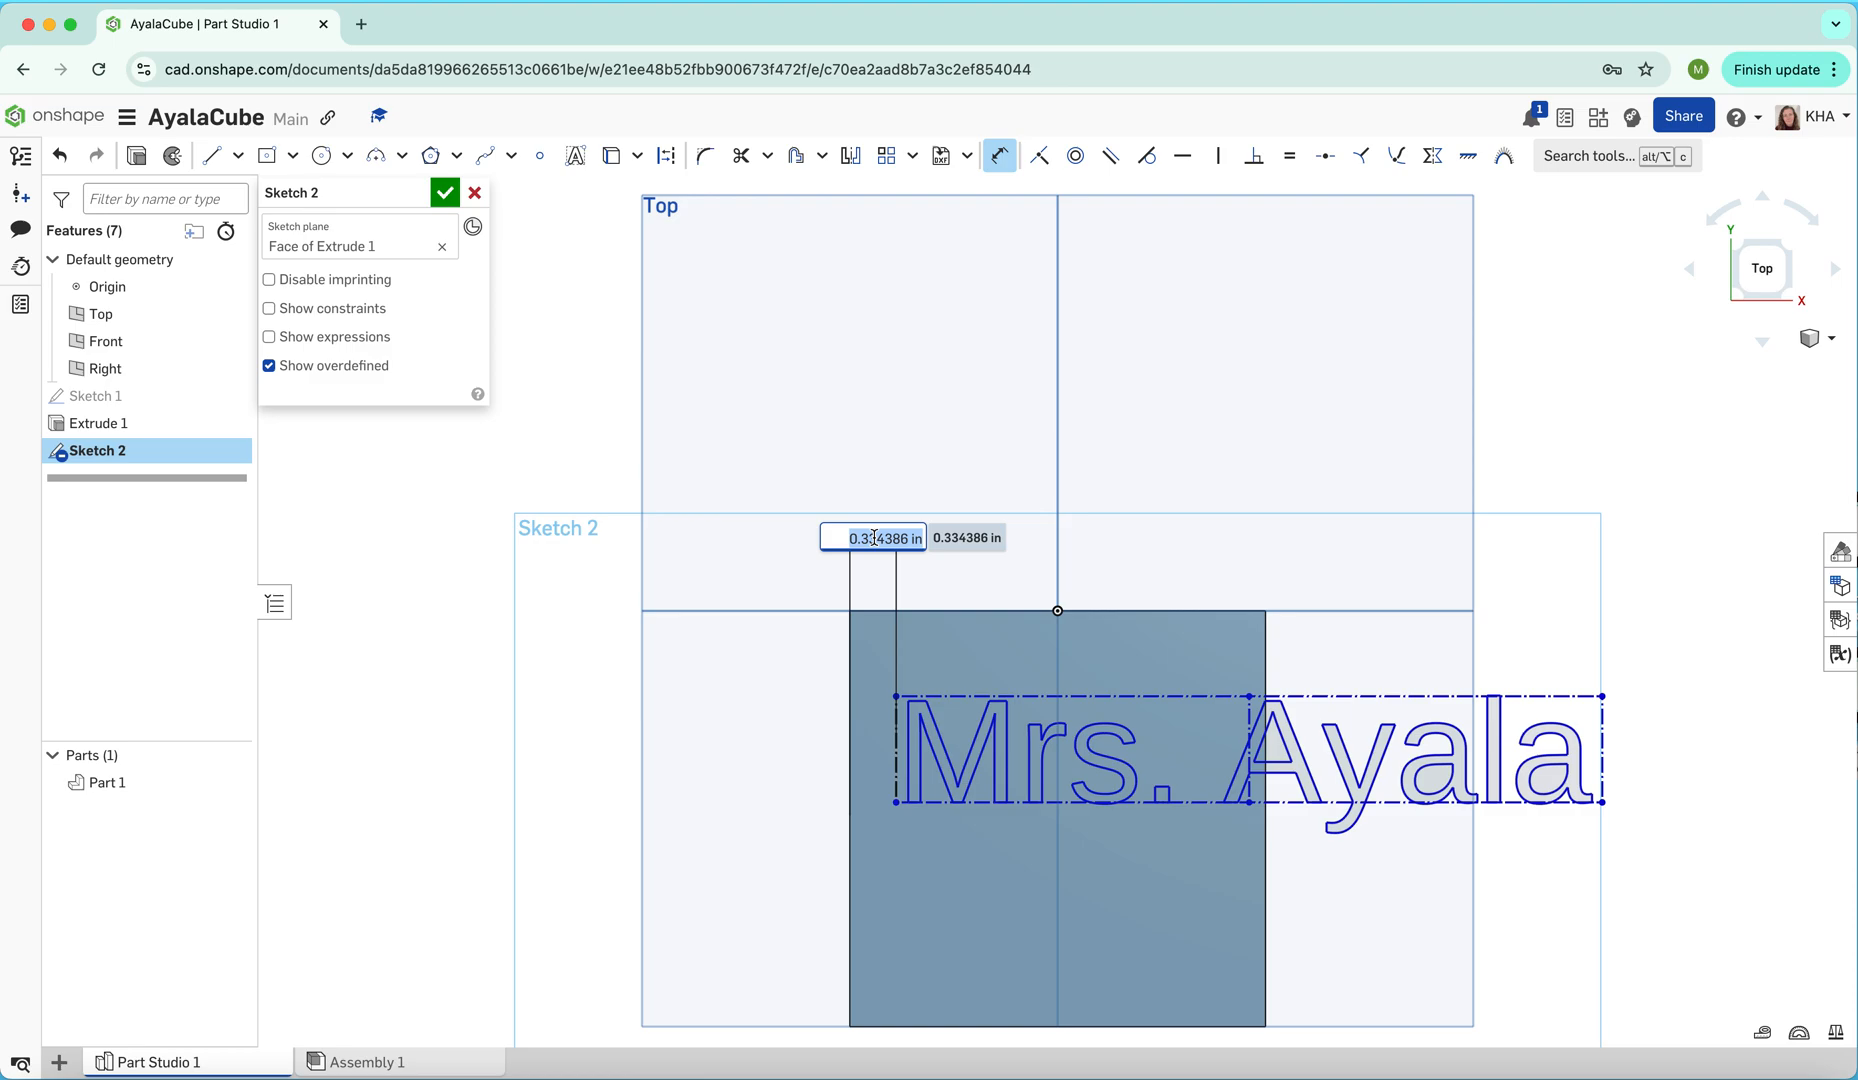
{"action": "type", "text": ".25"}
{"action": "key", "text": "Return"}
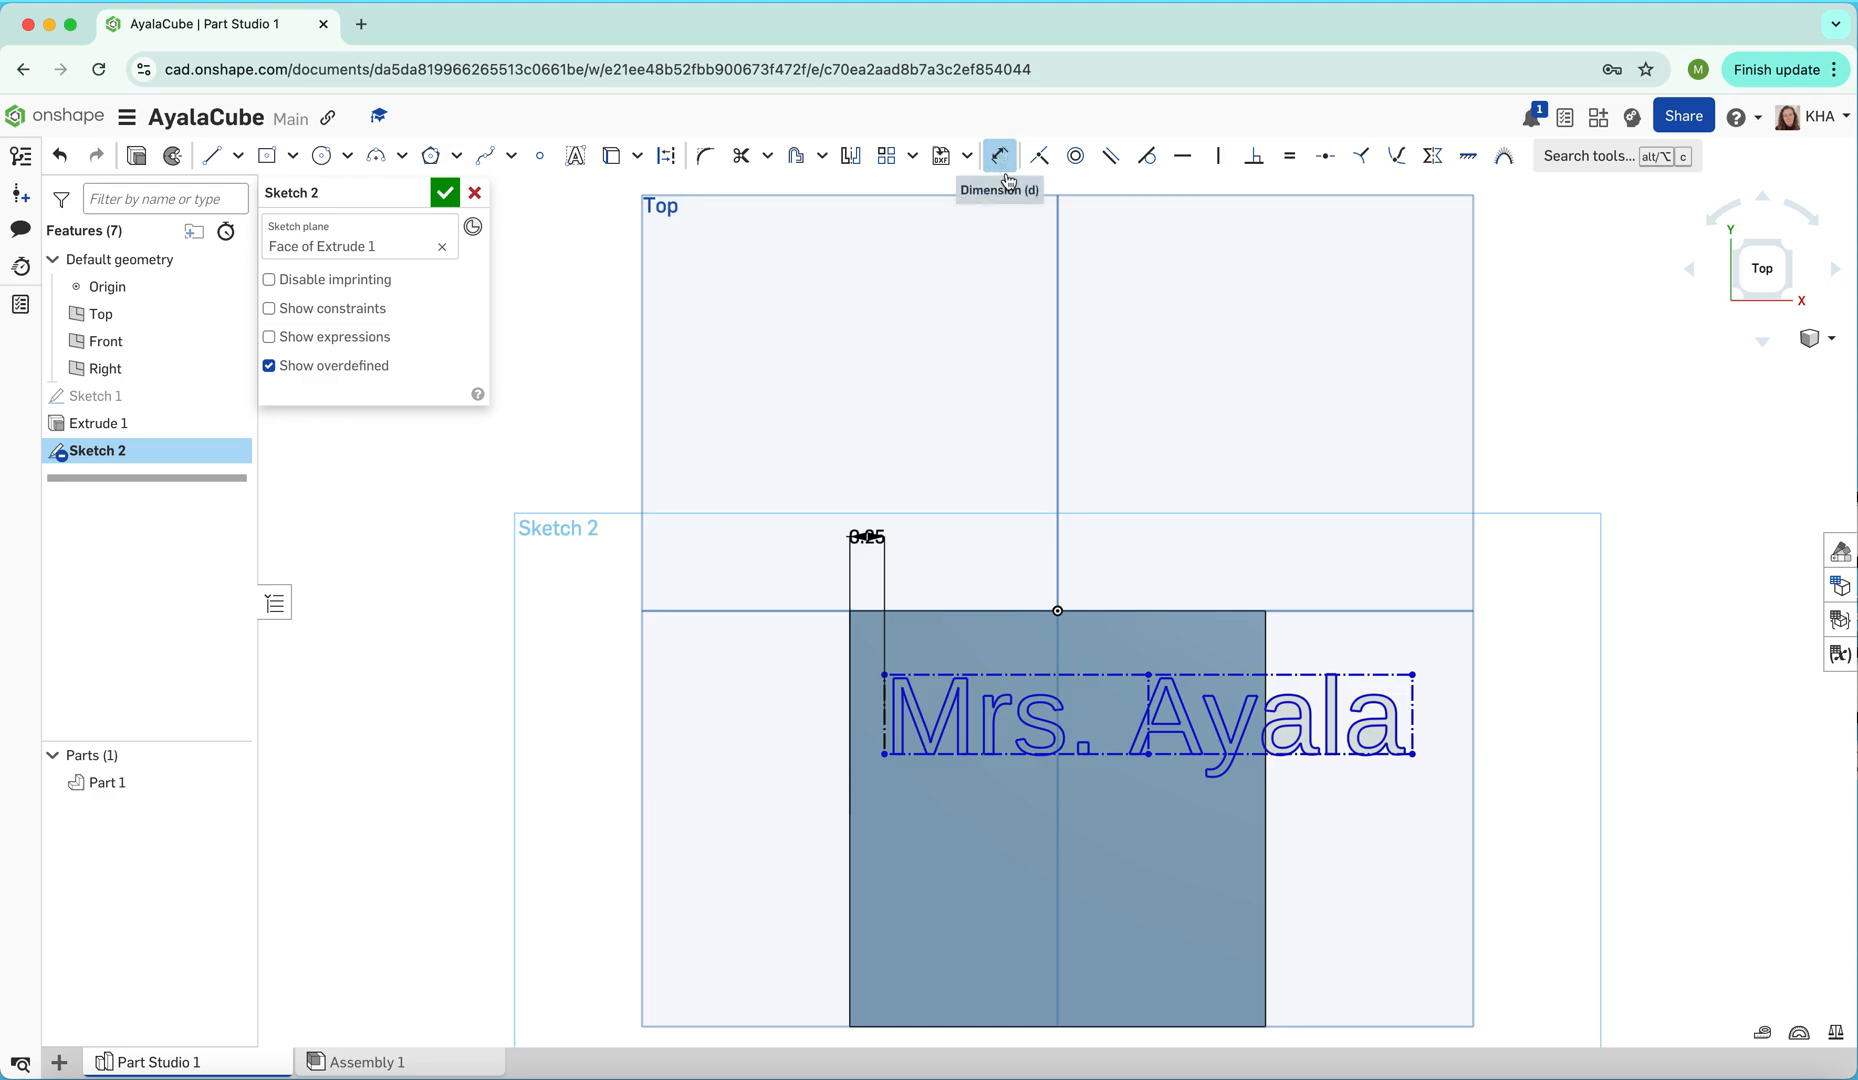
Dimension the text box's right edge against the top face's right edge with -0.25 in, placing it inside the face
{"action": "left_click", "coordinate": [1266, 646]}
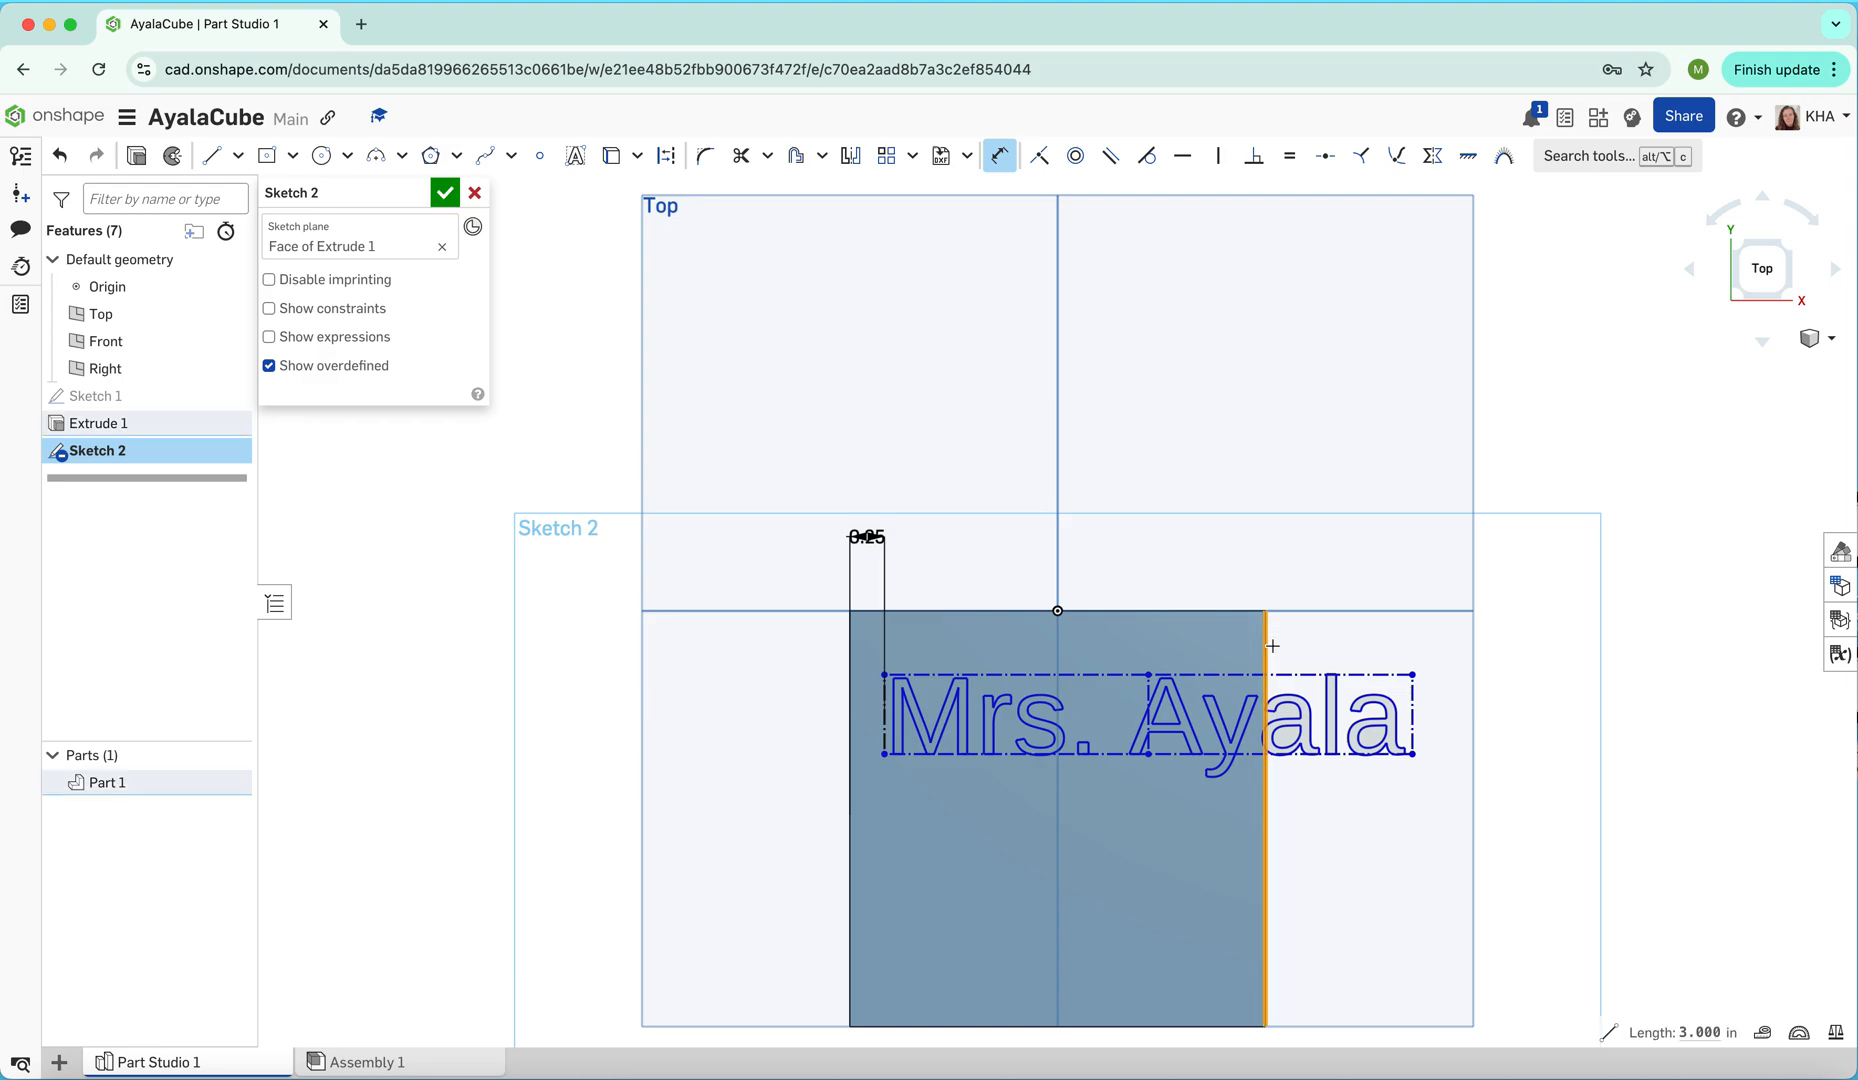
{"action": "left_click", "coordinate": [1411, 700]}
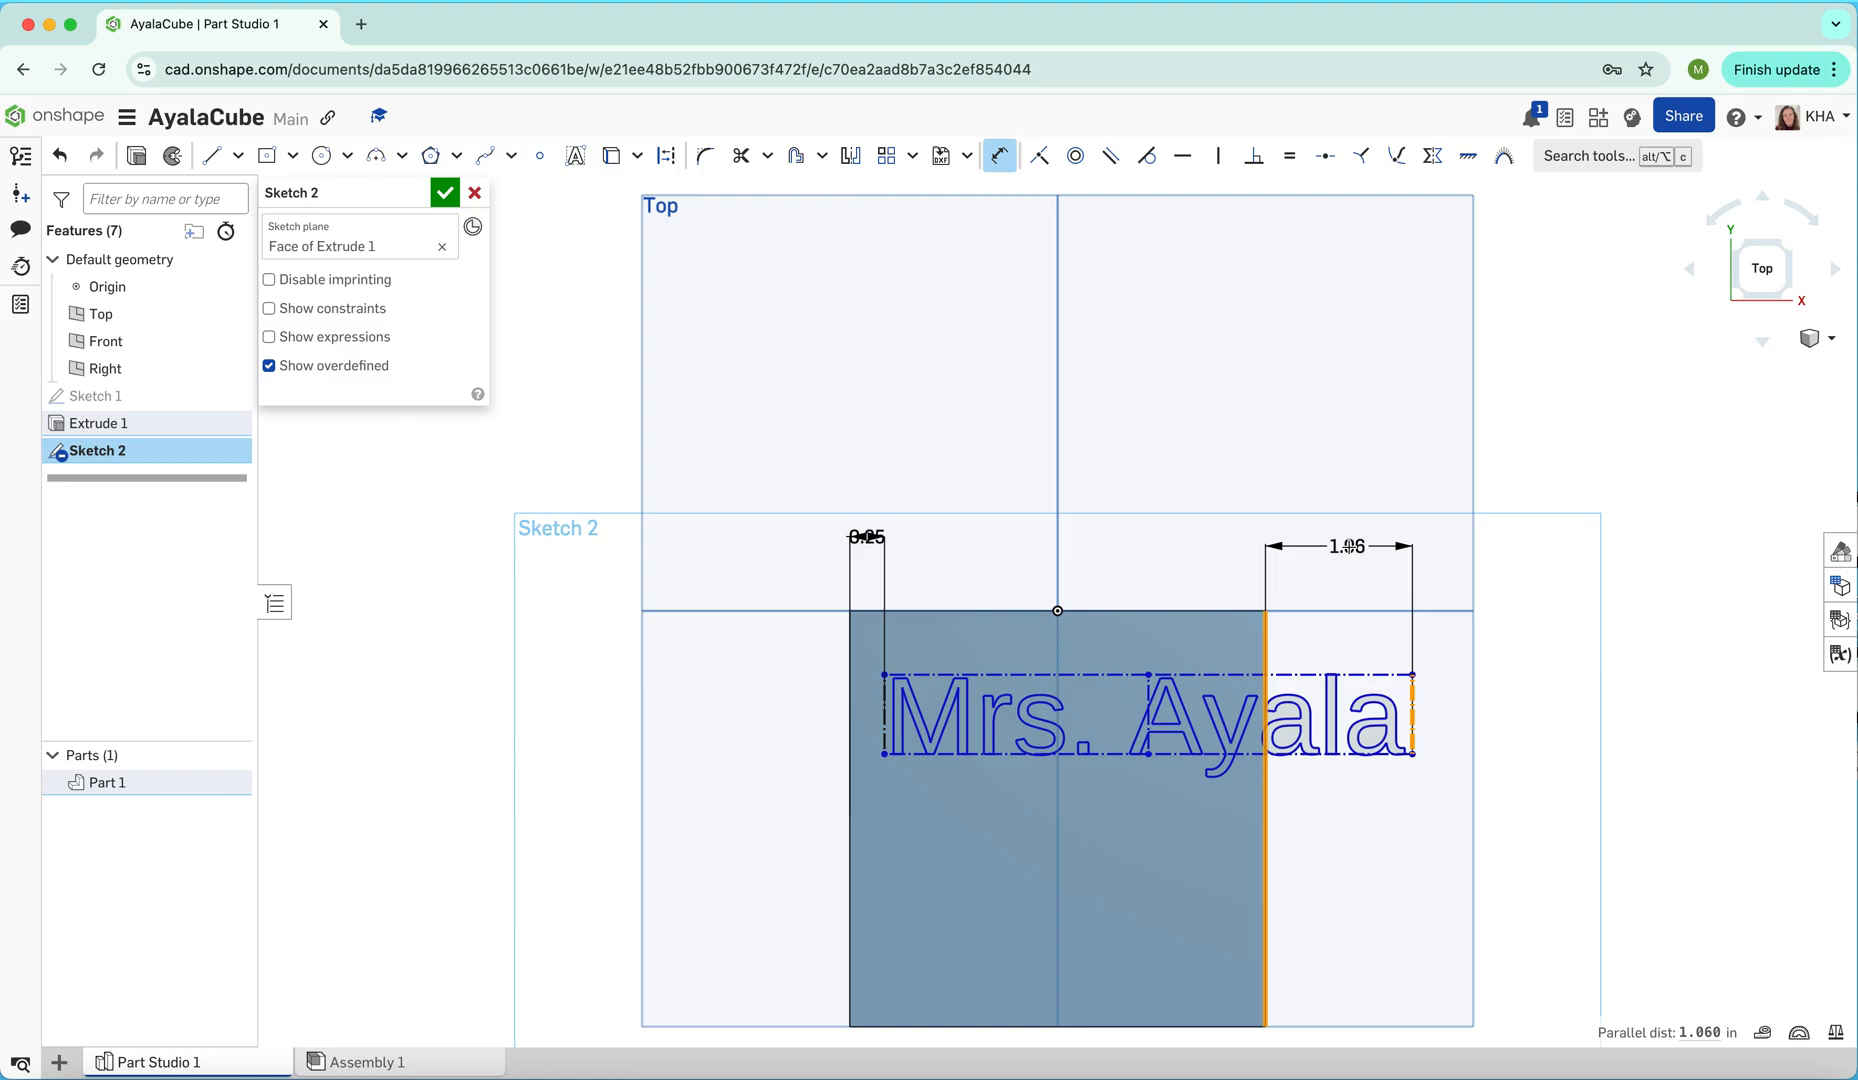
{"action": "left_click", "coordinate": [1348, 547]}
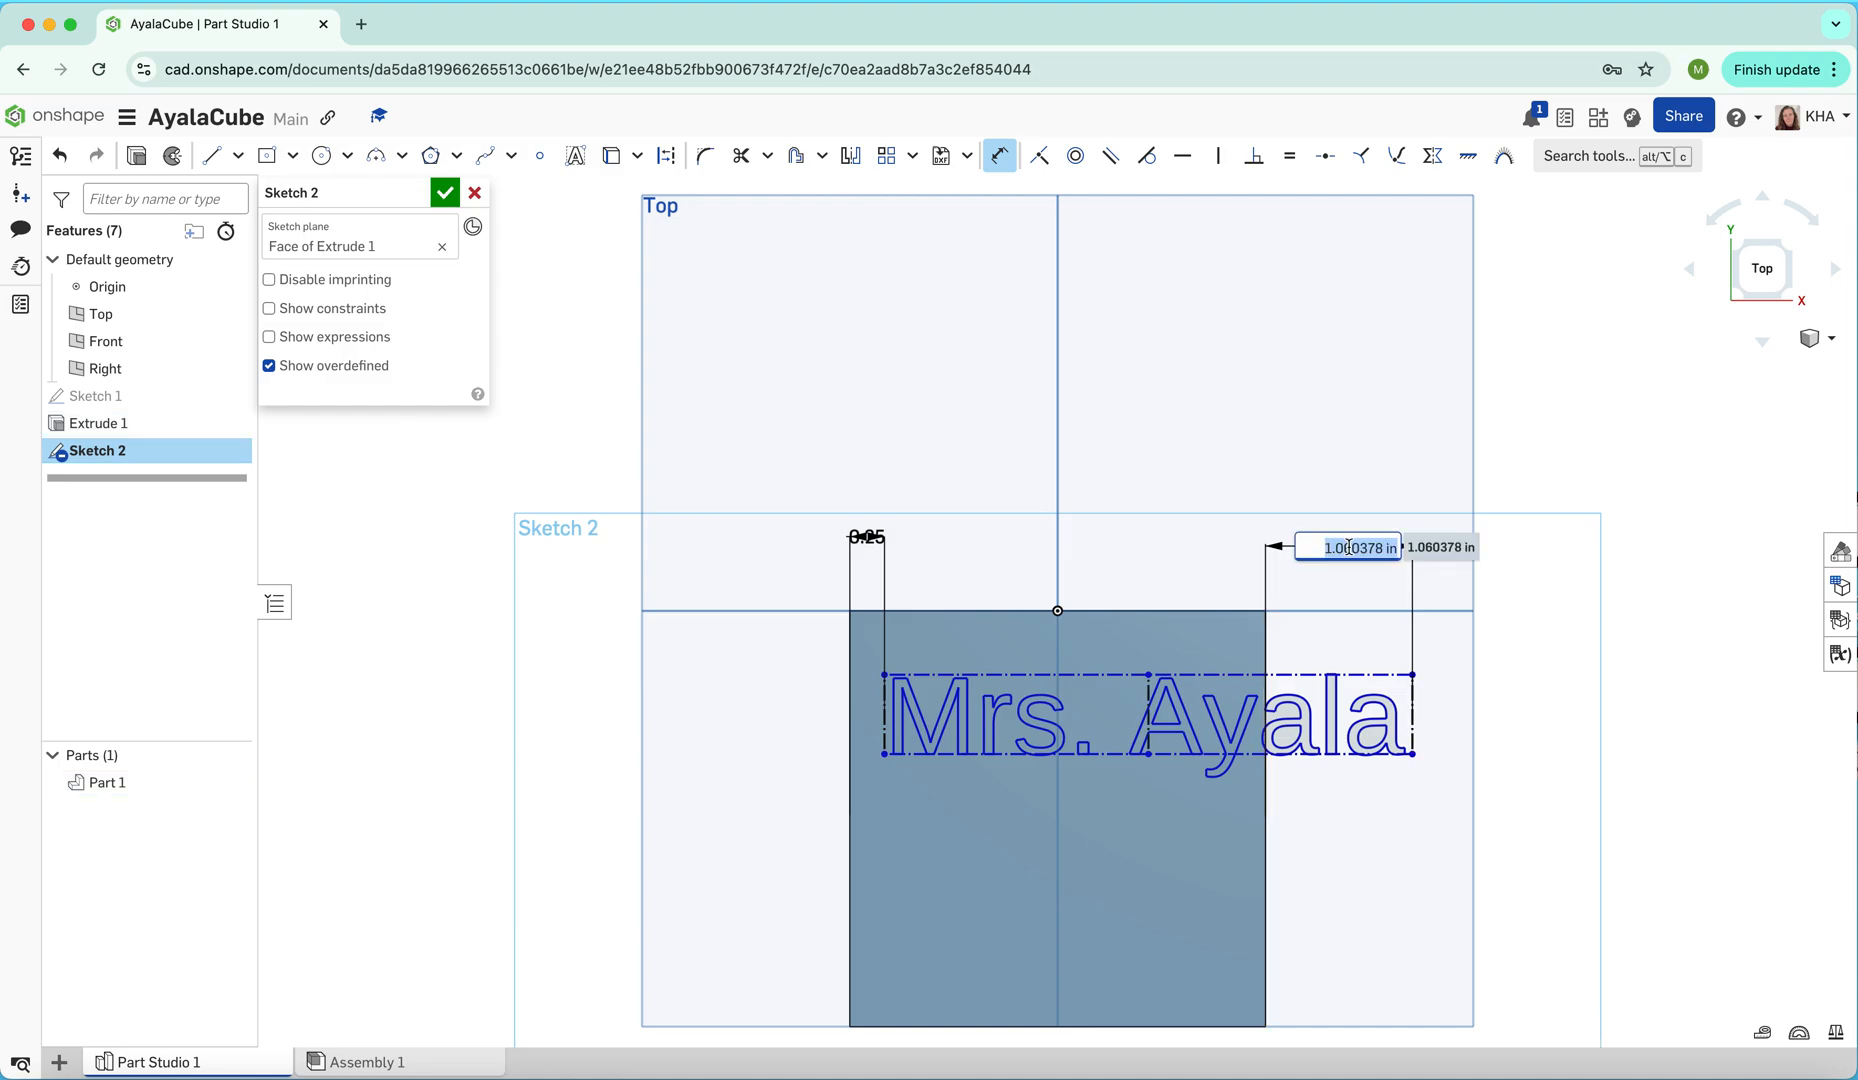
{"action": "type", "text": "-.25"}
{"action": "key", "text": "Escape"}
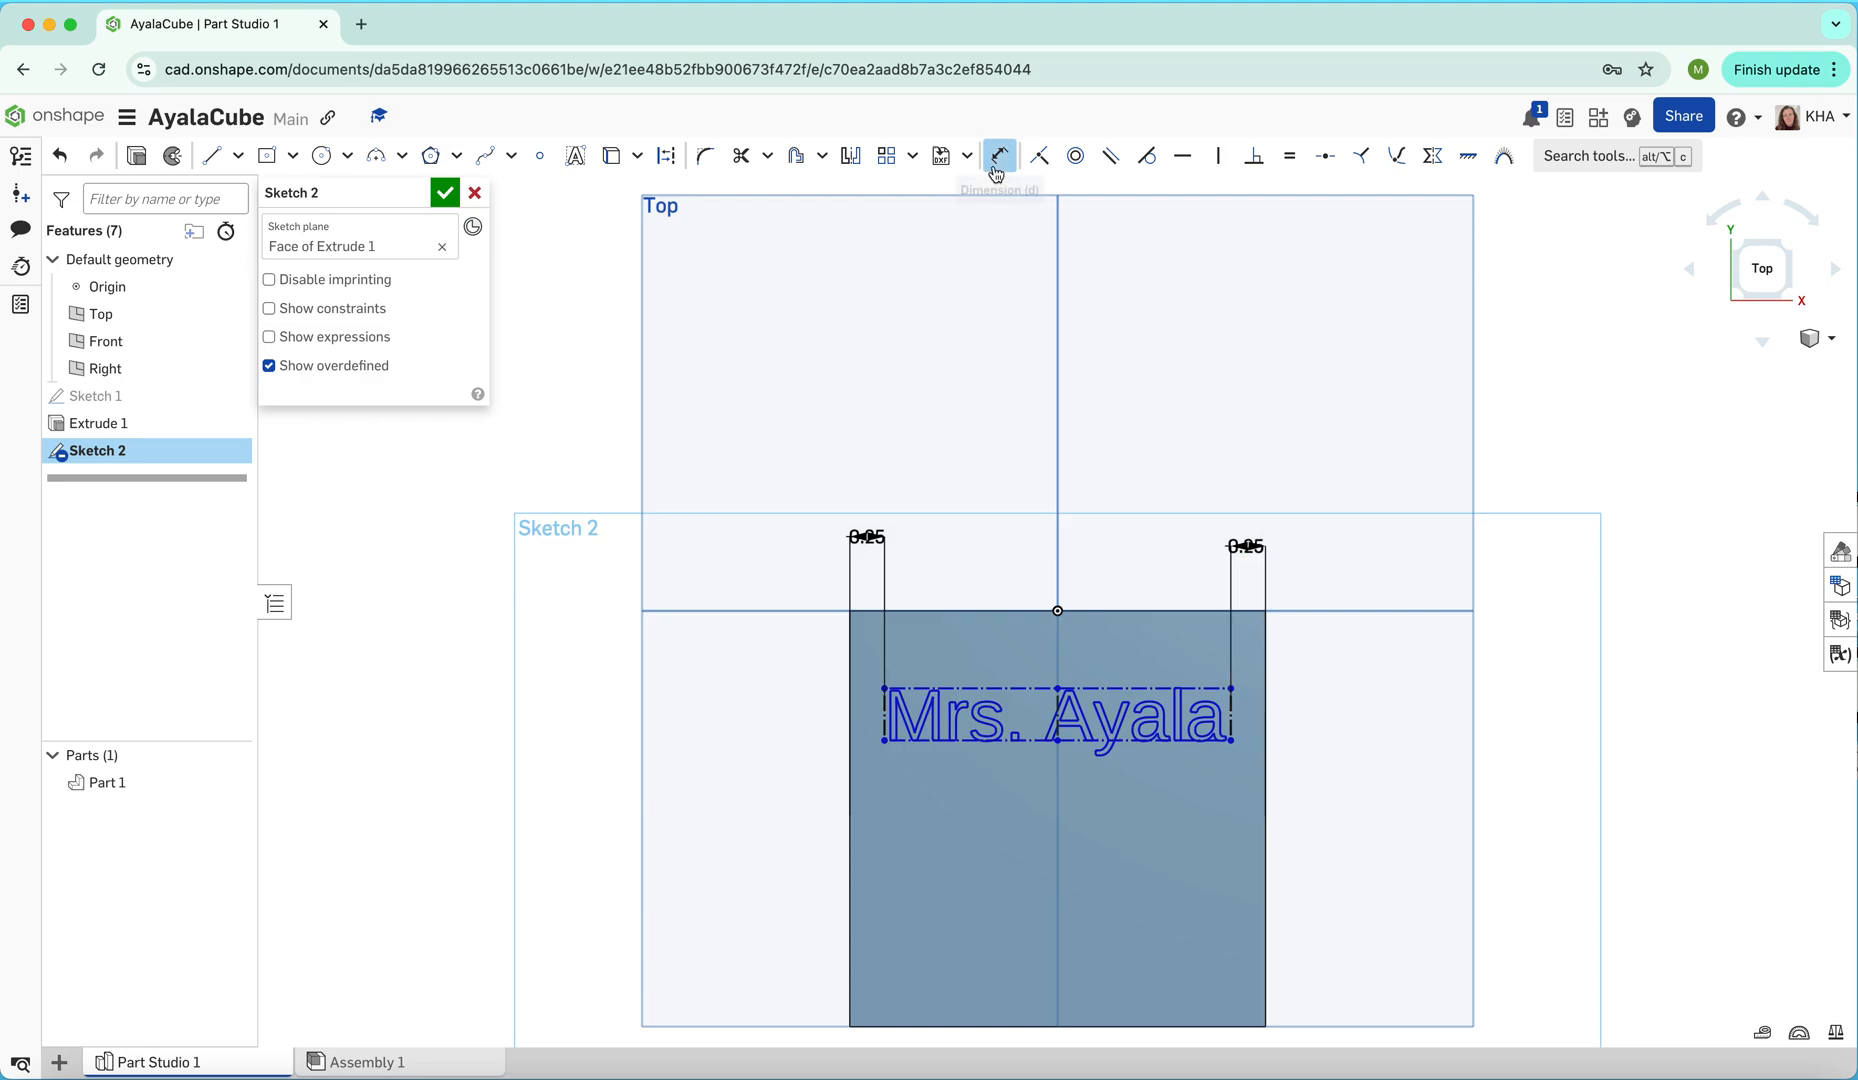
Dimension the text box's upper edge 0.75 in from the top face's back edge and finish the sketch
{"action": "left_click", "coordinate": [979, 609]}
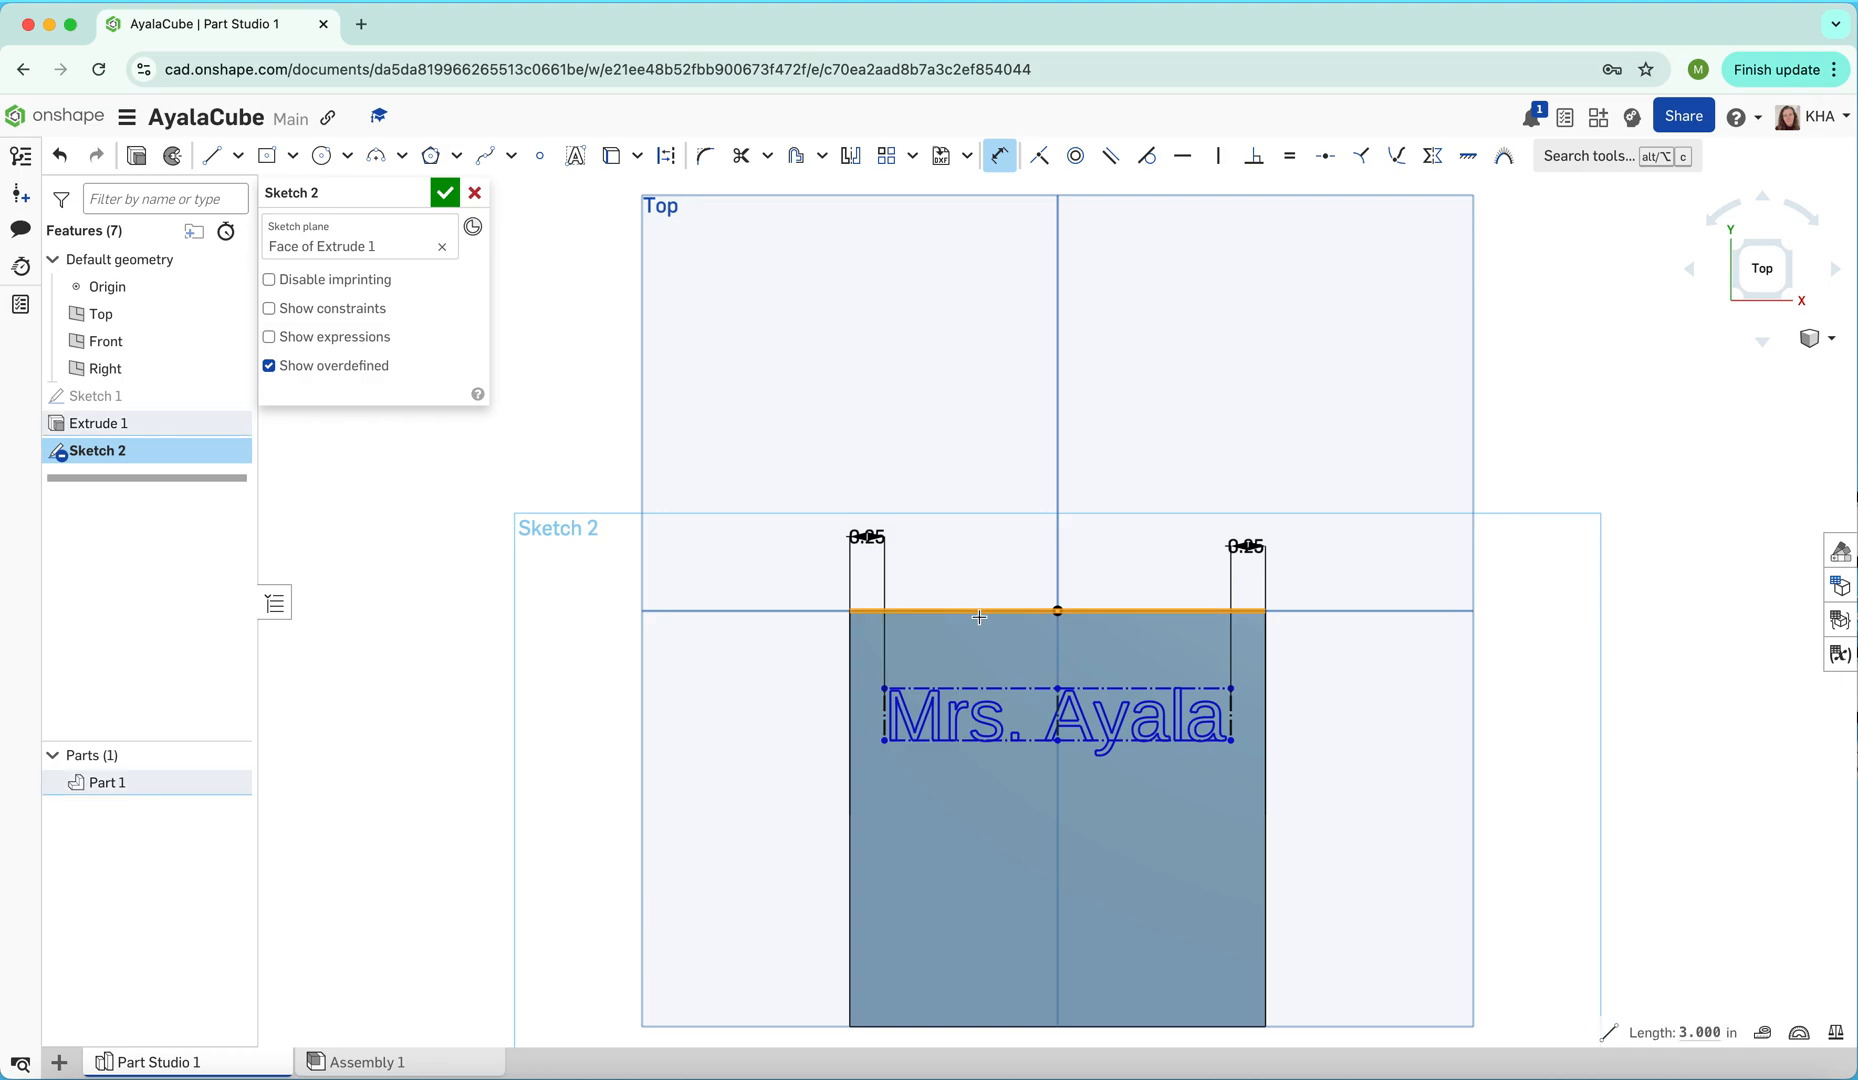
{"action": "left_click", "coordinate": [1008, 687]}
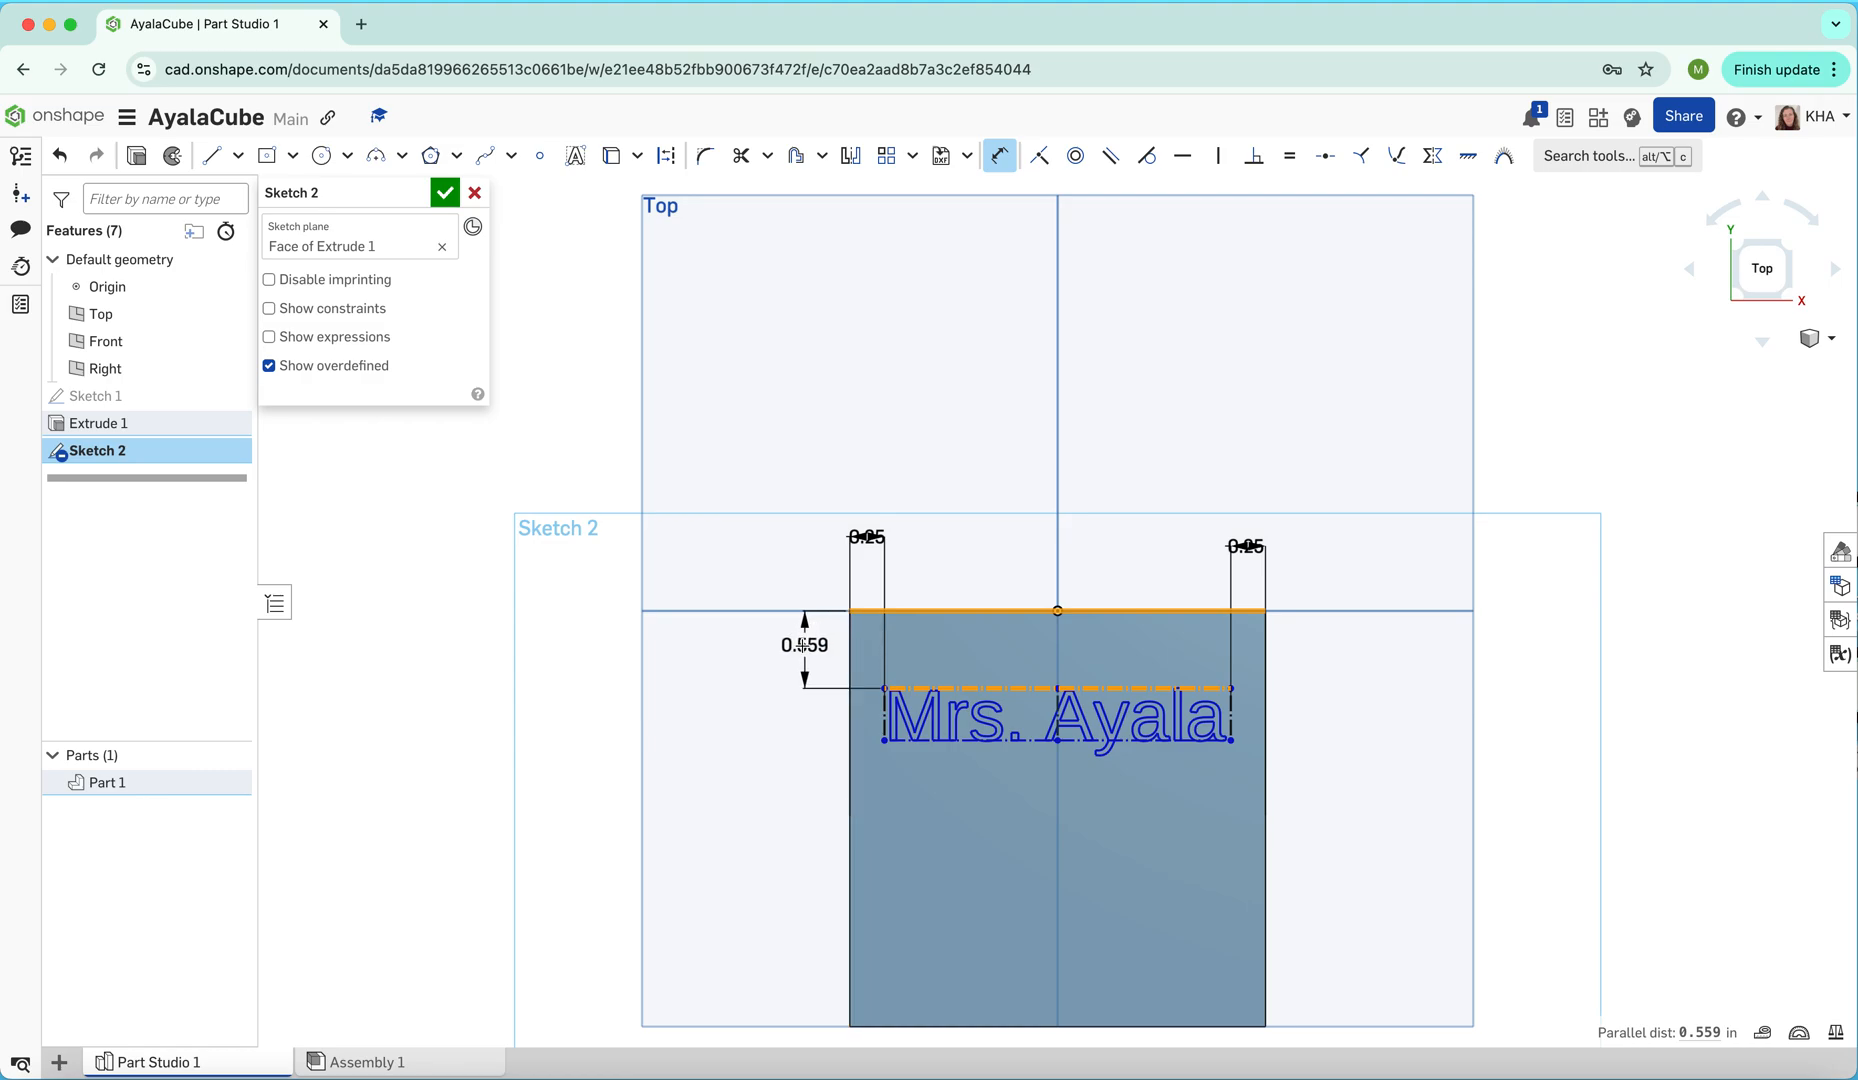
{"action": "left_click", "coordinate": [797, 645]}
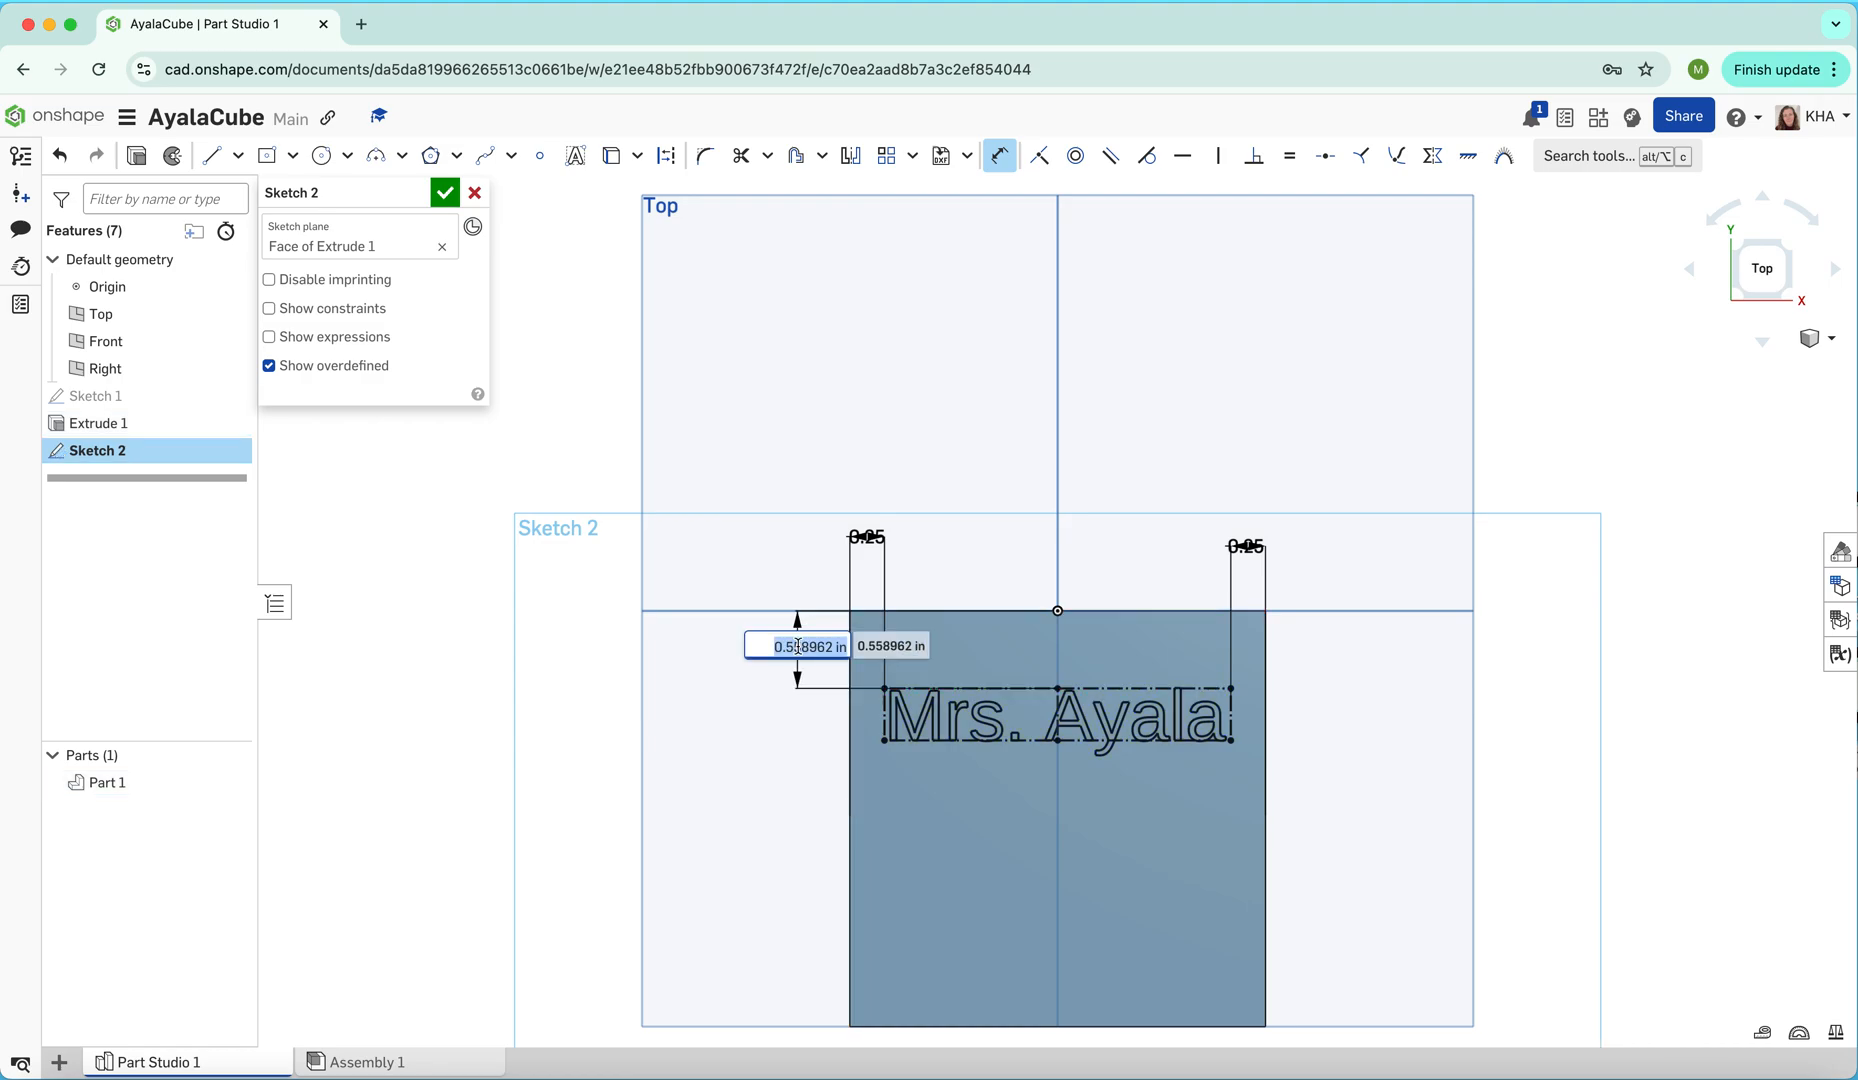
{"action": "key", "text": "BackSpace"}
{"action": "type", "text": ".75"}
{"action": "key", "text": "Escape"}
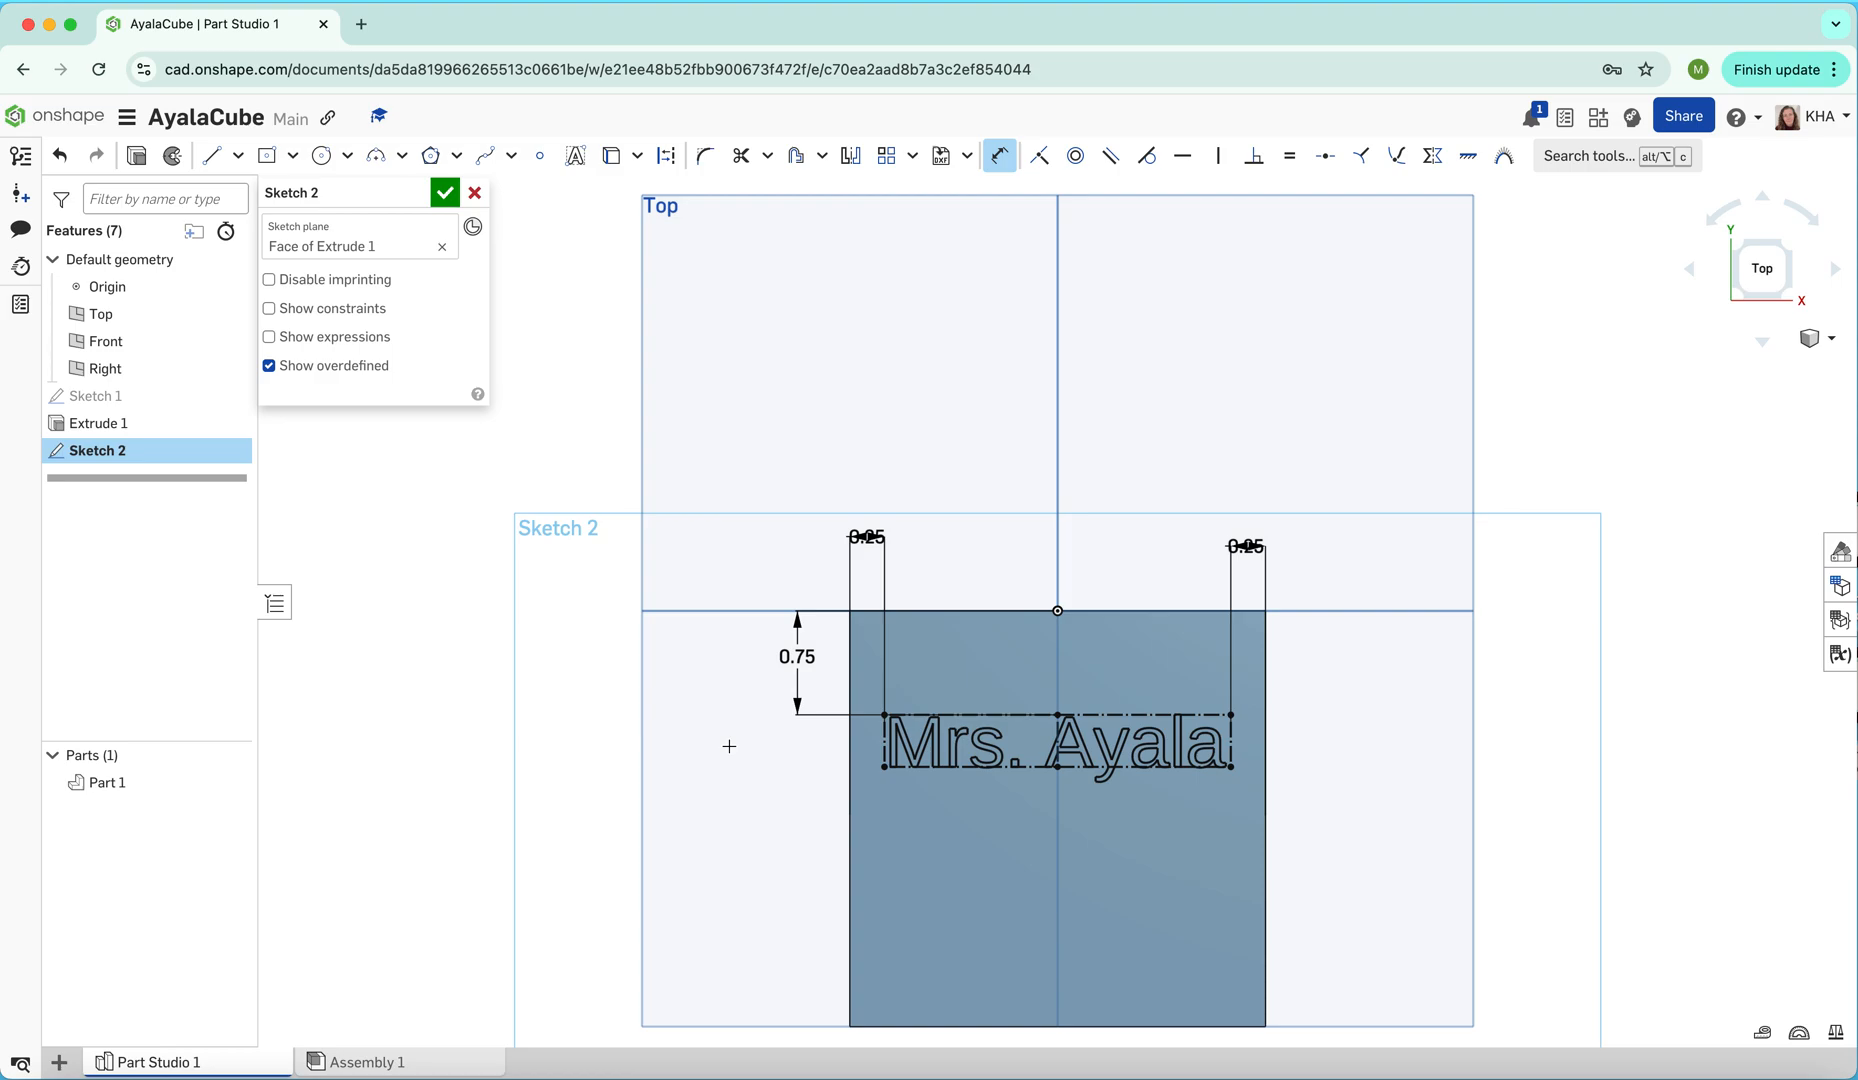
{"action": "left_click", "coordinate": [446, 195]}
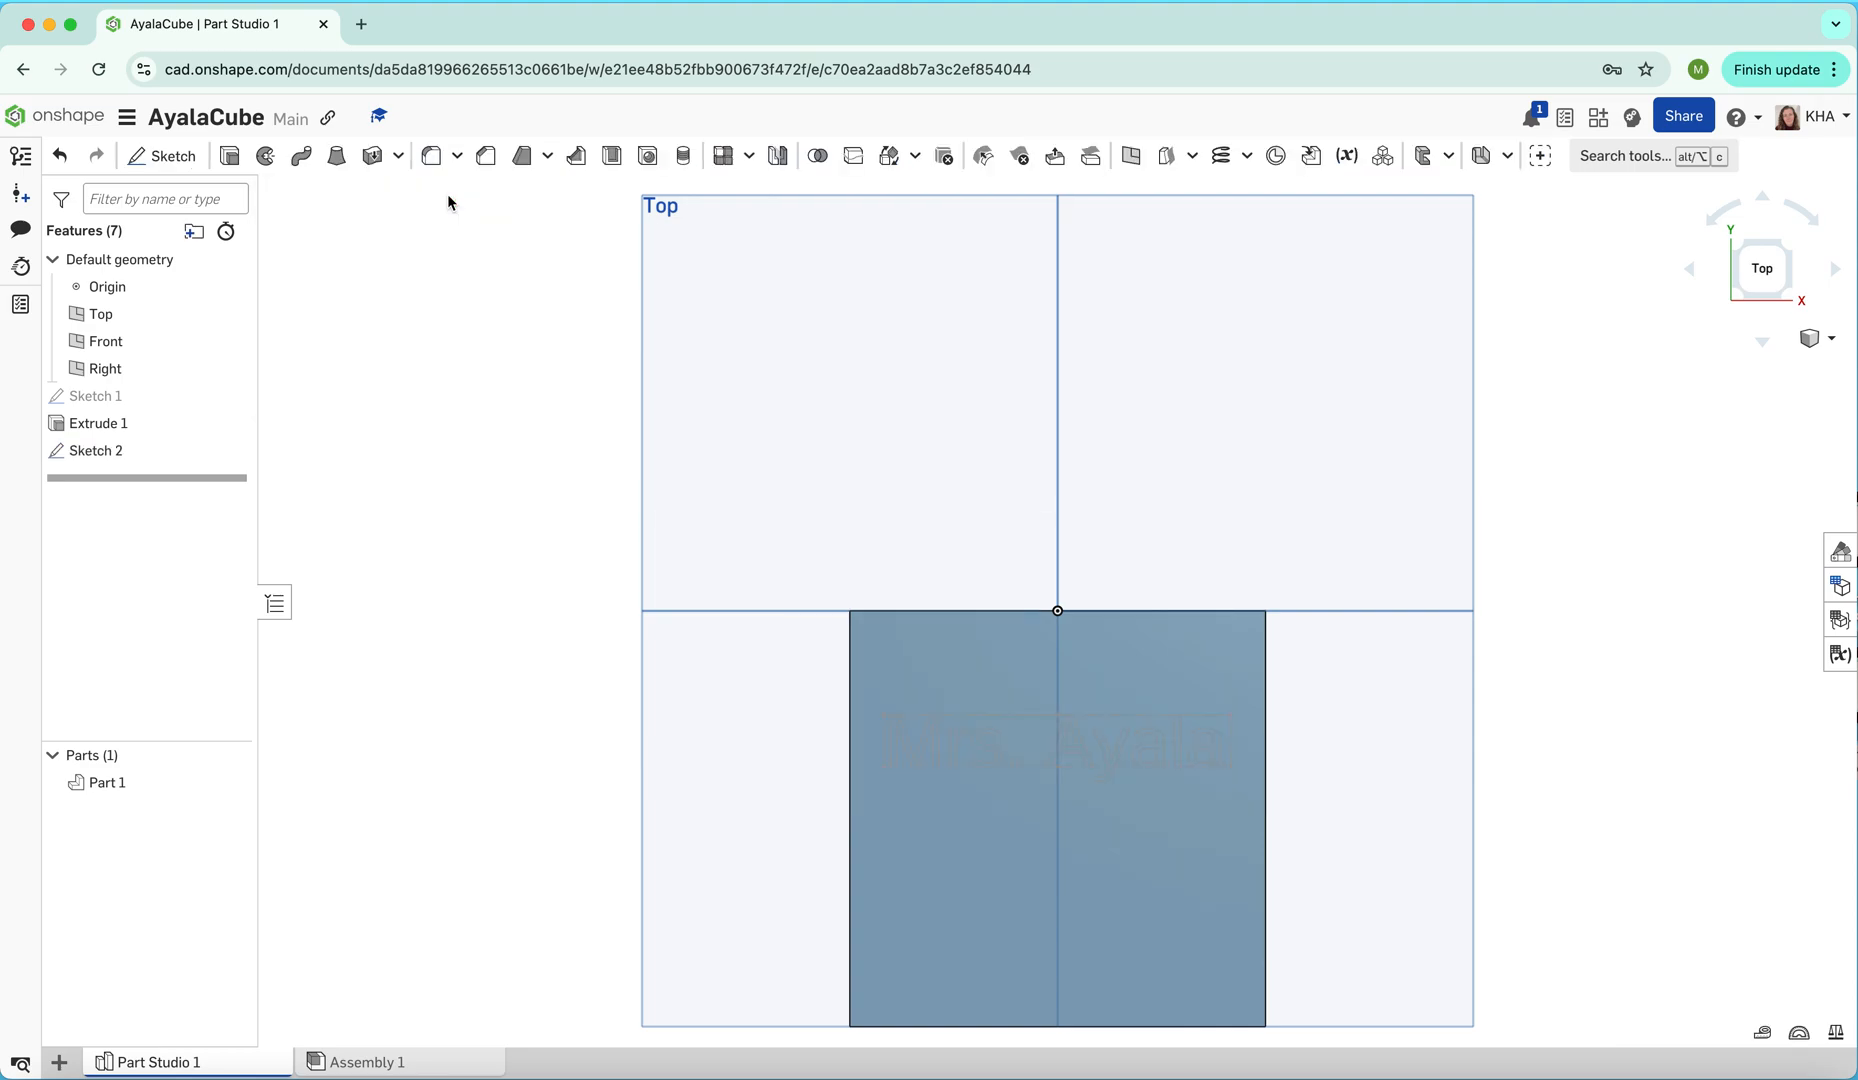
Extrude the name text on the top face upward by a blind depth of 0.5 in, adding it to the cube
{"action": "left_click", "coordinate": [1818, 338]}
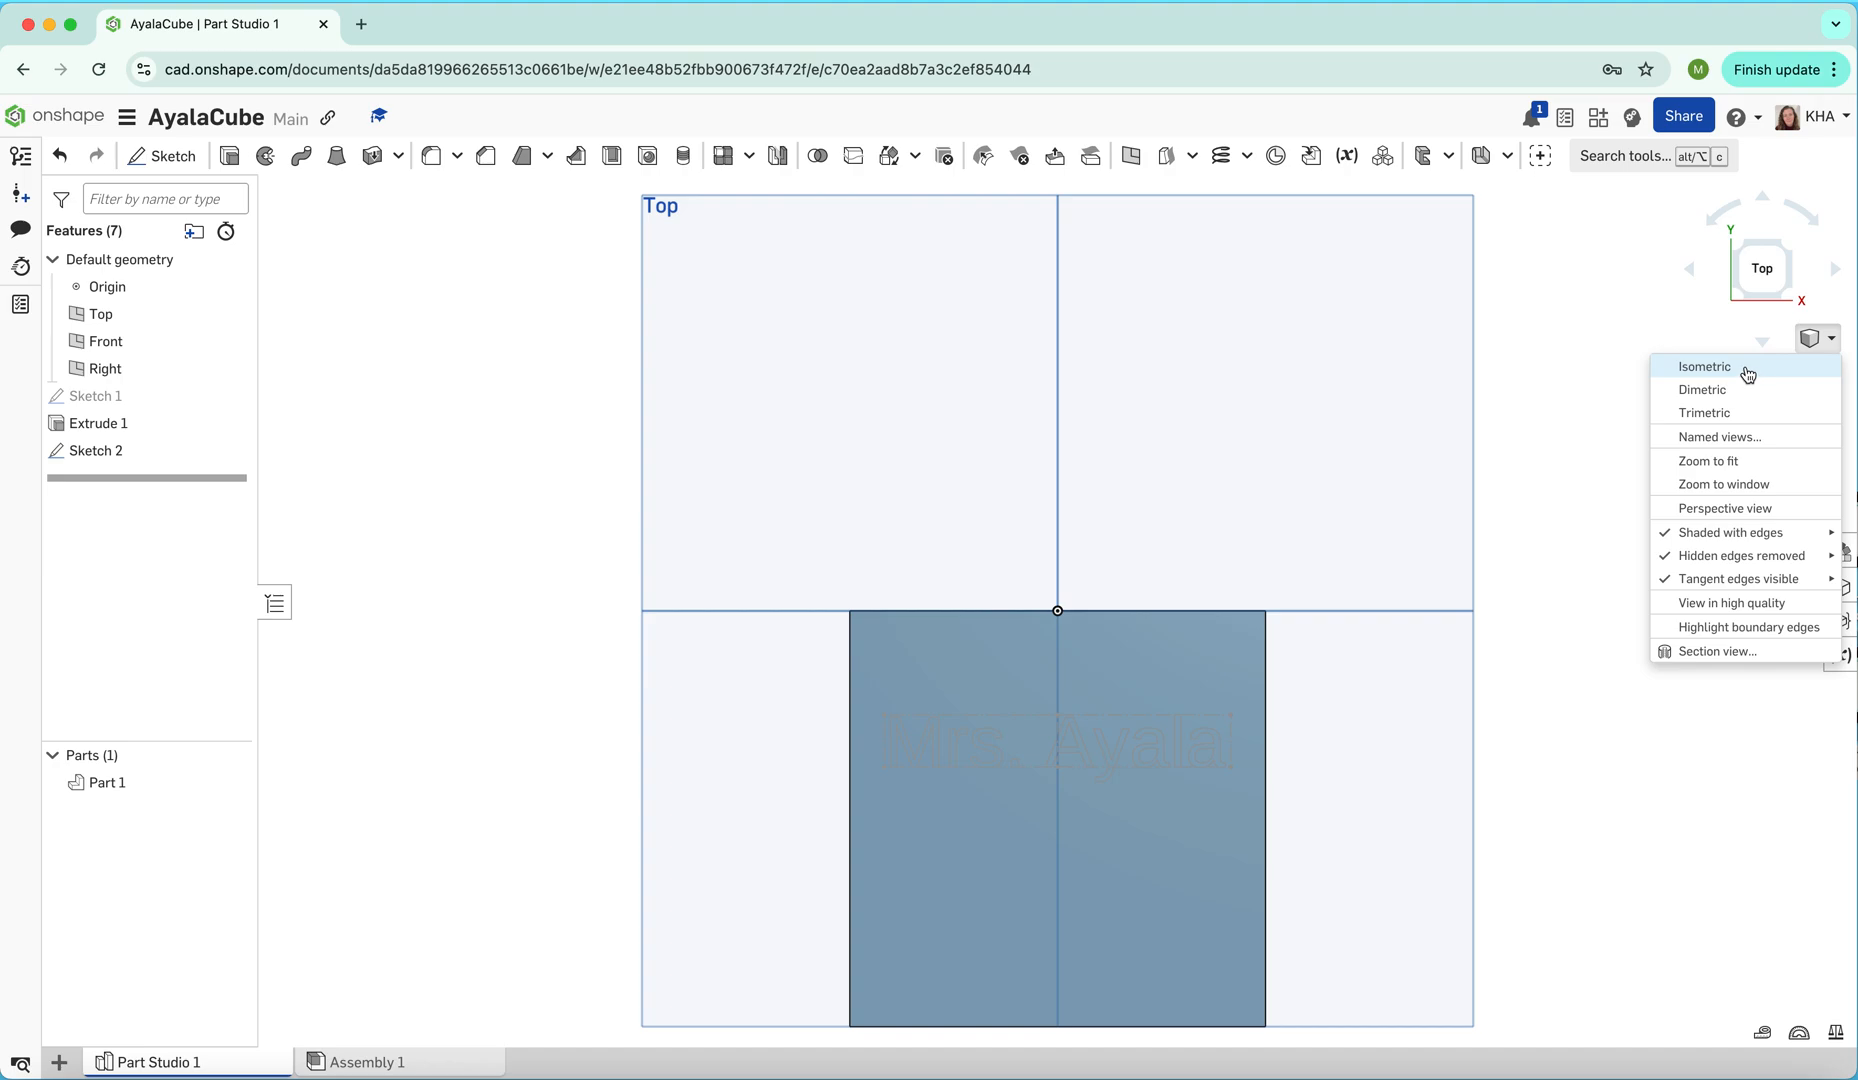
{"action": "left_click", "coordinate": [1705, 367]}
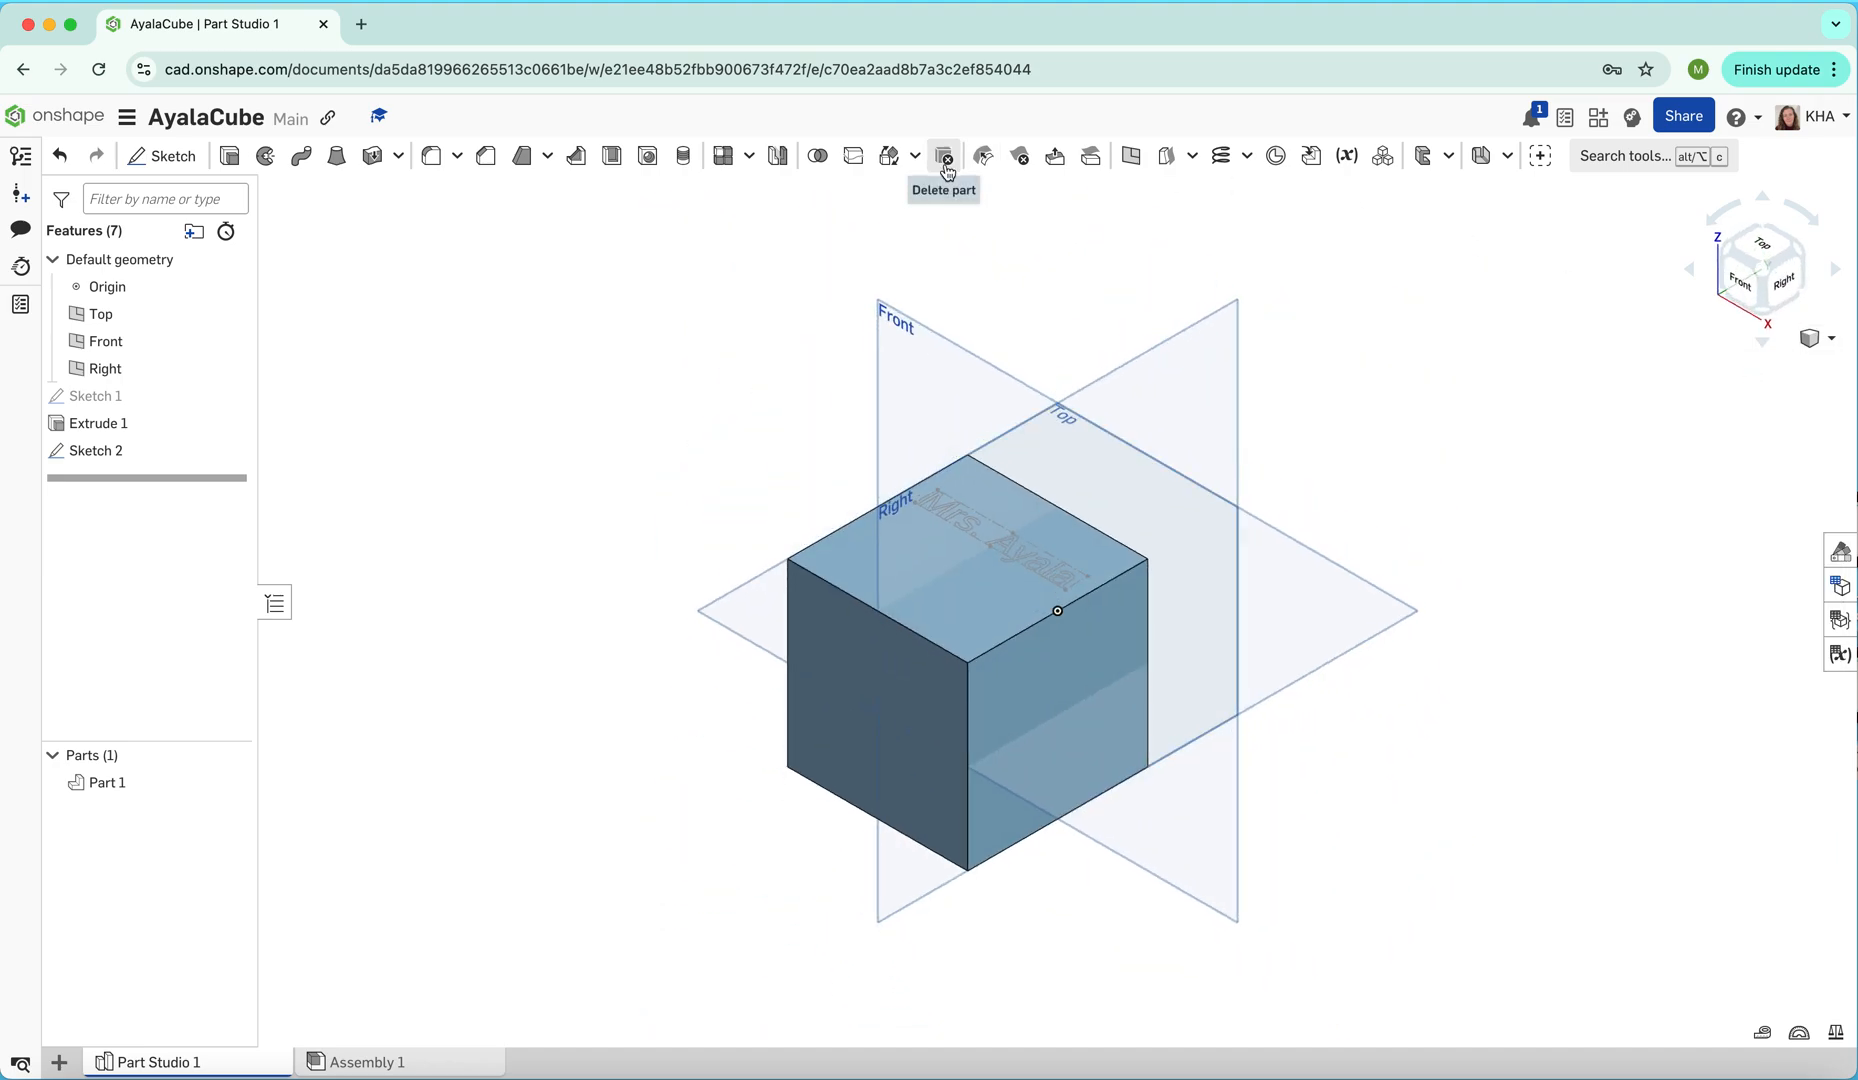
{"action": "left_click", "coordinate": [230, 158]}
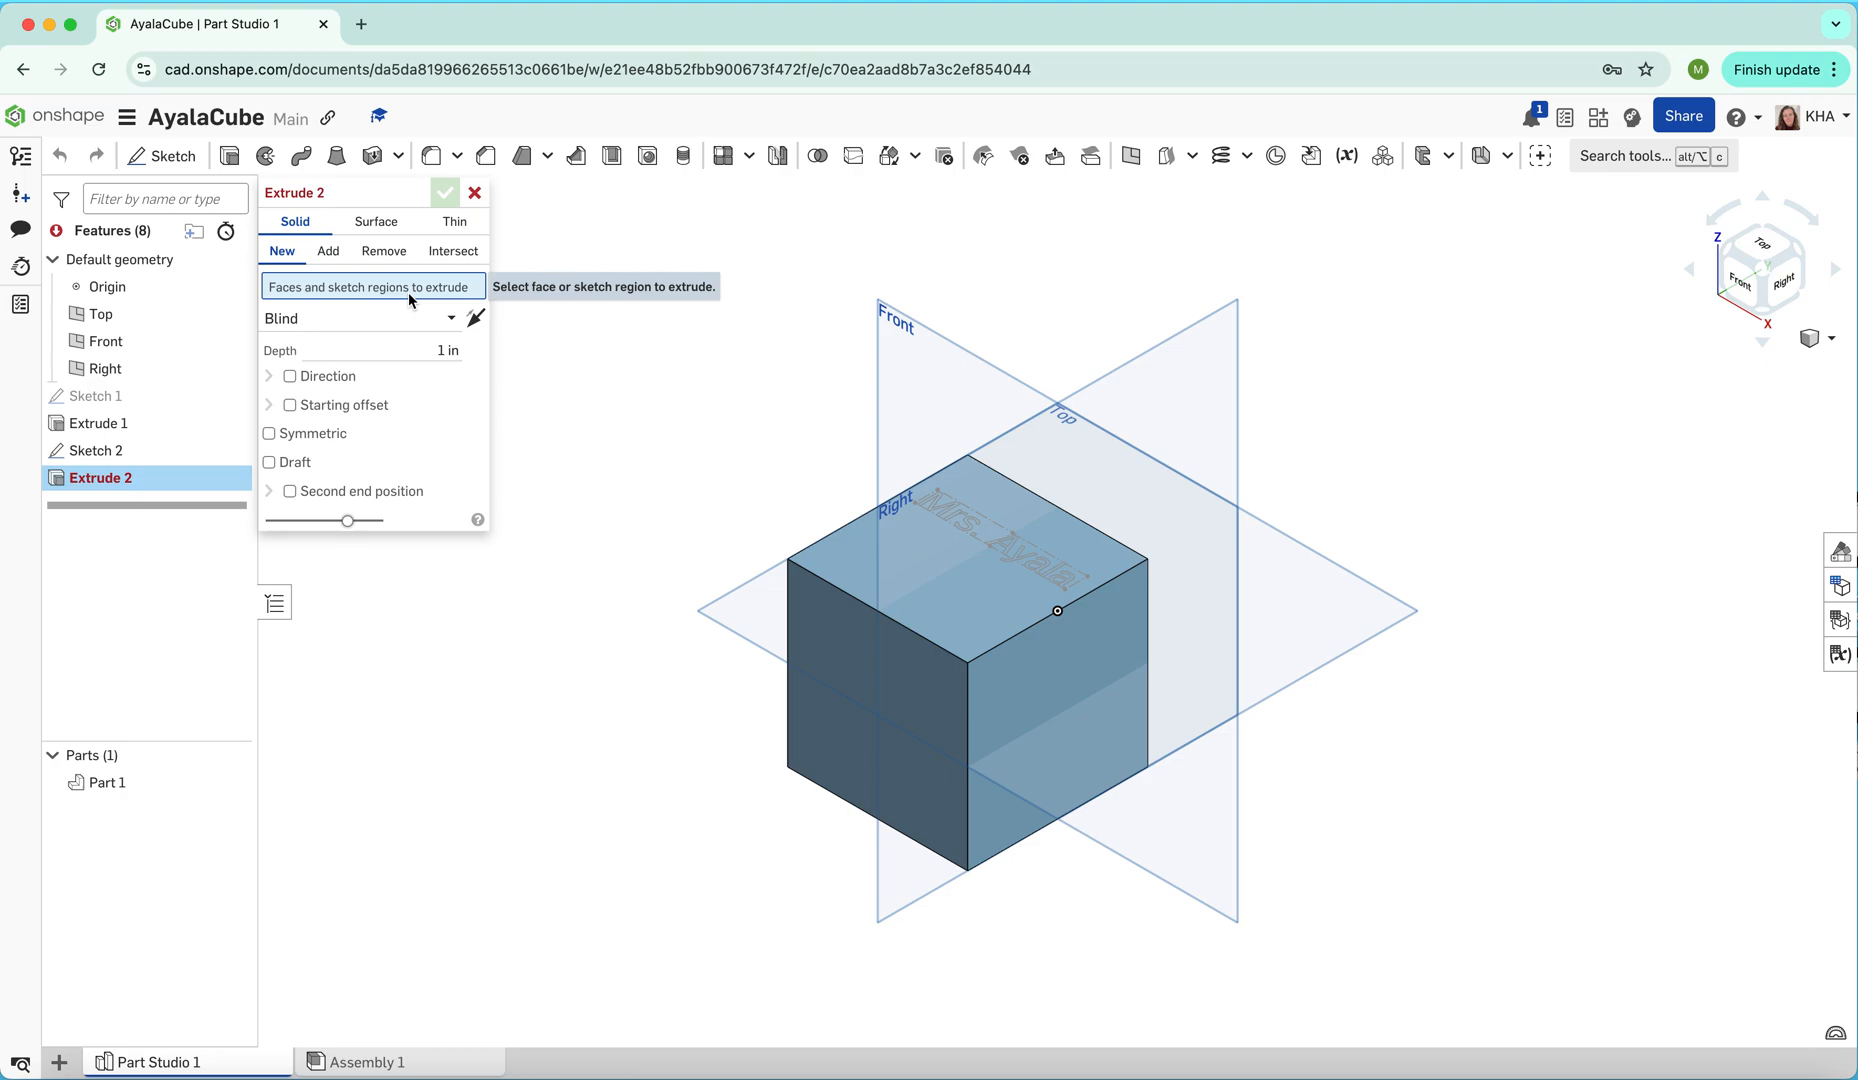
{"action": "left_click", "coordinate": [993, 544]}
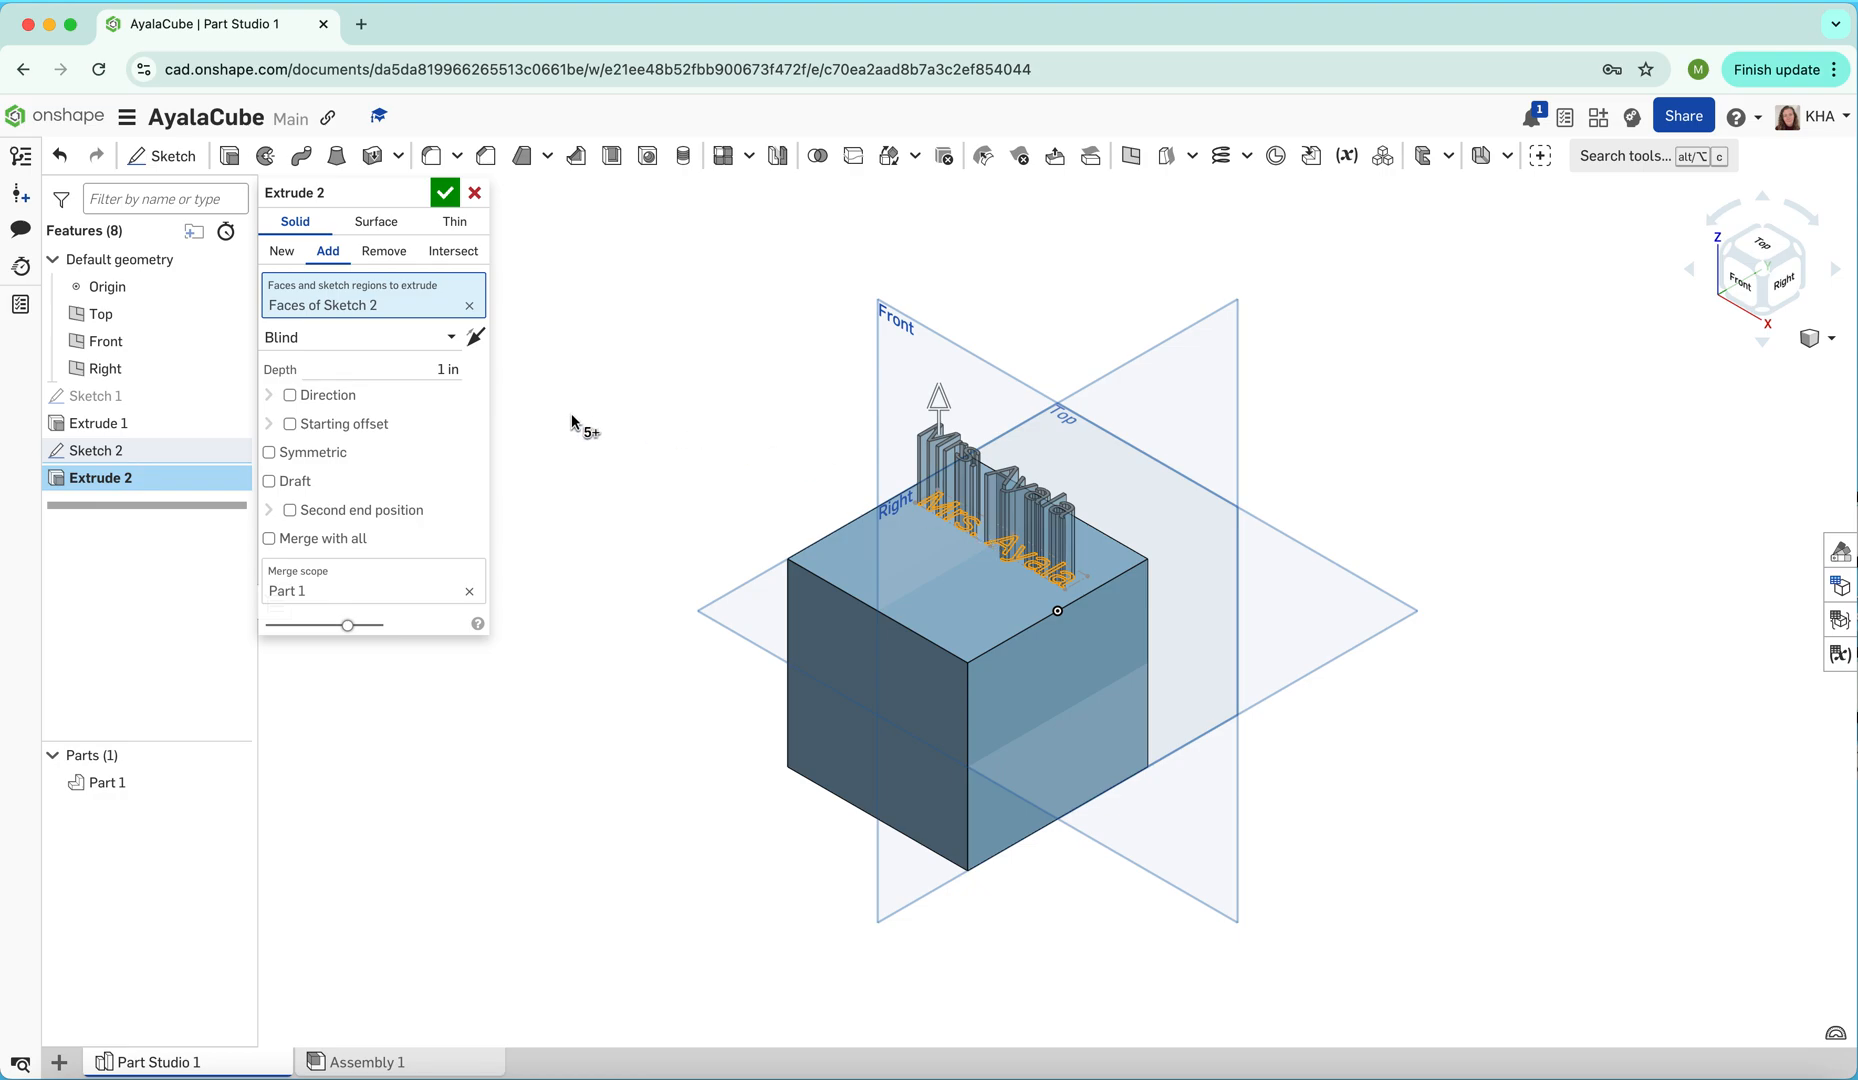
{"action": "left_click", "coordinate": [446, 371]}
{"action": "type", "text": ".5"}
{"action": "left_click", "coordinate": [444, 196]}
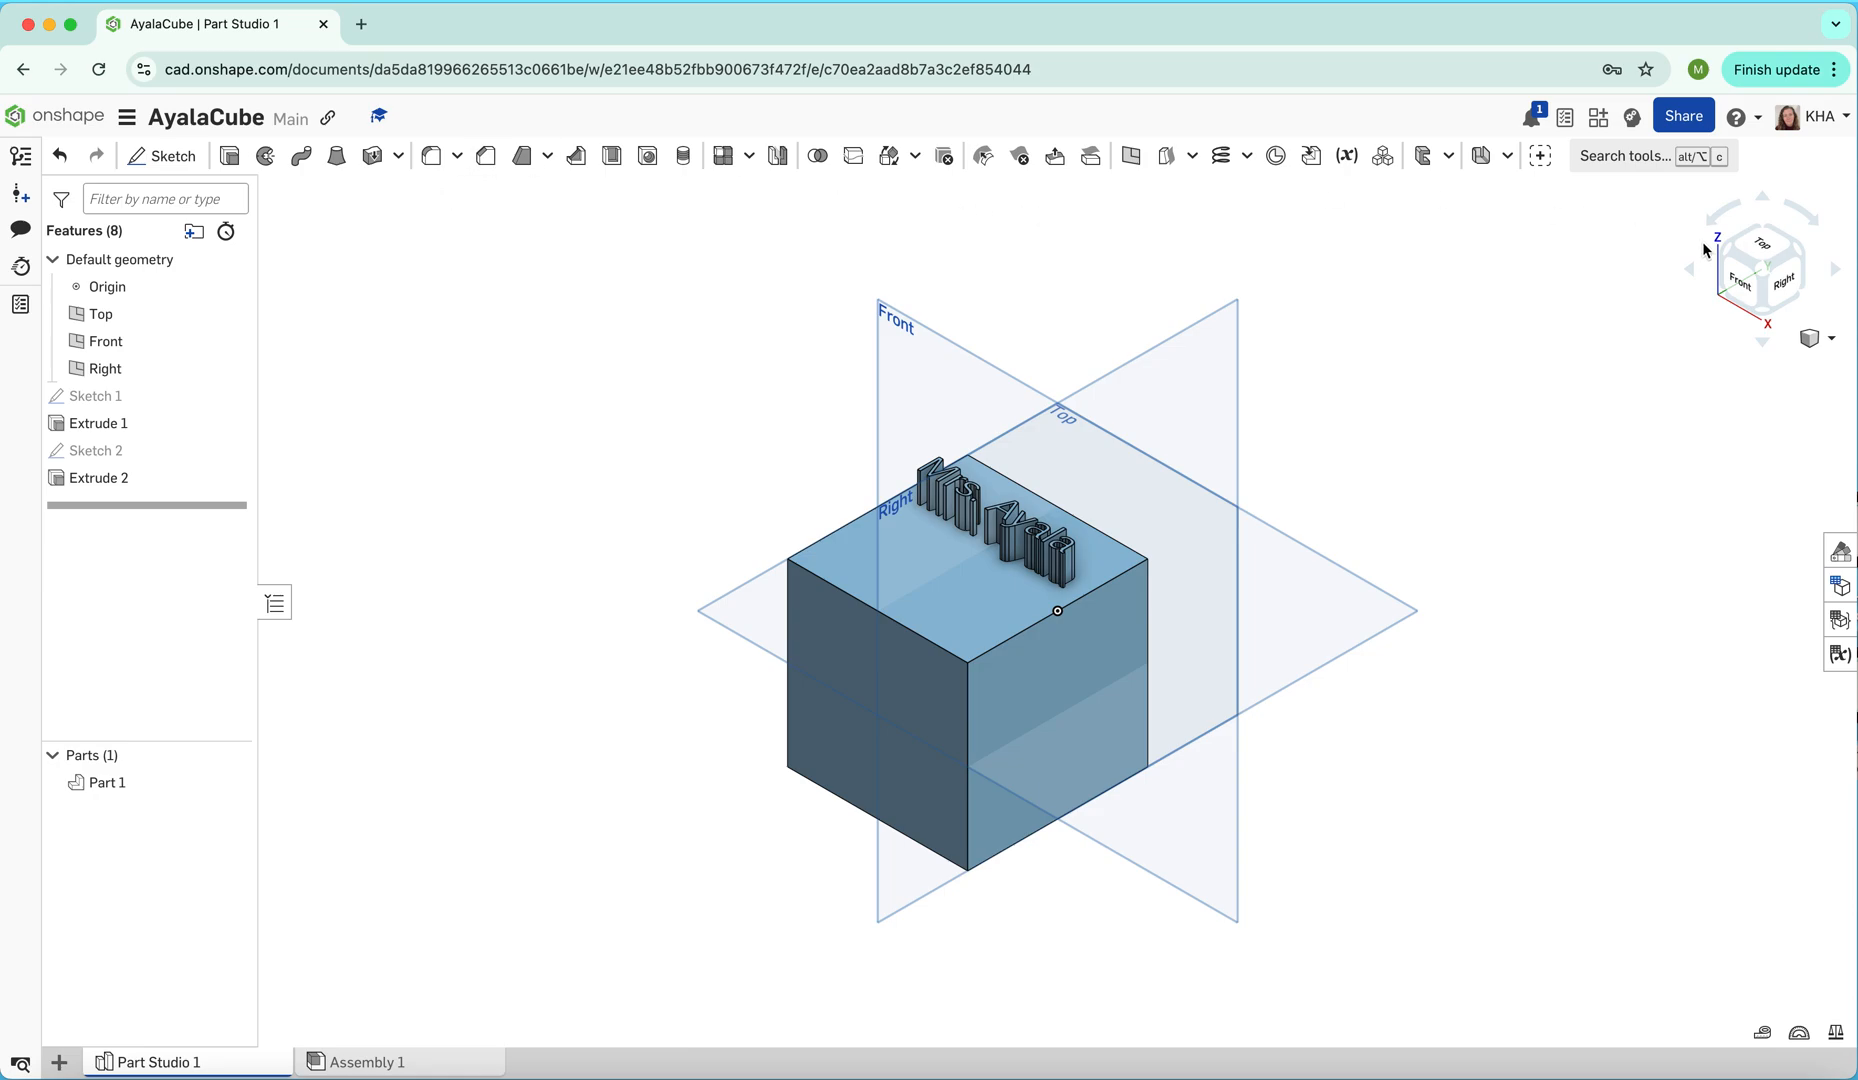
Start a sketch on the cube's bottom face and view that face straight on
{"action": "left_click", "coordinate": [1765, 203]}
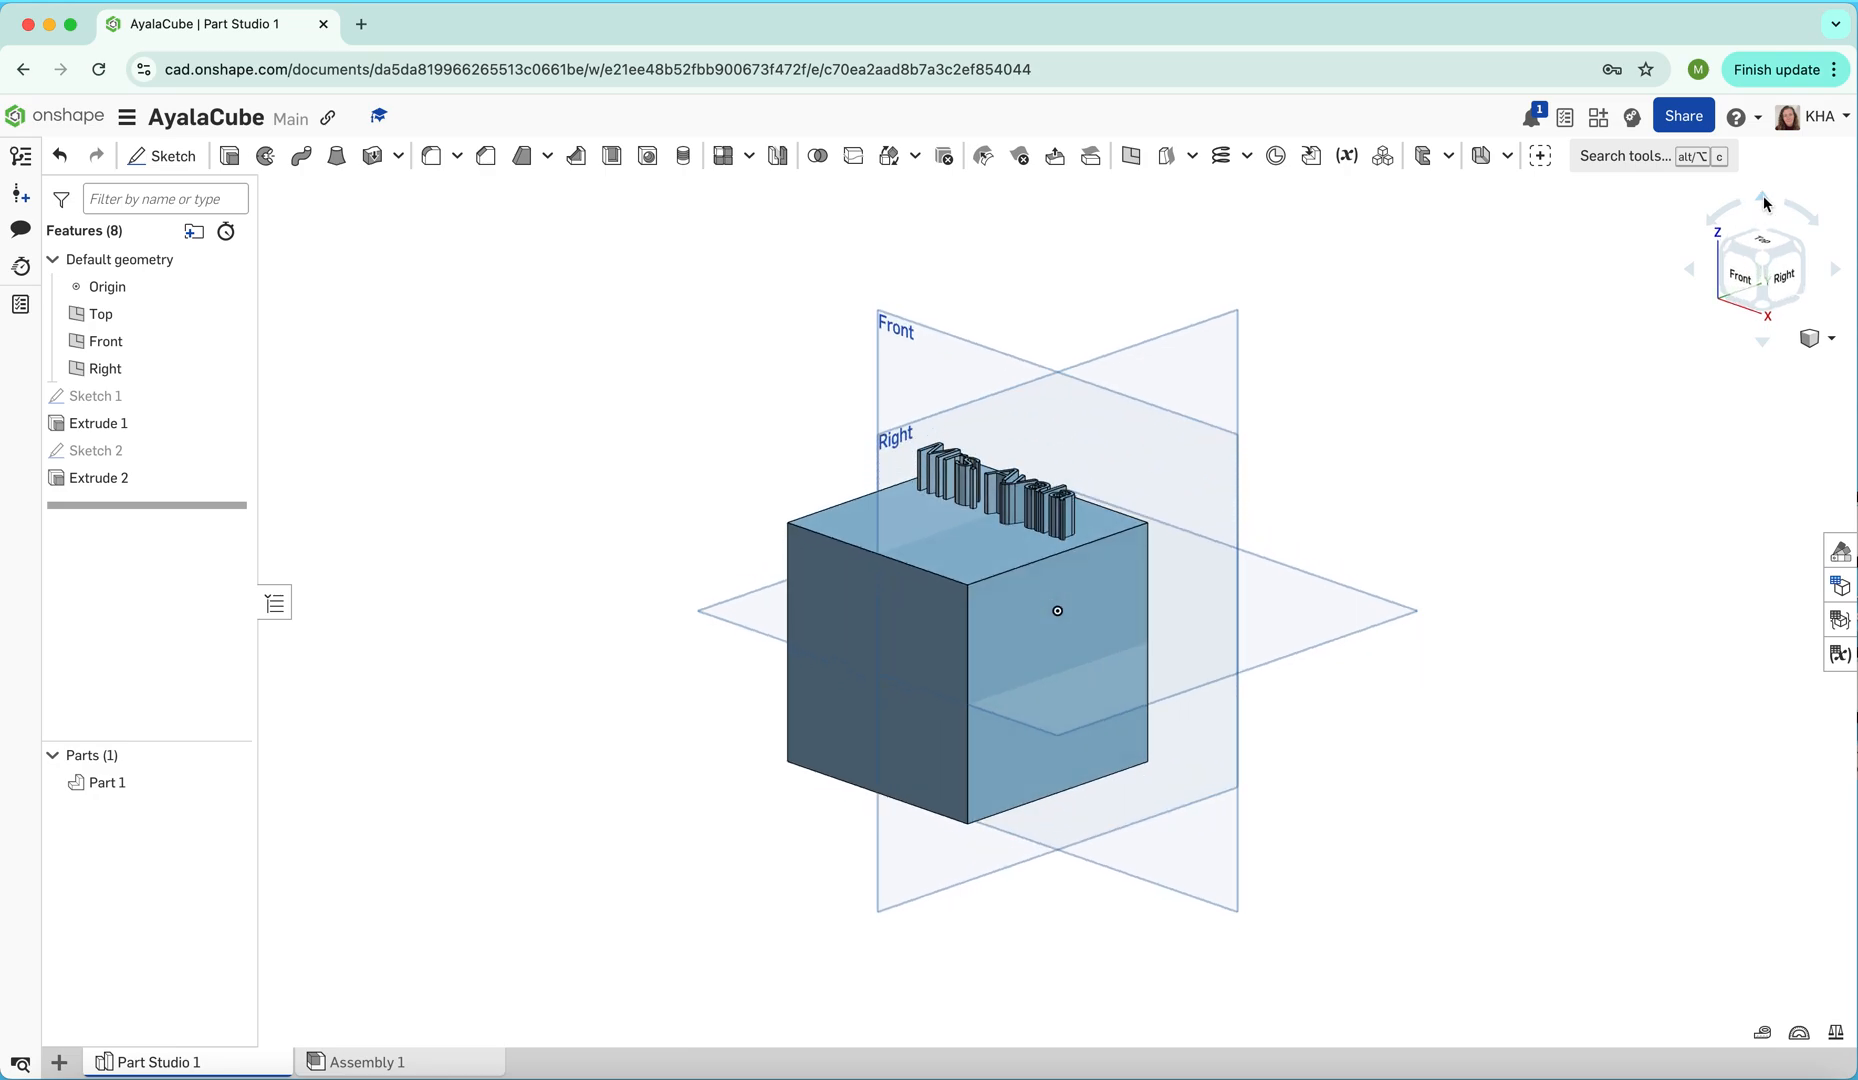
{"action": "left_click", "coordinate": [1765, 203]}
{"action": "left_click", "coordinate": [1765, 203]}
{"action": "left_click", "coordinate": [1765, 203]}
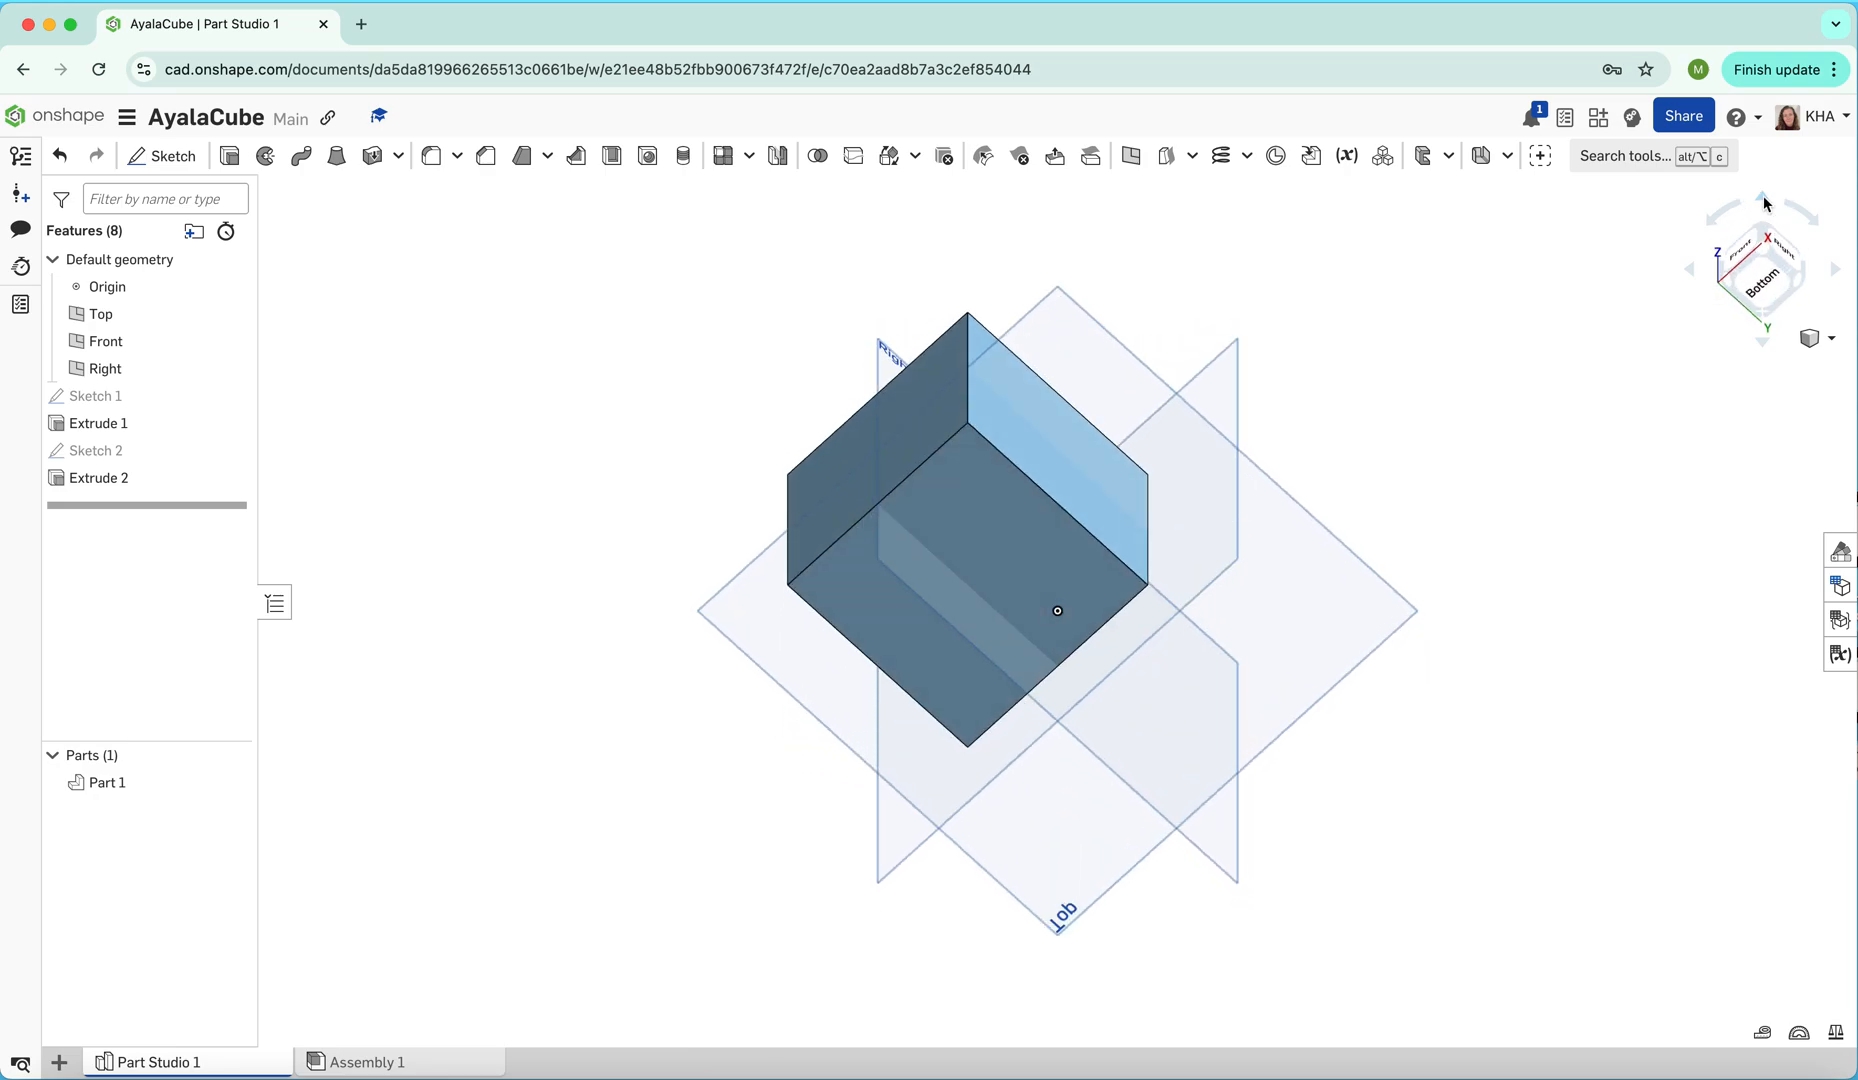
{"action": "left_click", "coordinate": [1765, 203]}
{"action": "left_click", "coordinate": [1765, 203]}
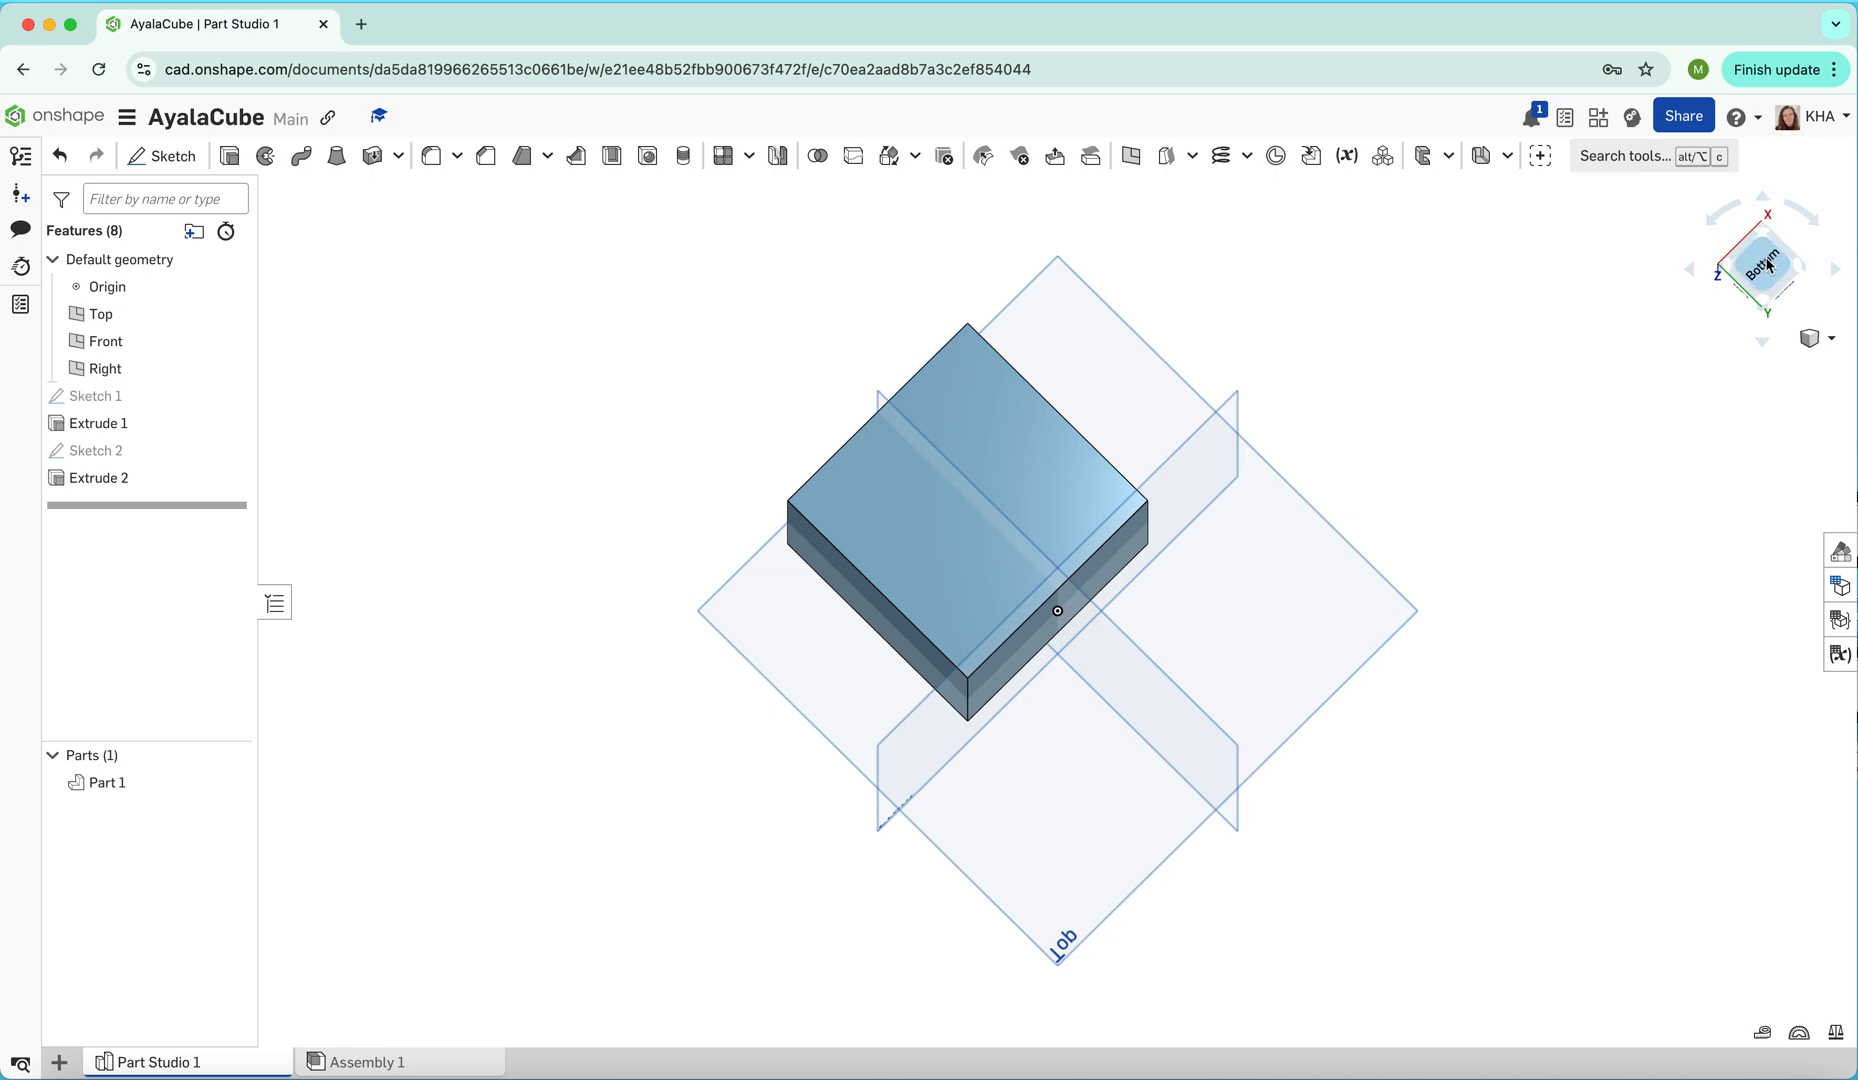
{"action": "left_click", "coordinate": [175, 162]}
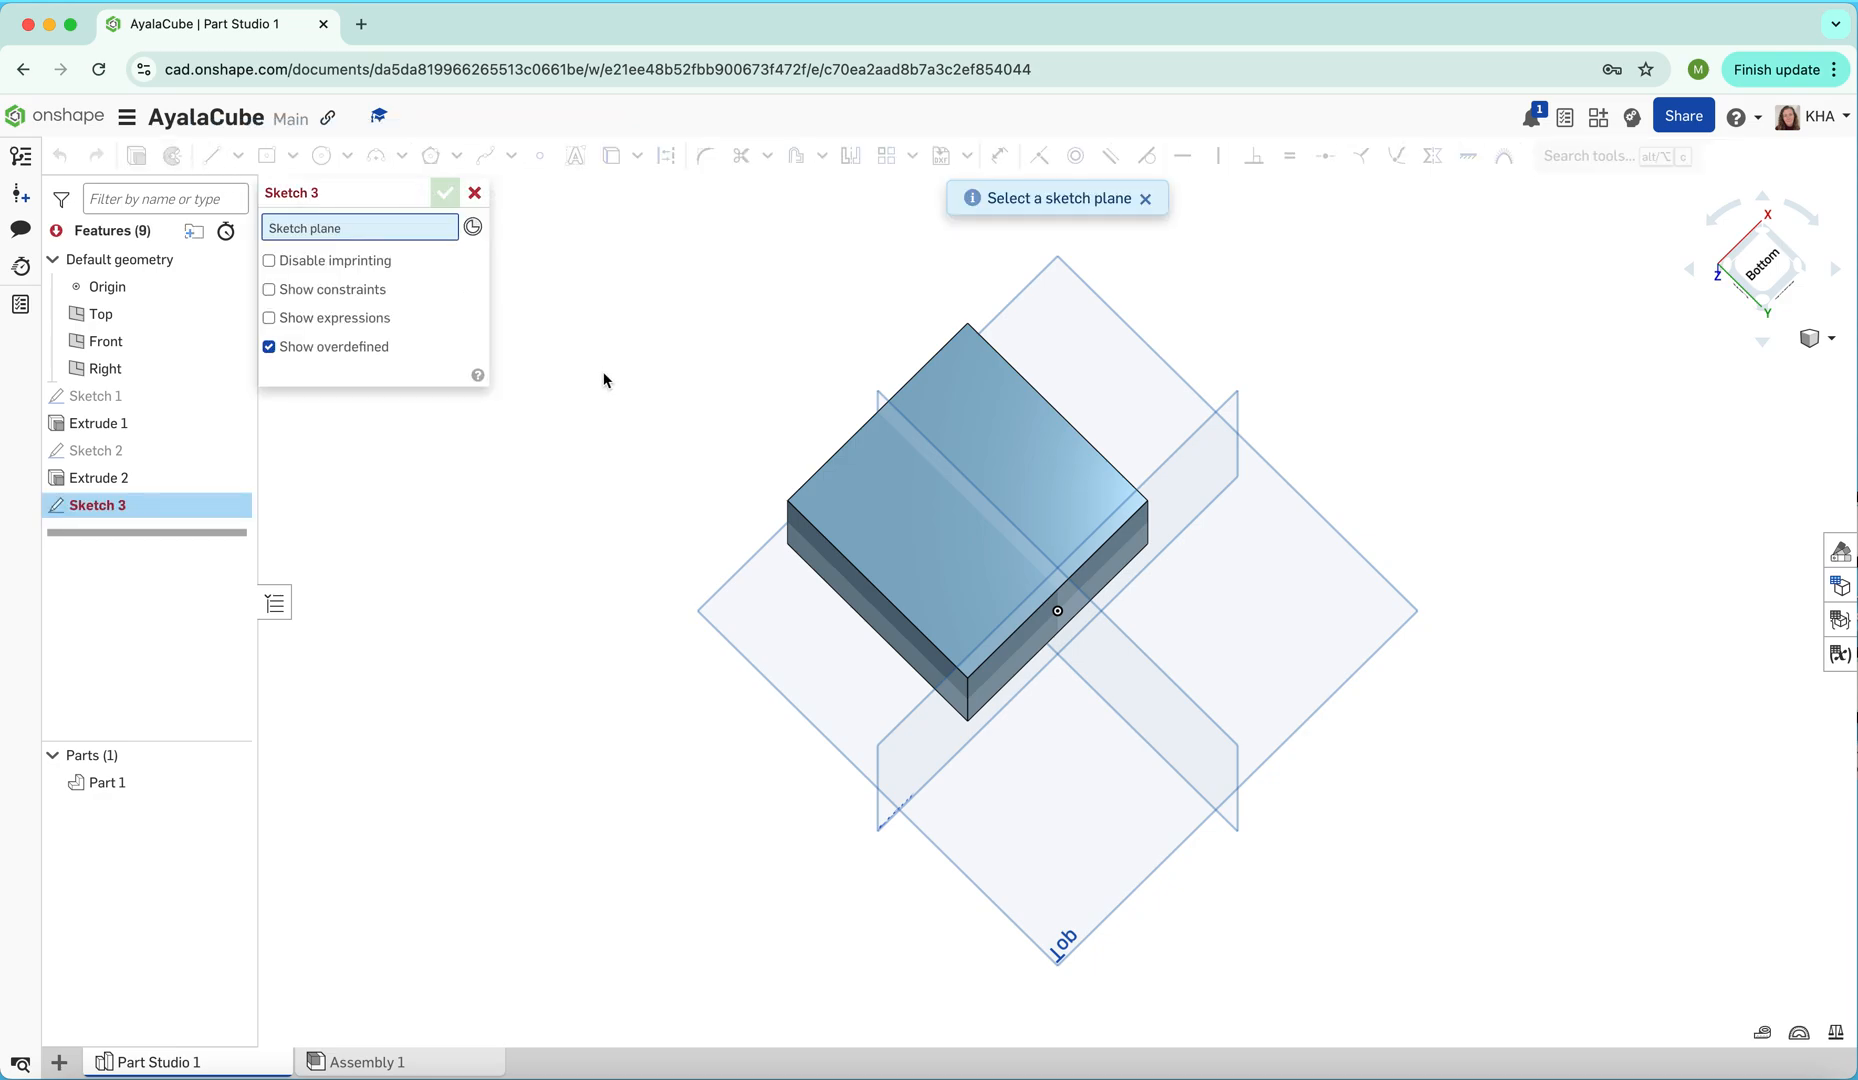
{"action": "left_click", "coordinate": [906, 509]}
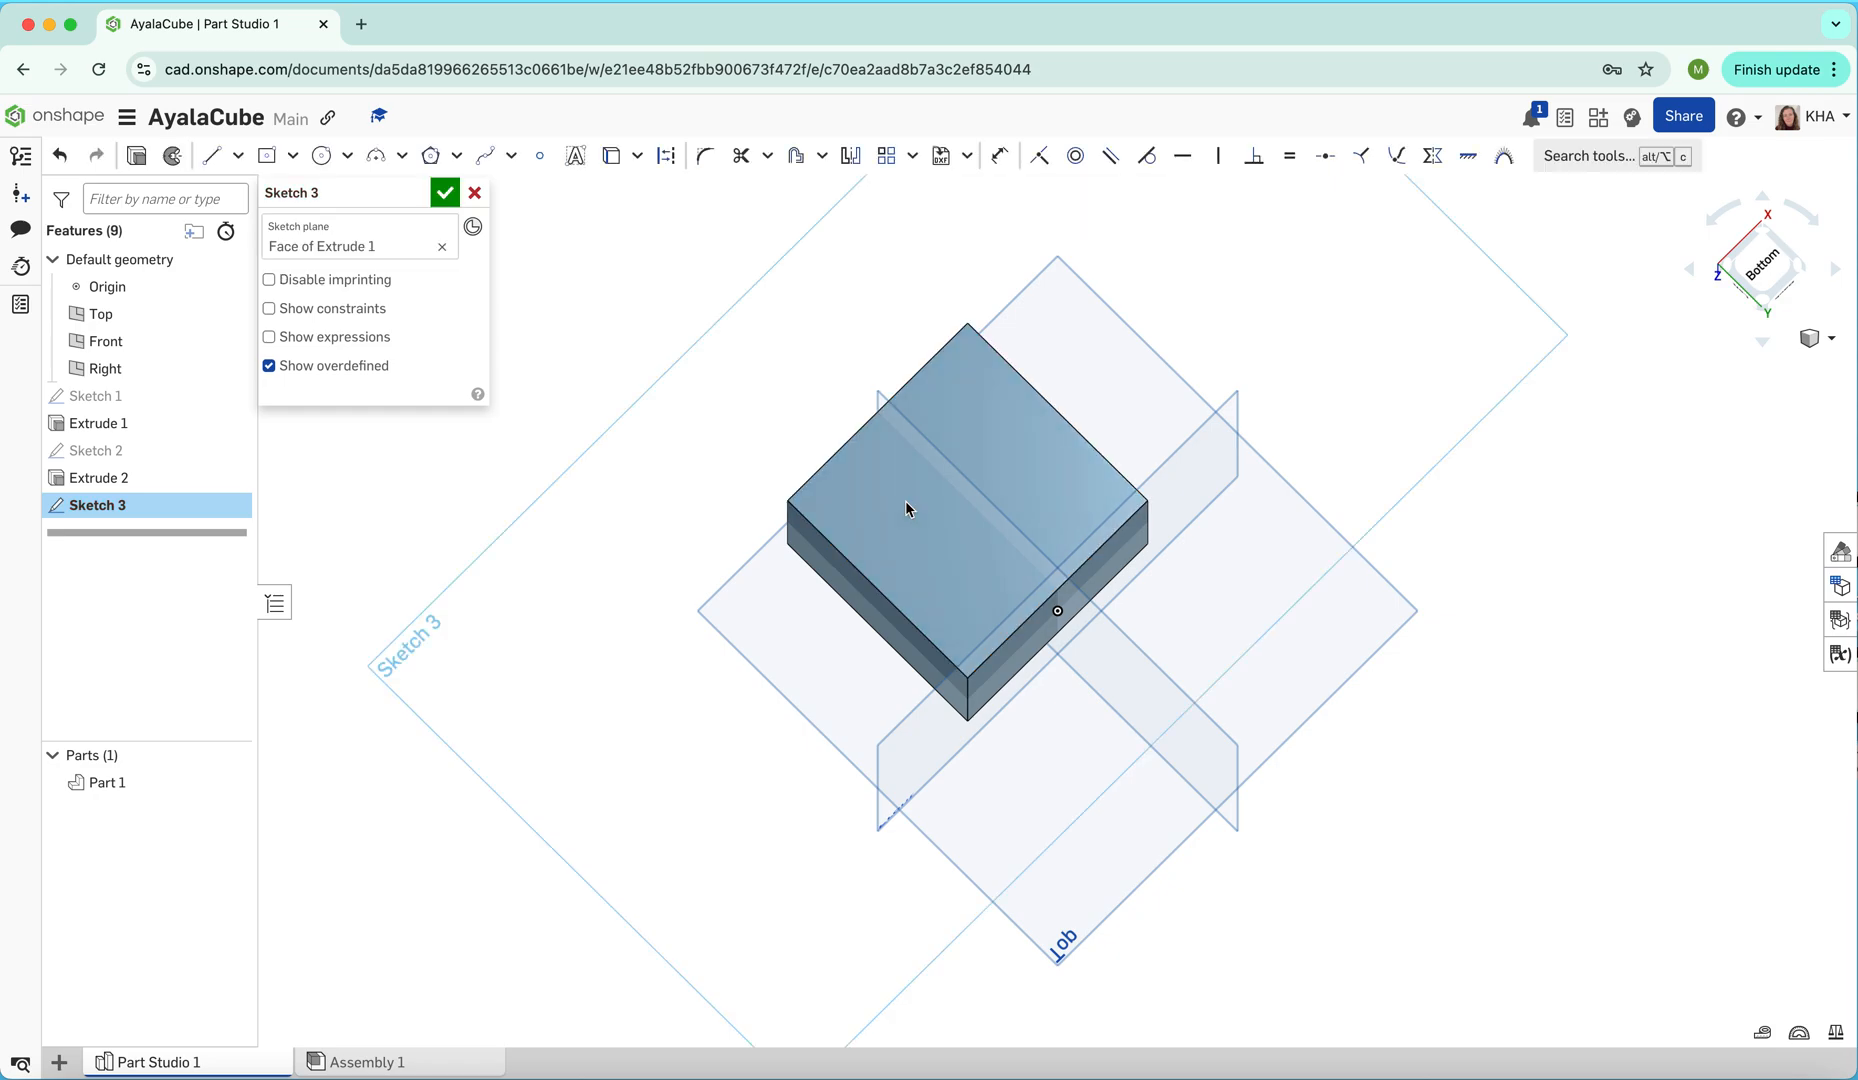
{"action": "left_click", "coordinate": [1766, 268]}
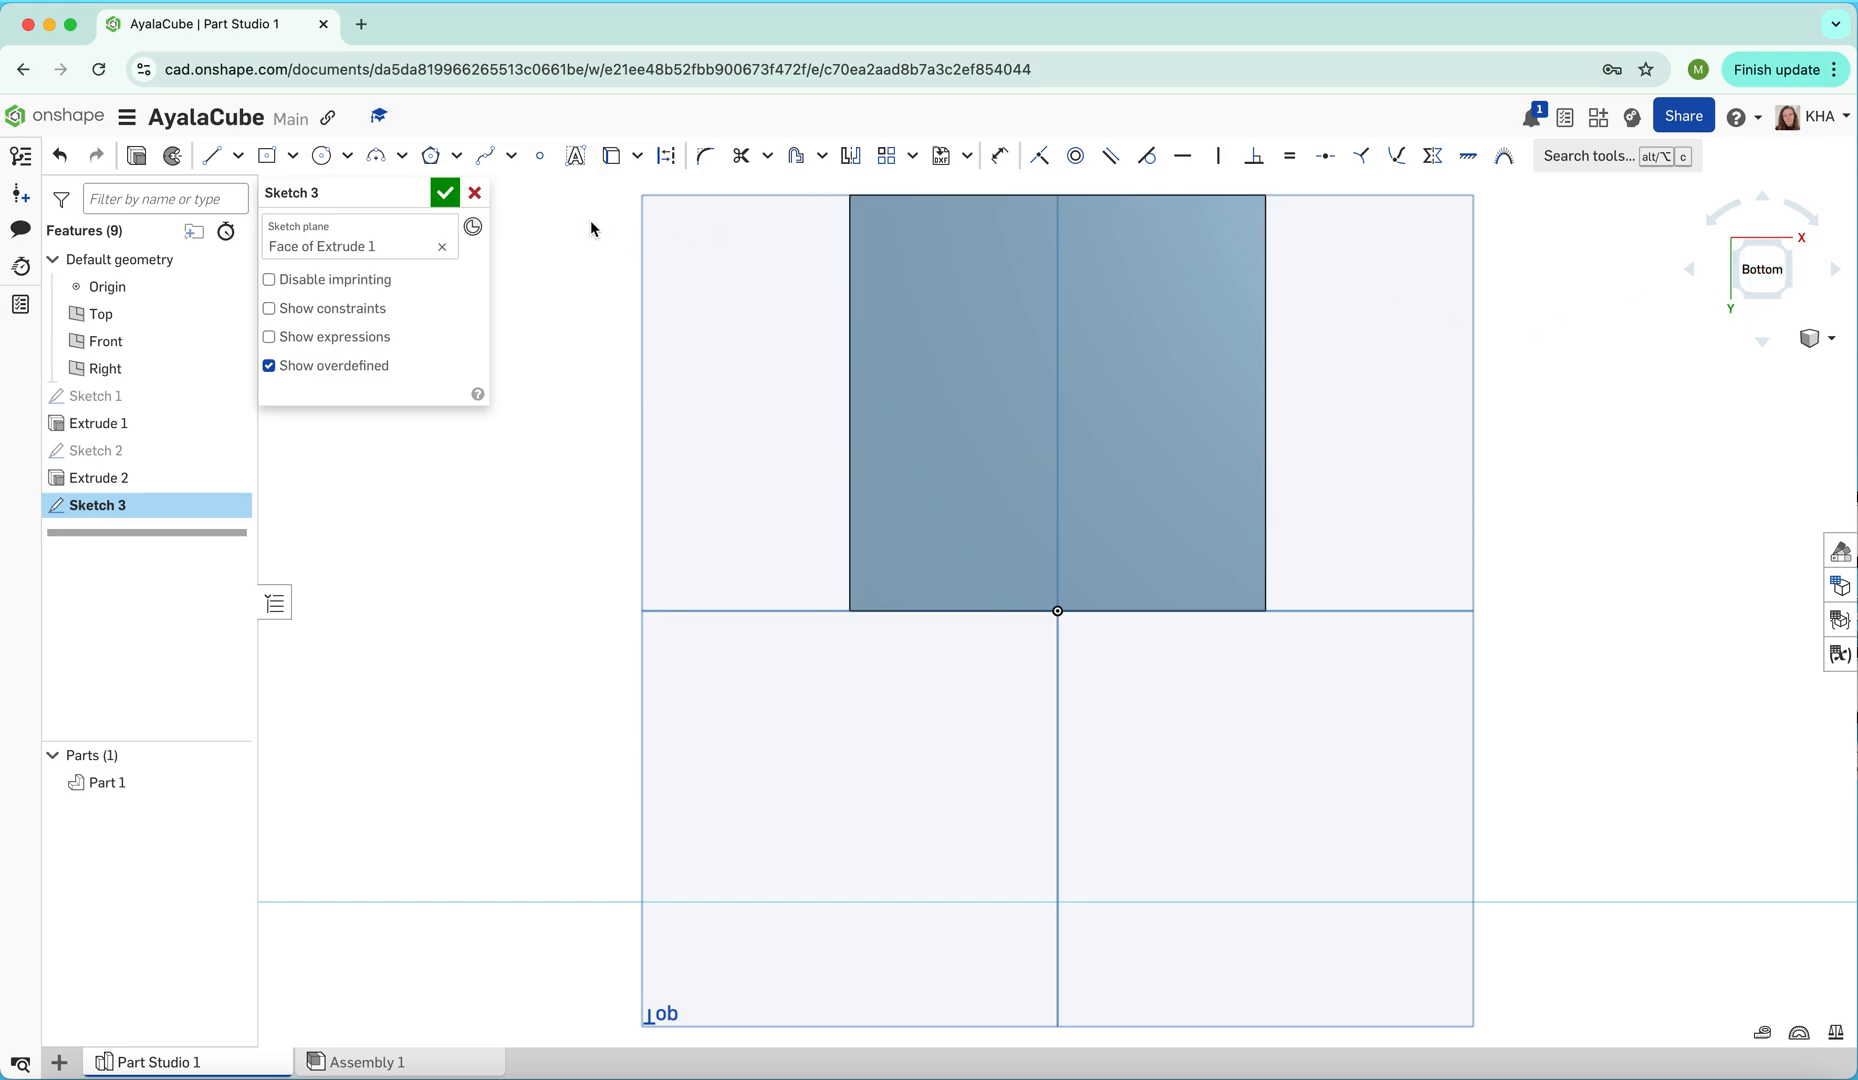
Add a text box to the bottom-face sketch containing the teacher's title and surname, keeping the Arimo font
{"action": "left_click", "coordinate": [576, 166]}
{"action": "left_click", "coordinate": [907, 281]}
{"action": "left_click", "coordinate": [1206, 361]}
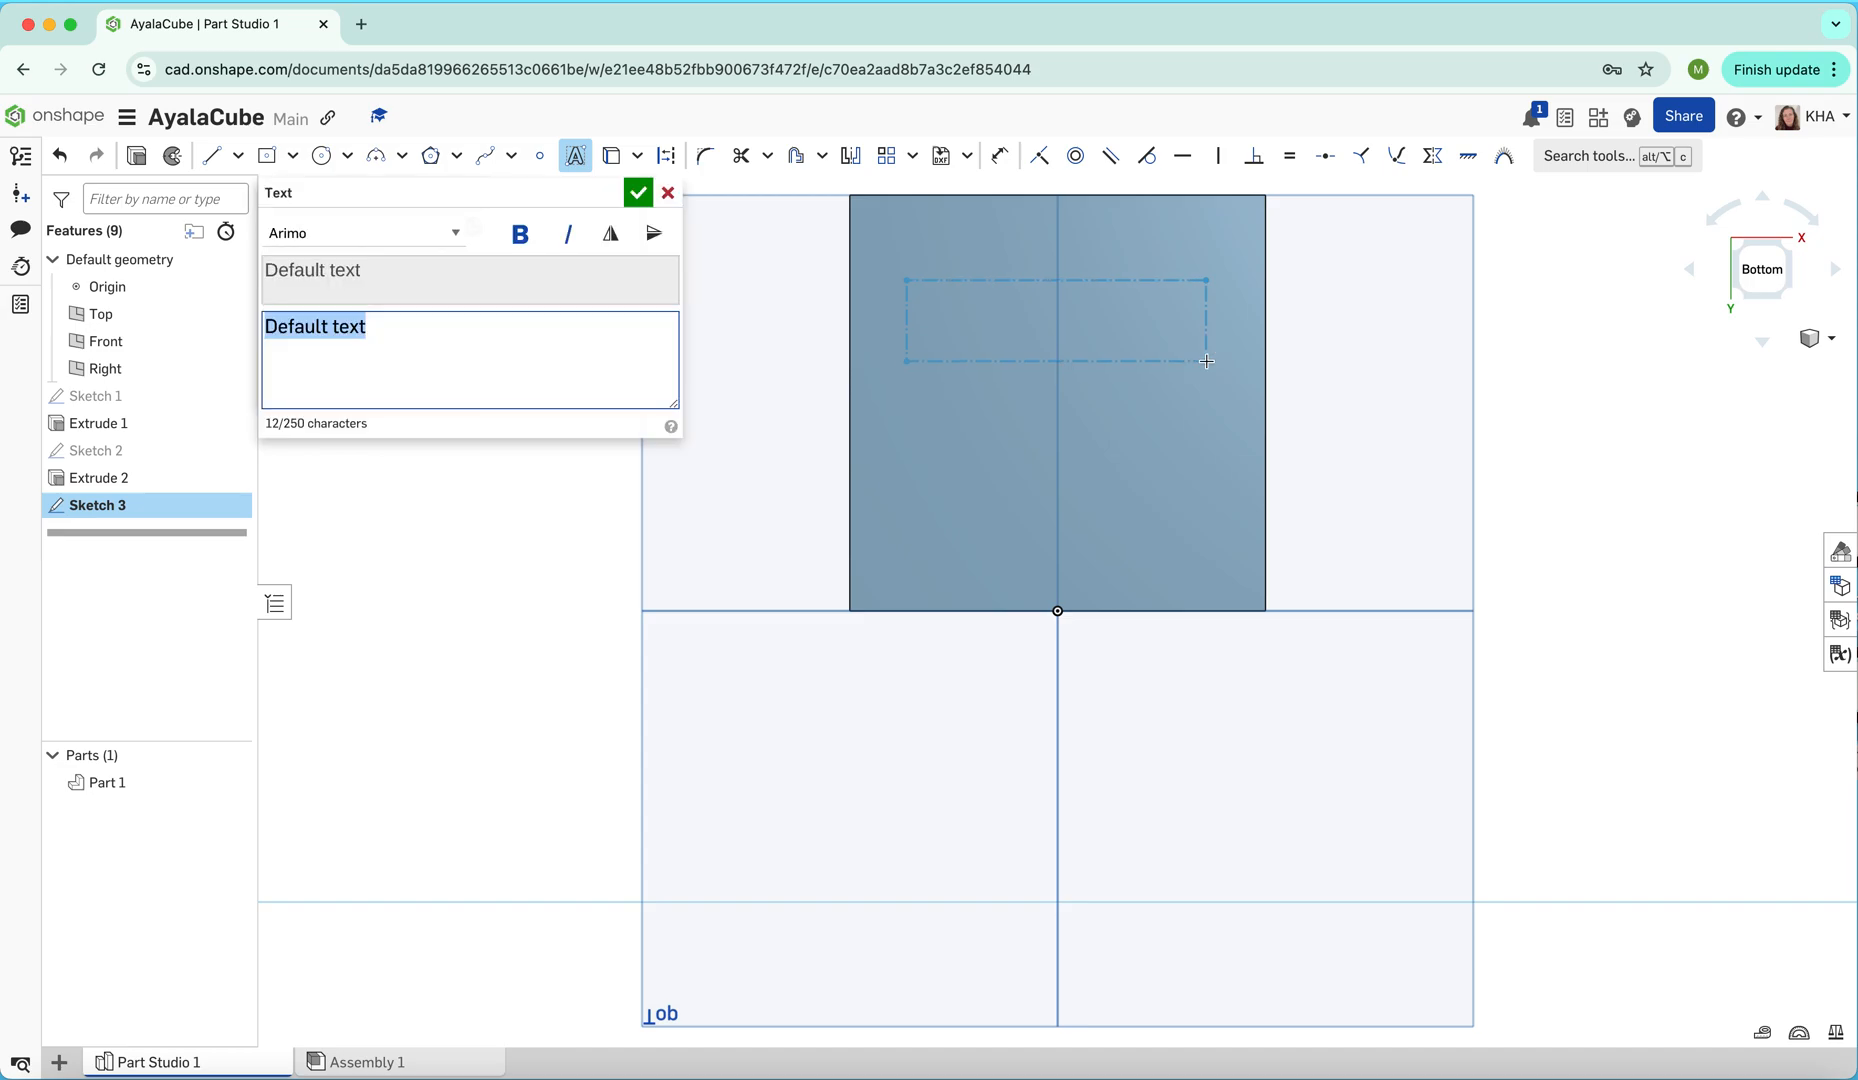
{"action": "type", "text": "Mrs. Ayala"}
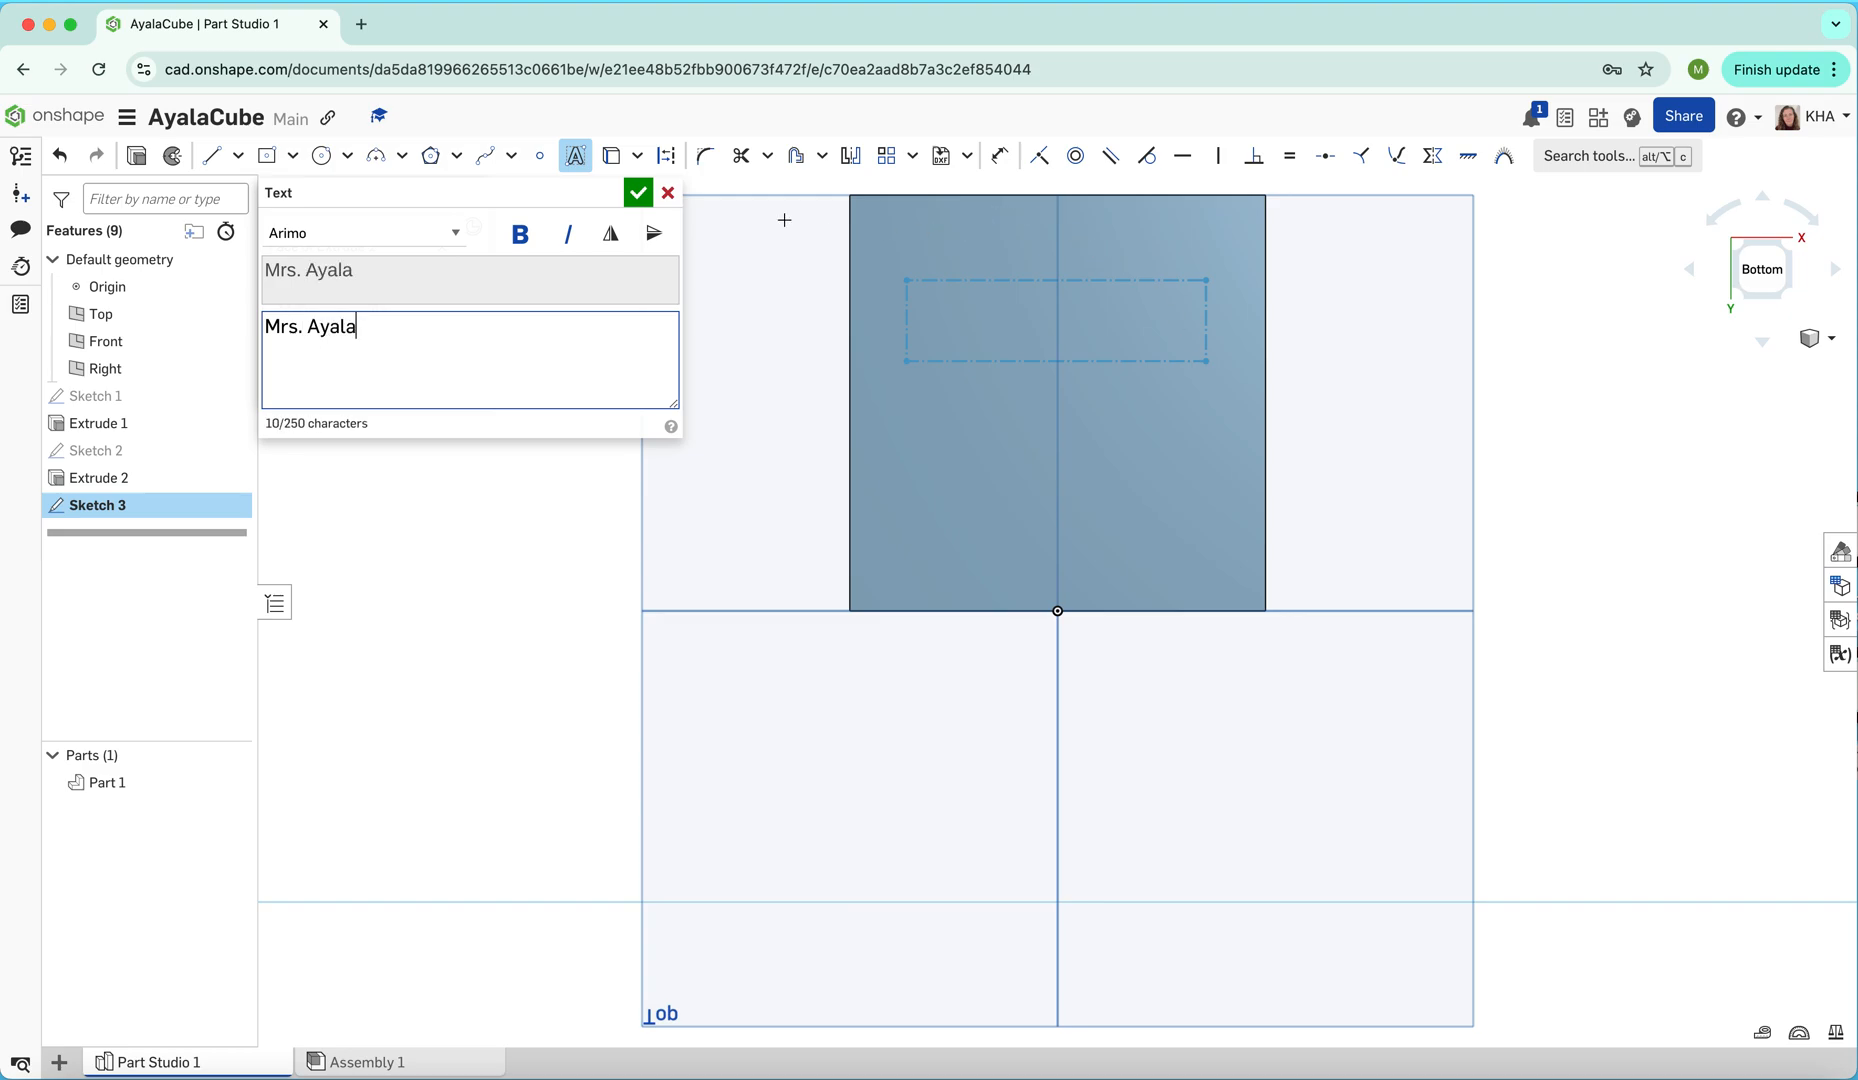
{"action": "left_click", "coordinate": [639, 196]}
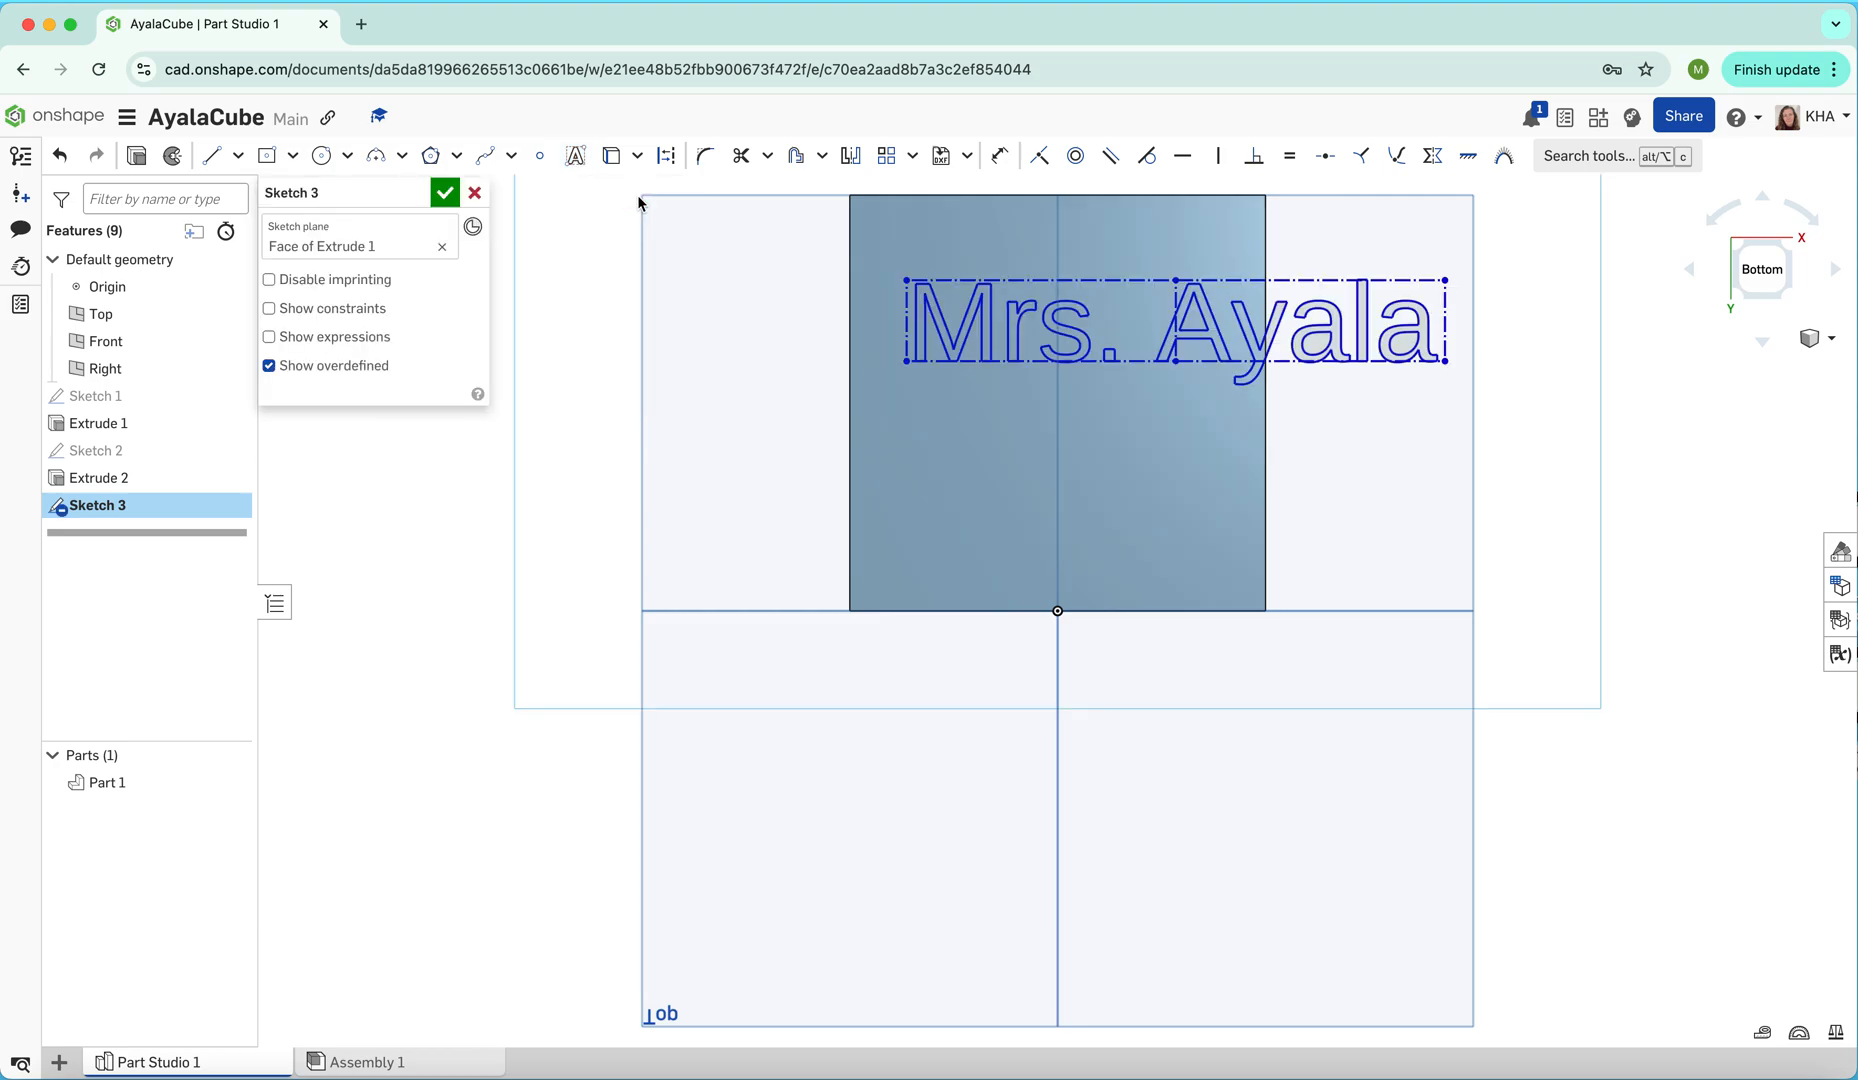
Dimension the text box's left edge 0.25 in from the left edge of the cube's bottom face
{"action": "left_click", "coordinate": [998, 157]}
{"action": "left_click", "coordinate": [849, 273]}
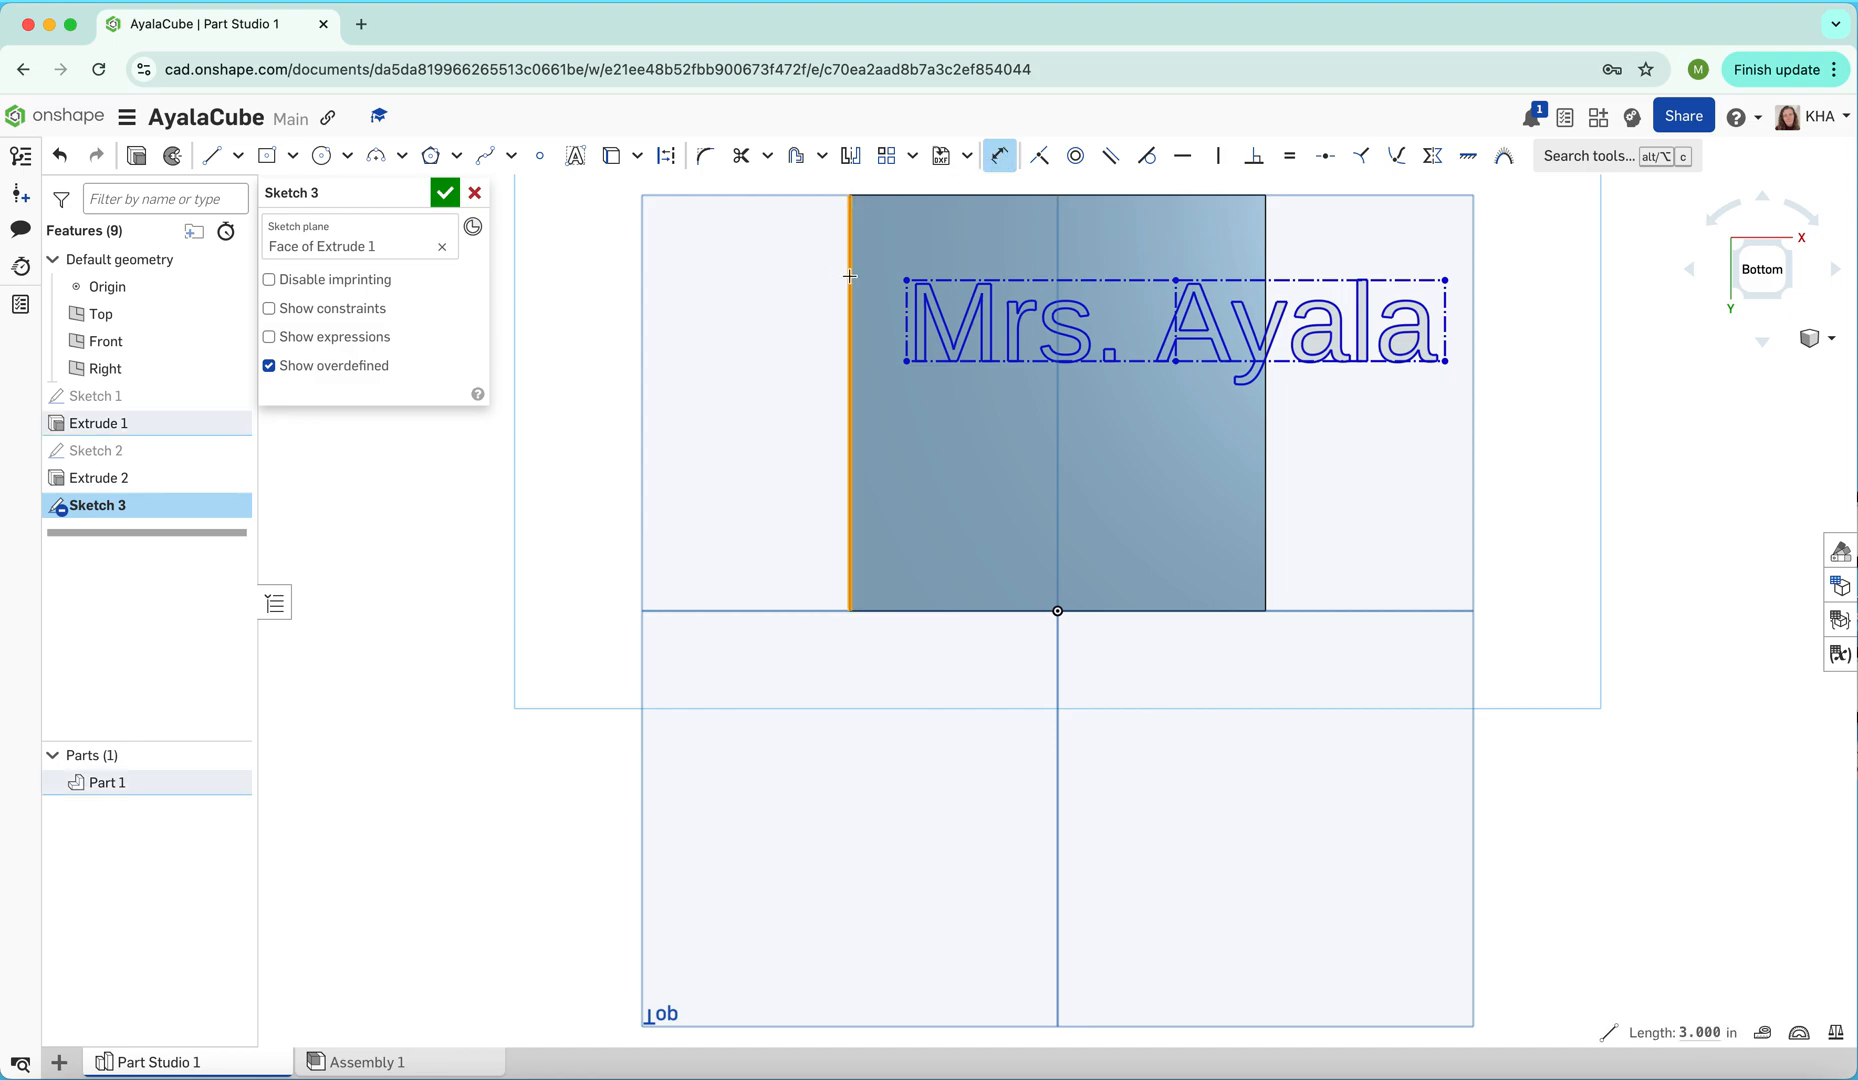
{"action": "left_click", "coordinate": [906, 312]}
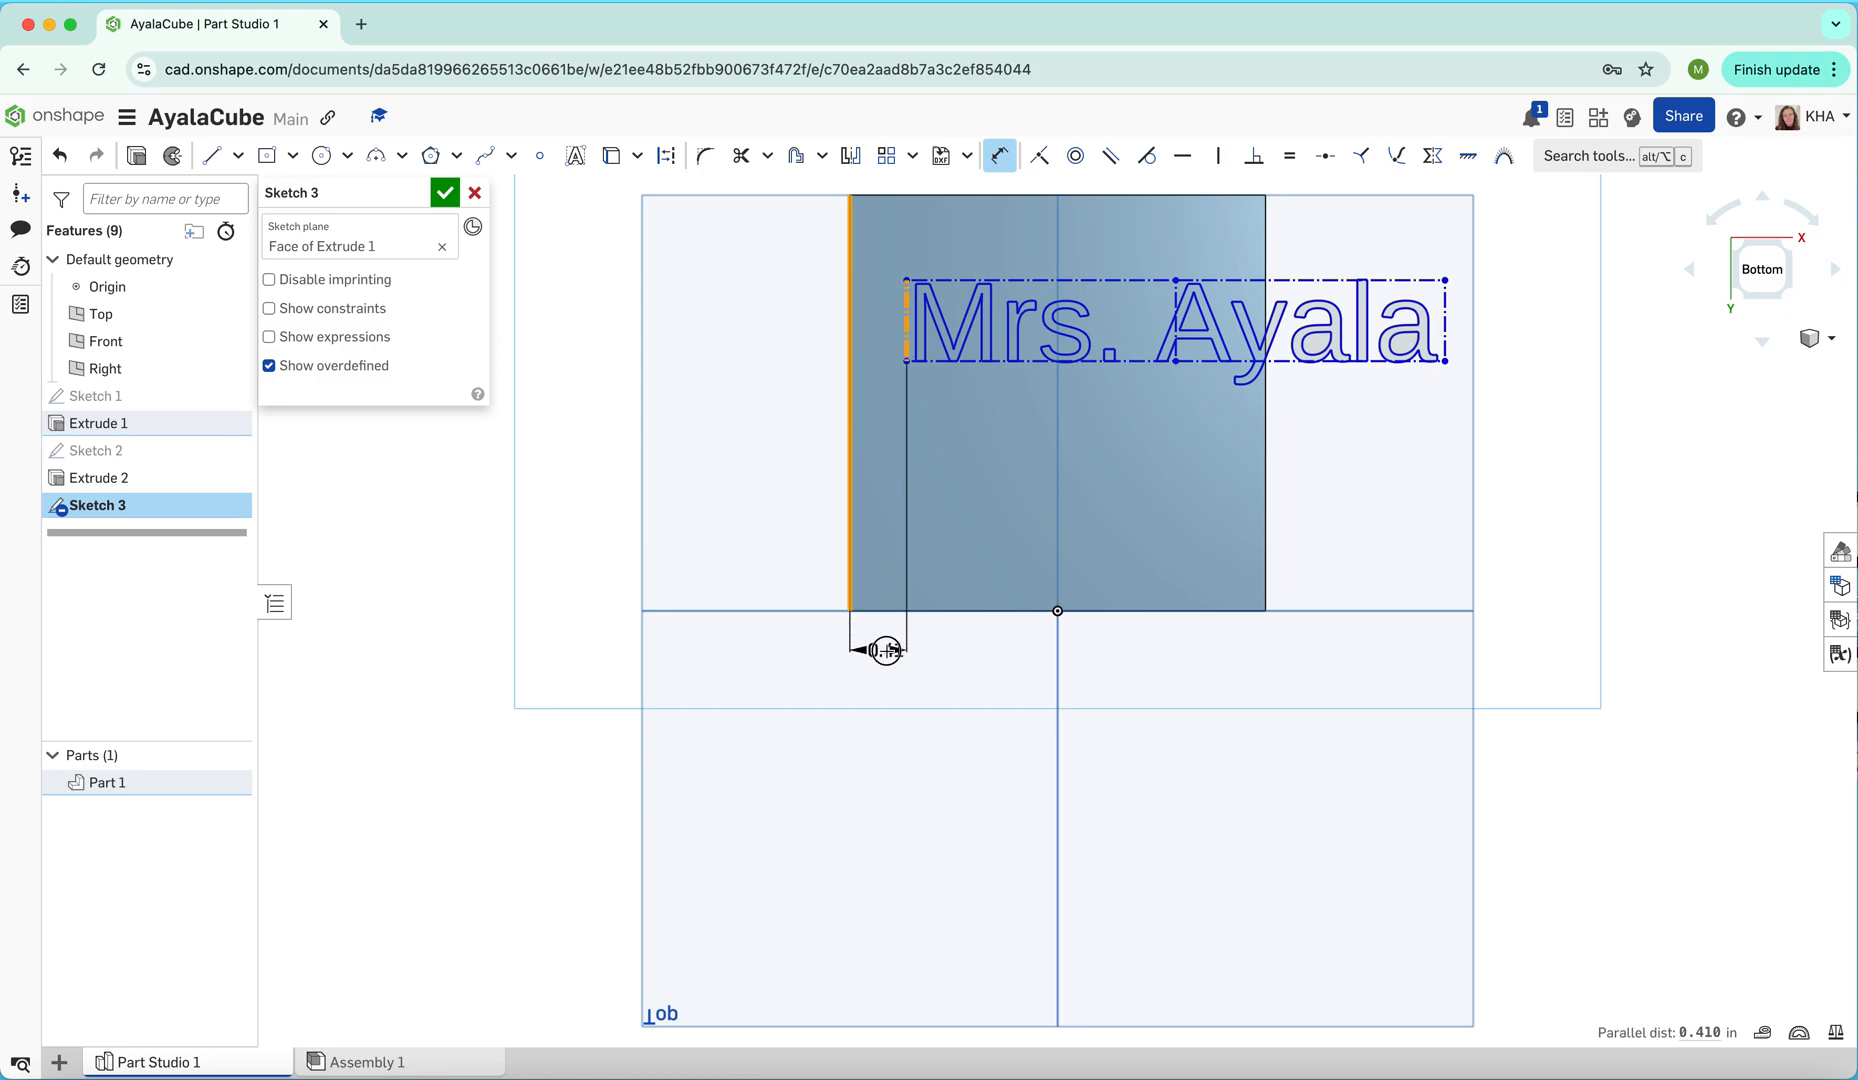
{"action": "left_click", "coordinate": [886, 651]}
{"action": "key", "text": "BackSpace"}
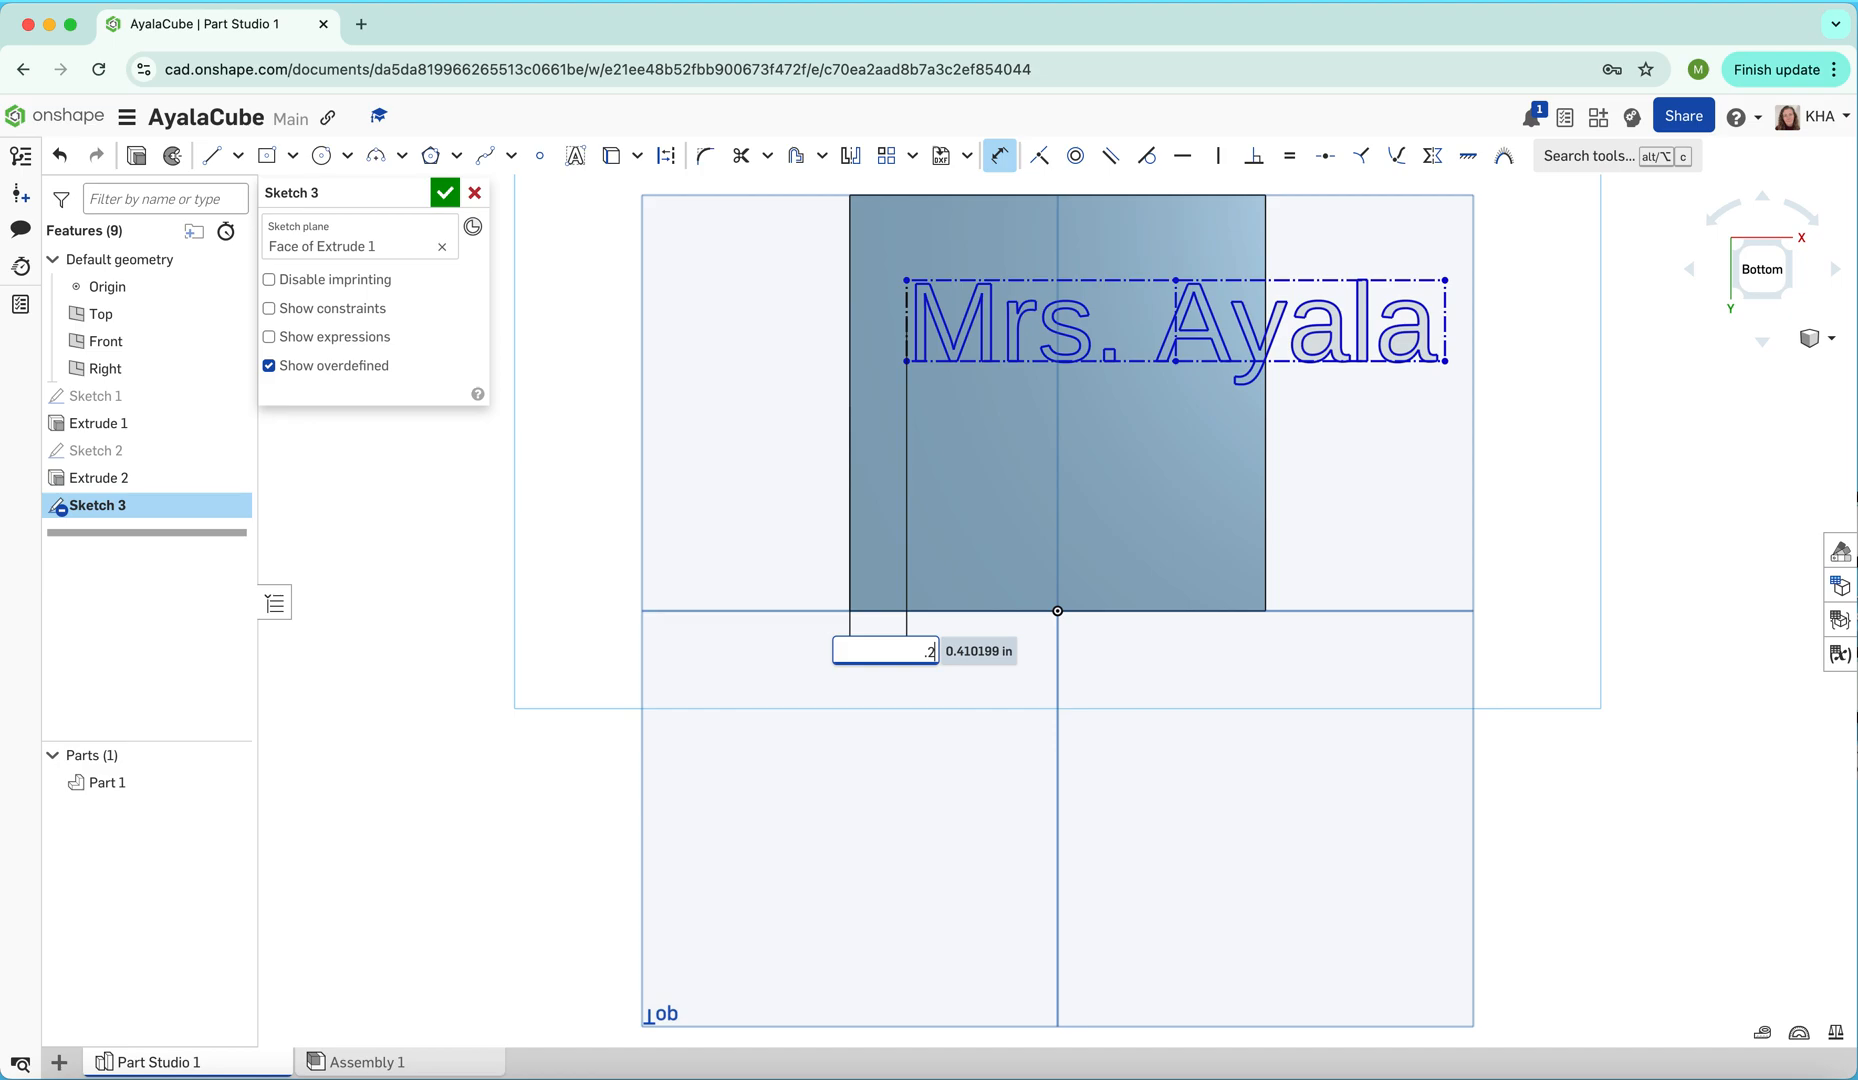
{"action": "type", "text": ".25"}
{"action": "key", "text": "Return"}
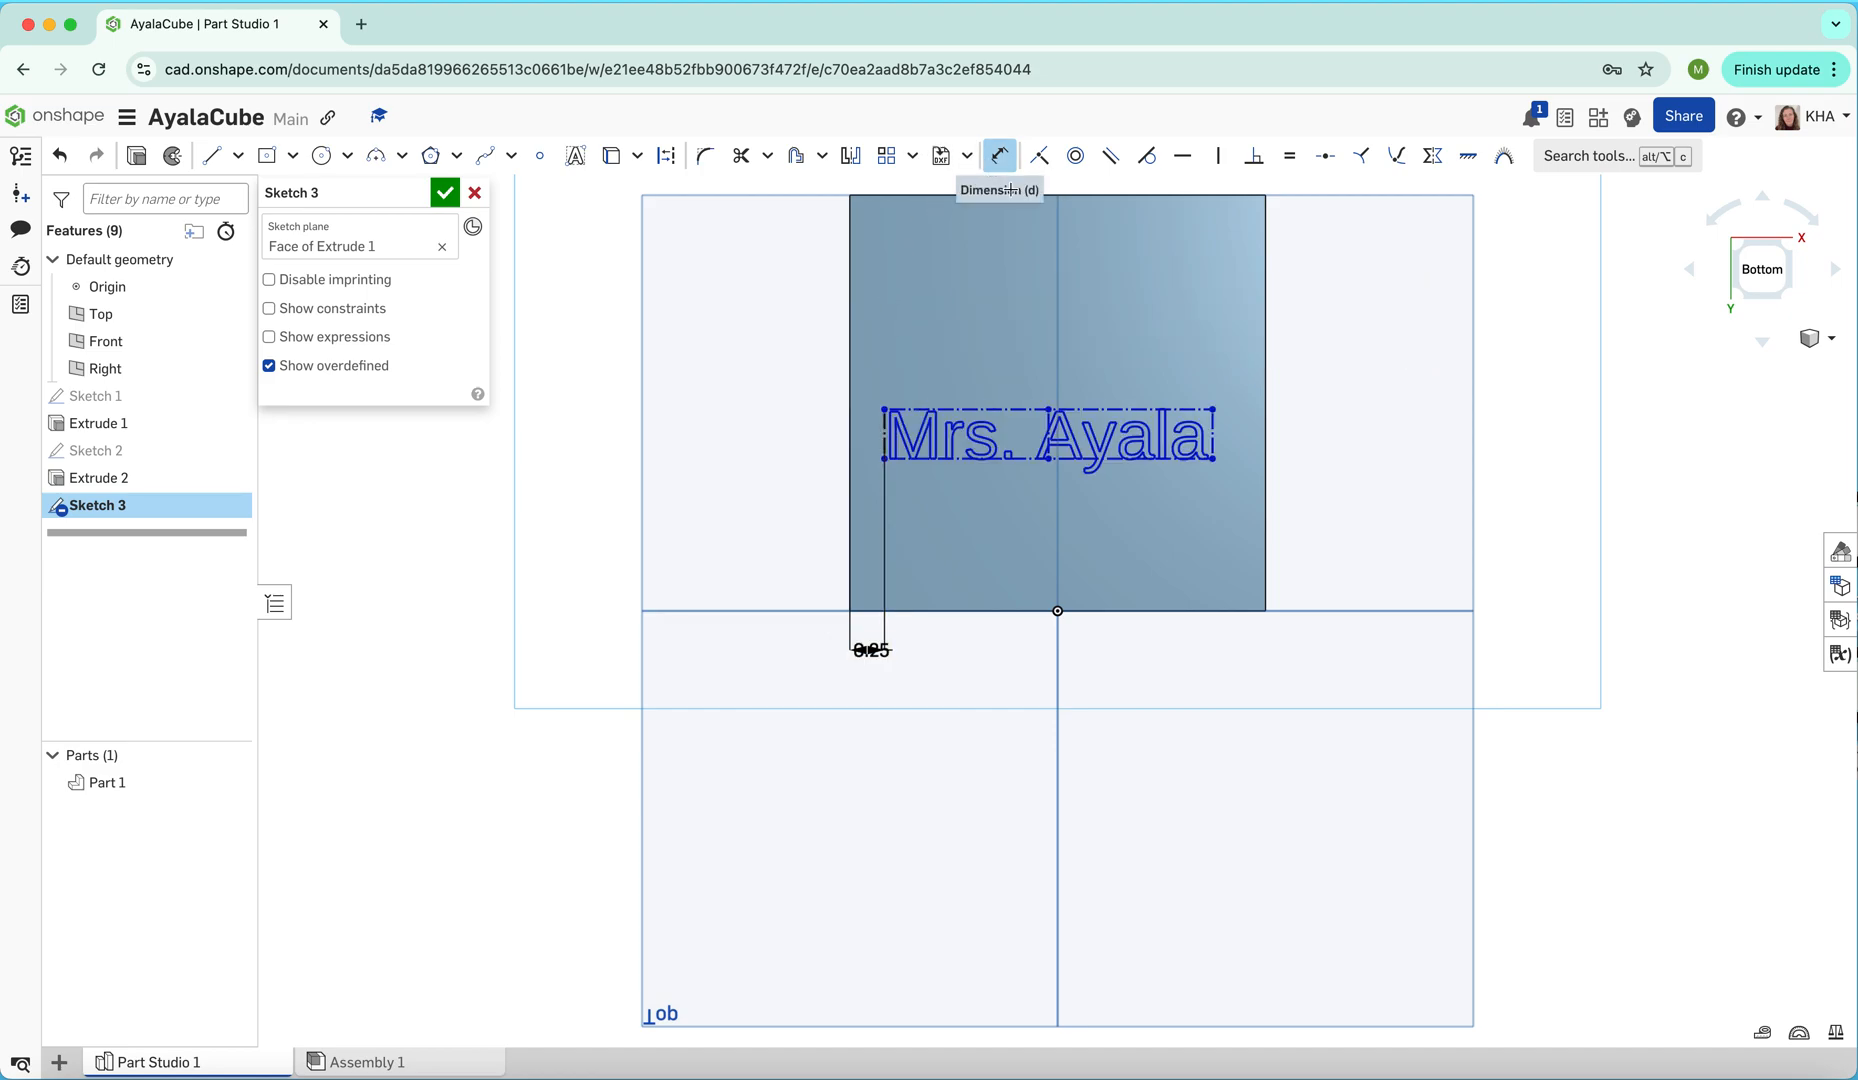
Dimension the name text box's right edge 0.25 in from the right edge of the cube's bottom face
{"action": "key", "text": "d"}
{"action": "left_click", "coordinate": [1212, 434]}
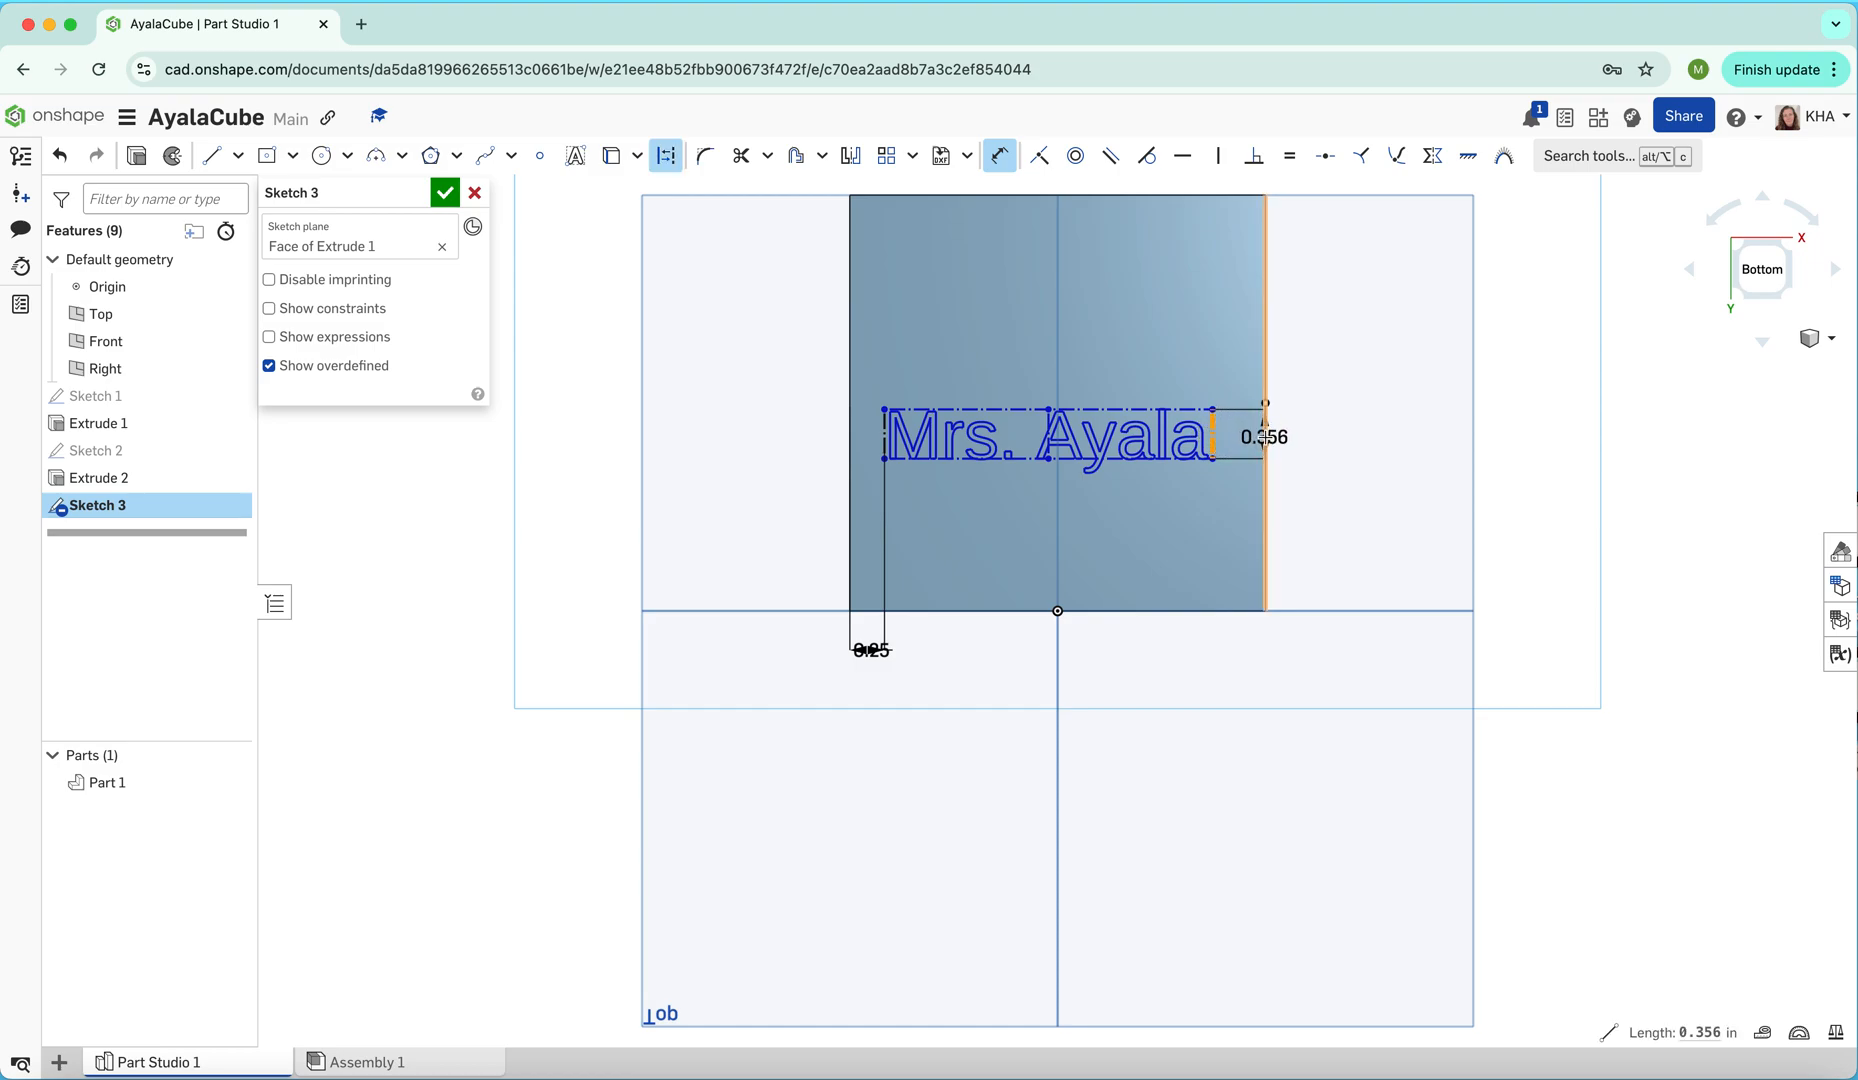
{"action": "left_click", "coordinate": [1264, 437]}
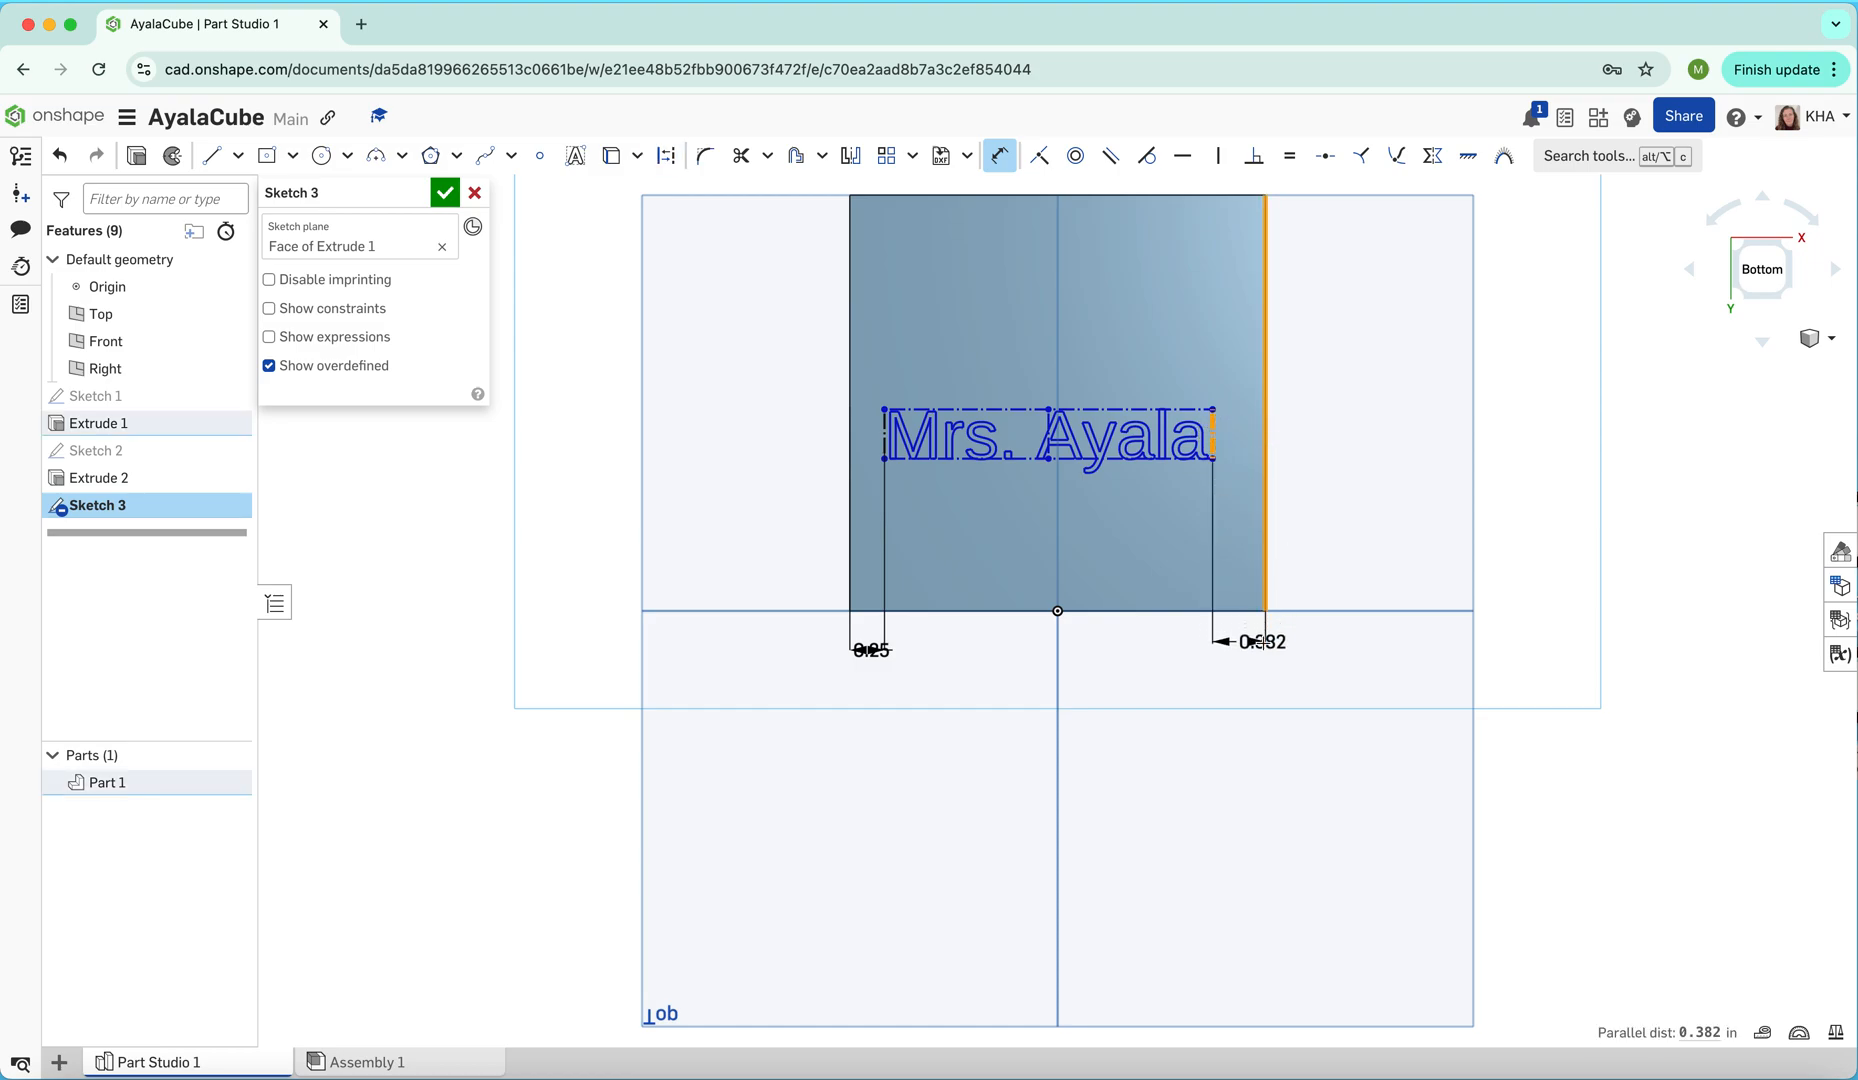
{"action": "left_click", "coordinate": [1263, 649]}
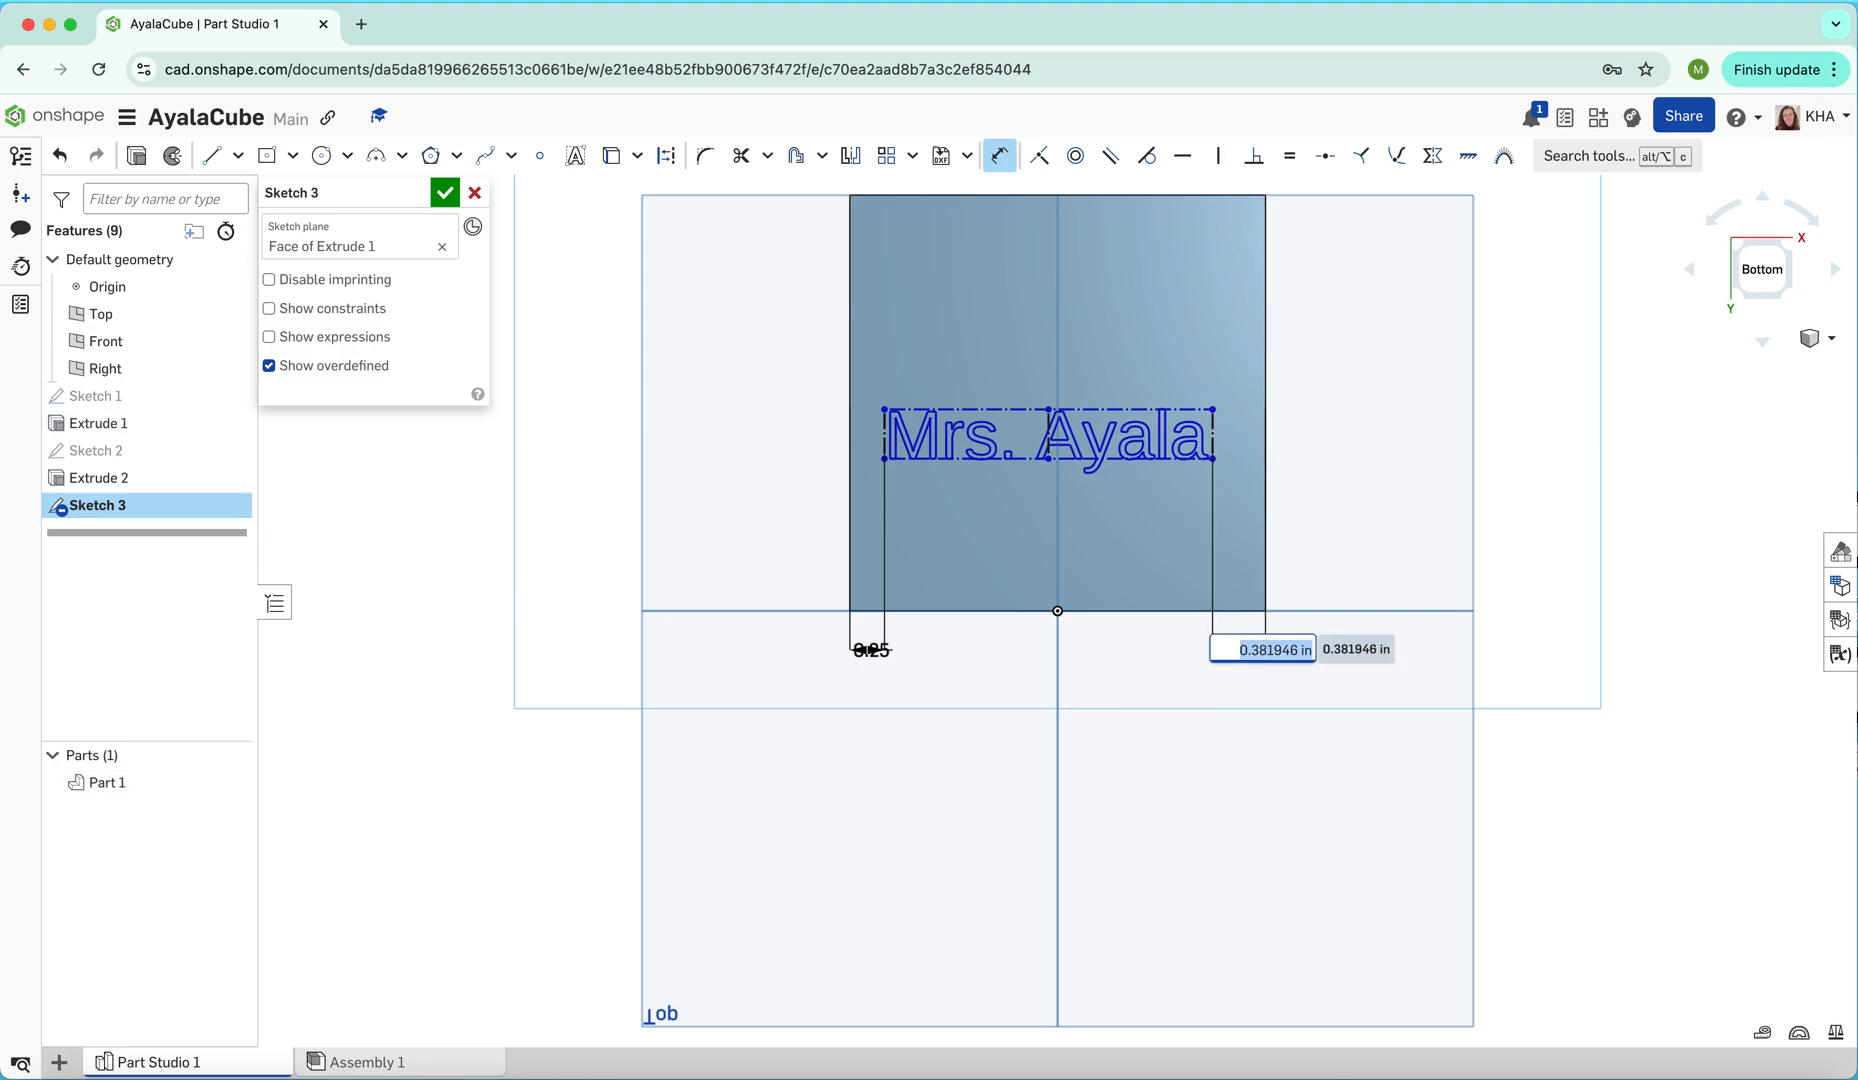
{"action": "type", "text": ".25"}
{"action": "key", "text": "Return"}
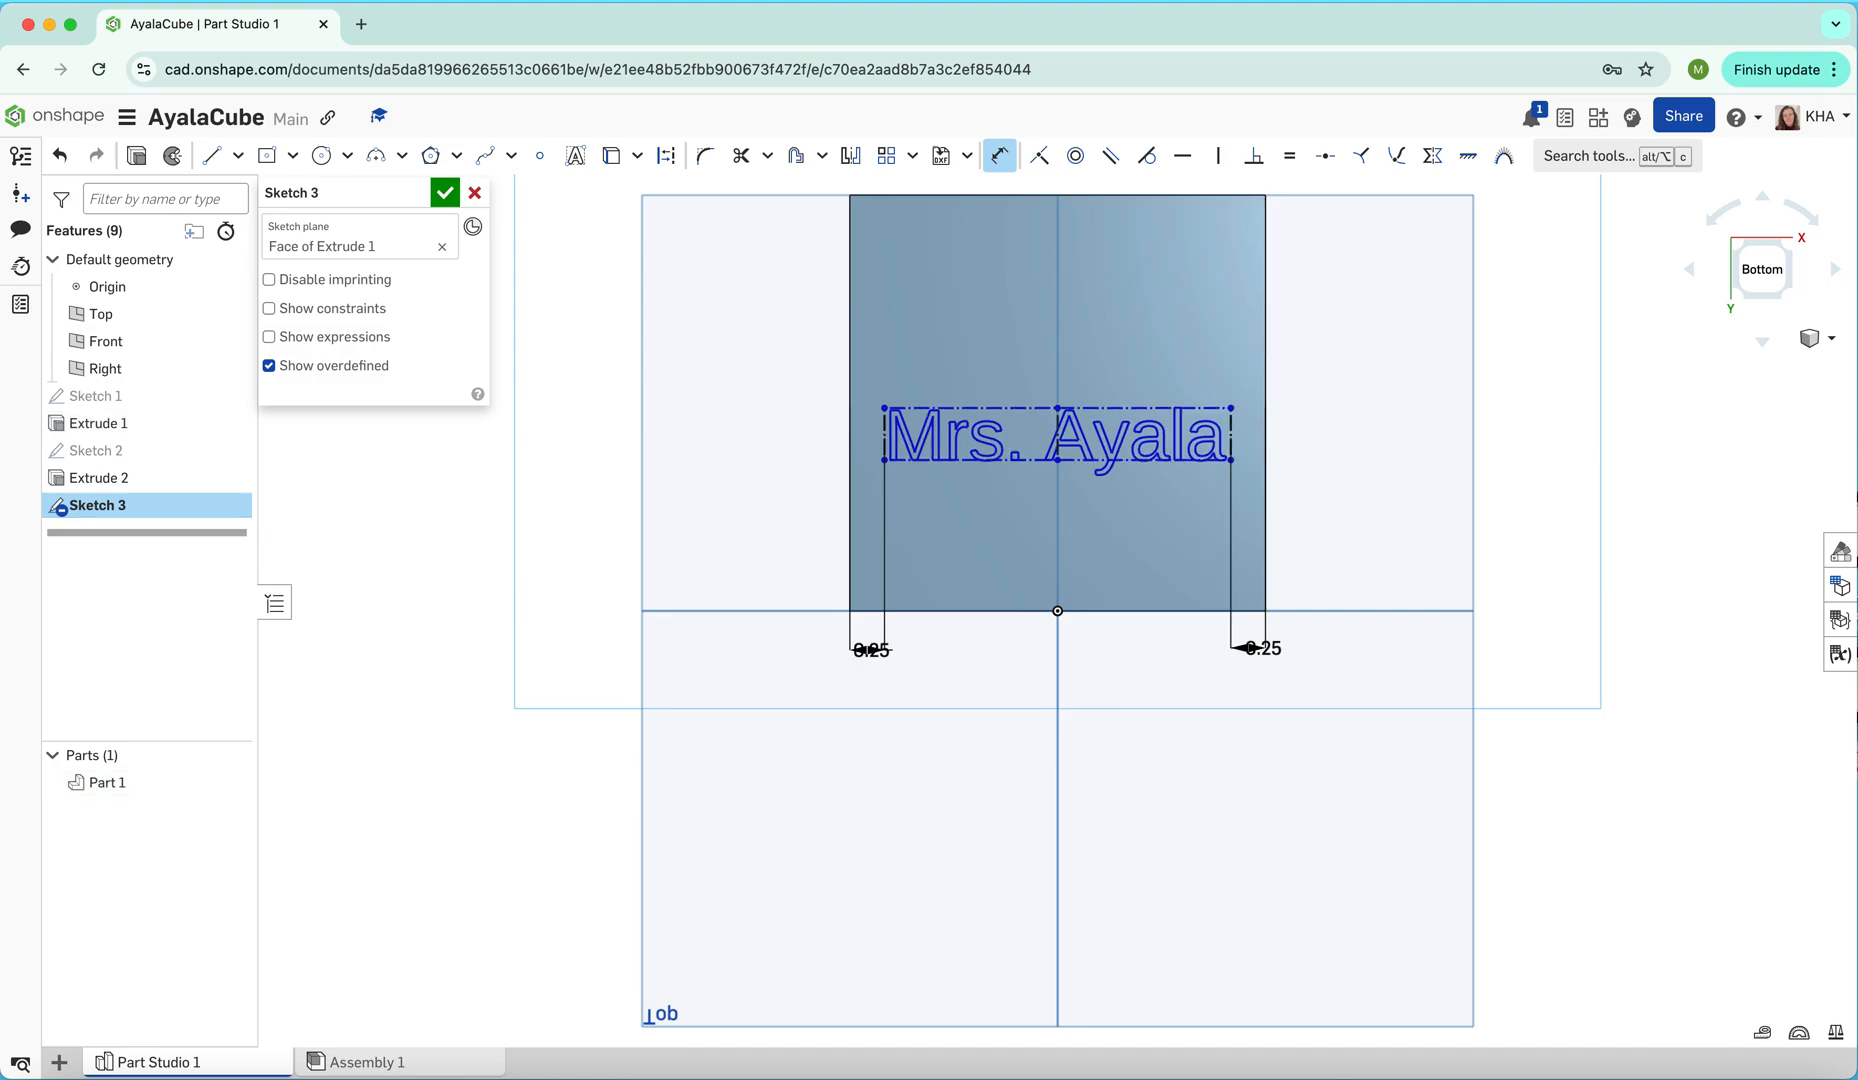
Dimension the name text box's upper edge 0.75 in below the upper edge of the bottom face and finish the sketch
{"action": "left_click", "coordinate": [1050, 199]}
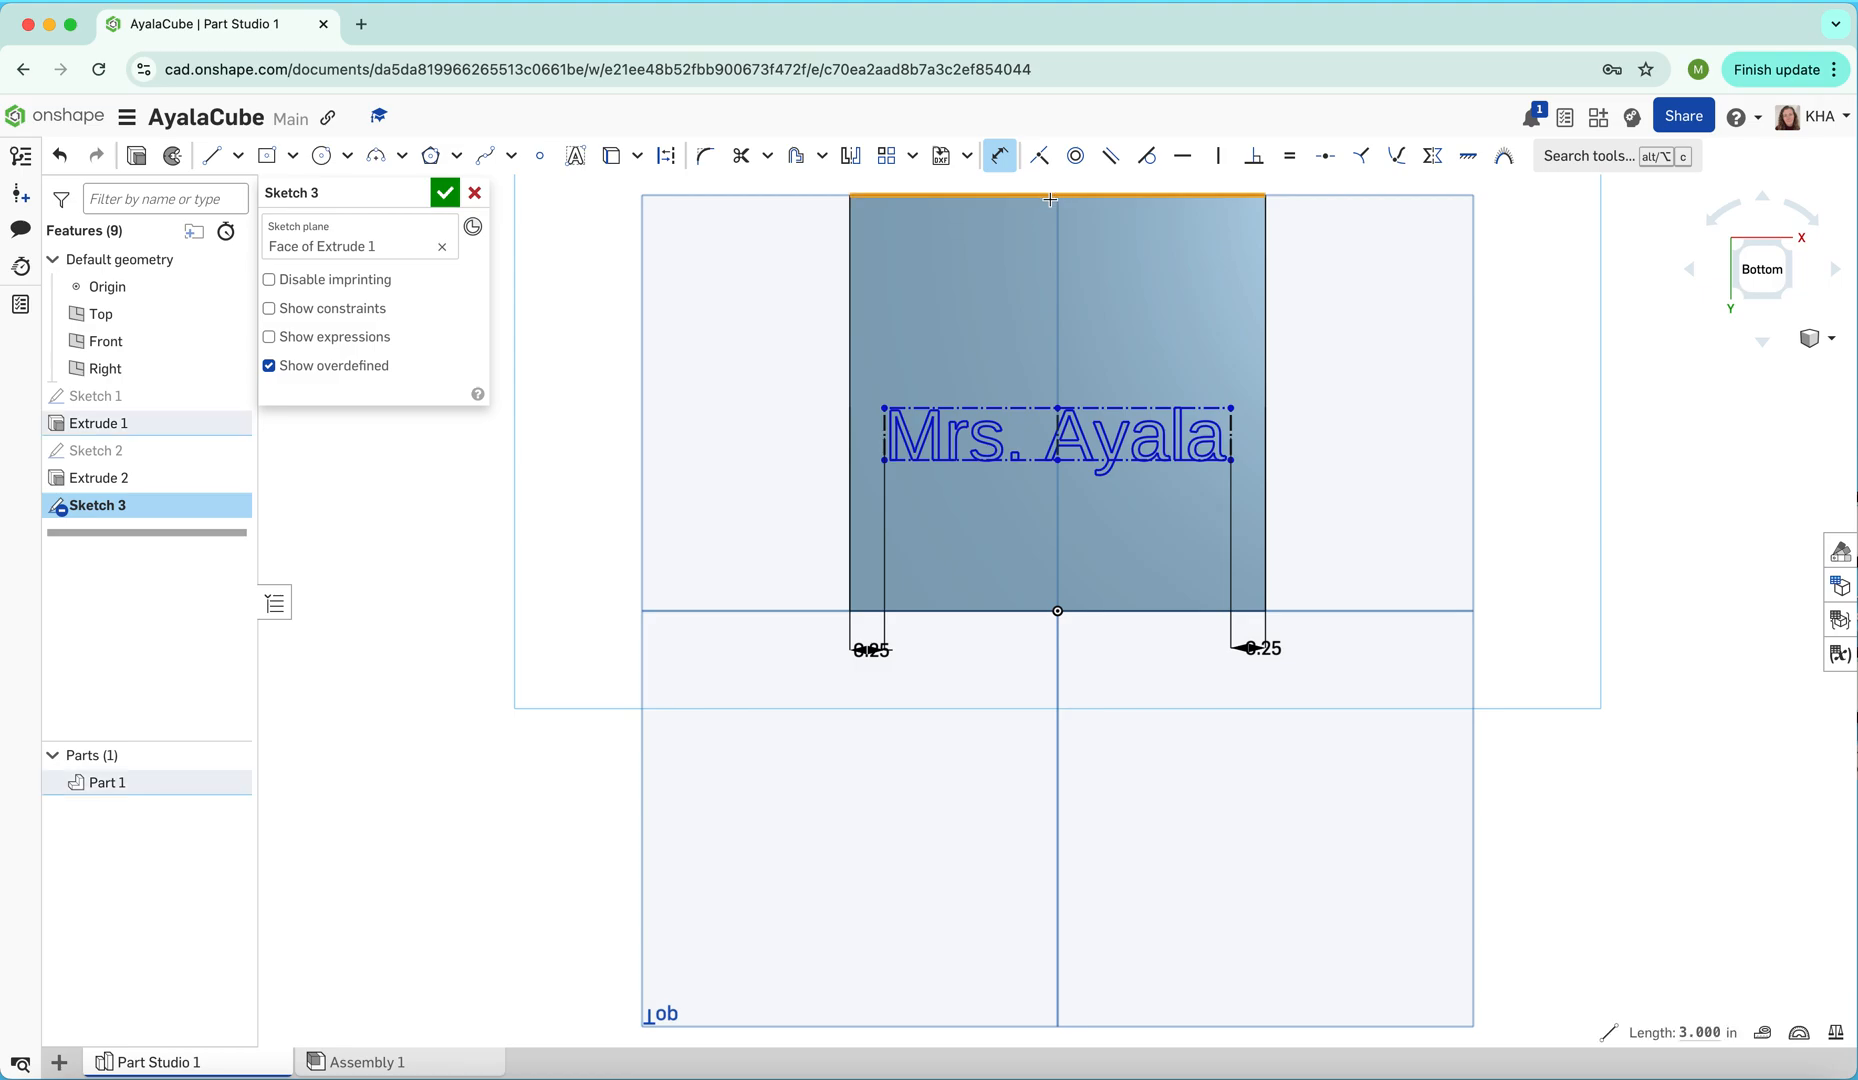
{"action": "left_click", "coordinate": [1034, 405]}
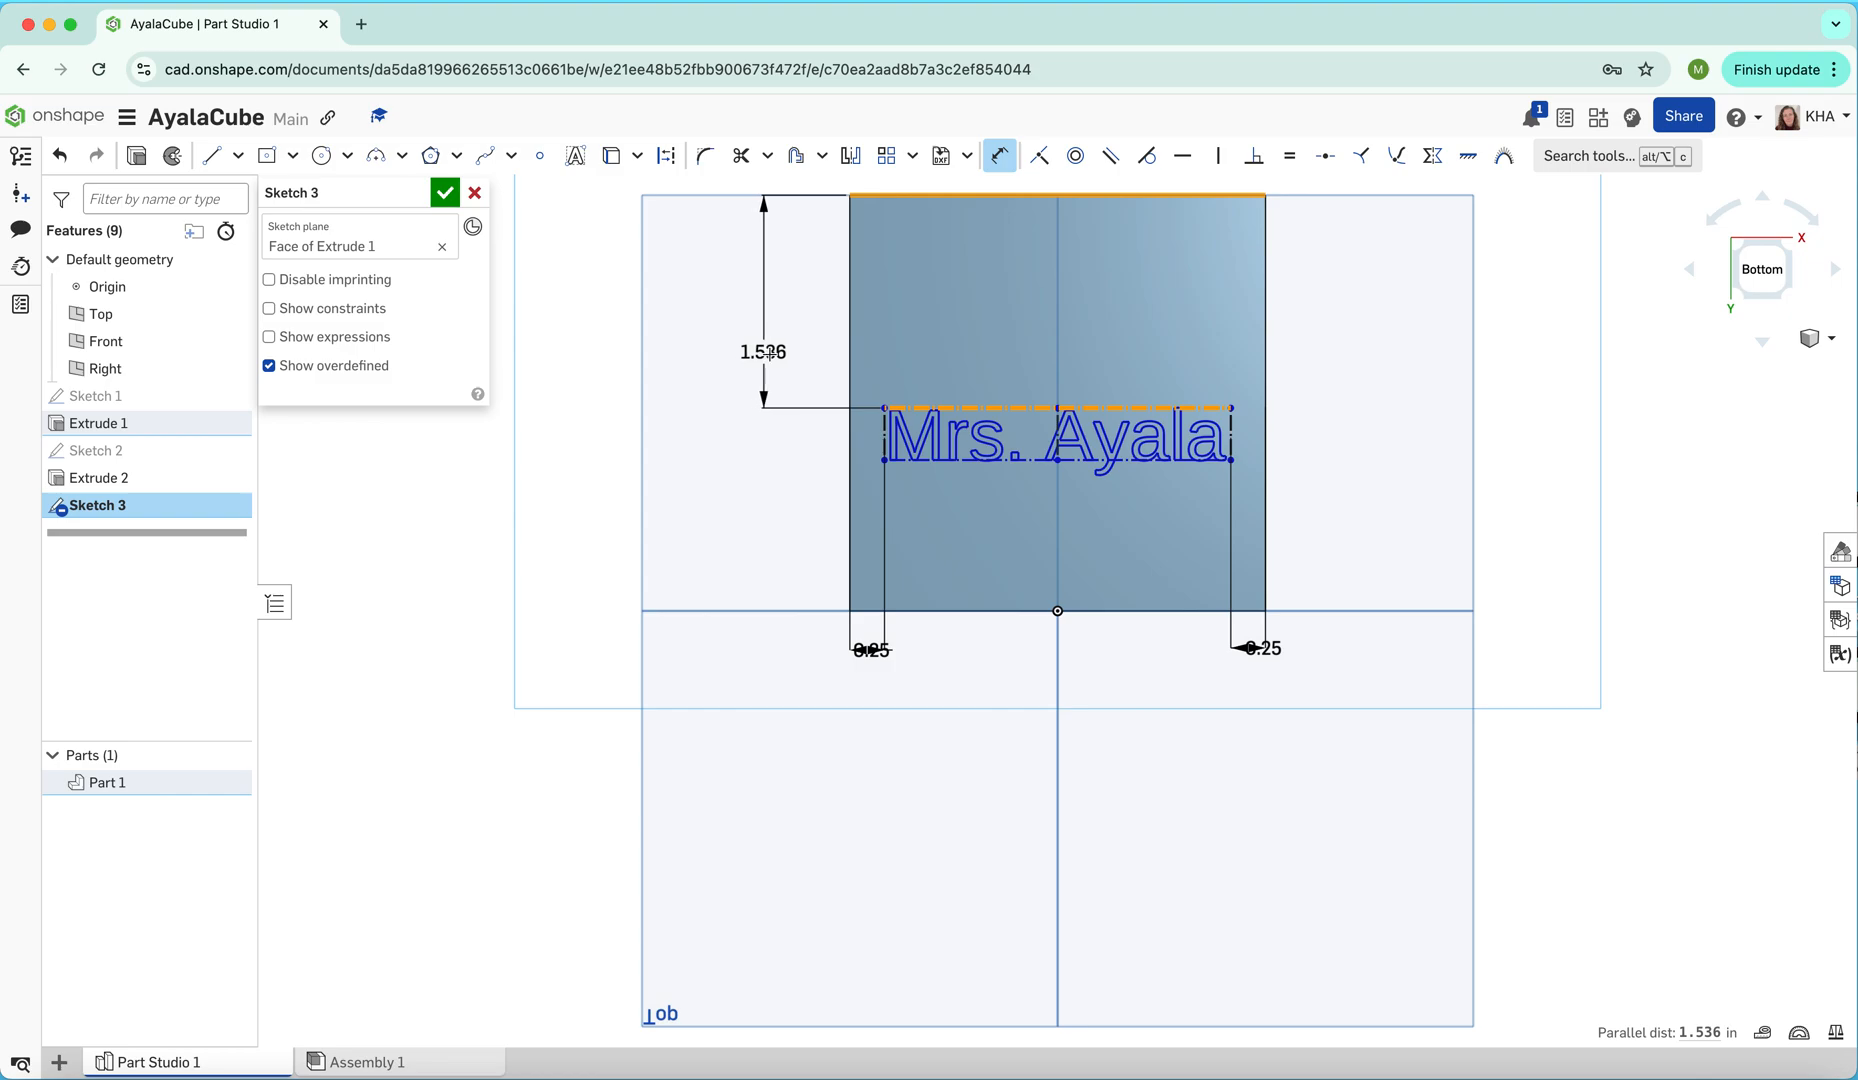
{"action": "left_click", "coordinate": [773, 353]}
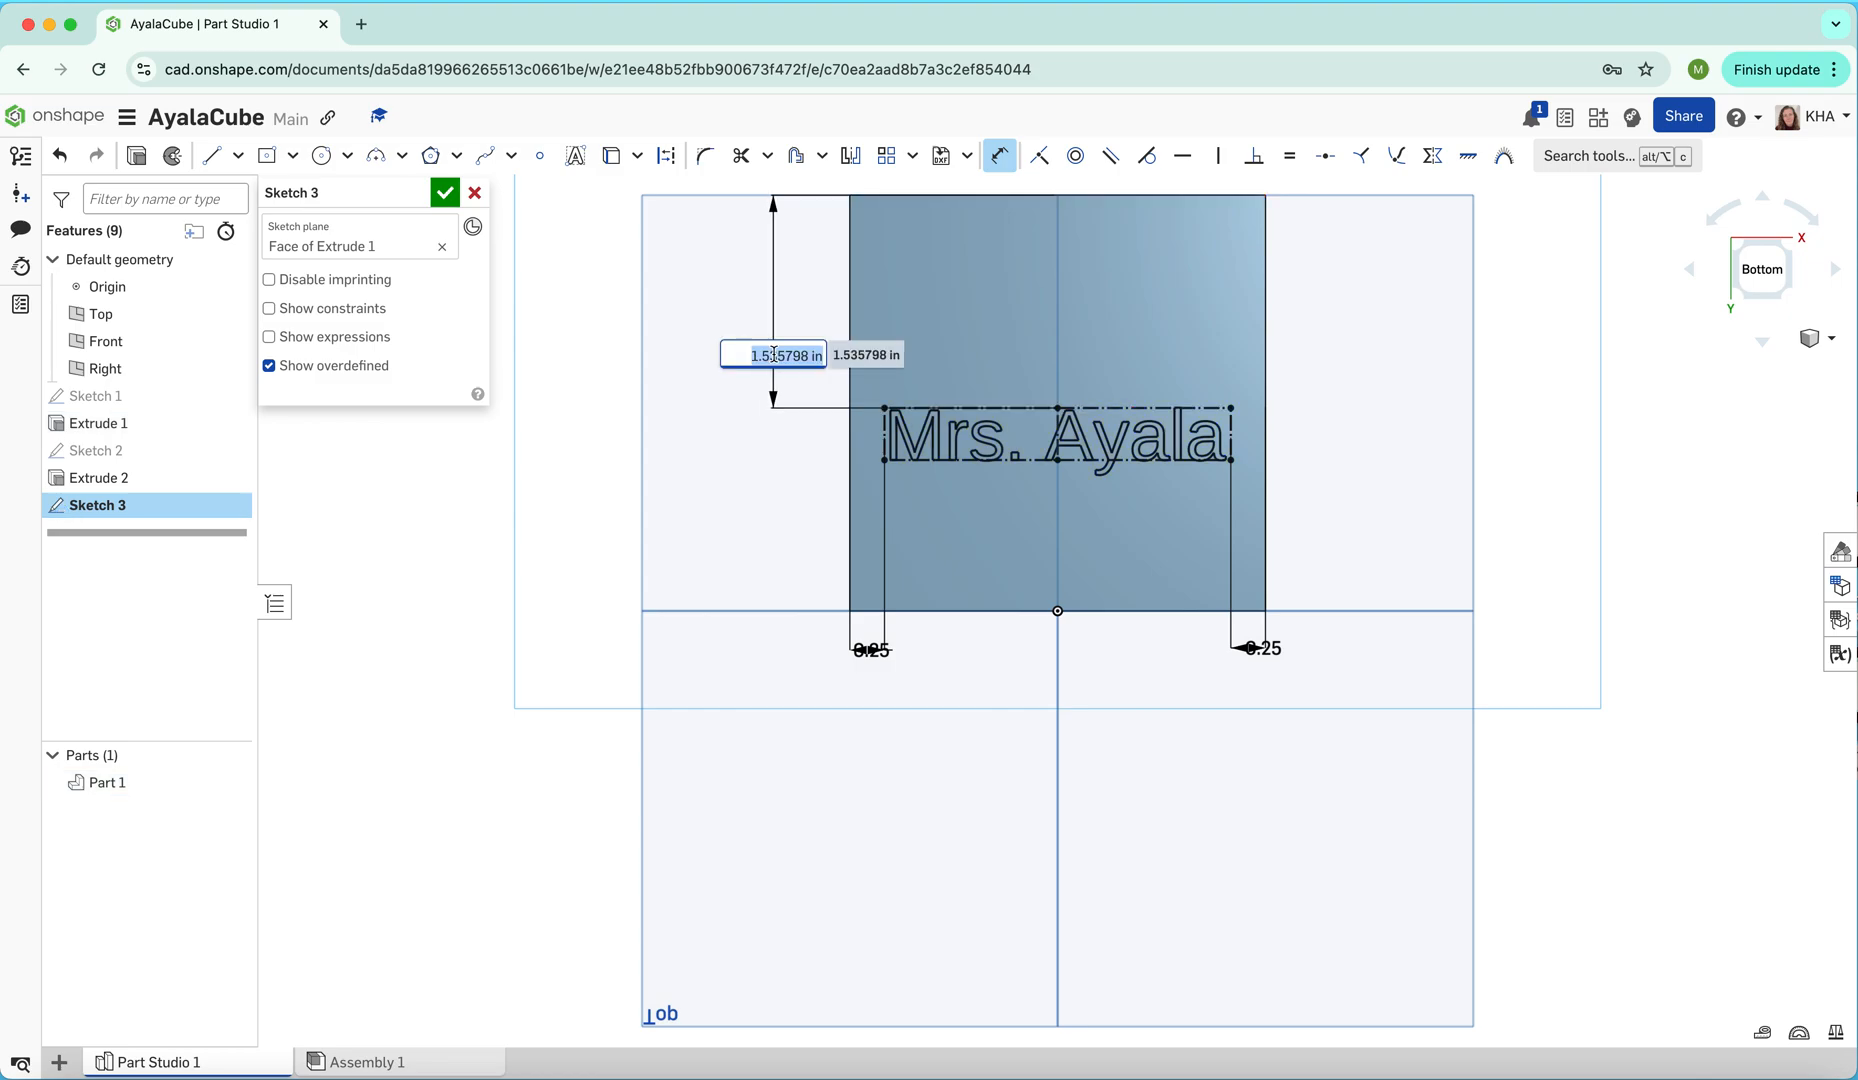
{"action": "key", "text": "BackSpace"}
{"action": "type", "text": ".75"}
{"action": "key", "text": "Return"}
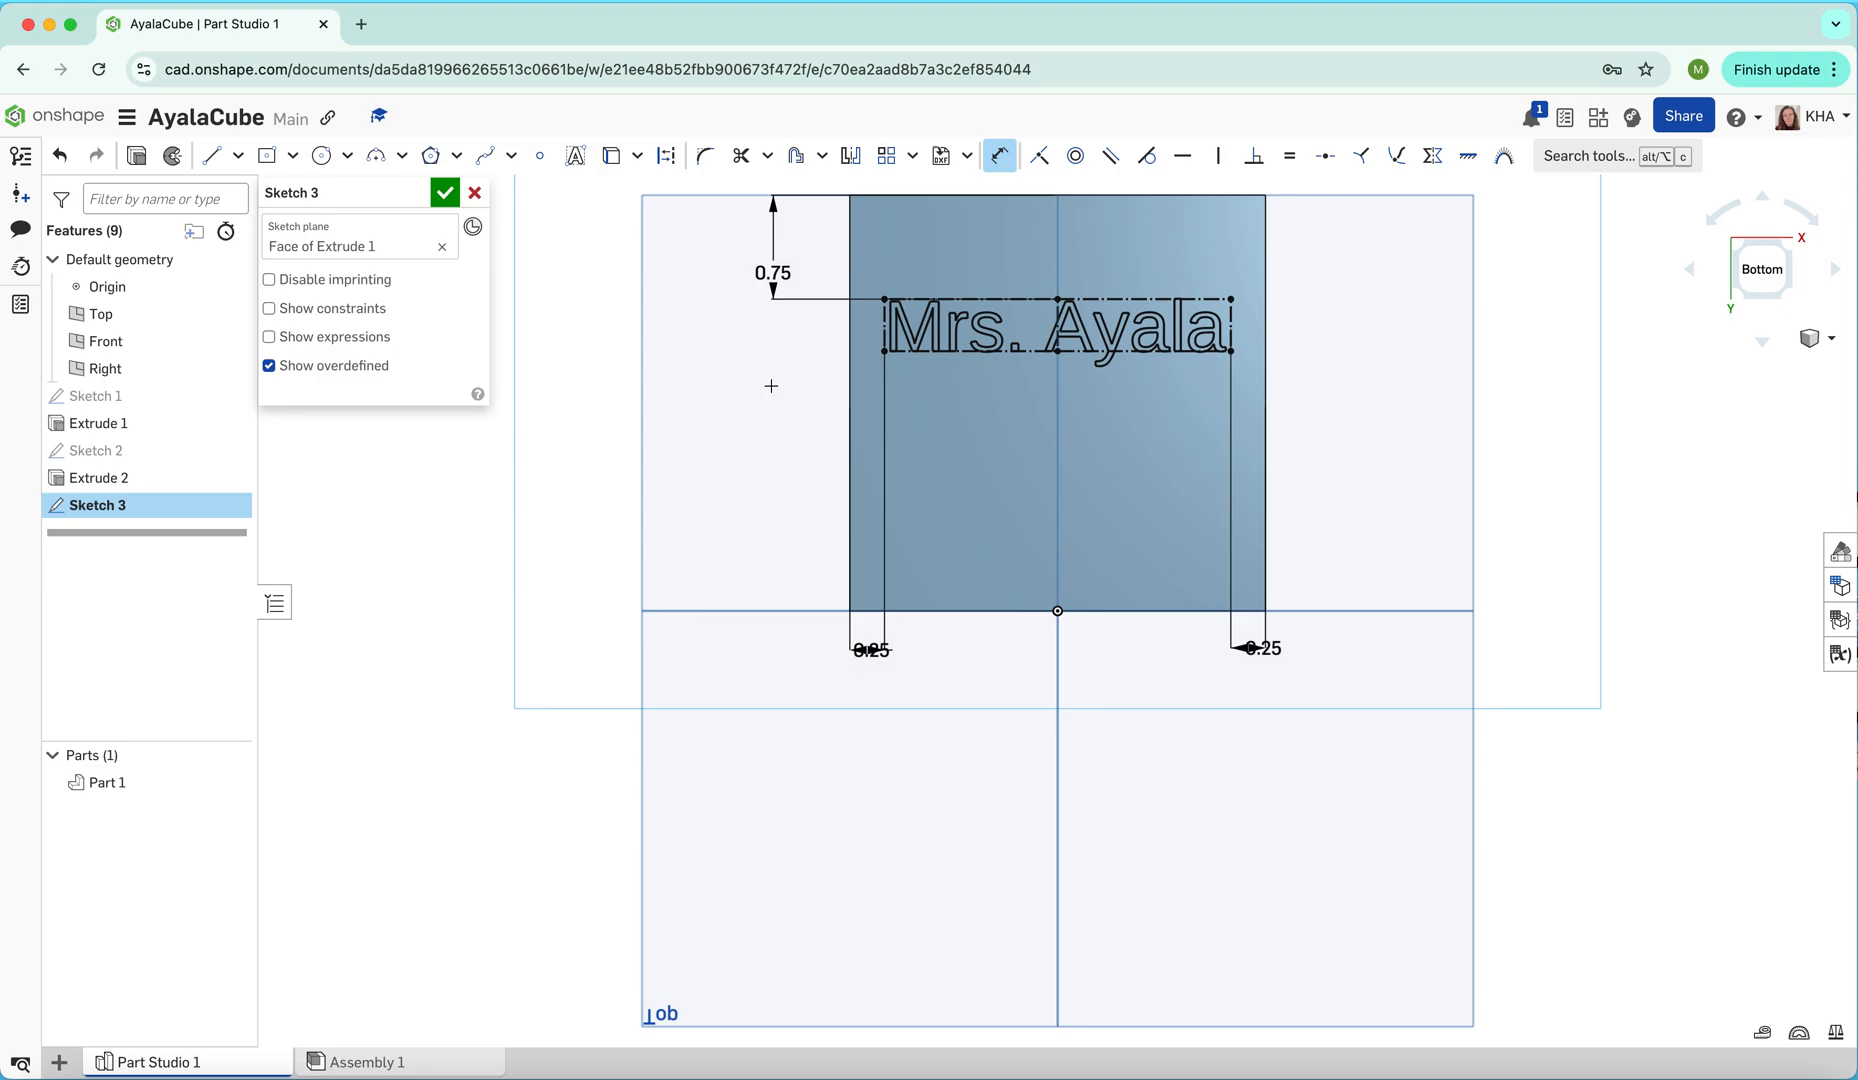
{"action": "left_click", "coordinate": [445, 192]}
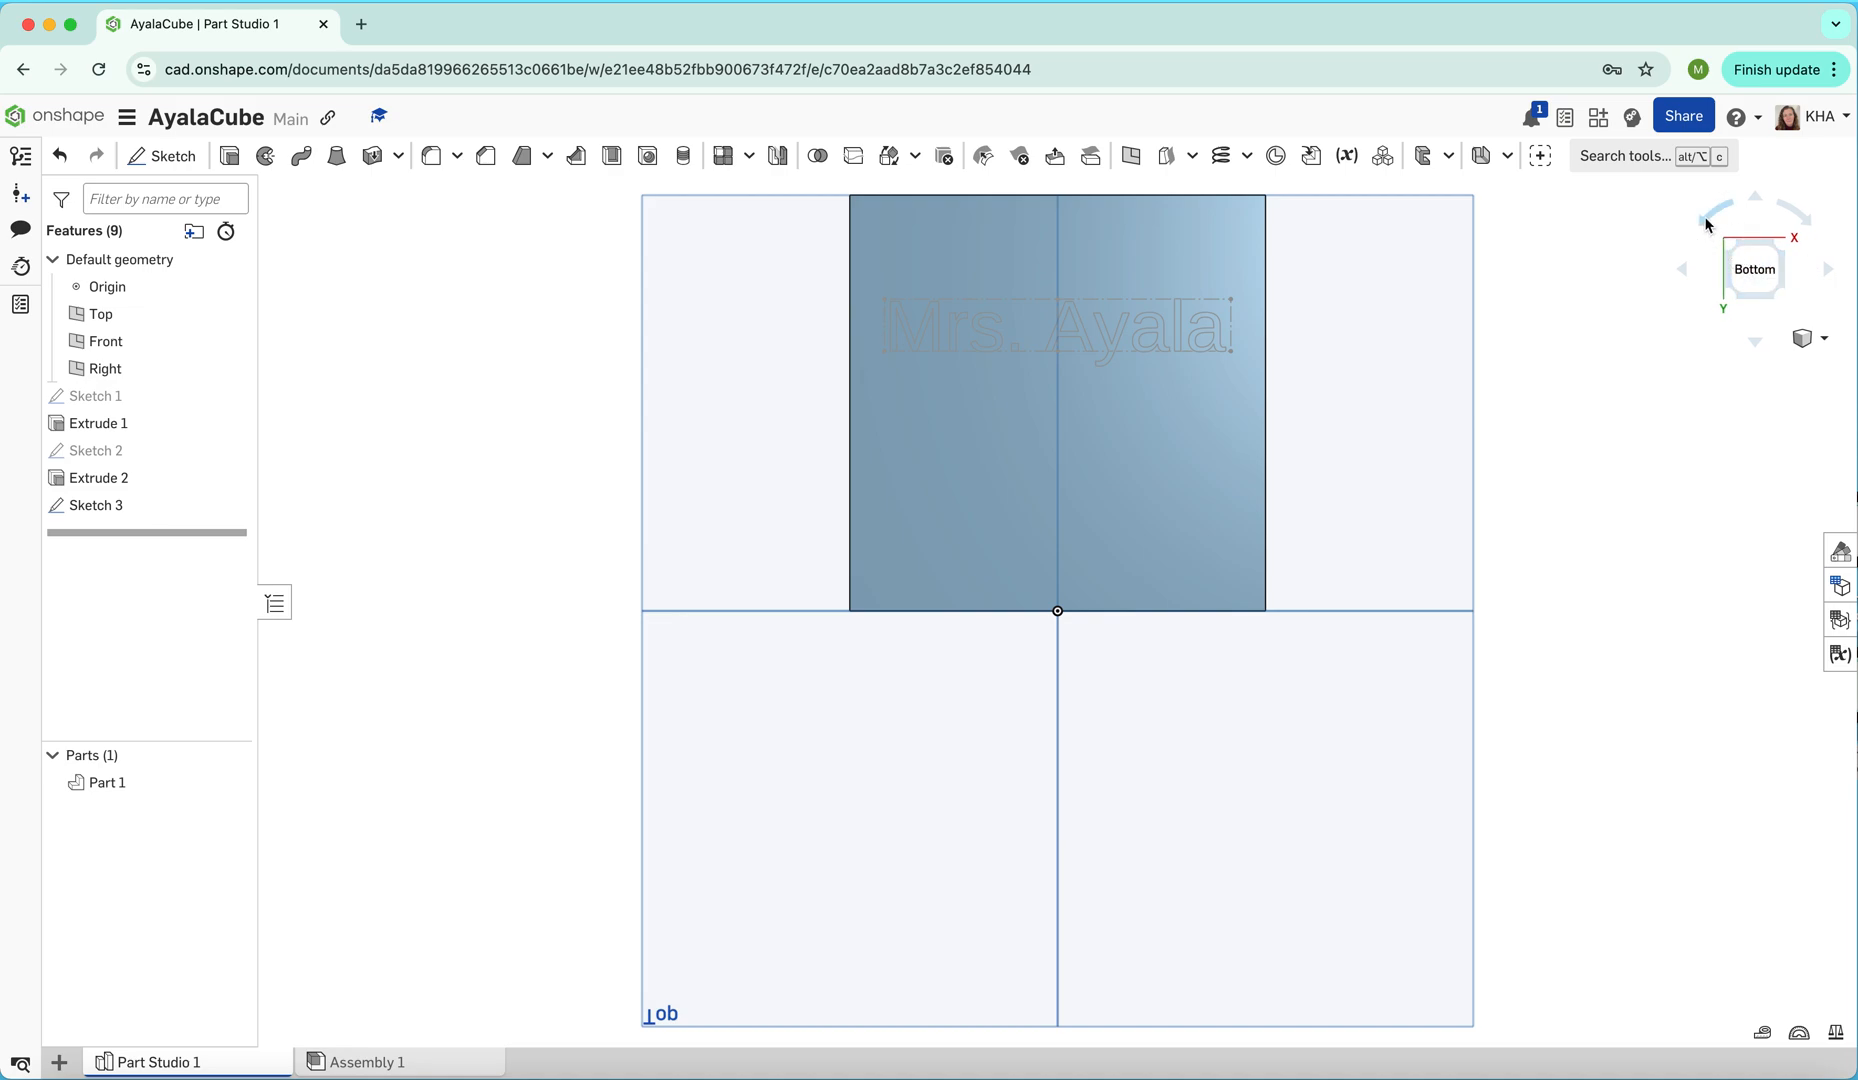
Extrude the name text outward from the cube's bottom face by a shallower blind depth, adding it to the cube
{"action": "left_click", "coordinate": [1757, 345]}
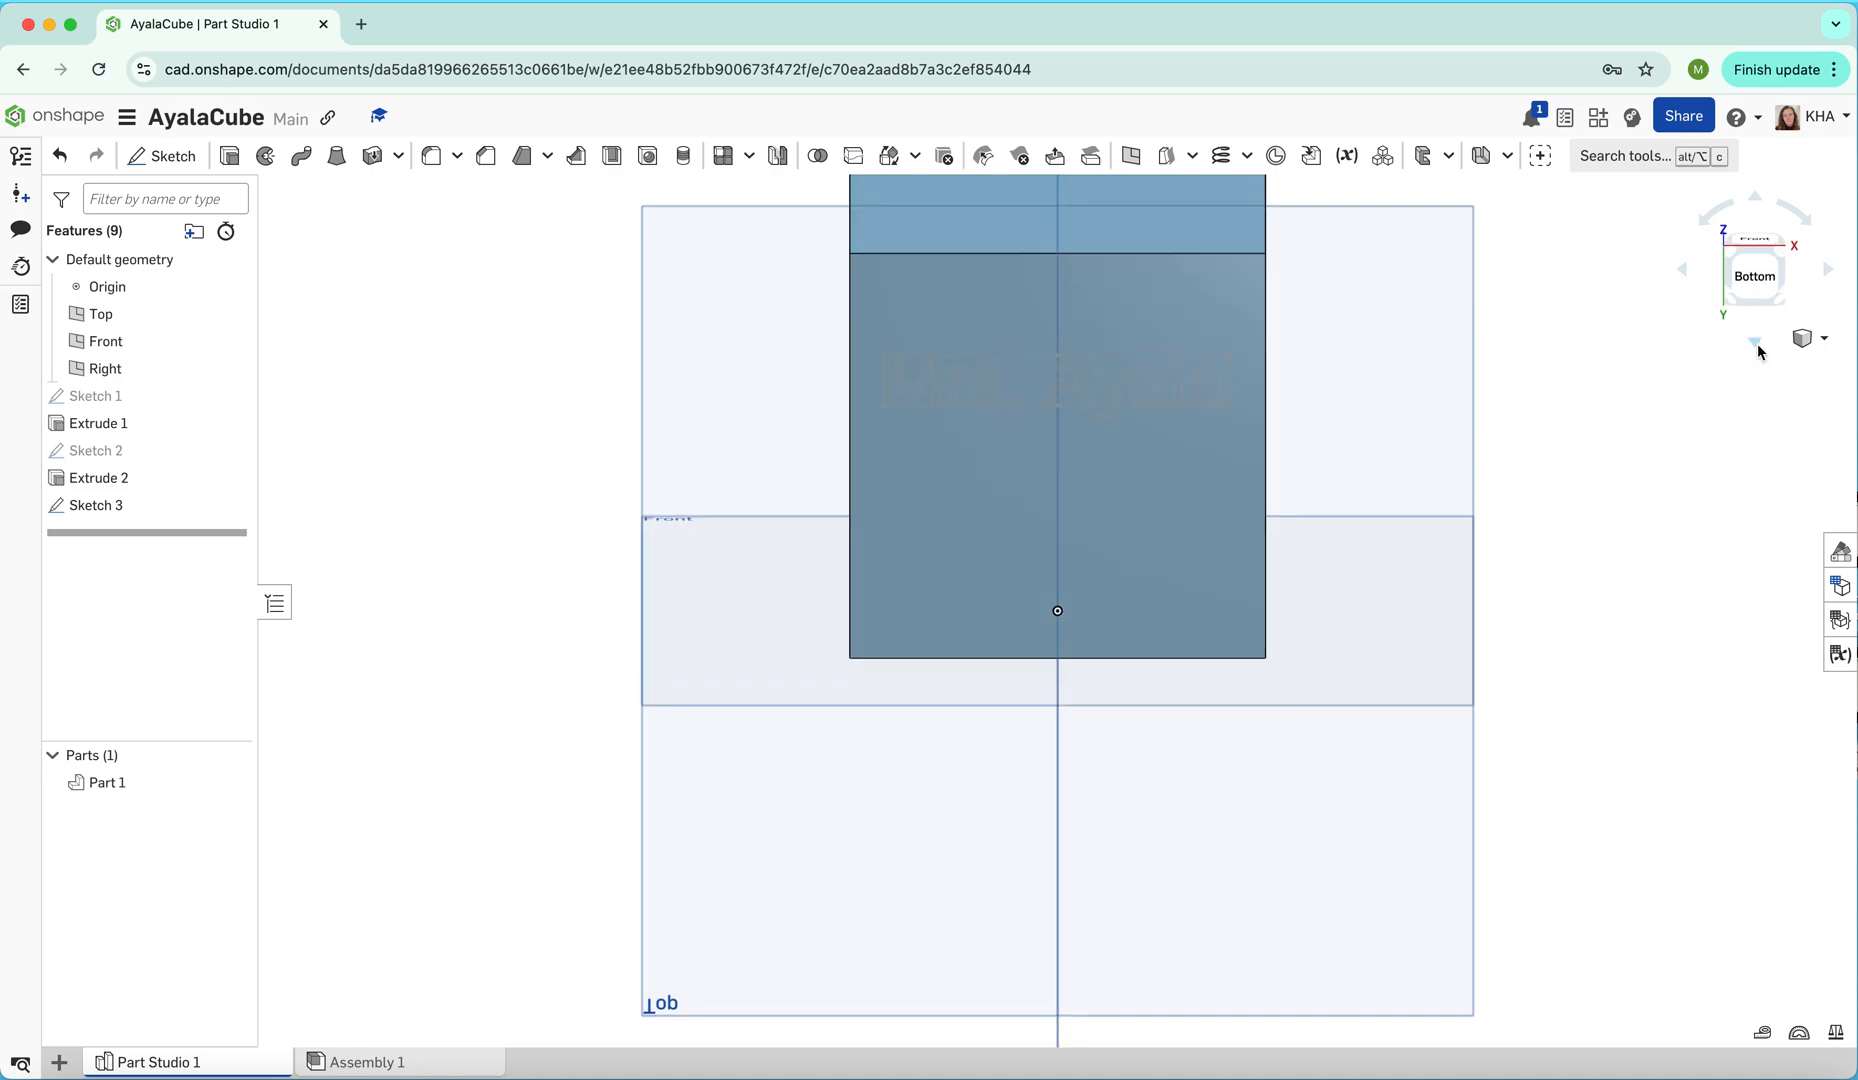
{"action": "left_click", "coordinate": [1759, 195]}
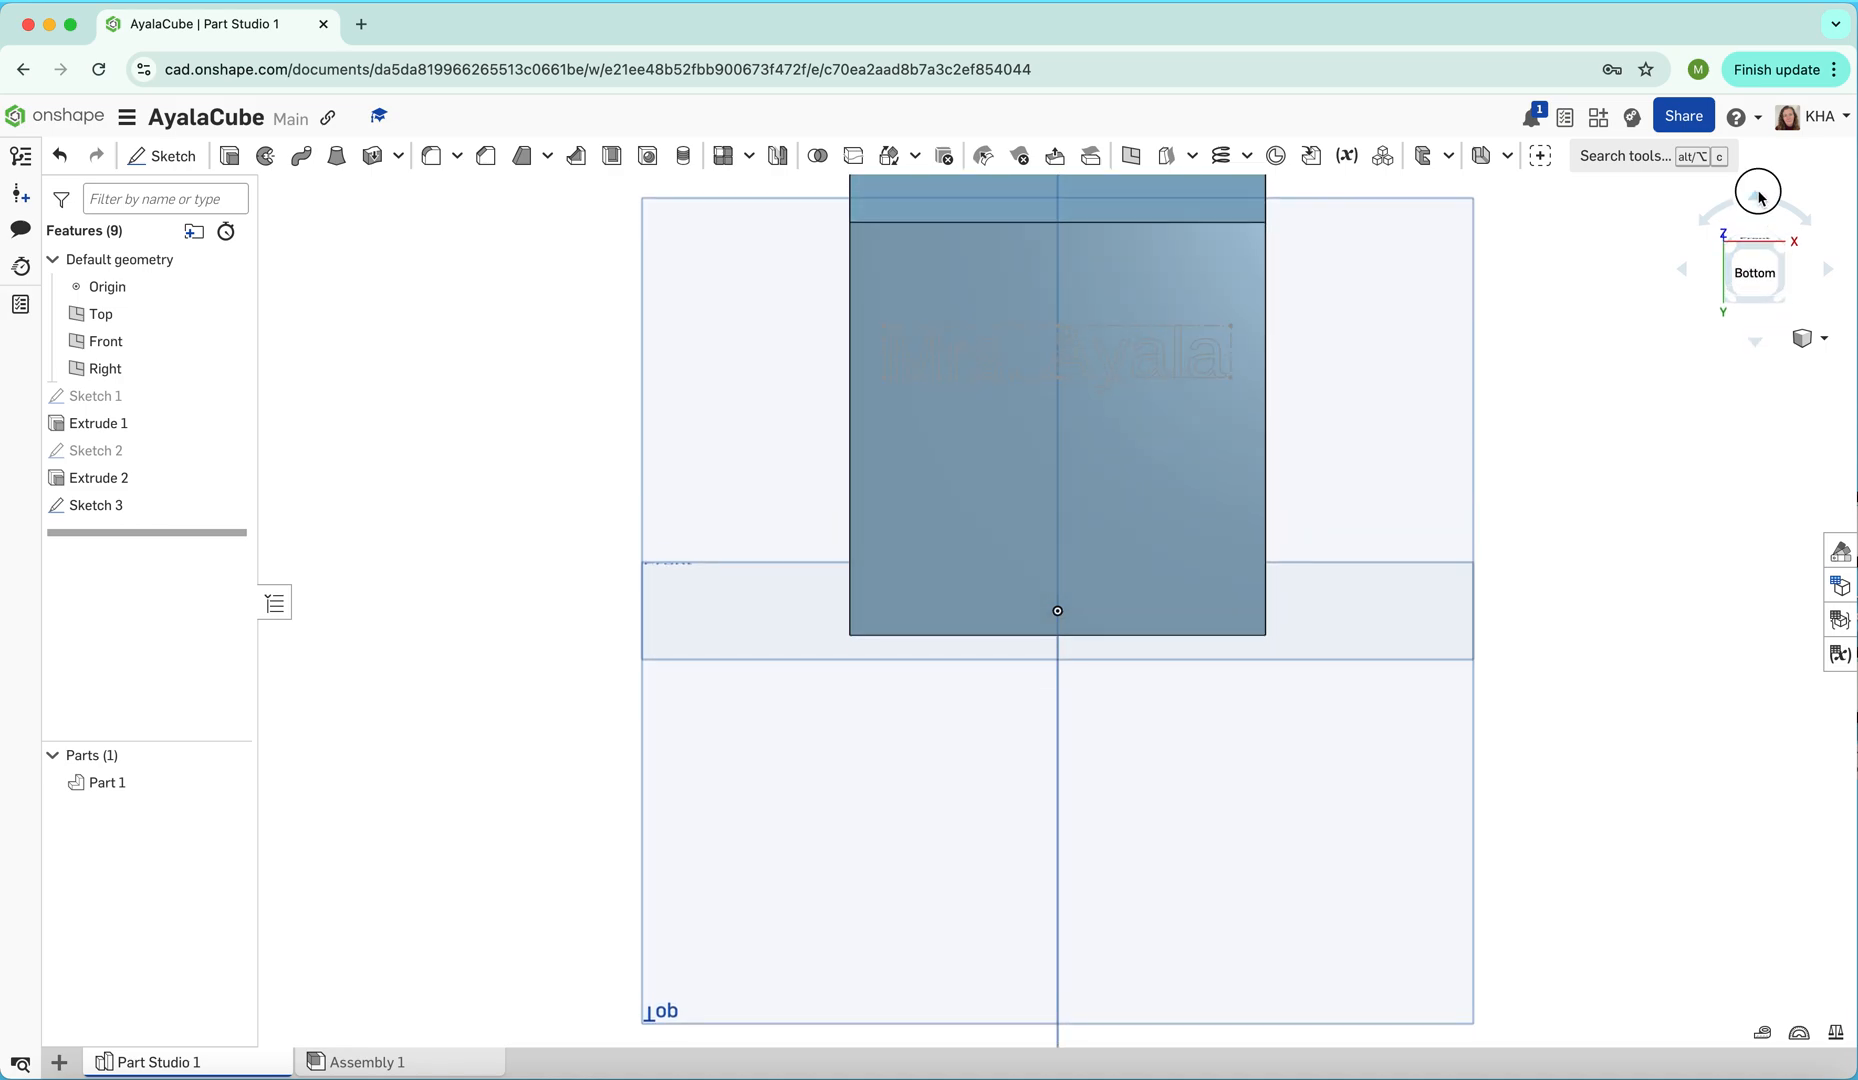
{"action": "left_click", "coordinate": [1759, 195]}
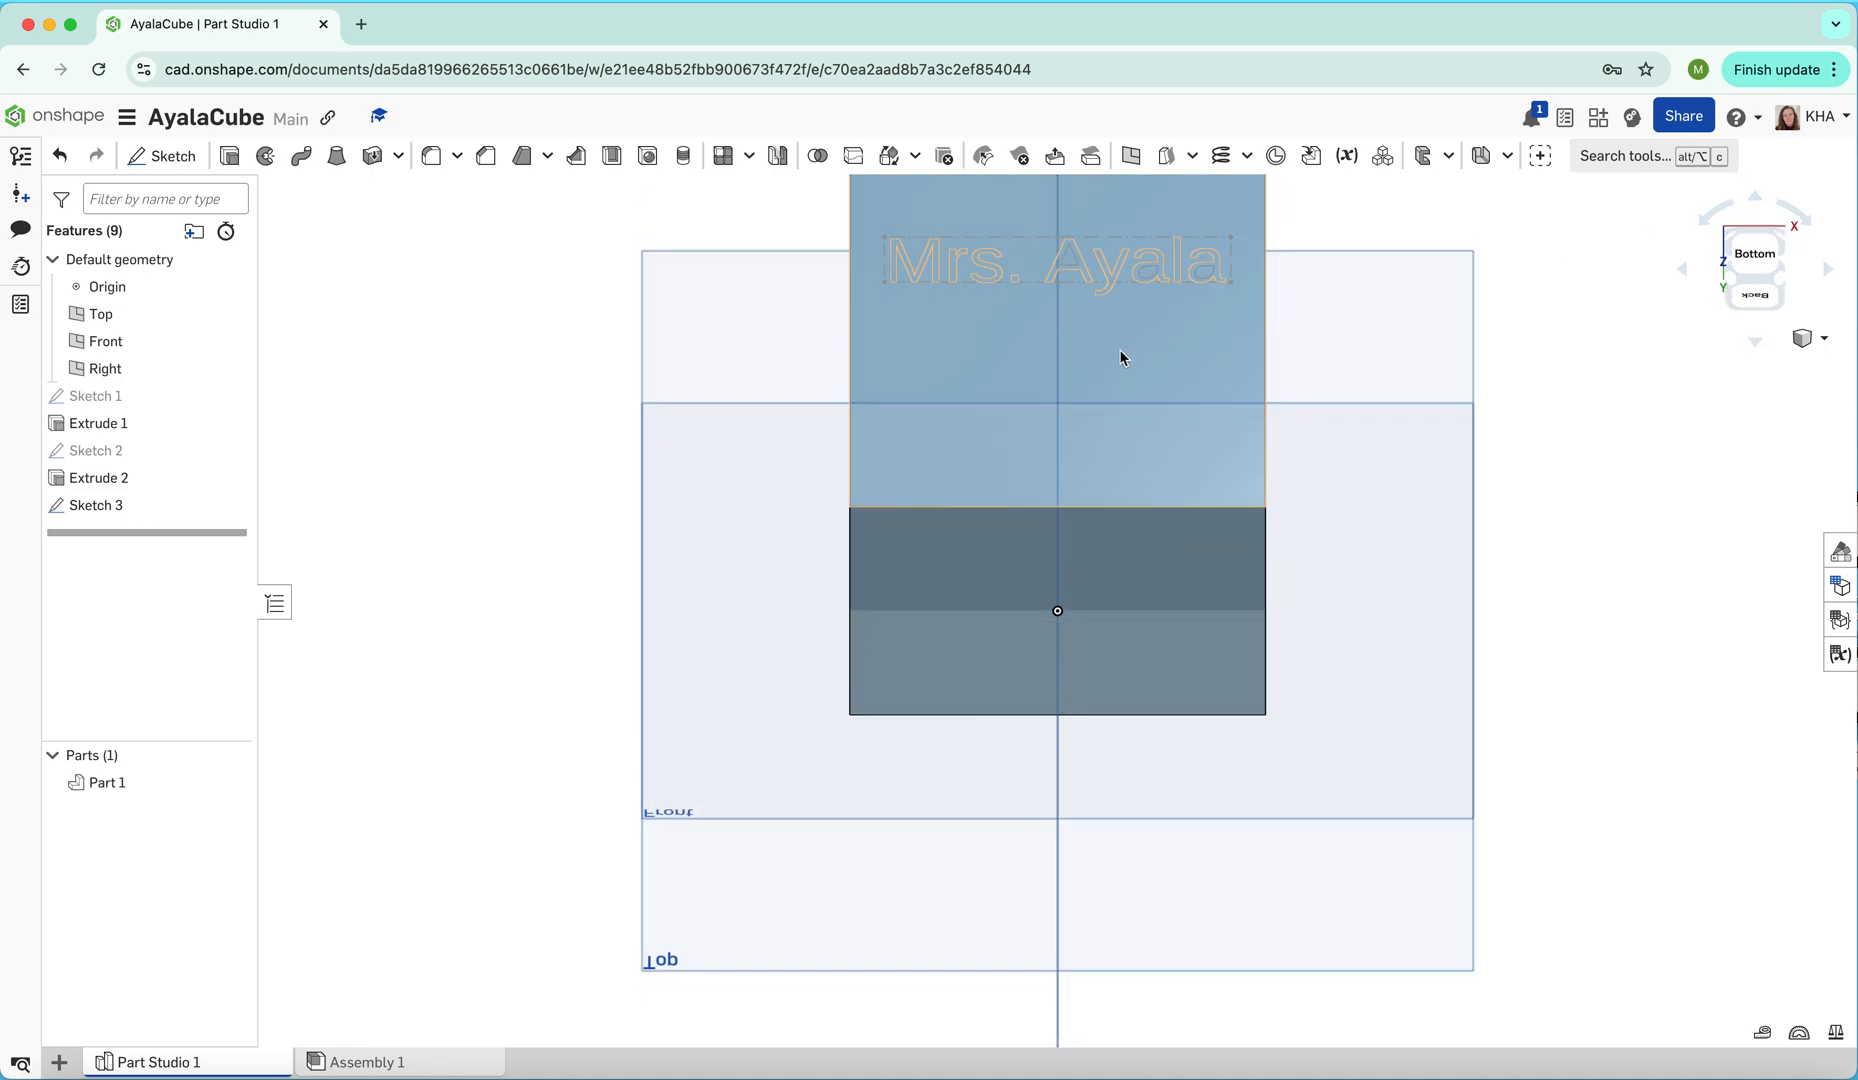
{"action": "left_click", "coordinate": [225, 157]}
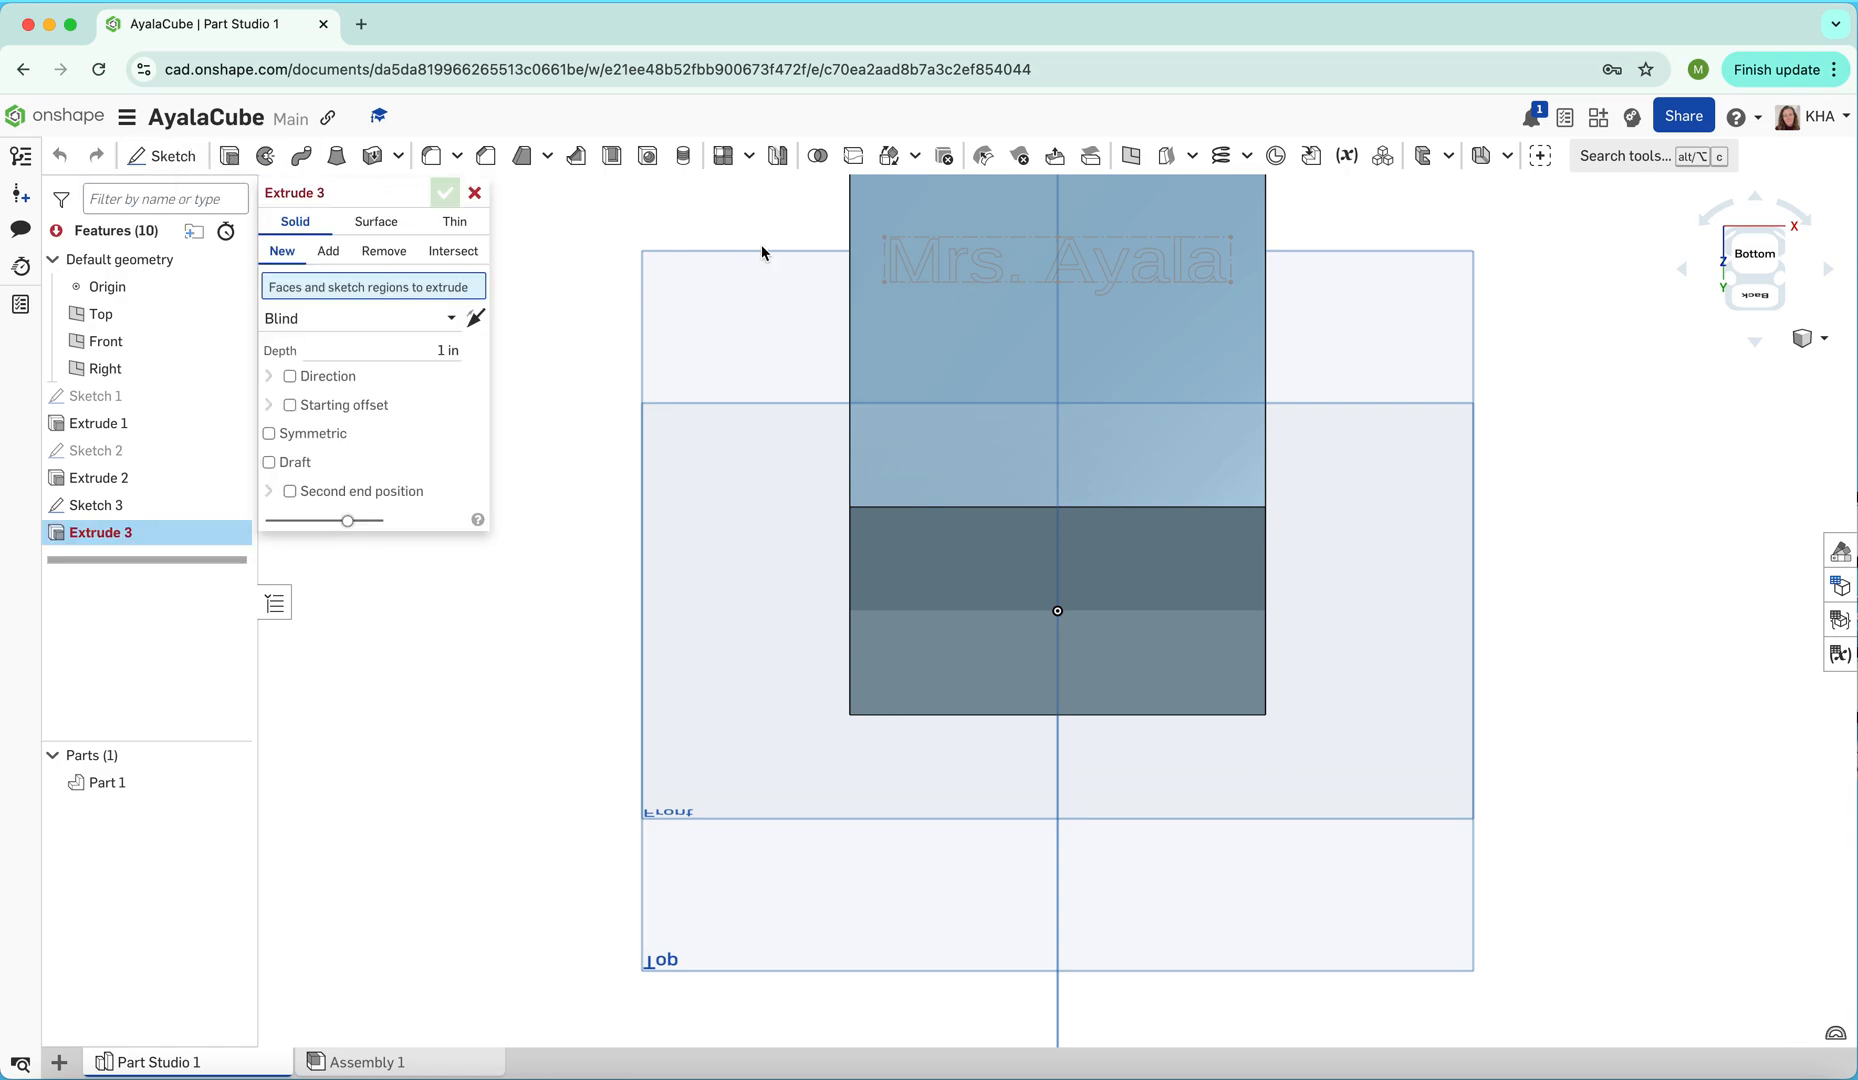
{"action": "left_click", "coordinate": [927, 267]}
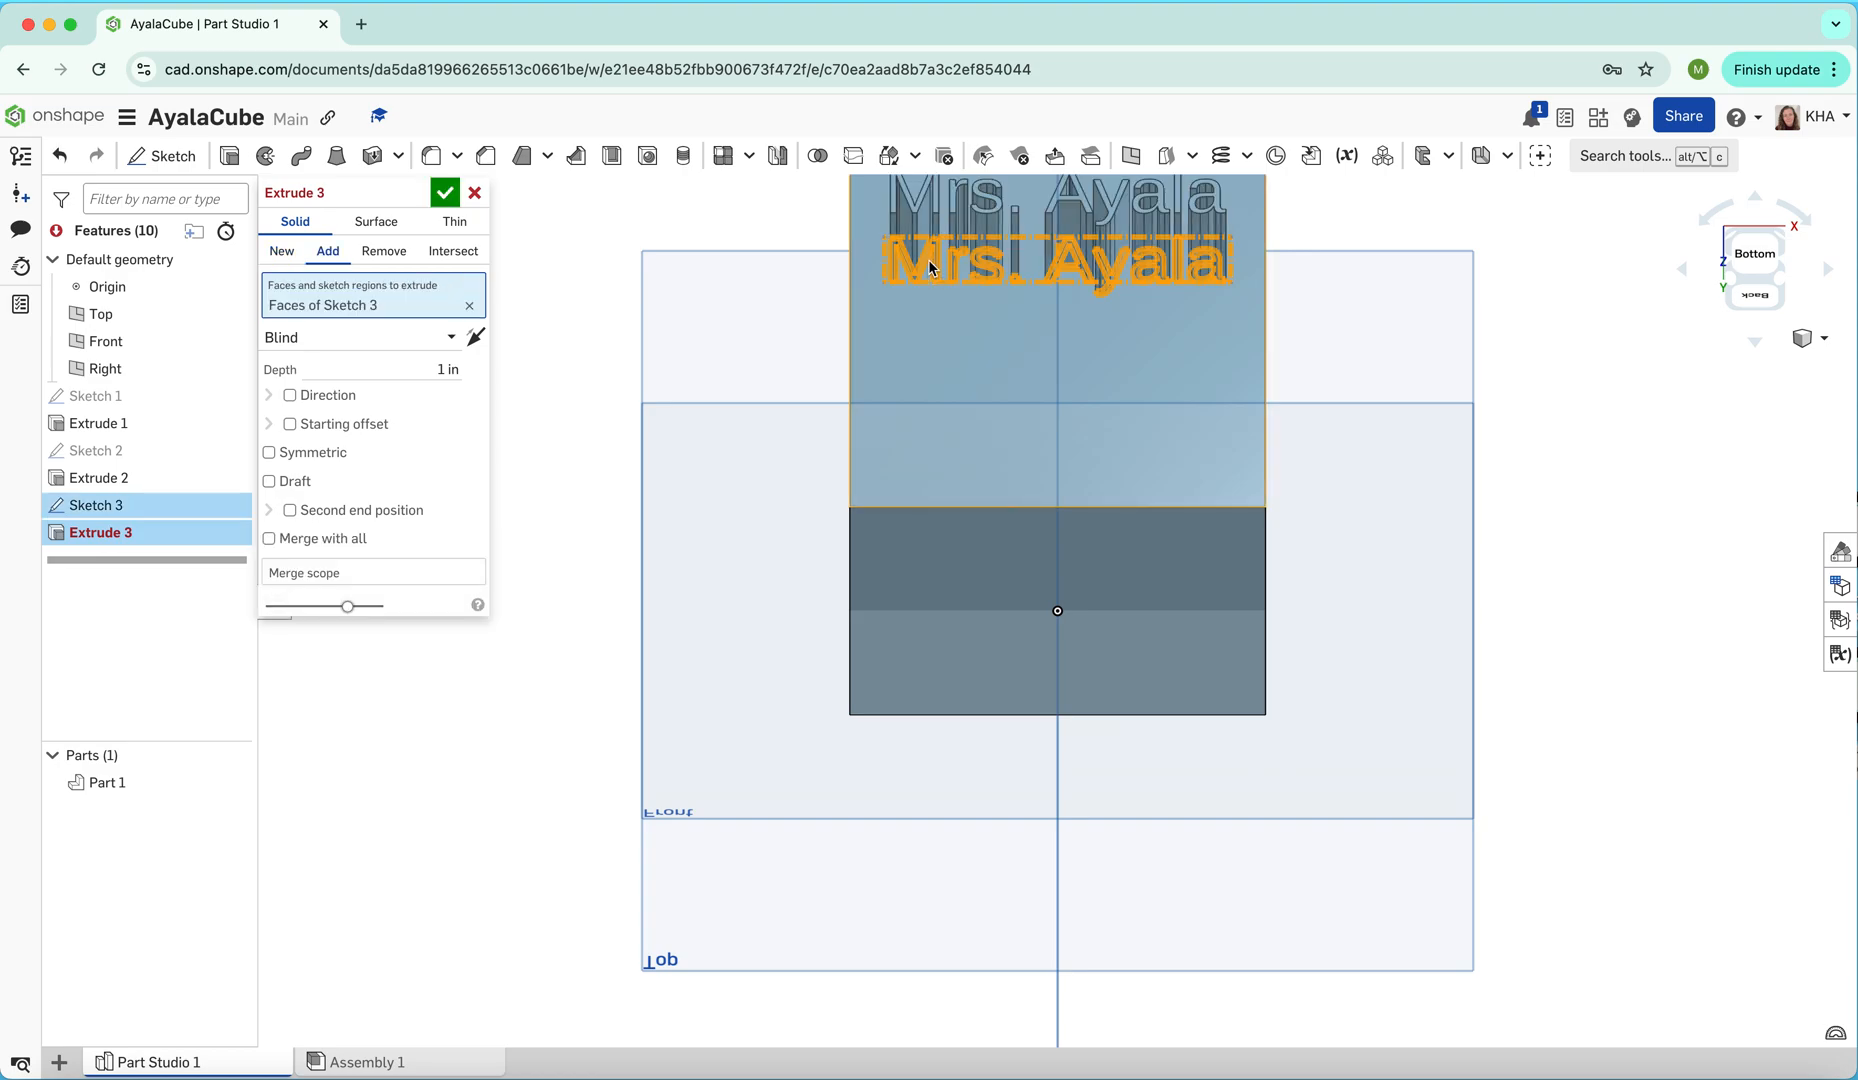
{"action": "left_click", "coordinate": [447, 370]}
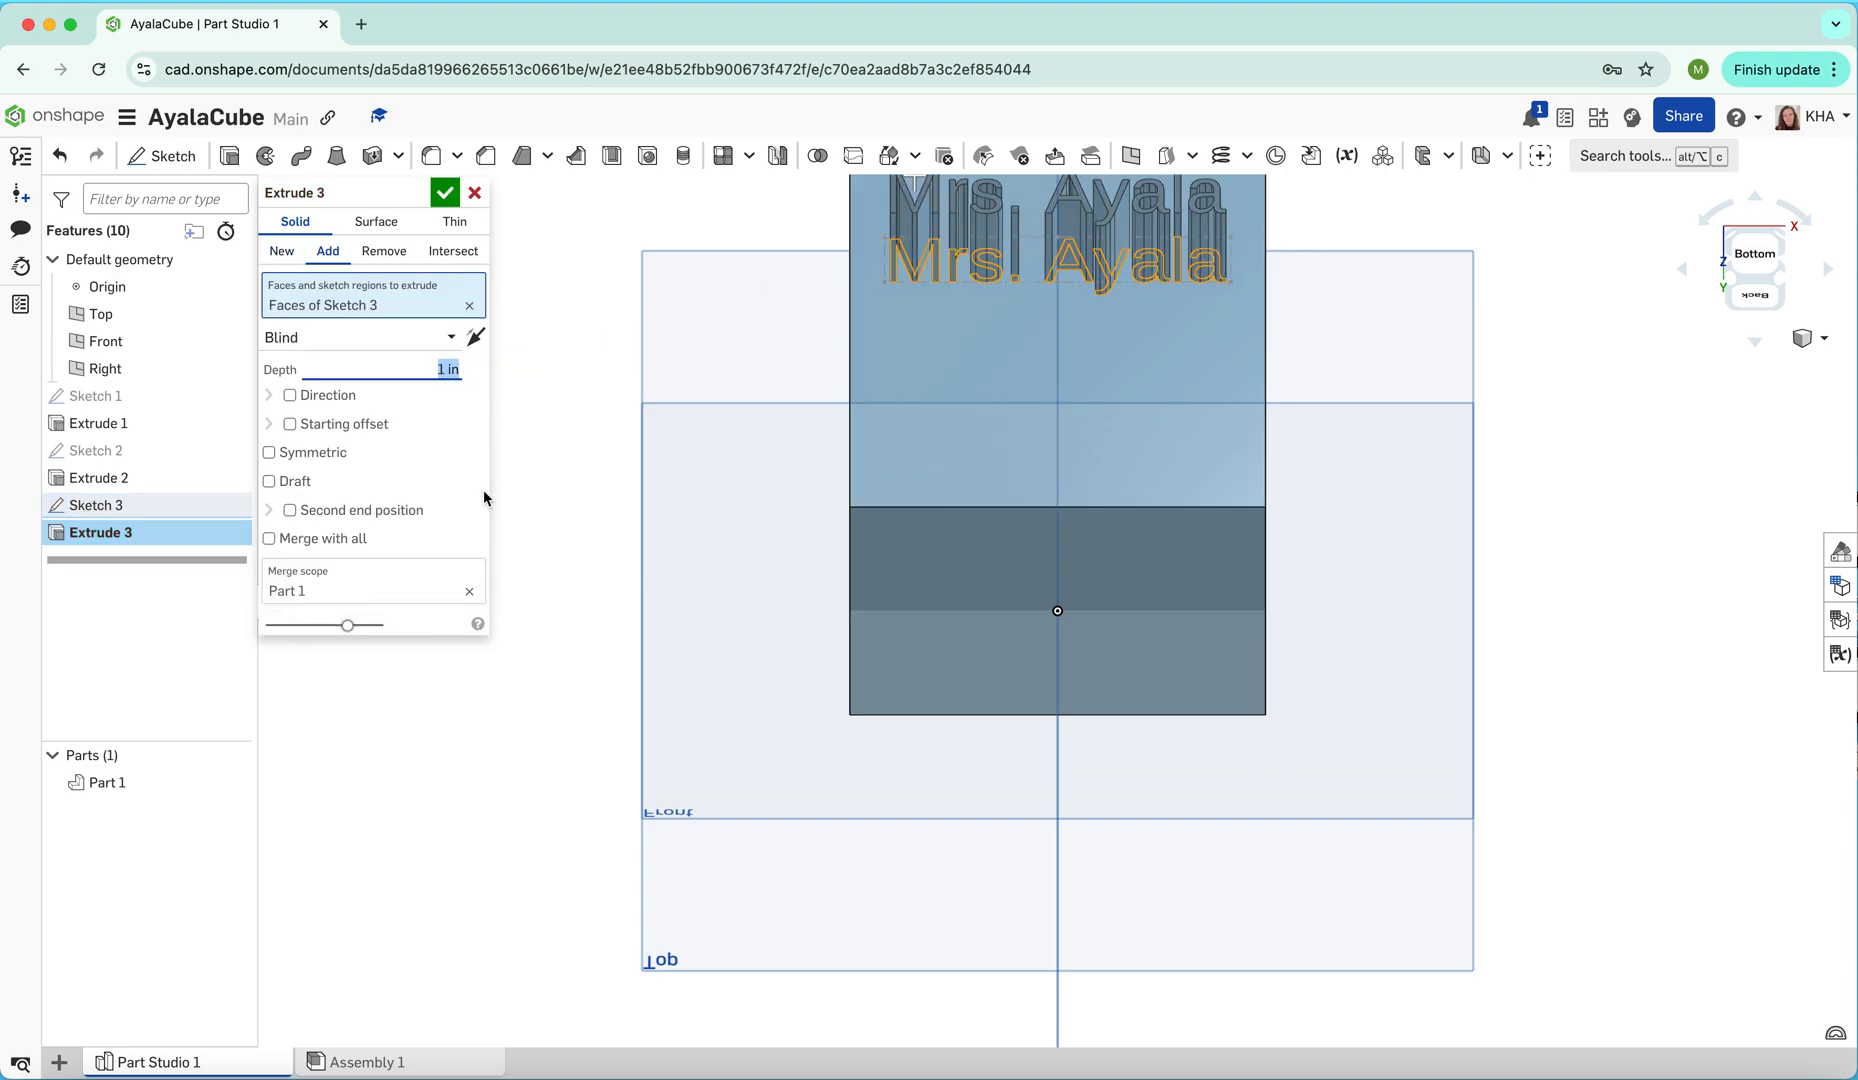
{"action": "key", "text": "BackSpace"}
{"action": "left_click", "coordinate": [446, 199]}
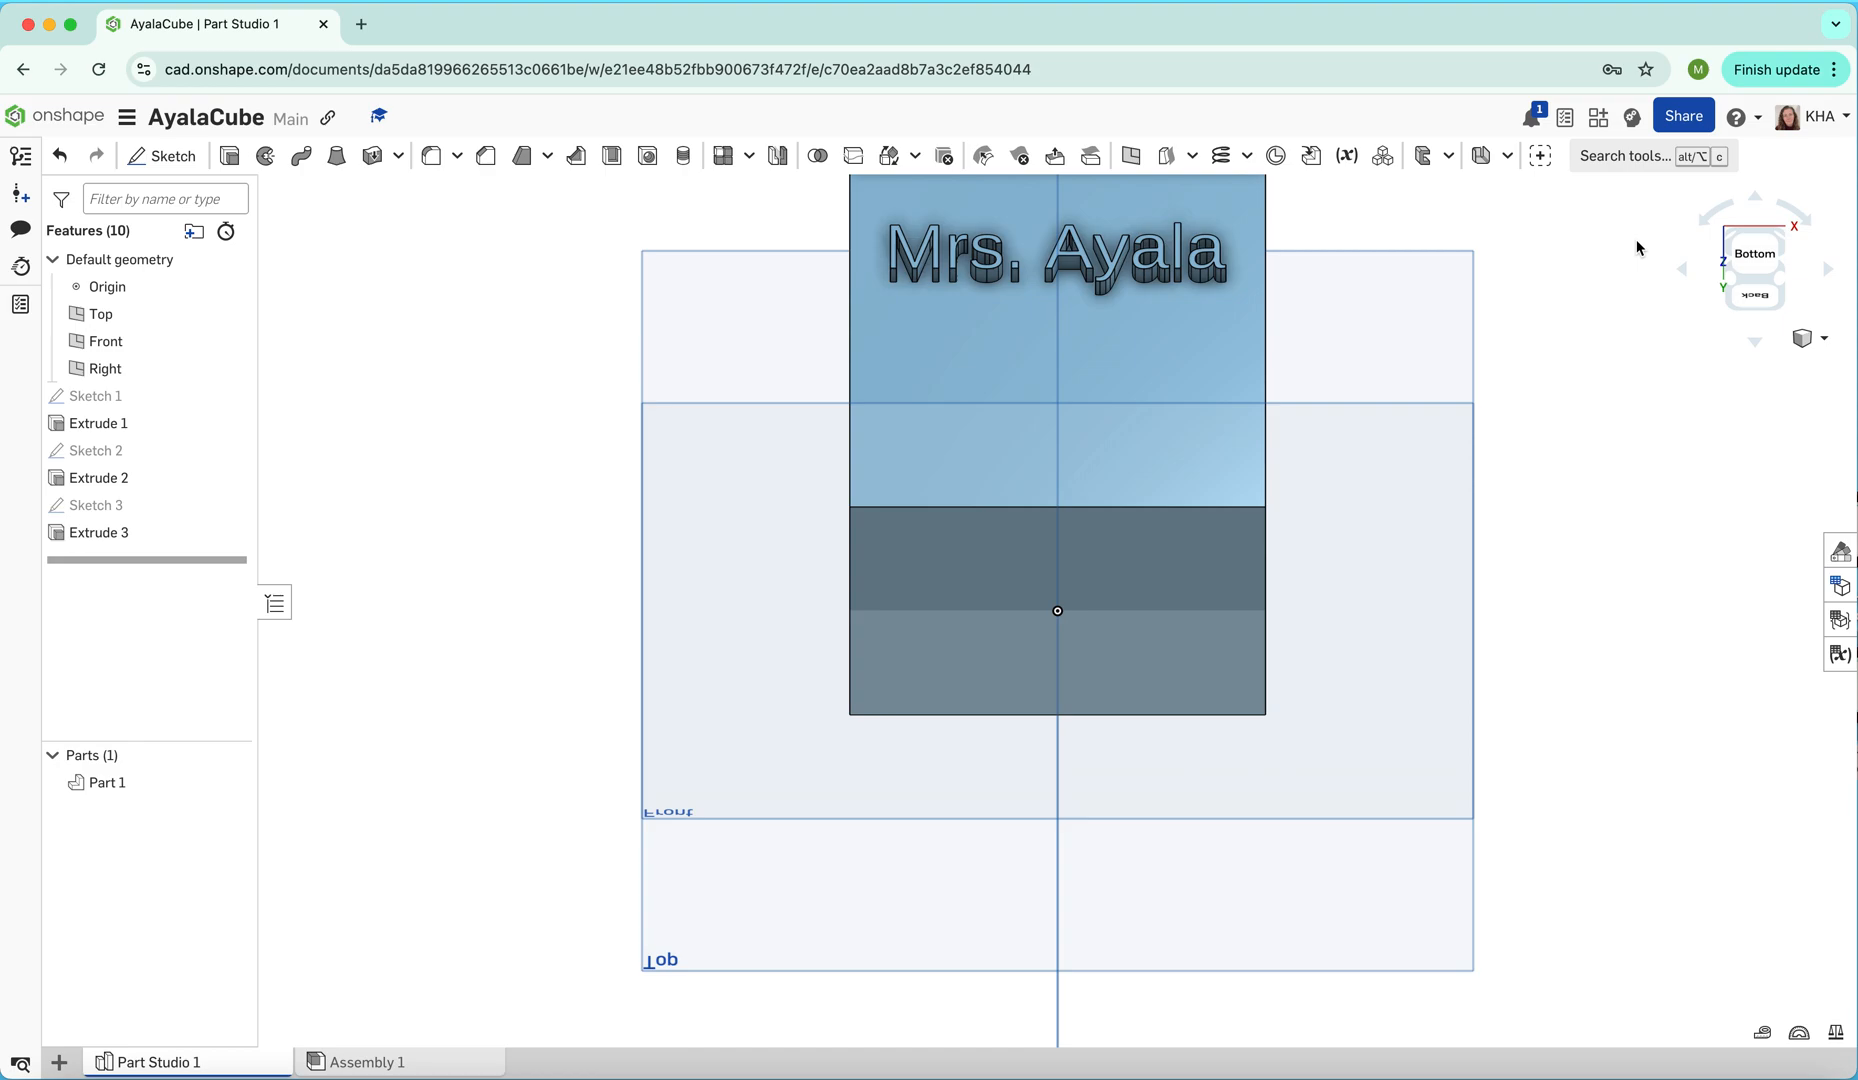
View the cube's bottom face straight on and start a new sketch on it
{"action": "left_click", "coordinate": [1755, 266]}
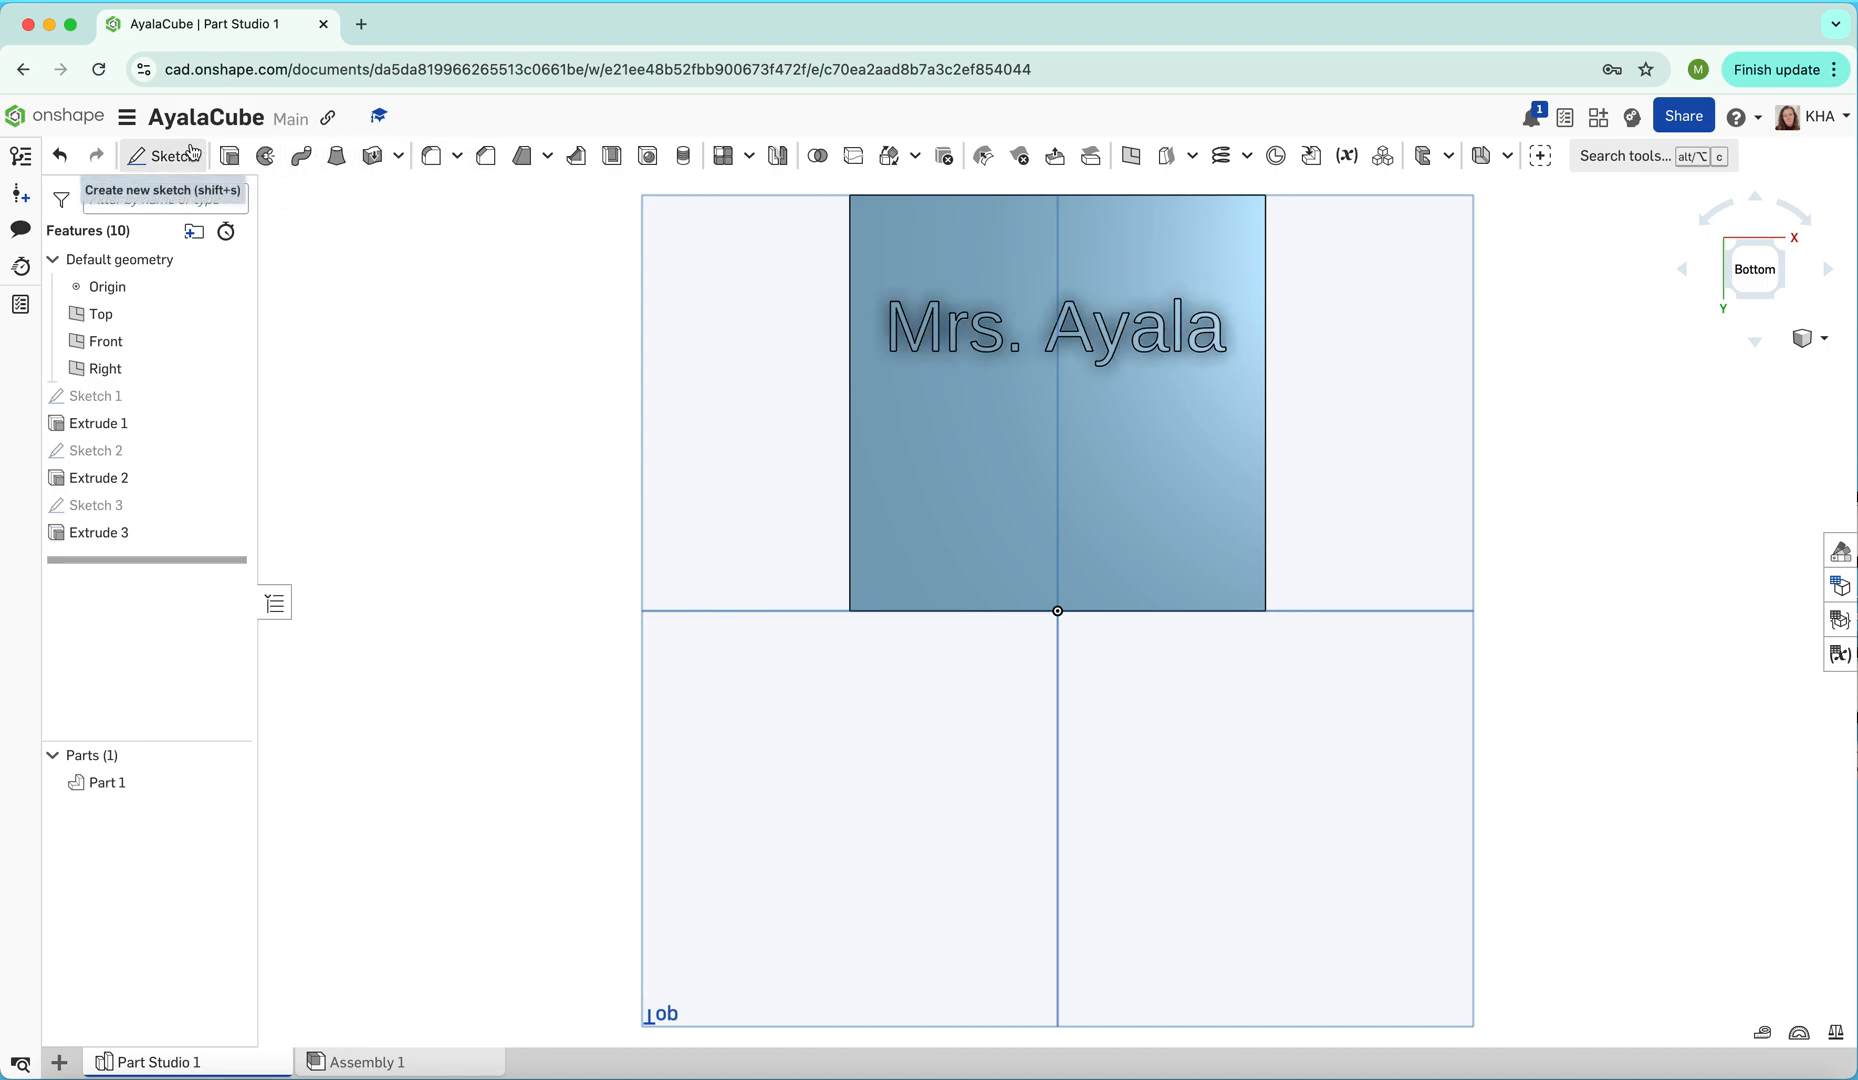
{"action": "left_click", "coordinate": [173, 158]}
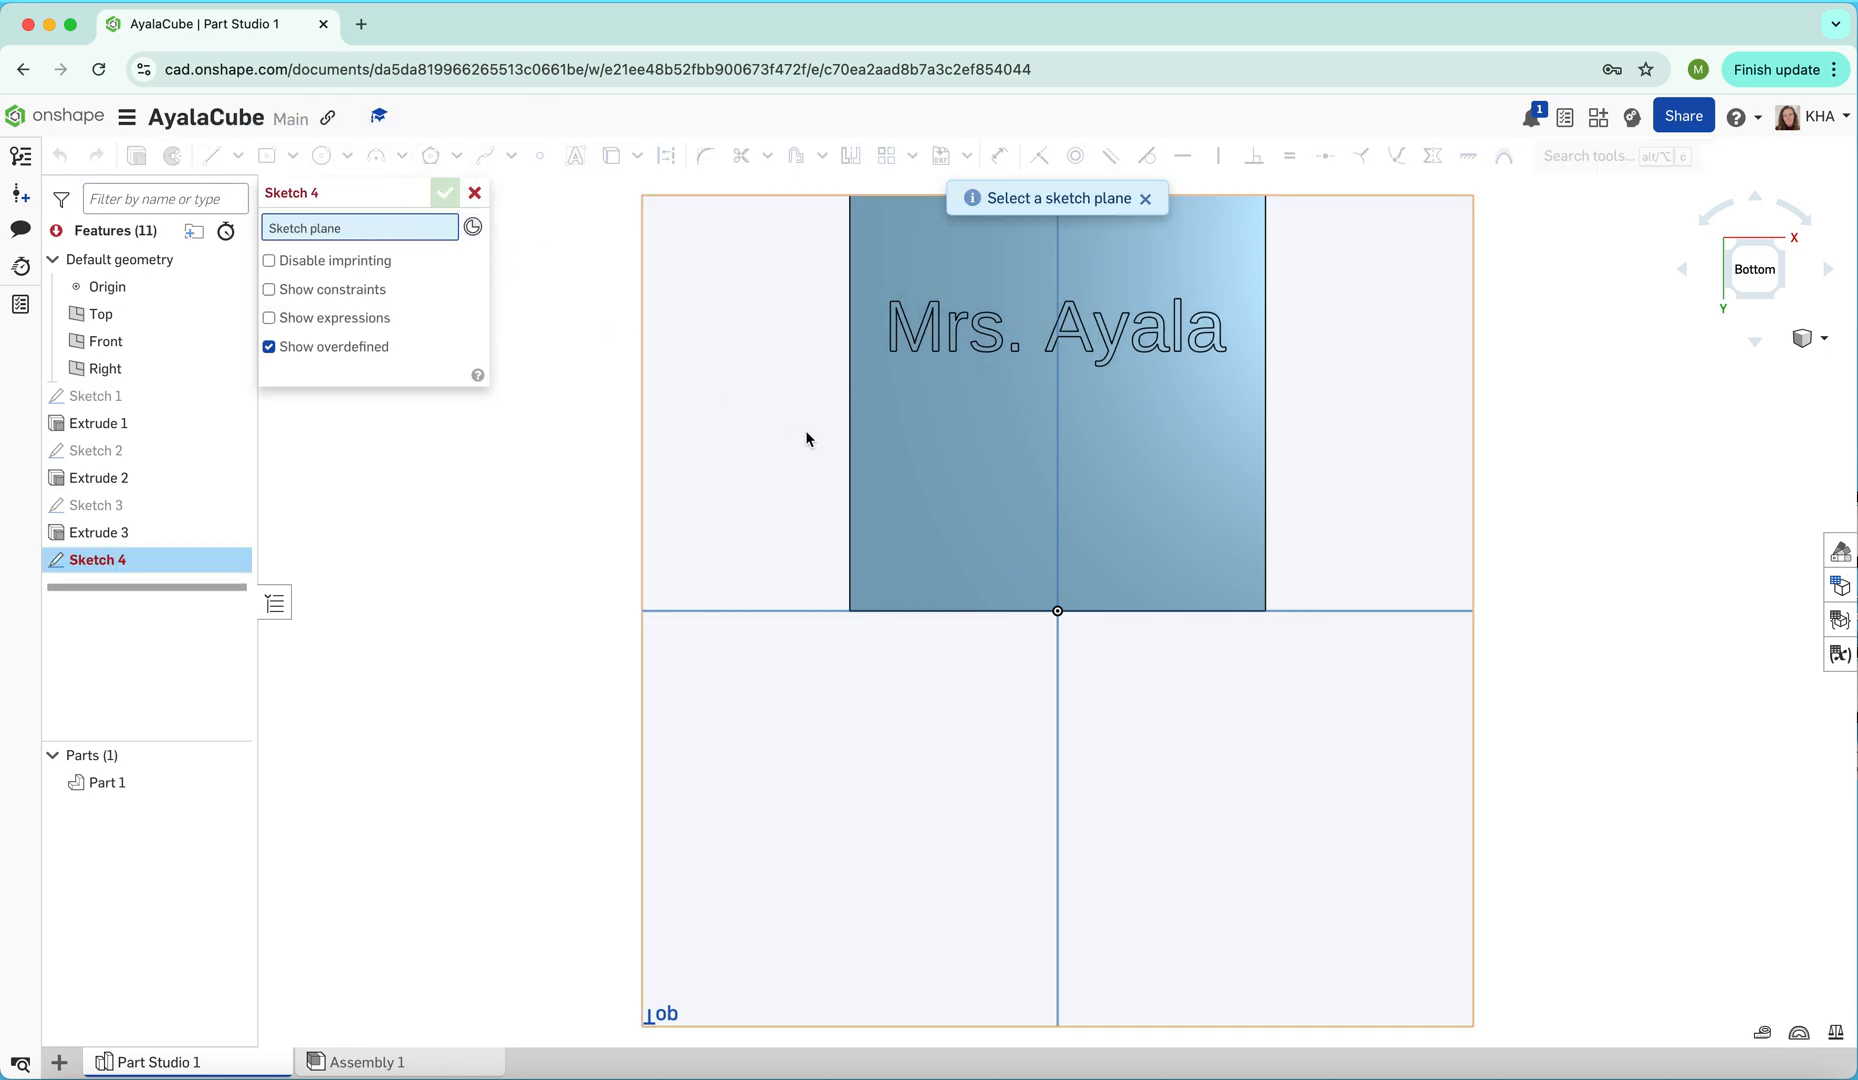
{"action": "left_click", "coordinate": [960, 519]}
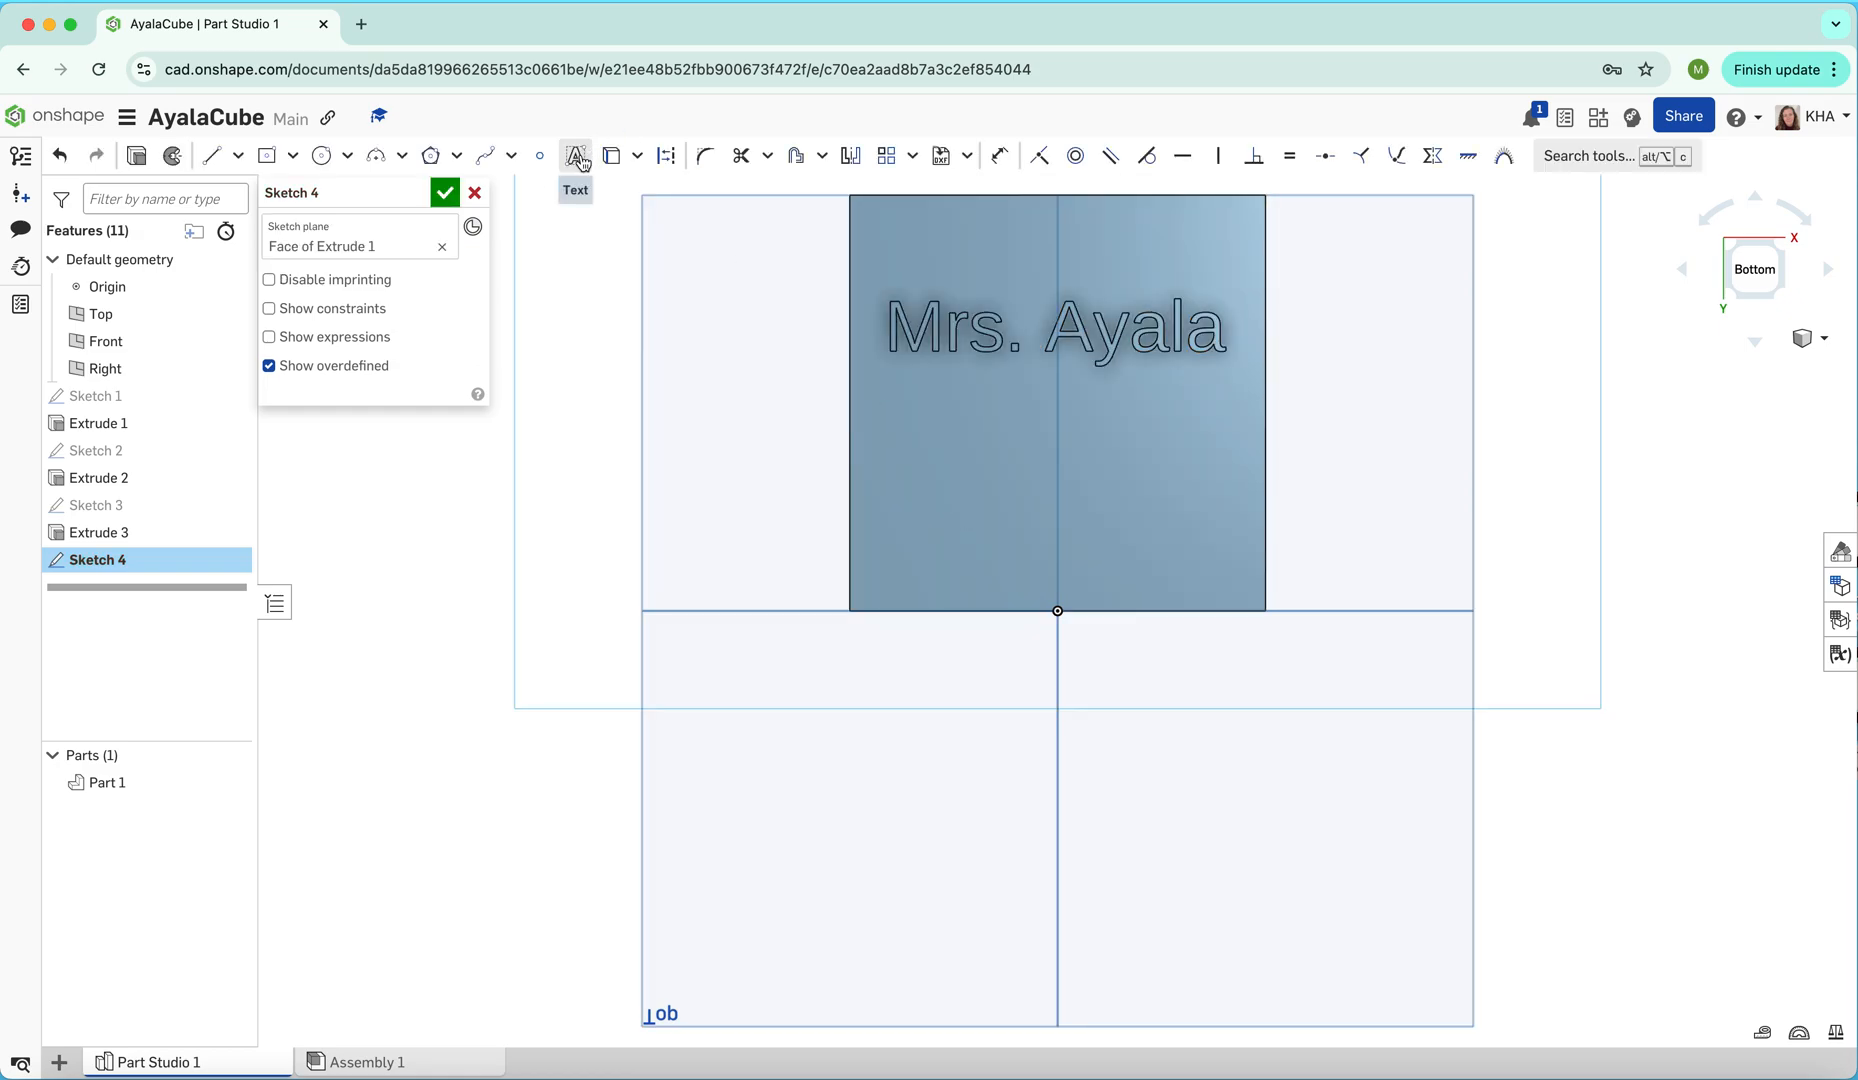
Add a text box reading "bottom" in the Arimo font beneath the raised name on the bottom face
{"action": "left_click", "coordinate": [578, 157]}
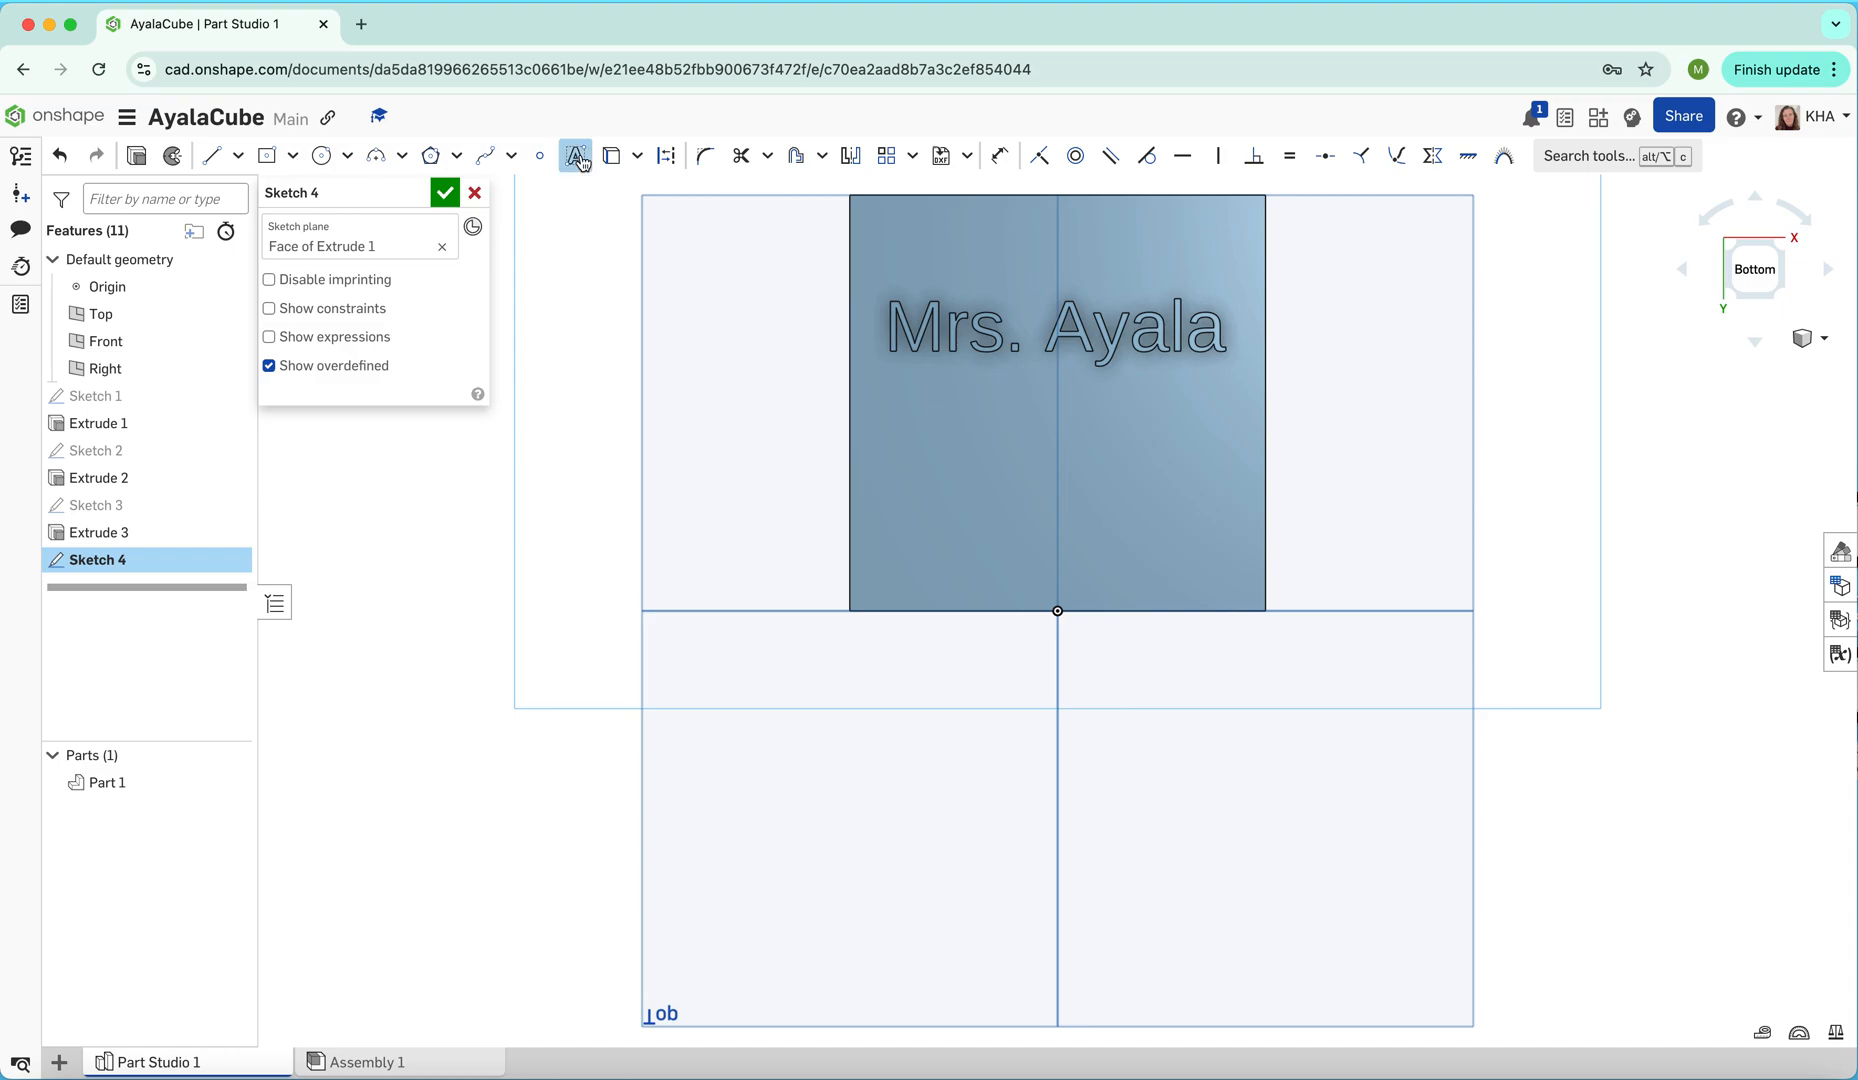
{"action": "left_click", "coordinate": [903, 485]}
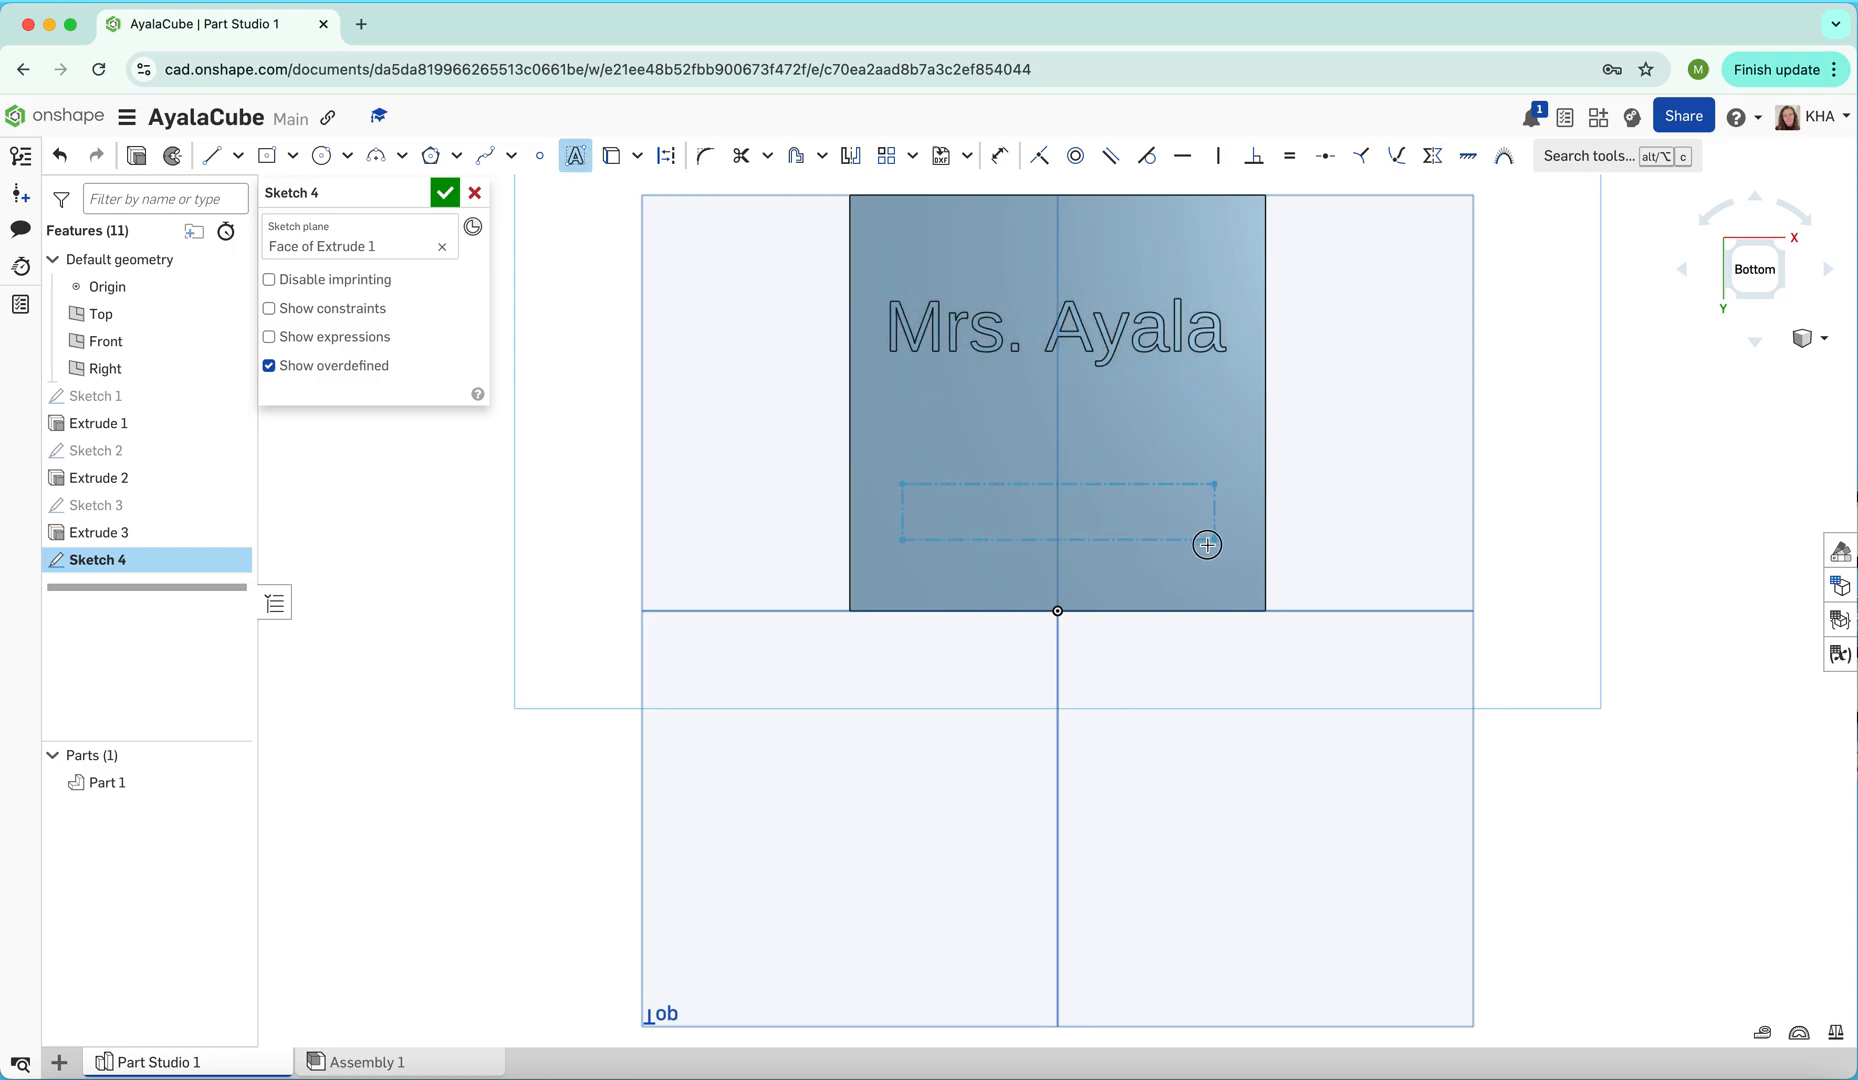
{"action": "left_click", "coordinate": [1208, 554]}
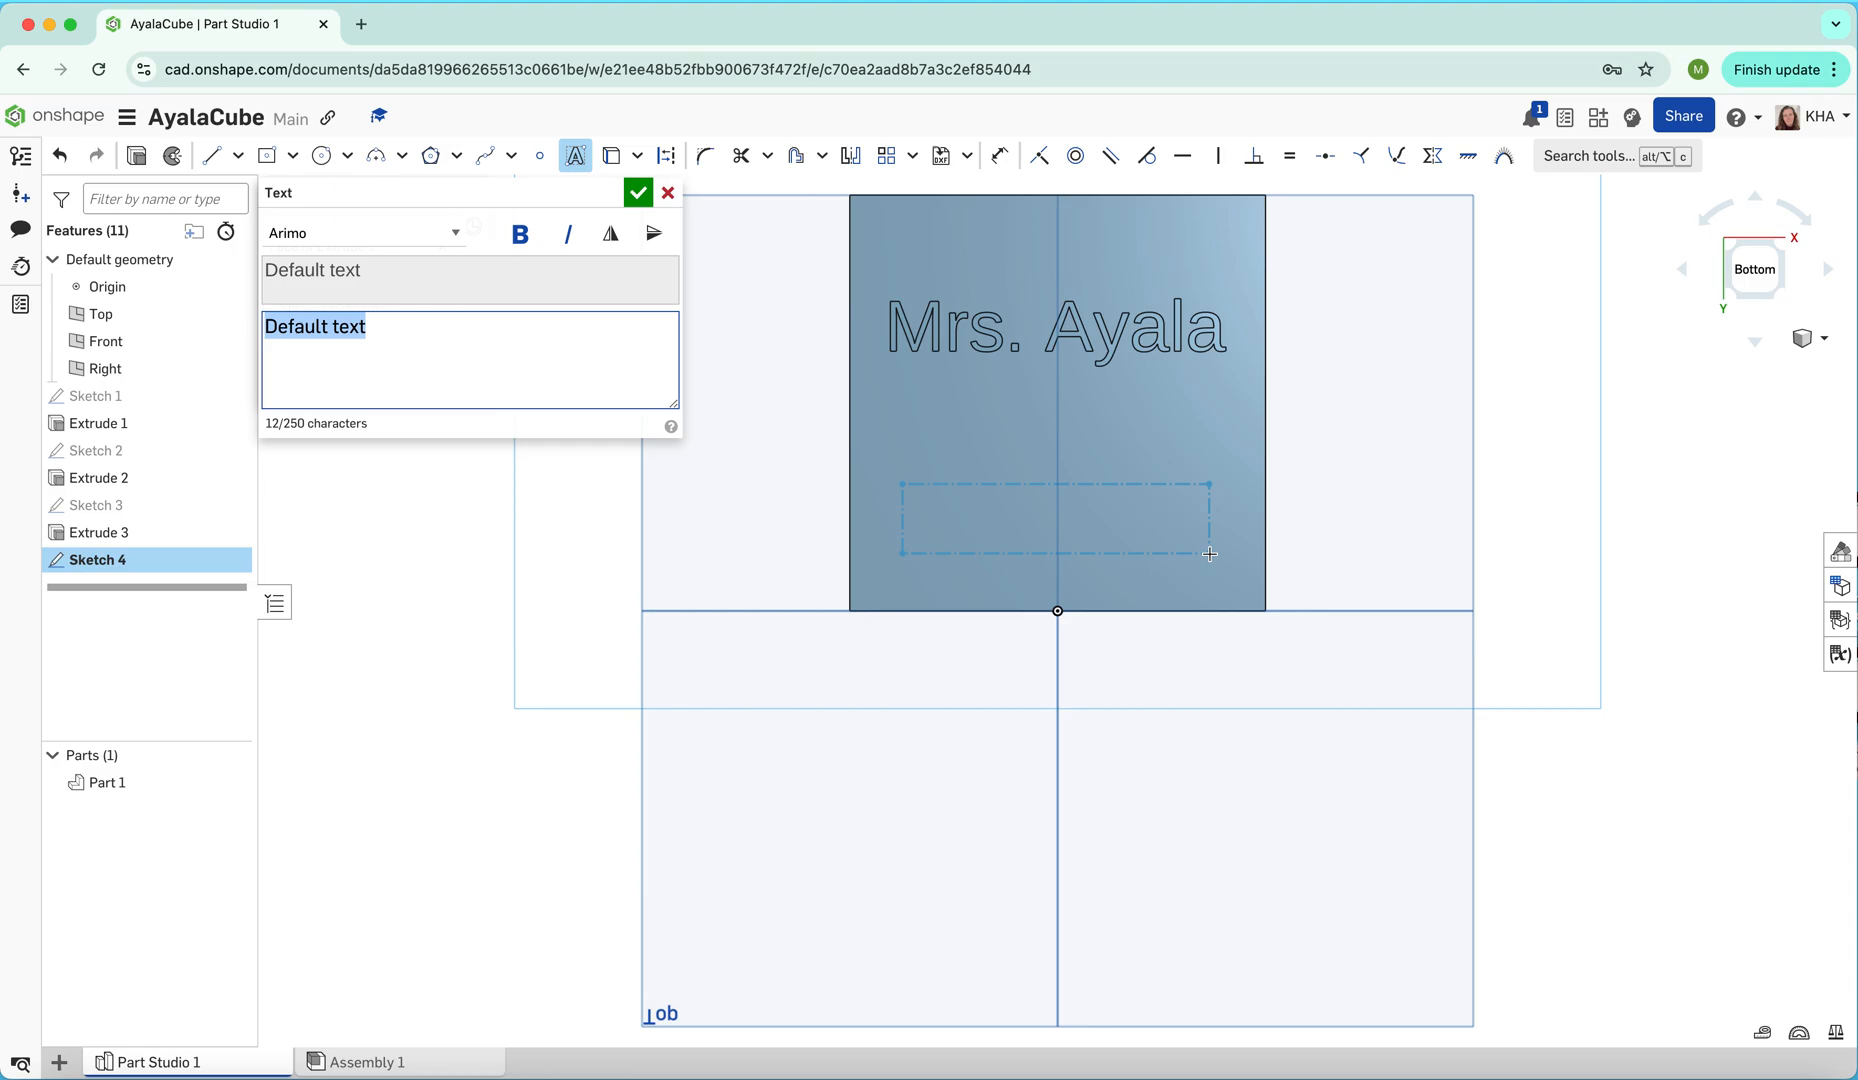
{"action": "type", "text": "bottom"}
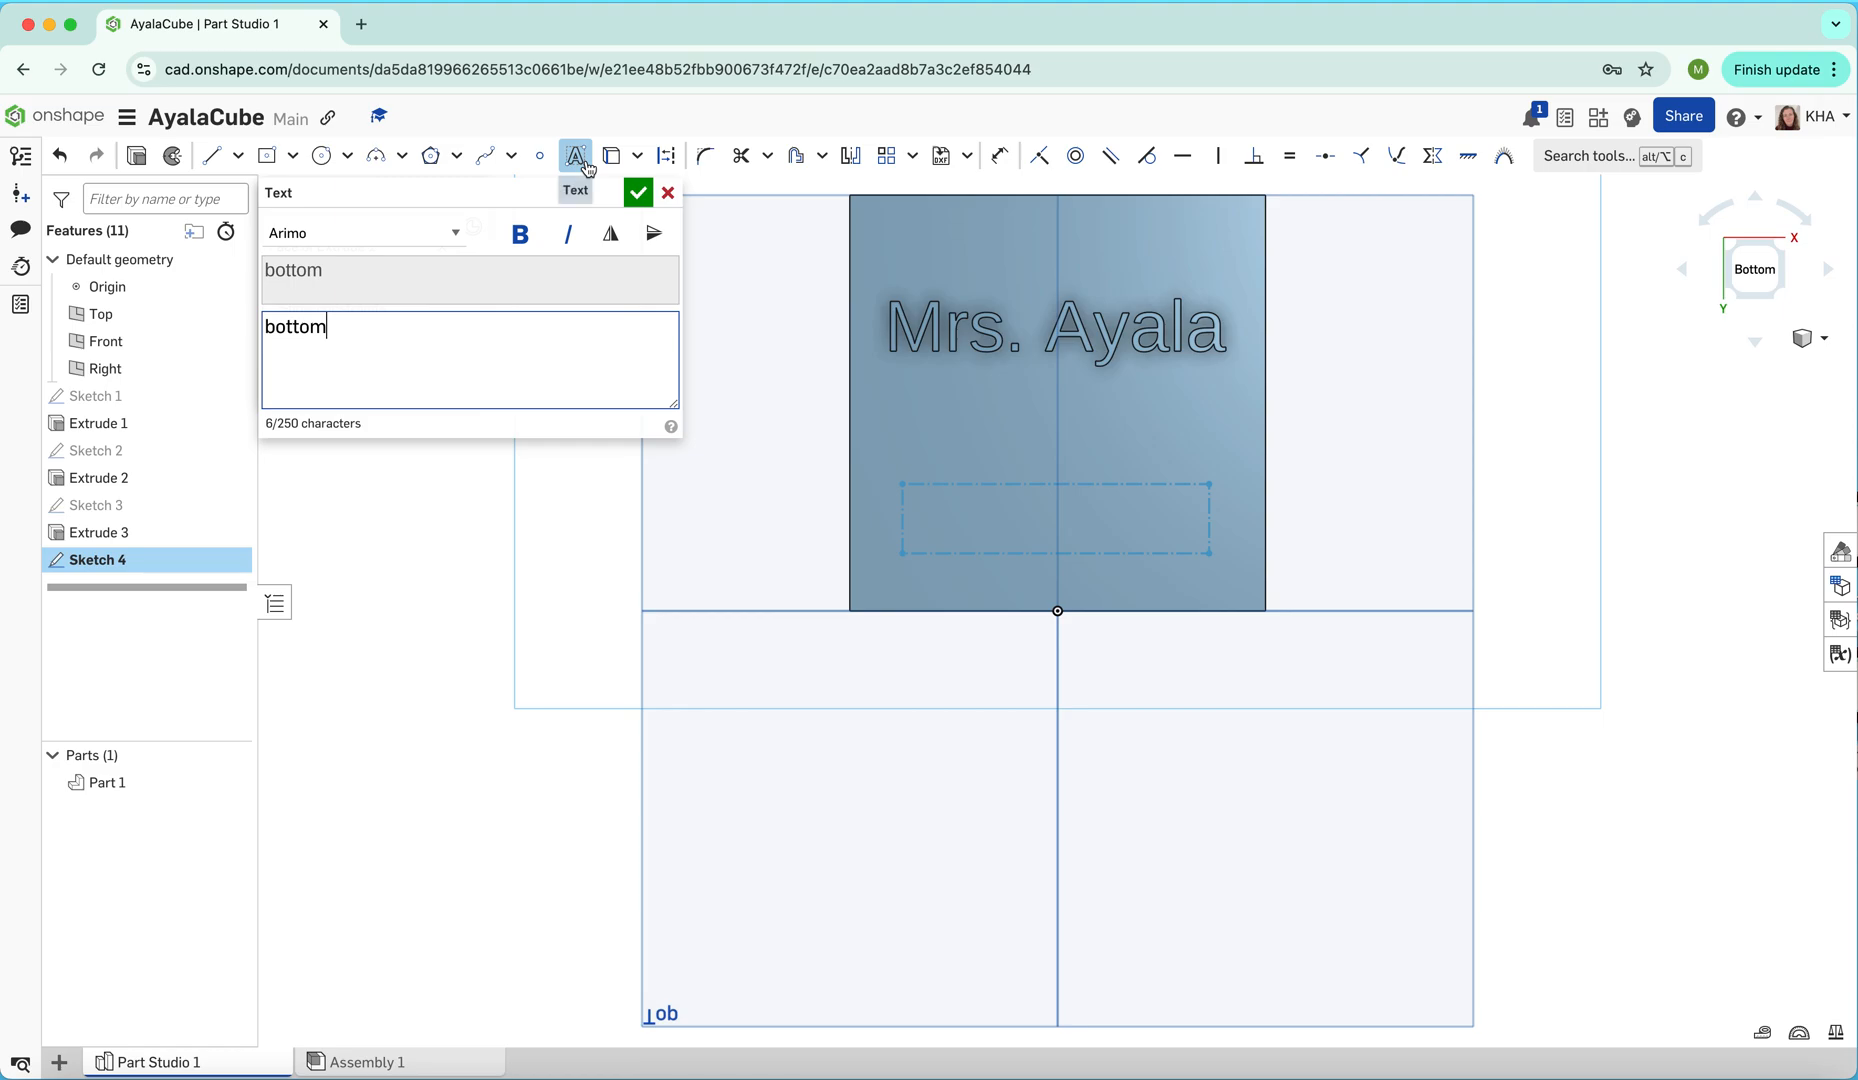
{"action": "left_click", "coordinate": [632, 190]}
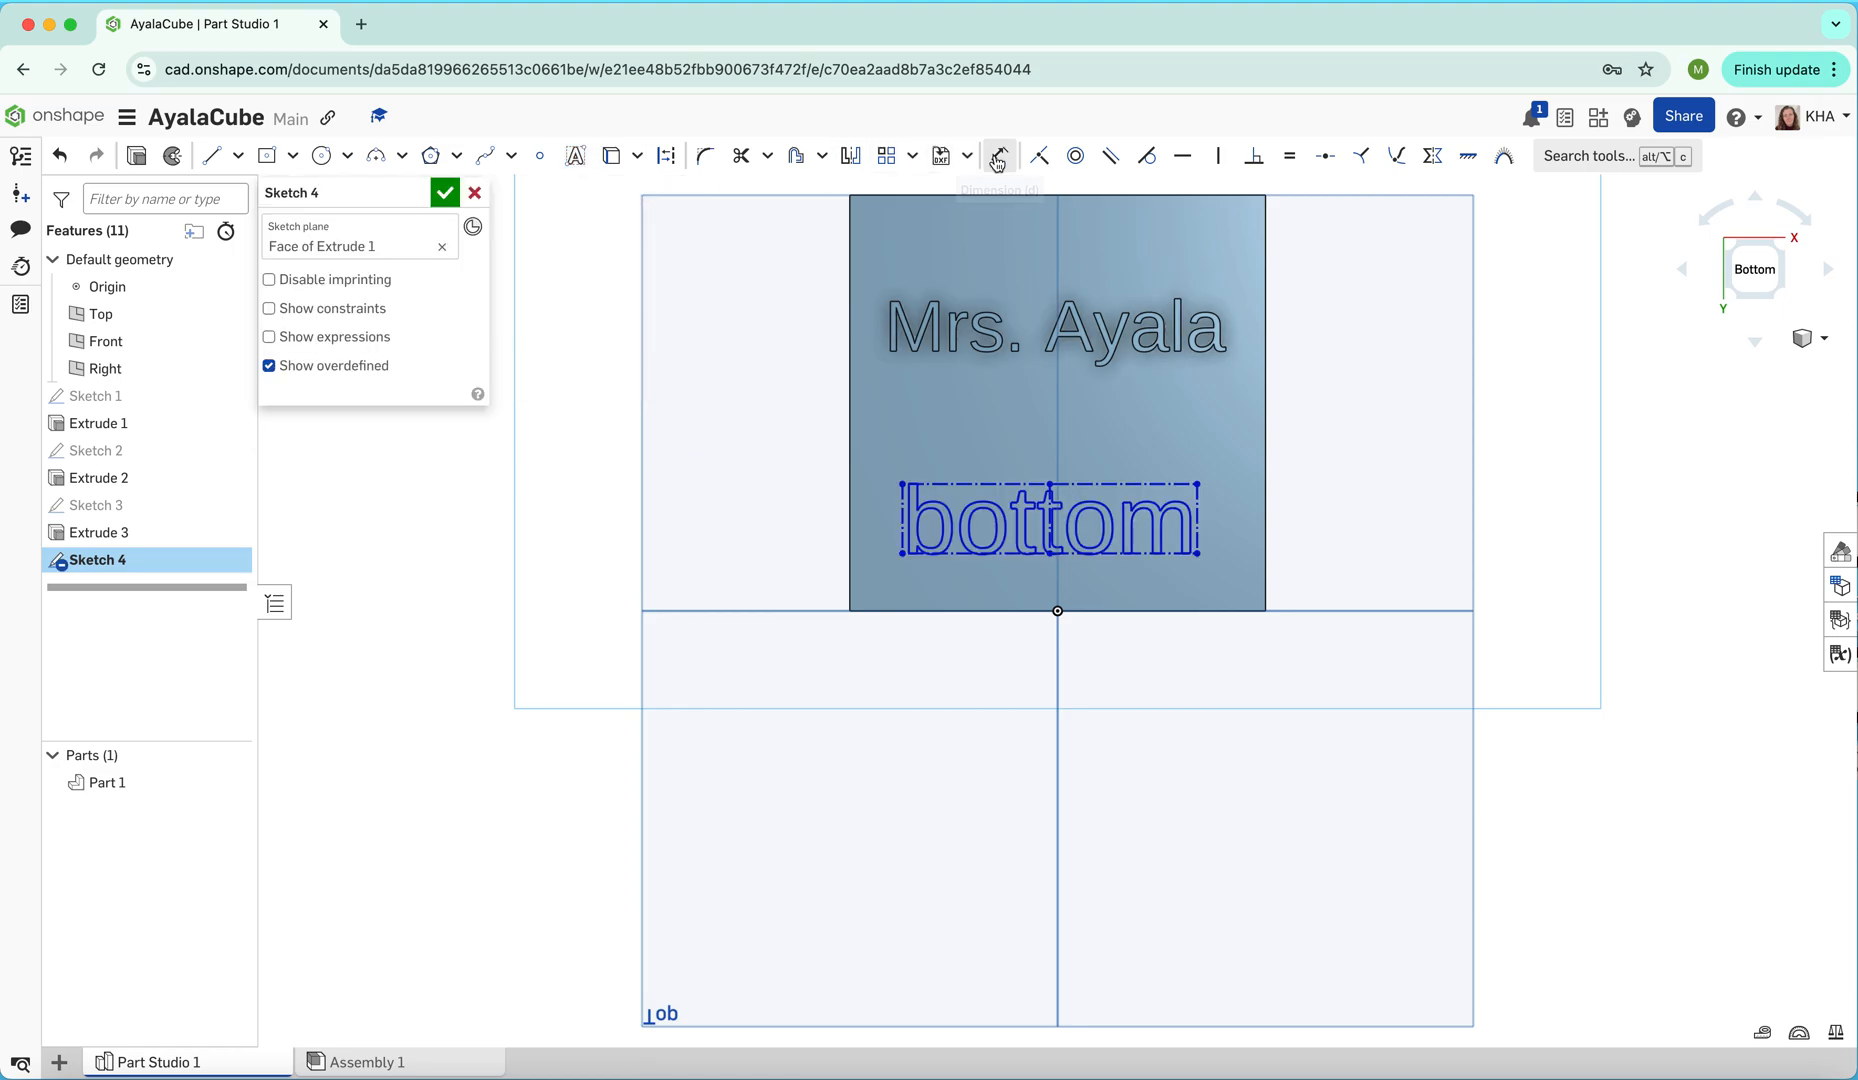
Dimension the "bottom" text box's left edge 0.5 in from the left edge of the cube's bottom face
{"action": "left_click", "coordinate": [999, 155]}
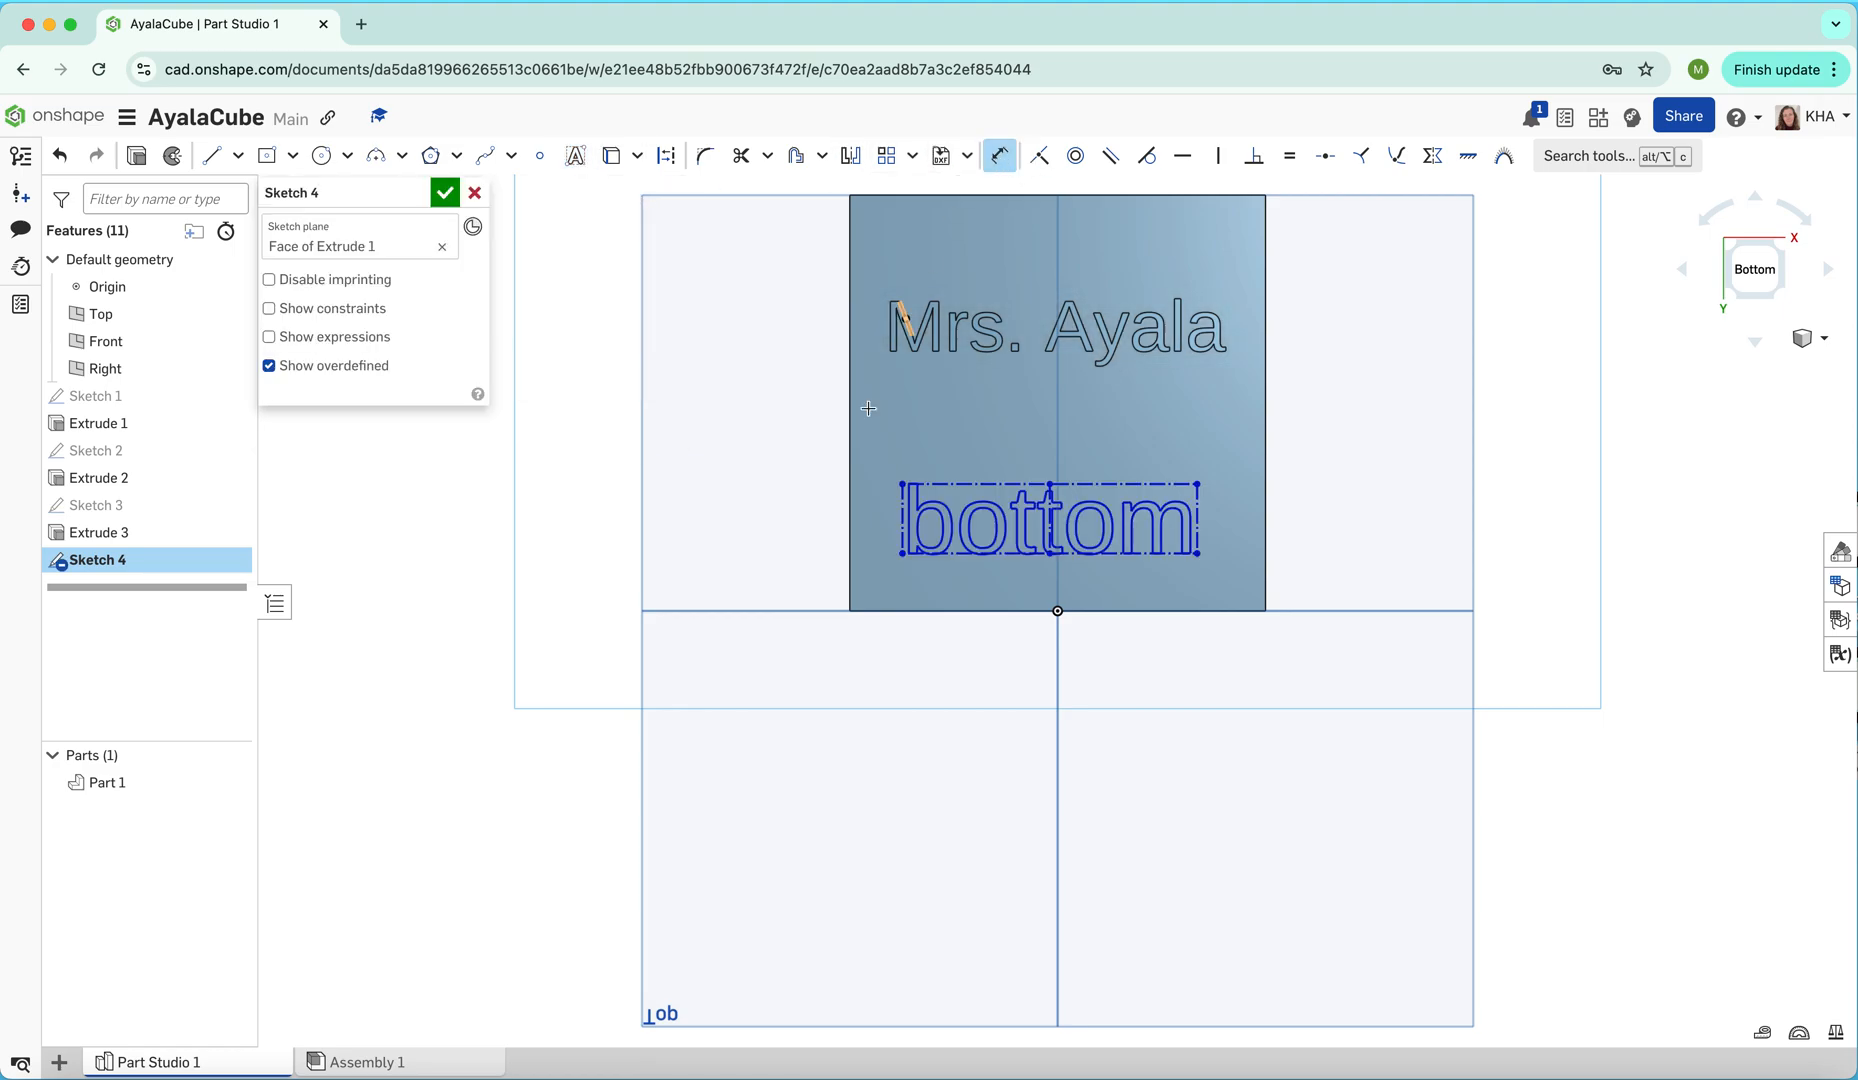
{"action": "left_click", "coordinate": [850, 485]}
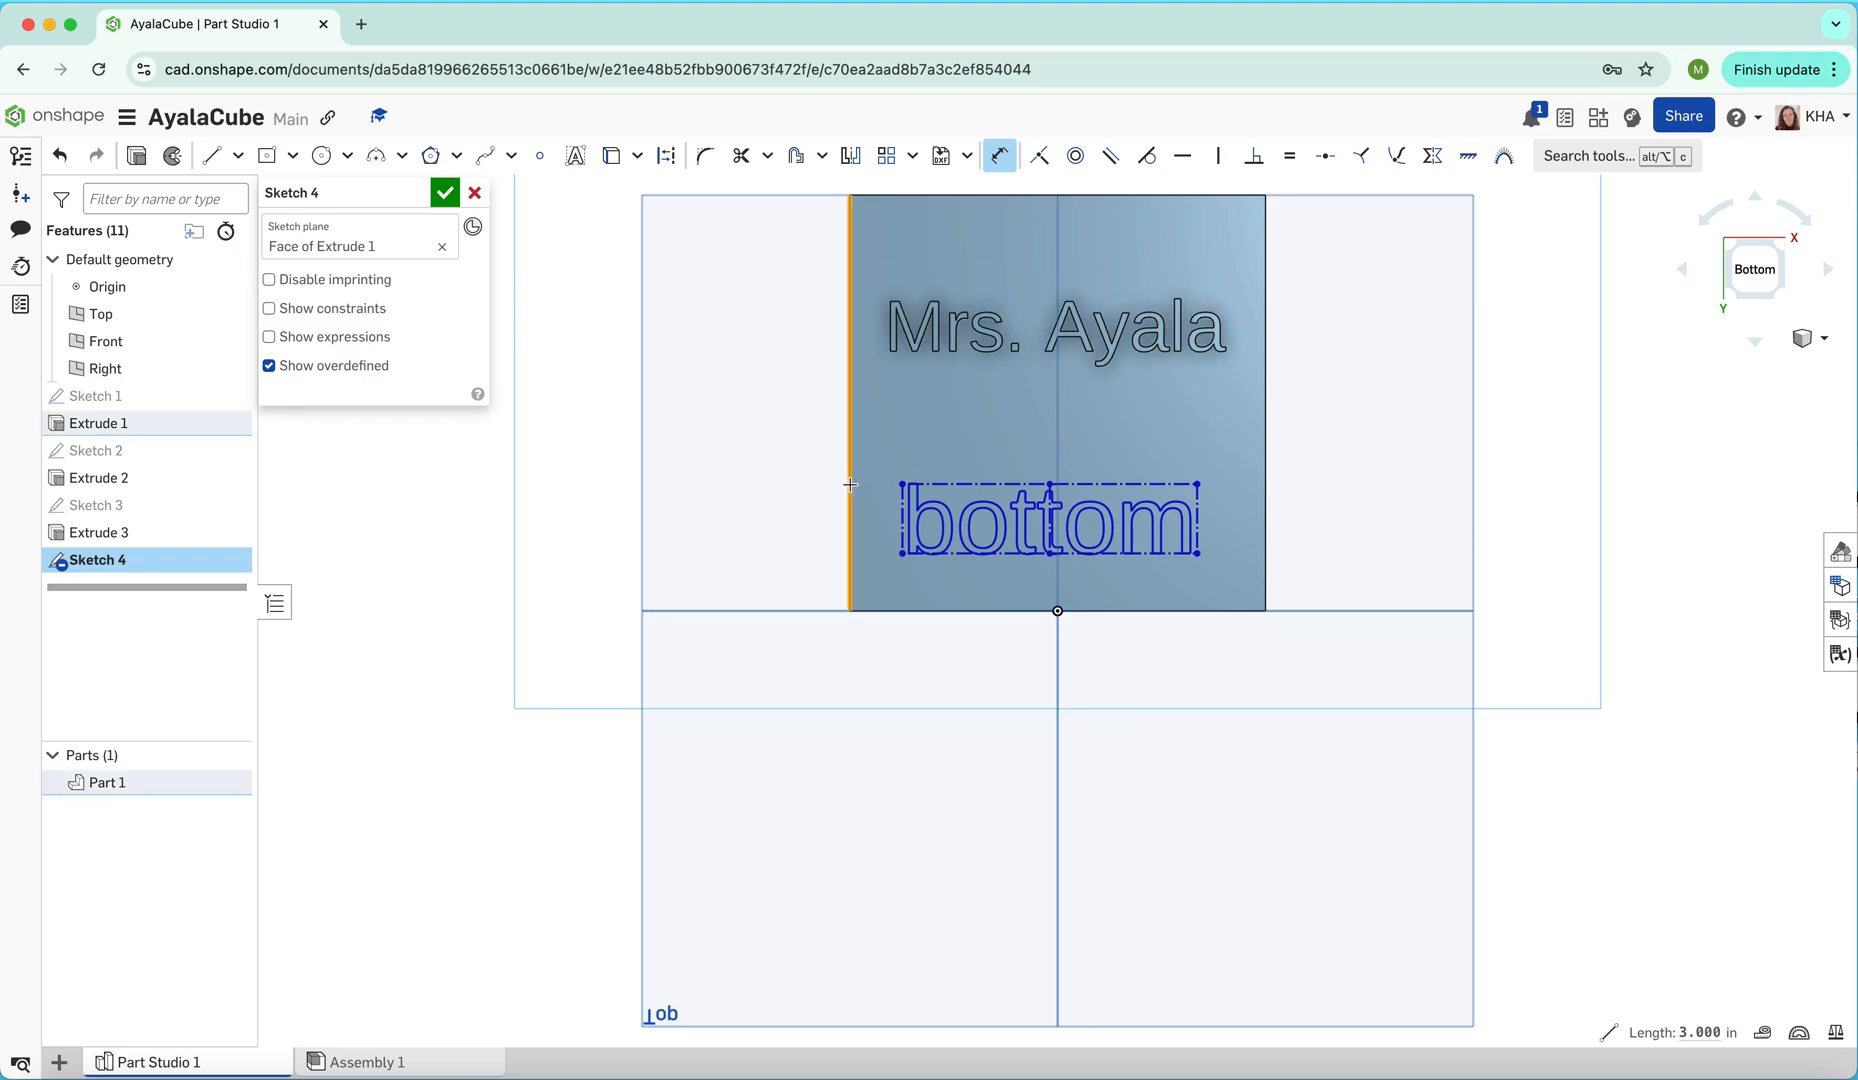
{"action": "left_click", "coordinate": [902, 503]}
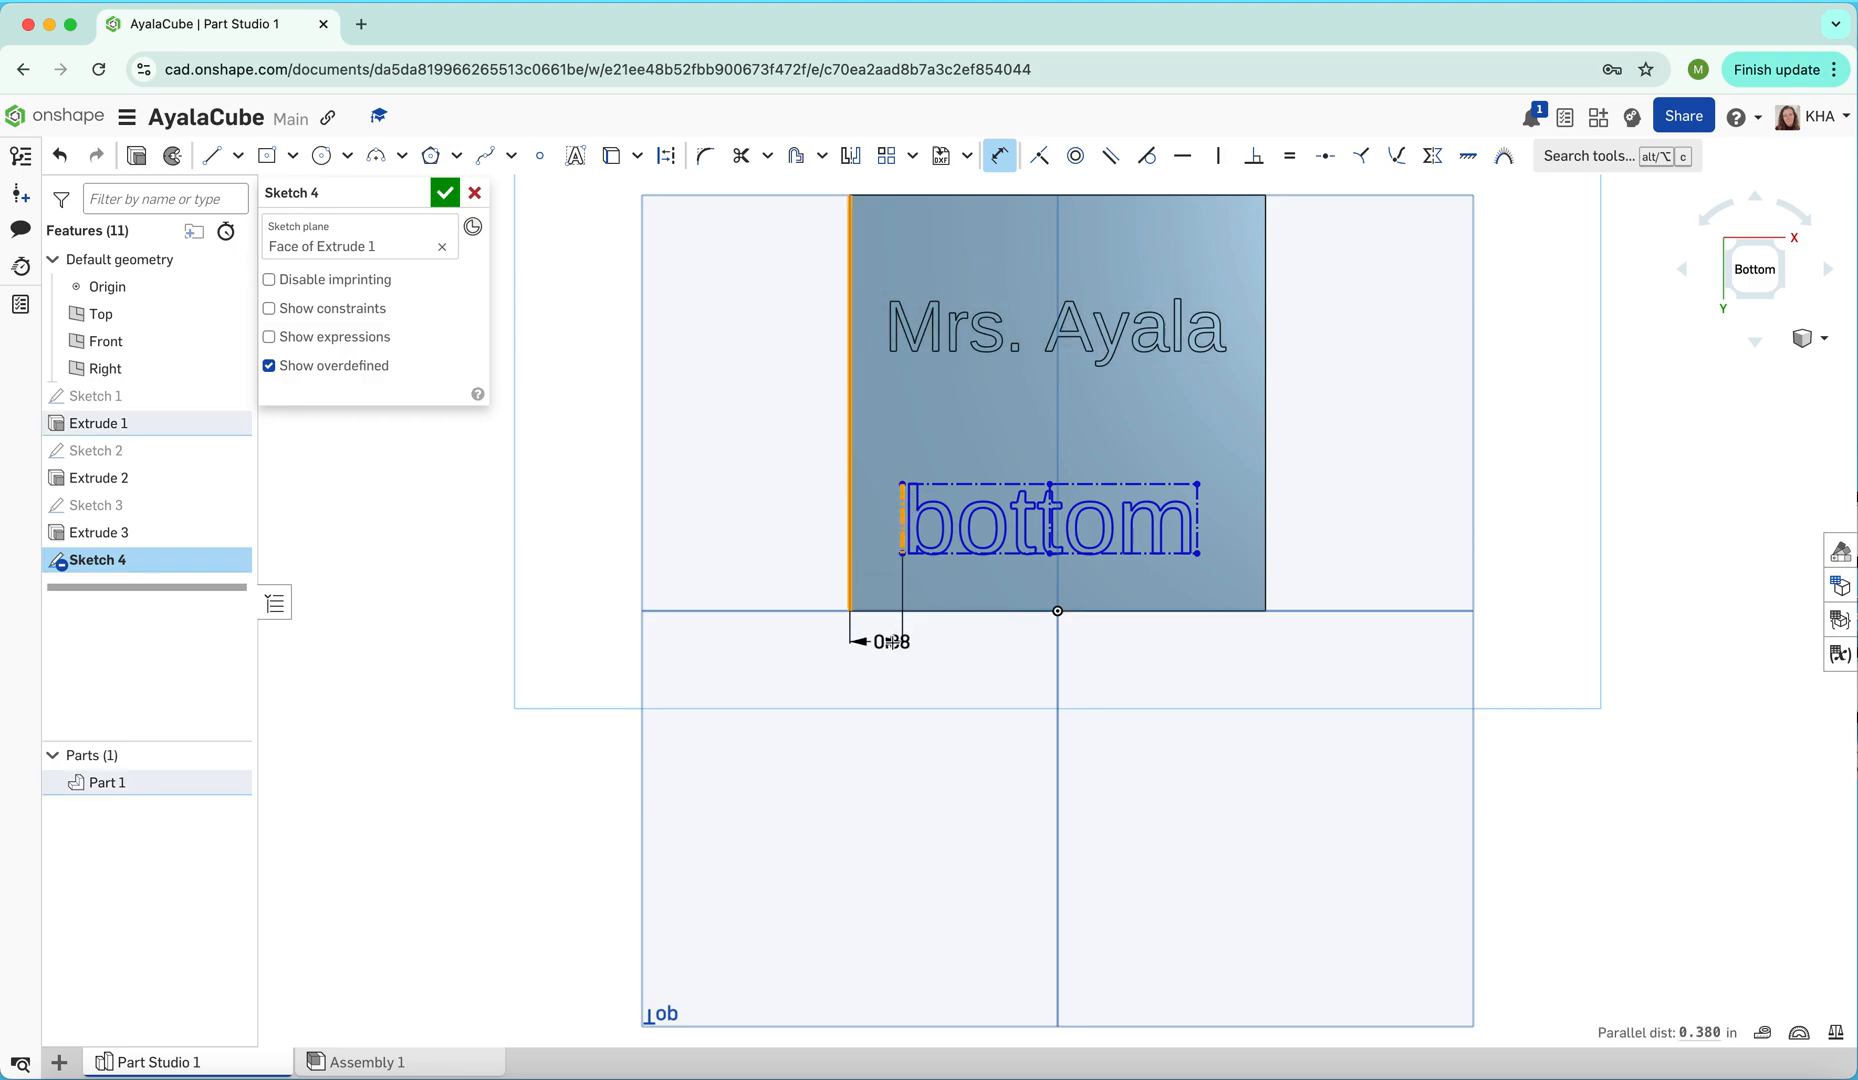
{"action": "left_click", "coordinate": [891, 641]}
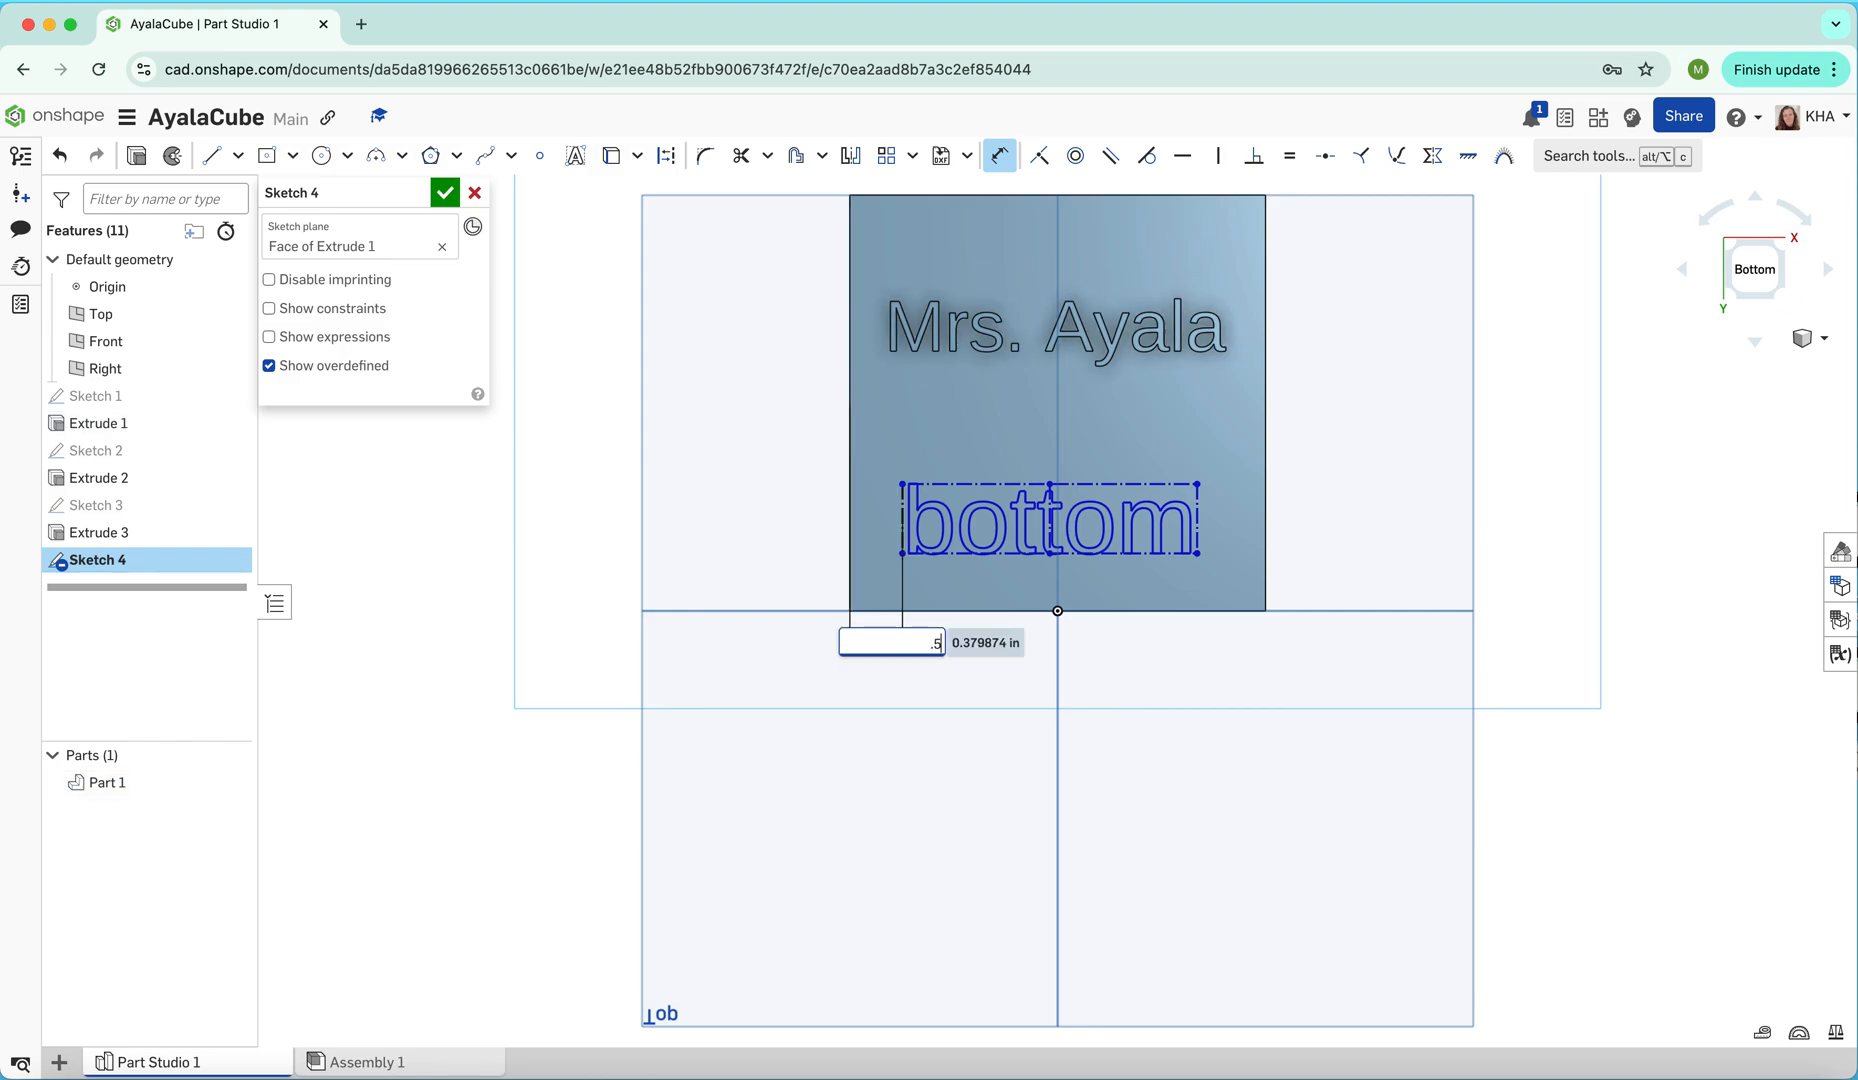
{"action": "type", "text": ".5"}
{"action": "key", "text": "Return"}
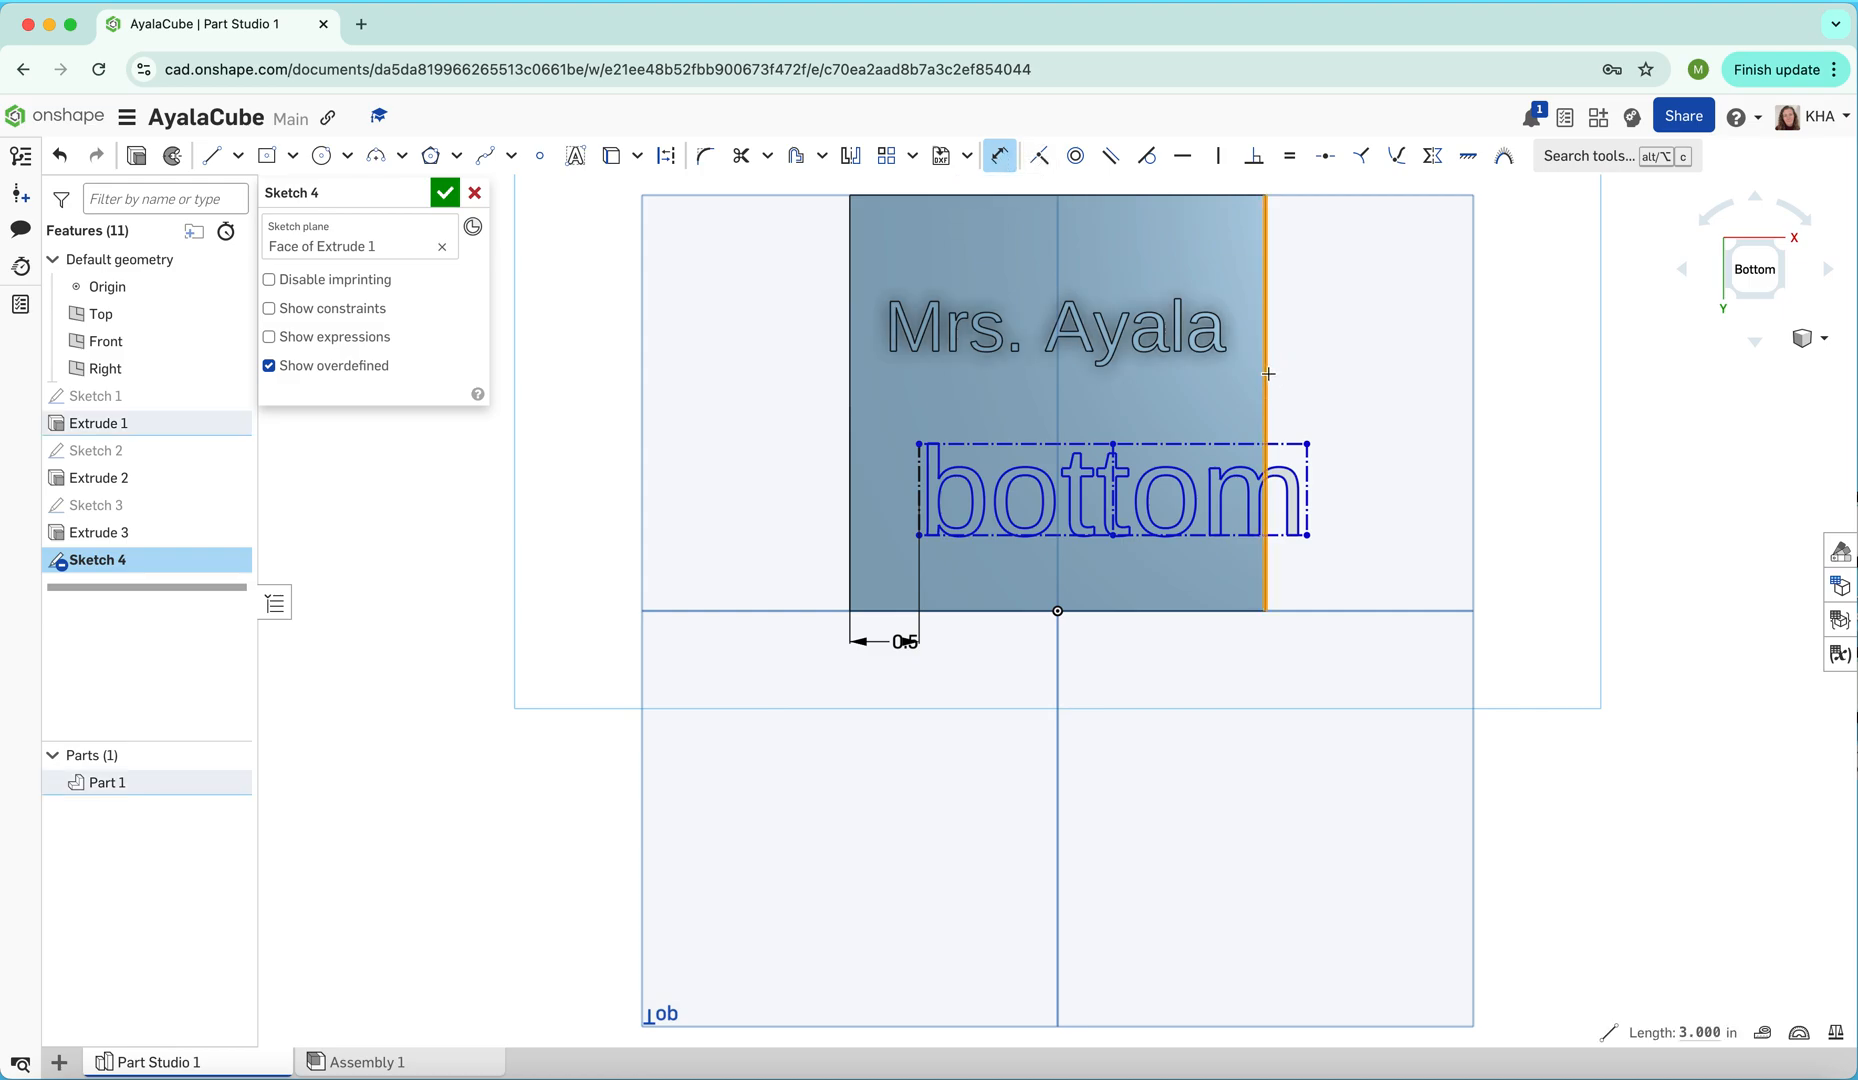
Dimension the "bottom" text box's right edge 0.5 in inside the right edge of the cube's bottom face
{"action": "left_click", "coordinate": [1268, 373]}
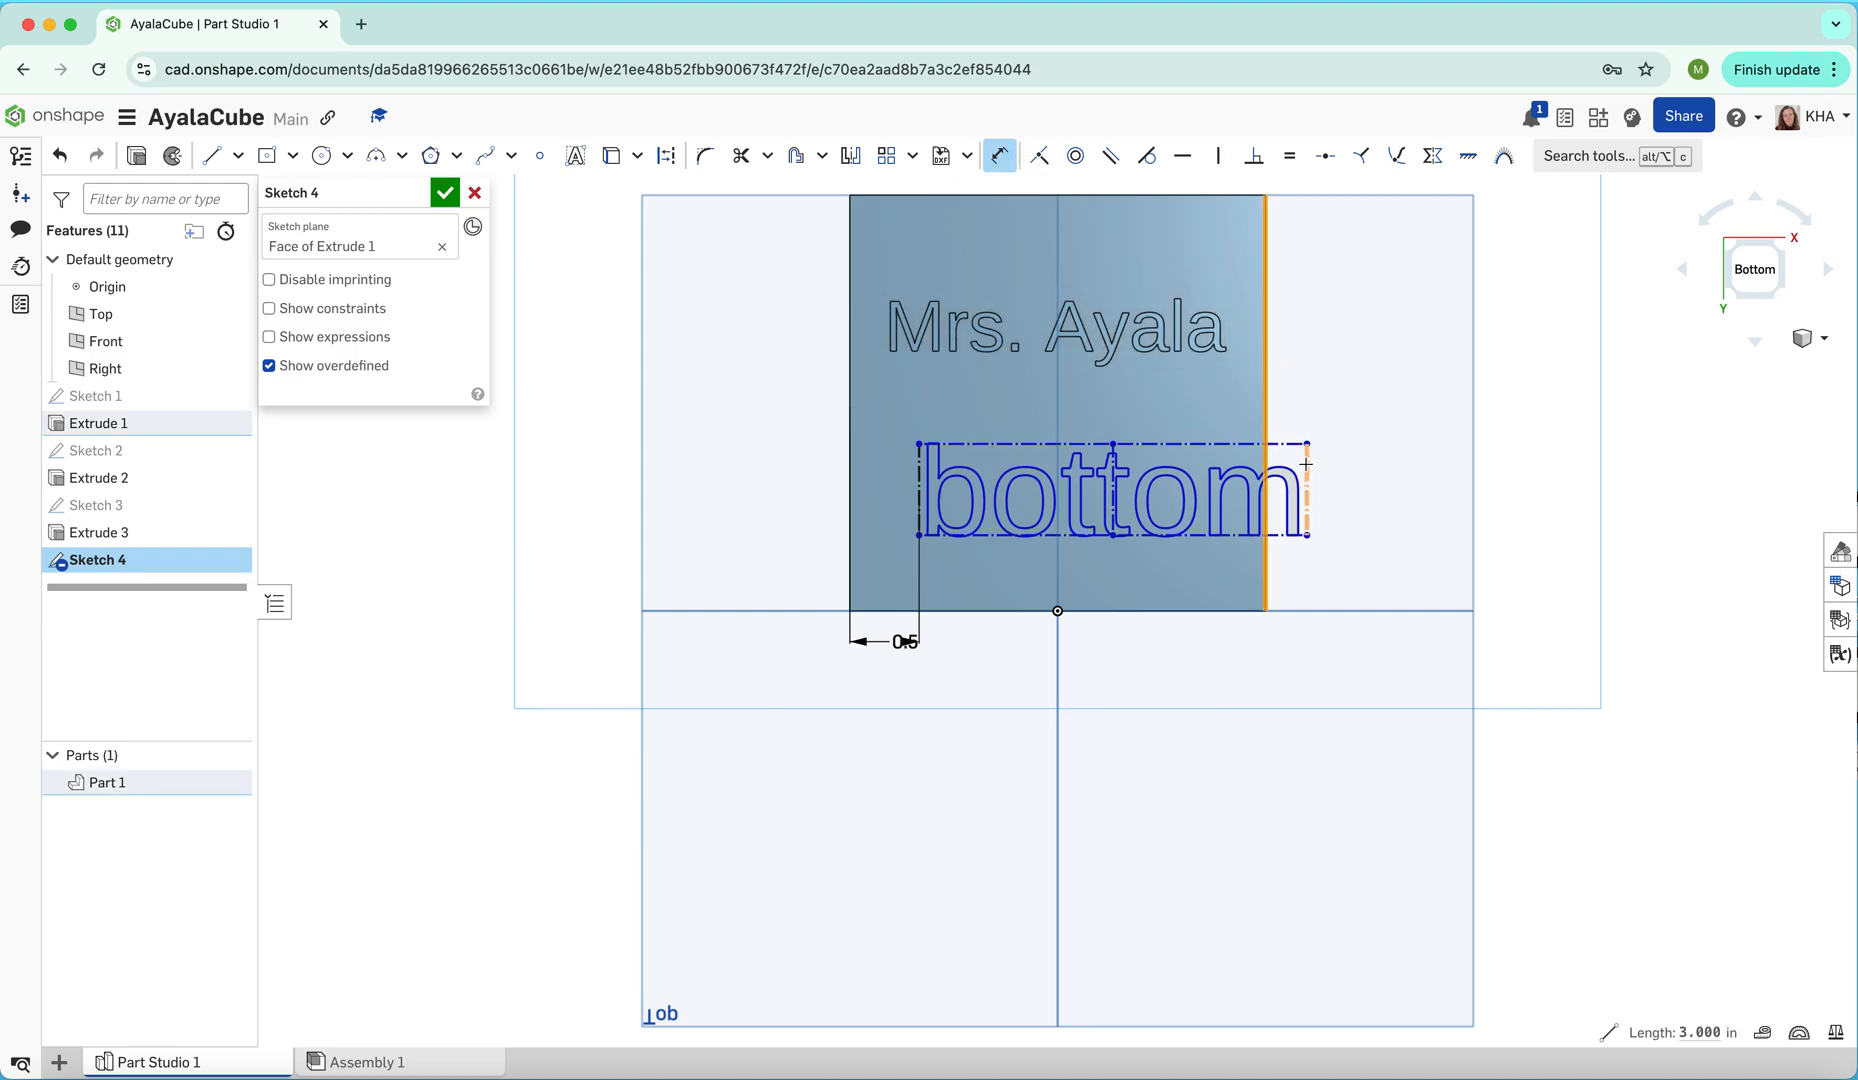
{"action": "left_click", "coordinate": [1306, 463]}
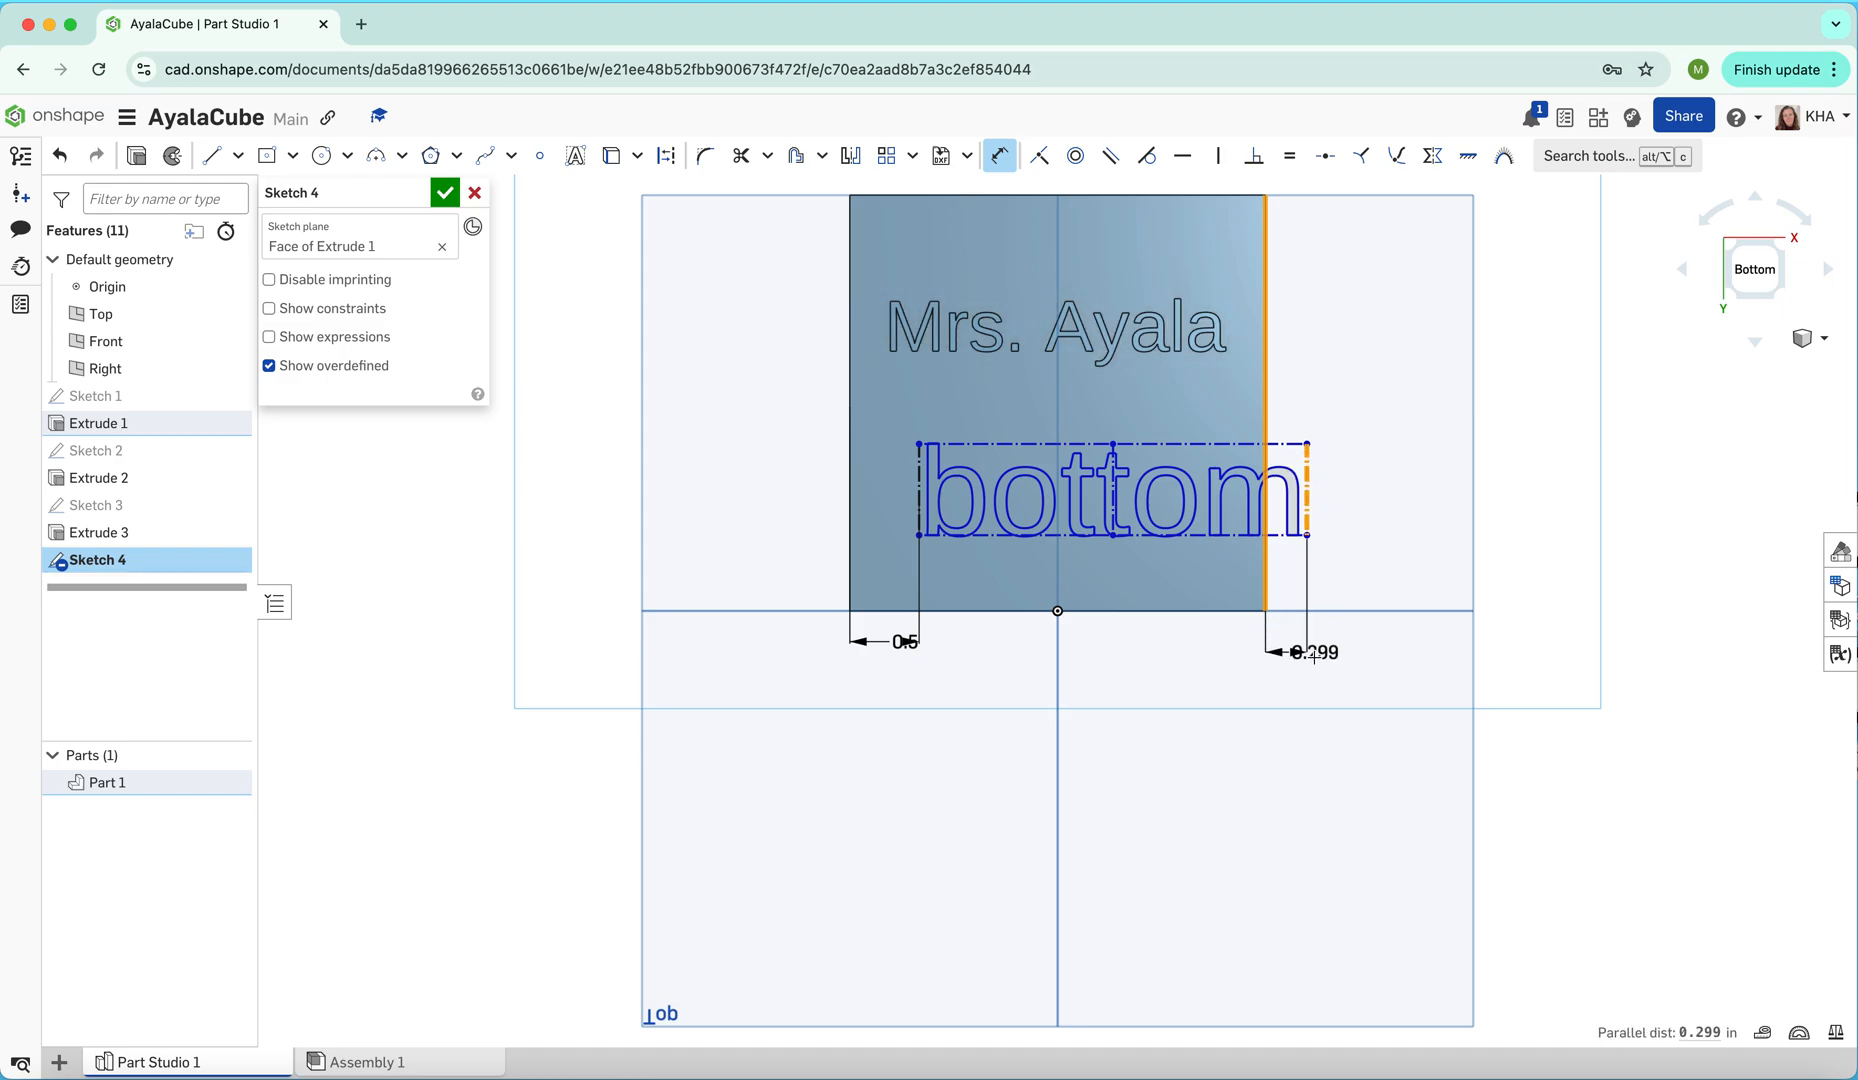
{"action": "left_click", "coordinate": [1306, 663]}
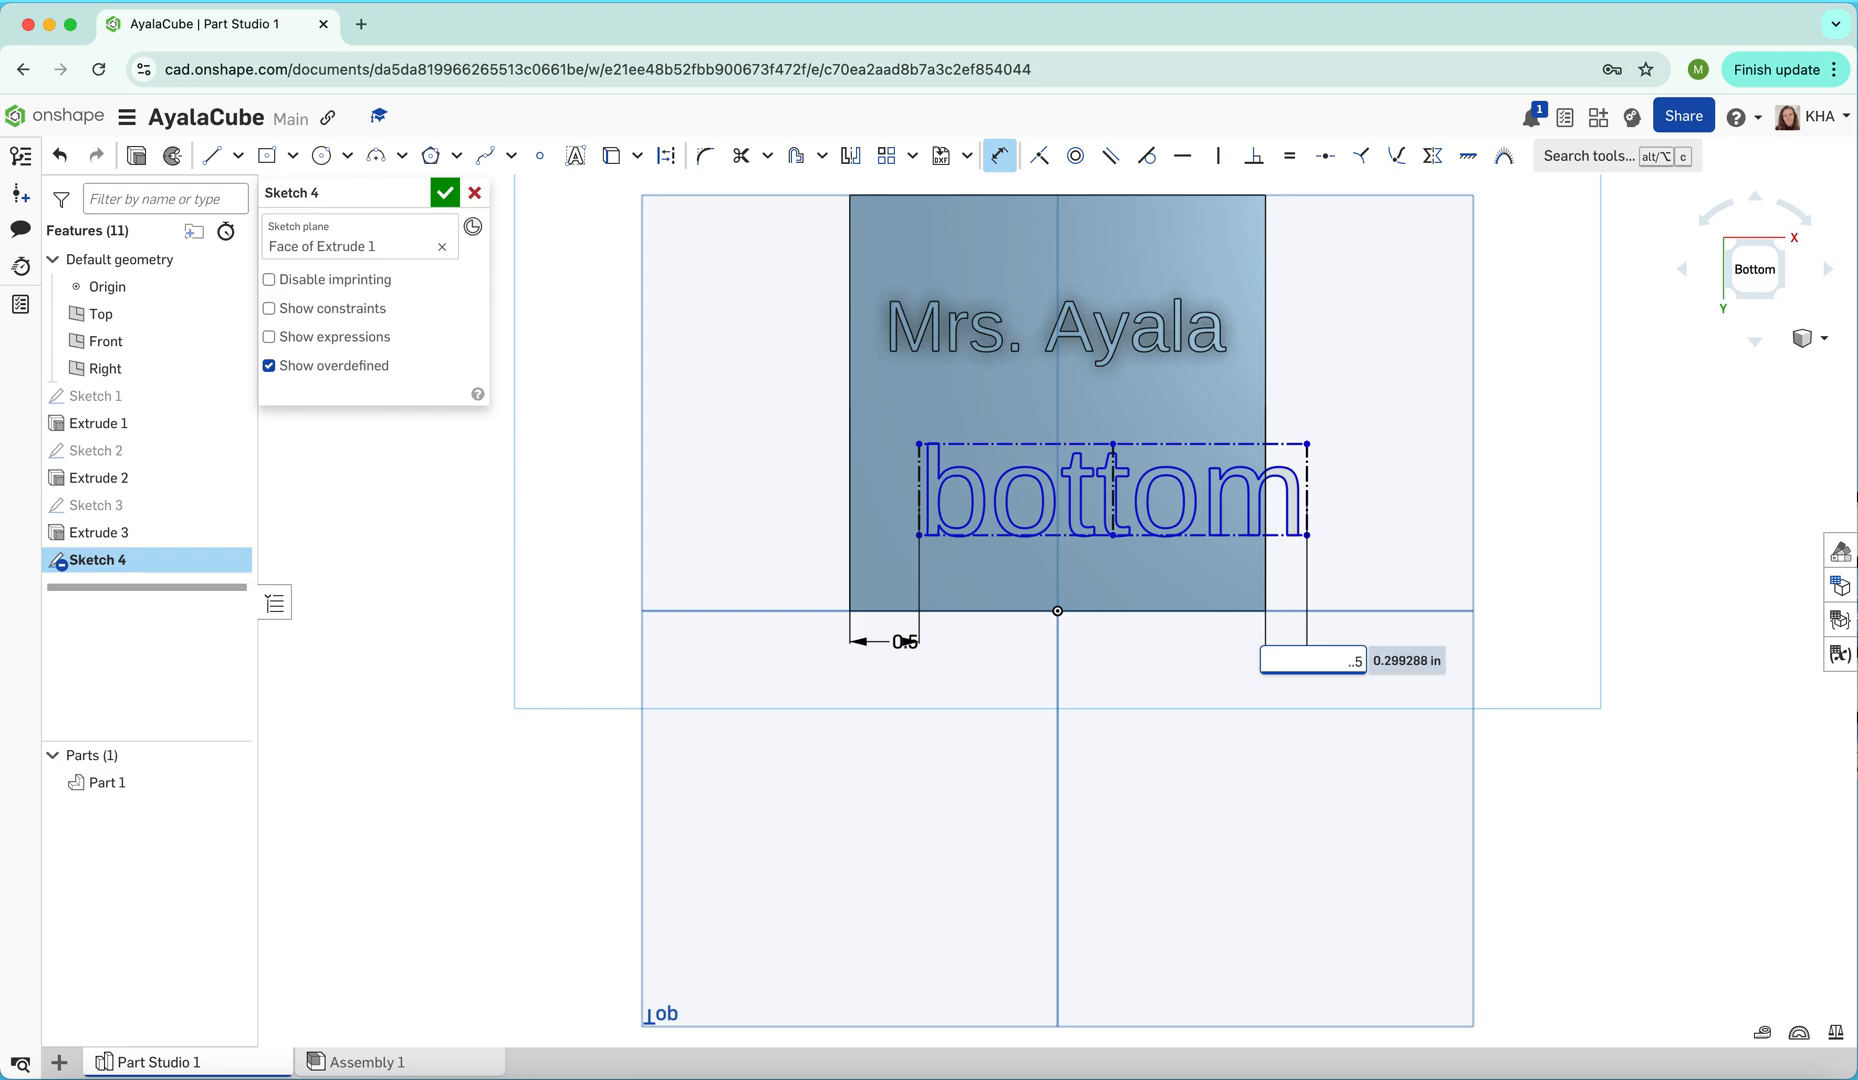
{"action": "key", "text": "Return"}
{"action": "key", "text": "BackSpace"}
{"action": "key", "text": "BackSpace"}
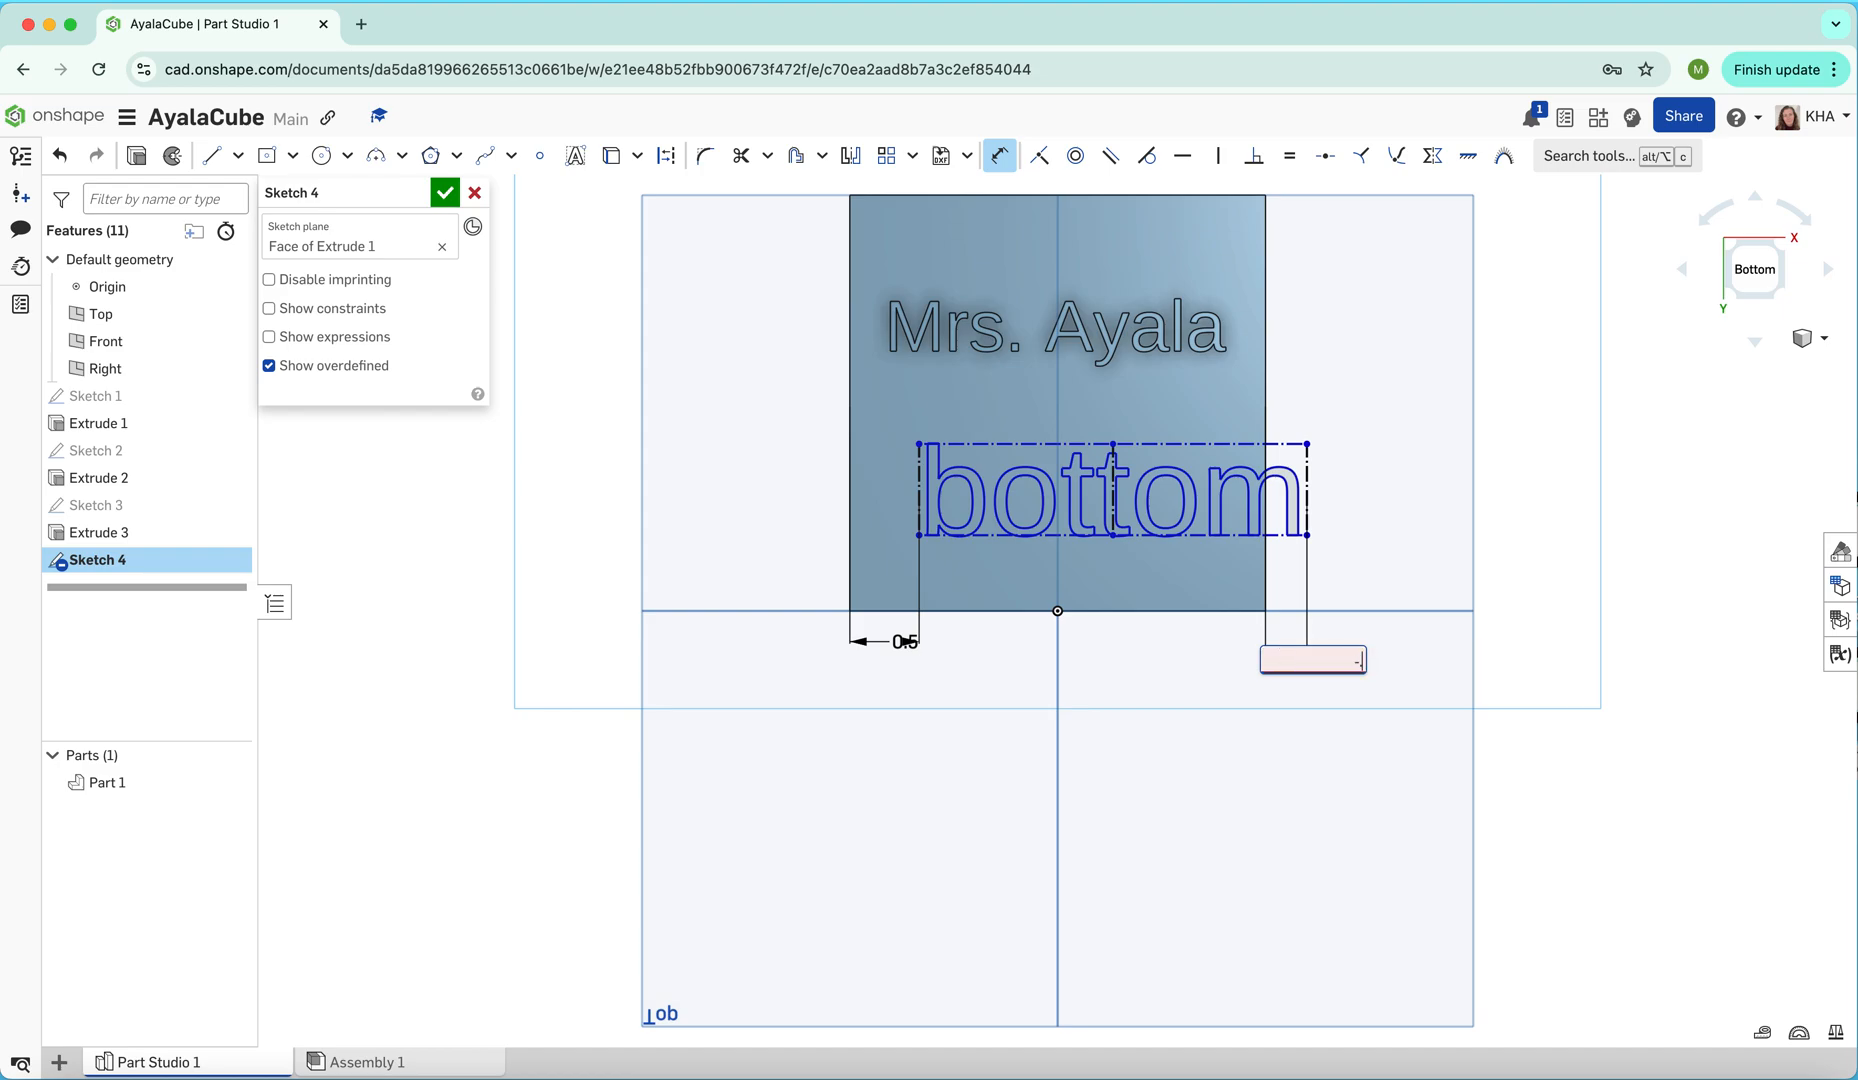
{"action": "key", "text": "Escape"}
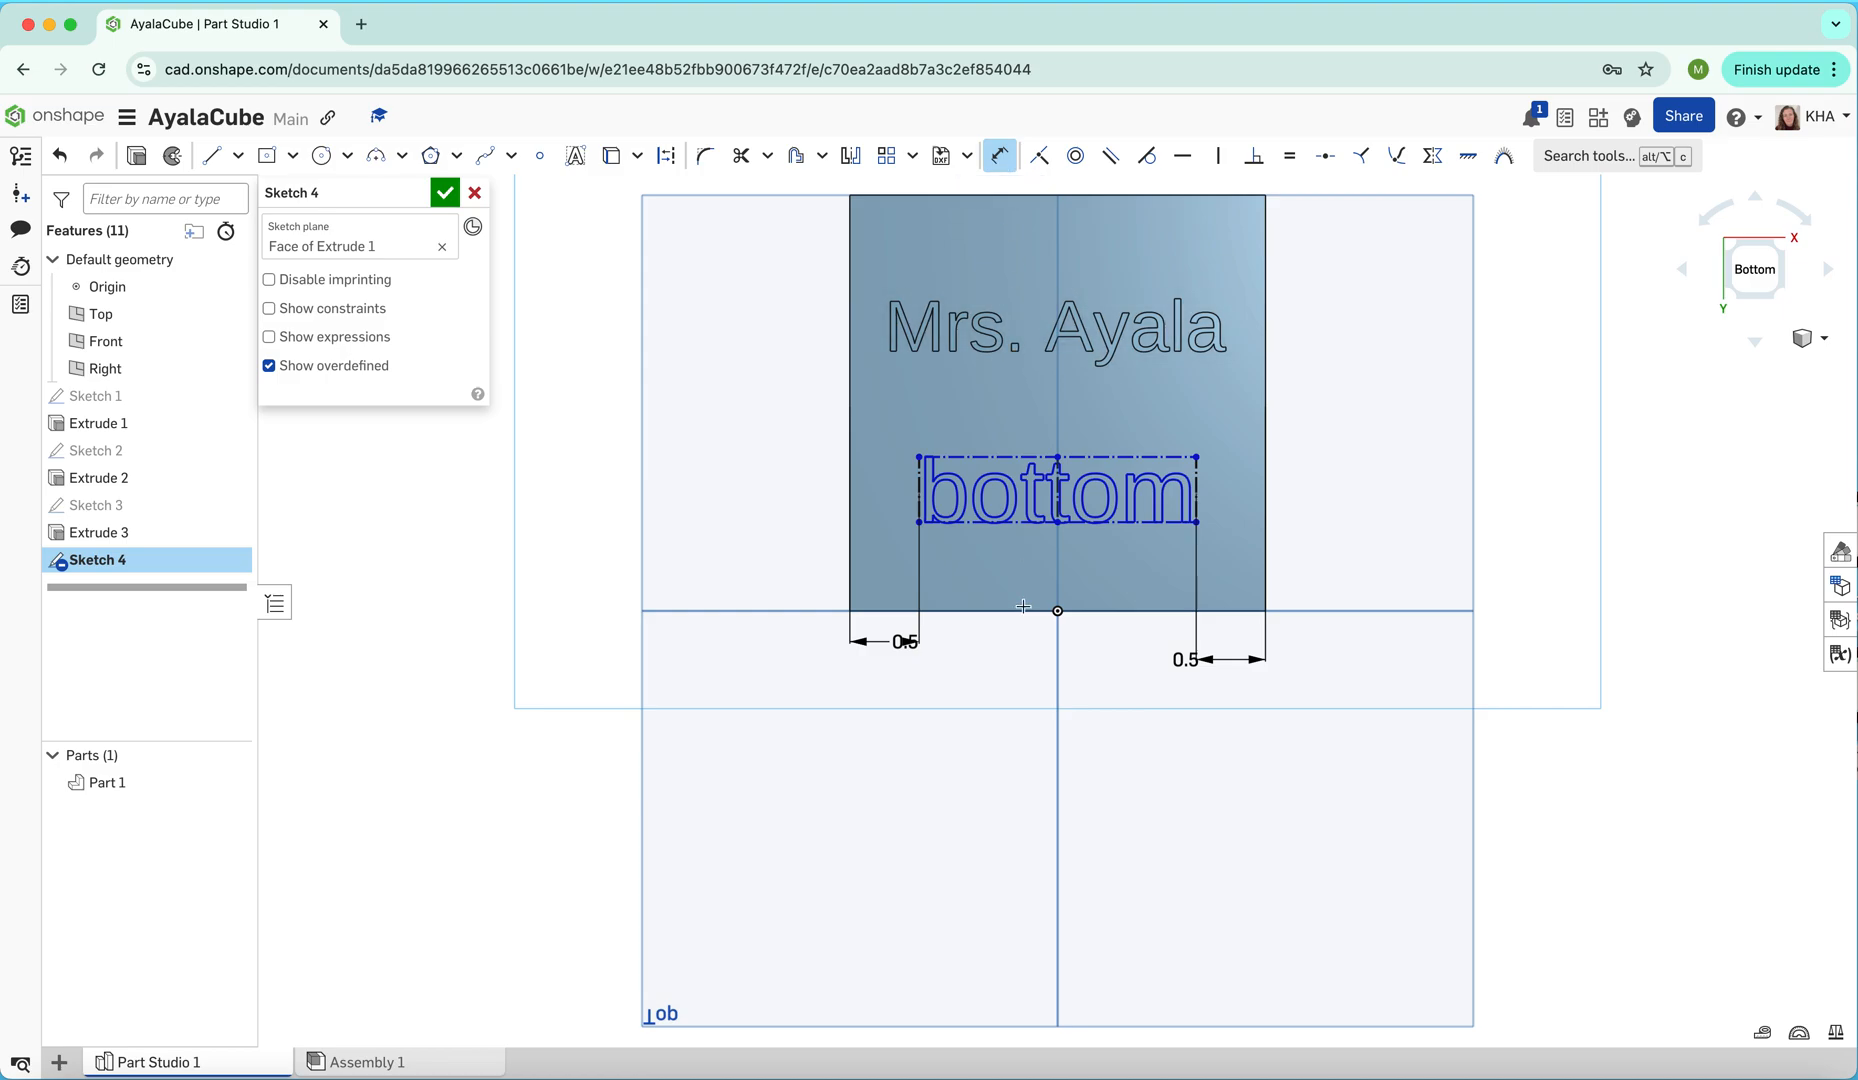
Dimension the "bottom" text box's lower edge 0.75 in above the face's lower edge and finish the sketch
{"action": "left_click", "coordinate": [1023, 609]}
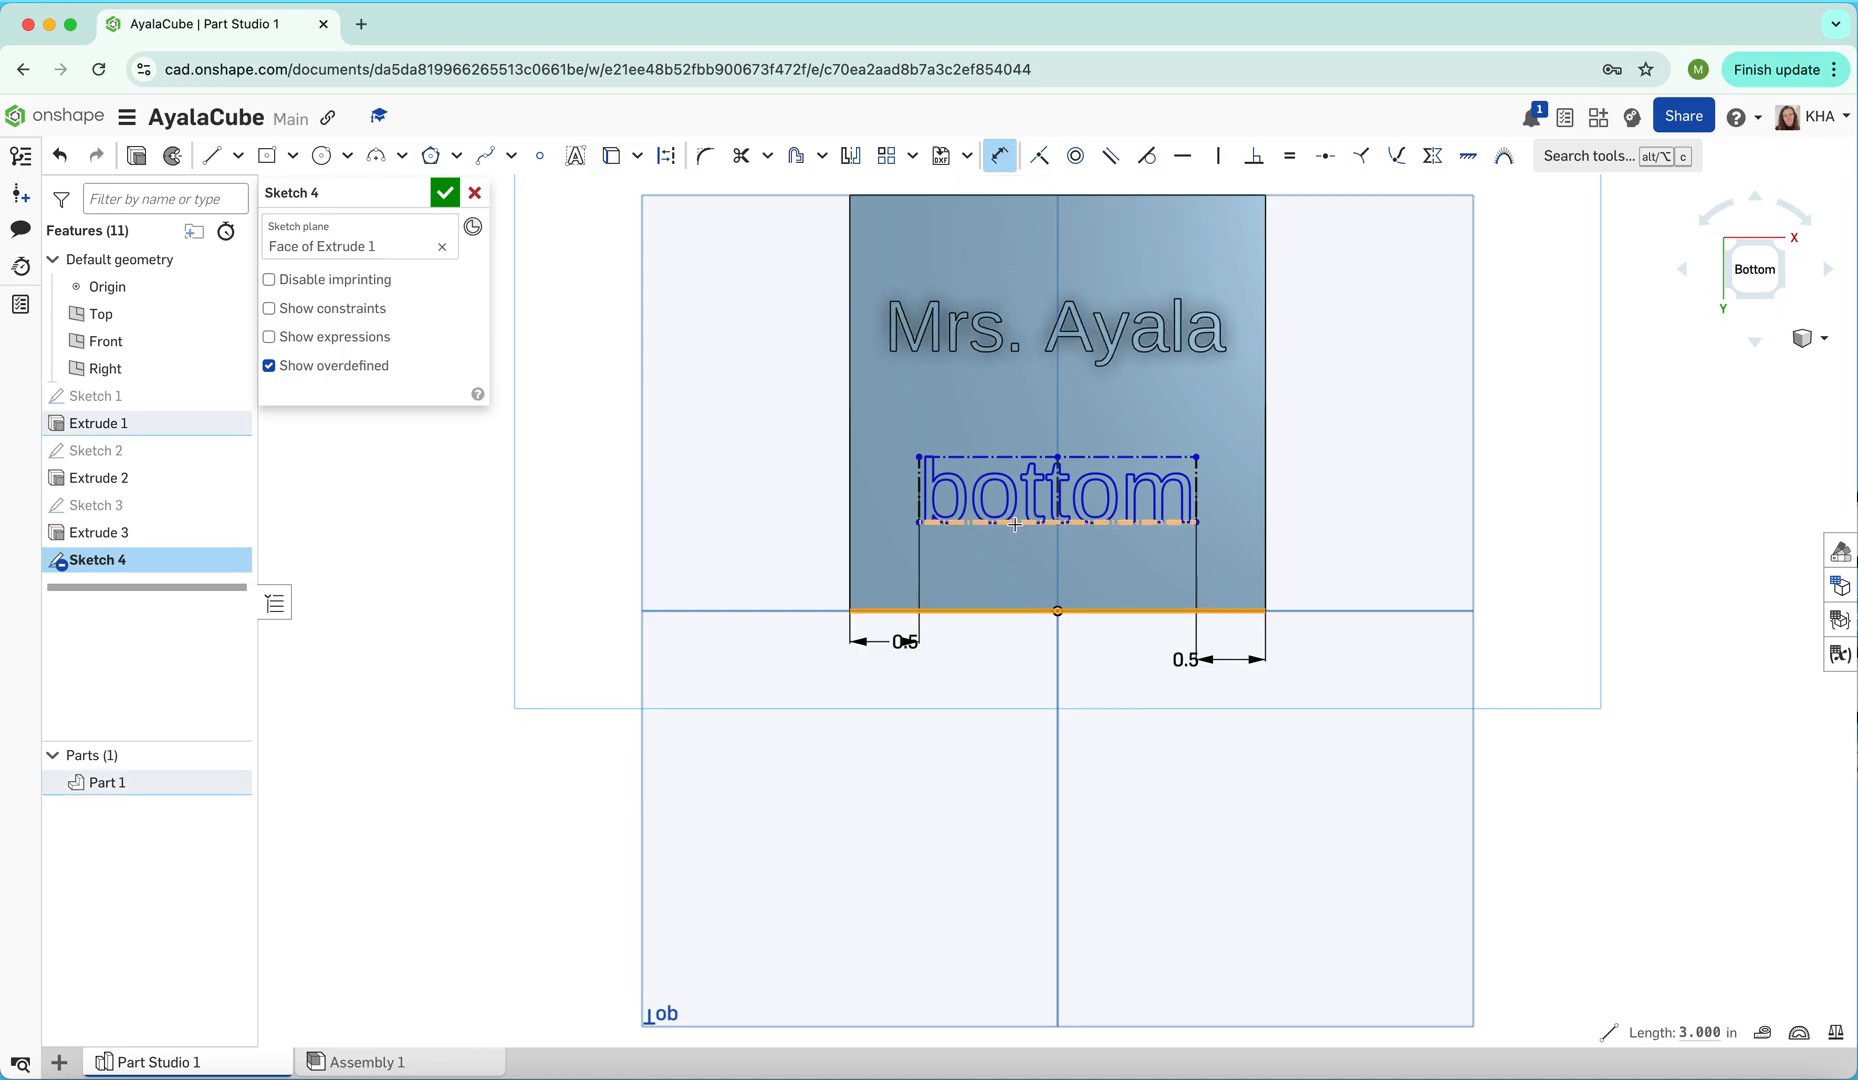
{"action": "left_click", "coordinate": [1014, 522]}
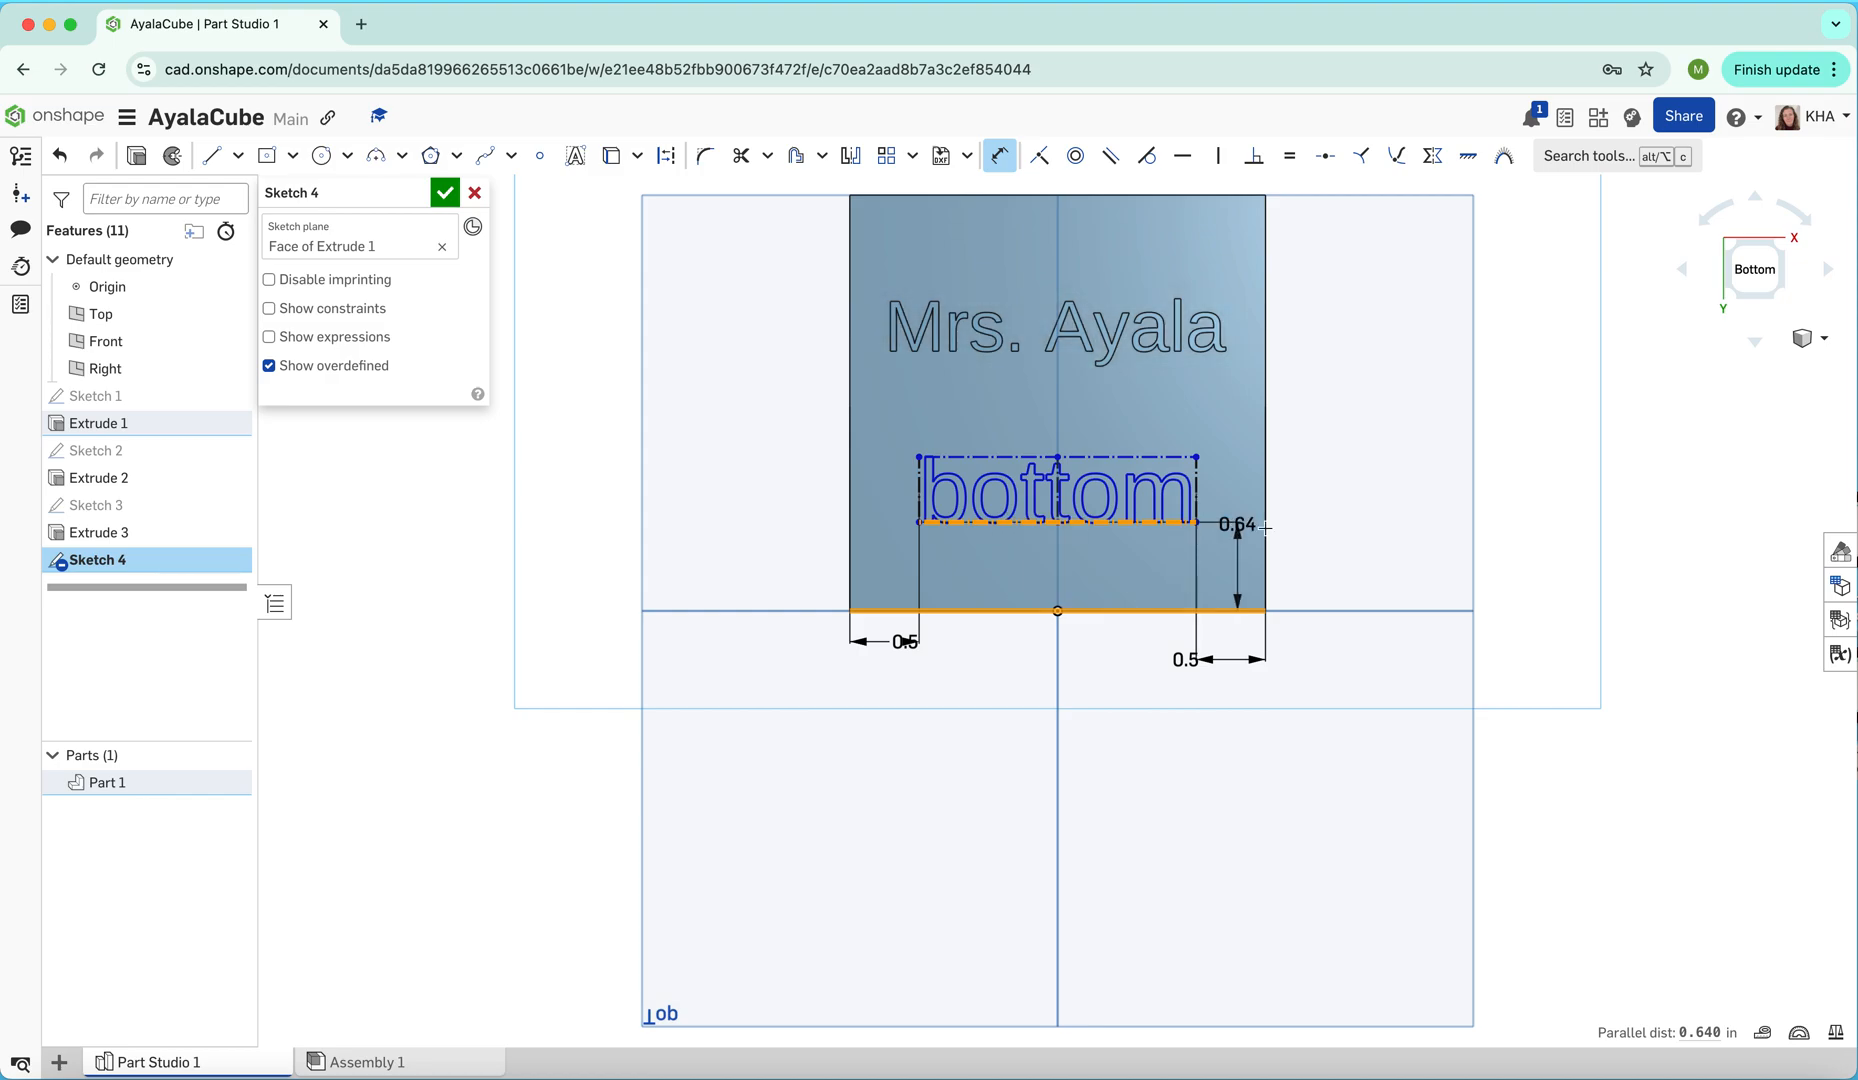
{"action": "left_click", "coordinate": [1343, 536]}
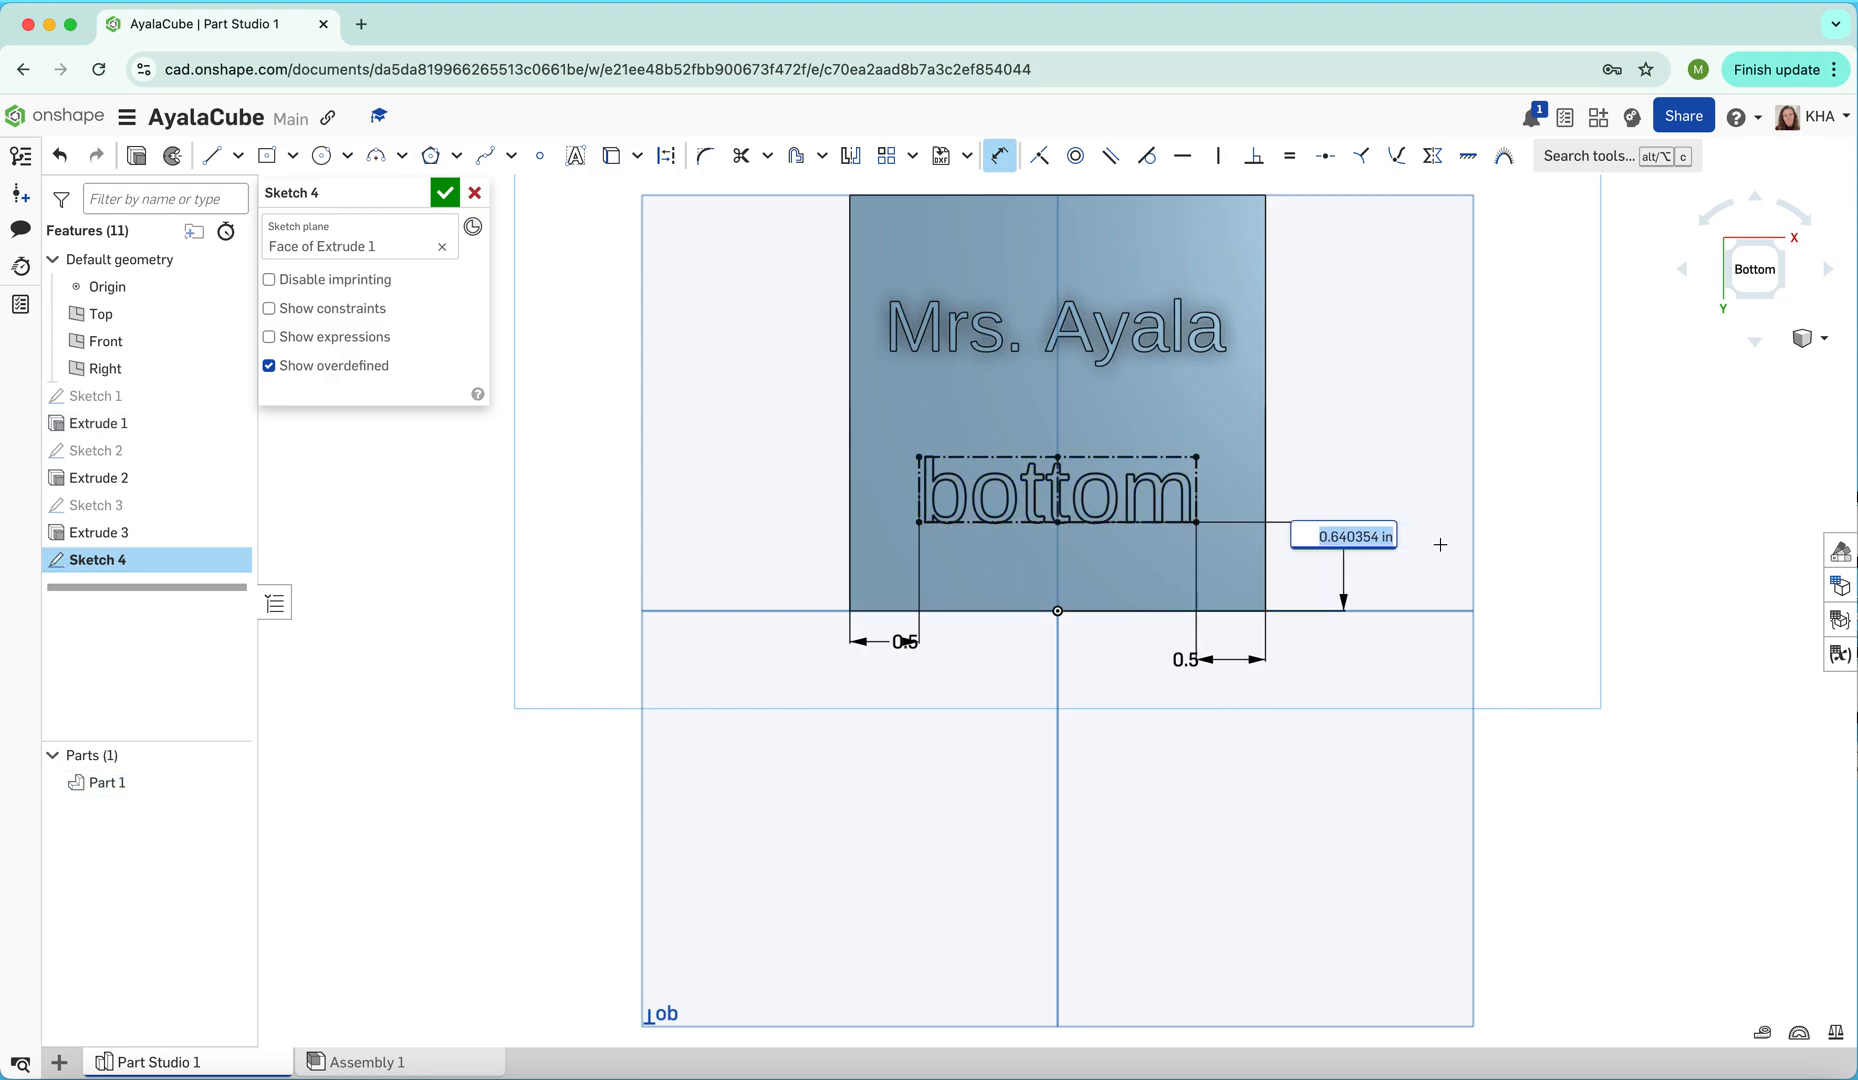
{"action": "type", "text": ".75"}
{"action": "key", "text": "Return"}
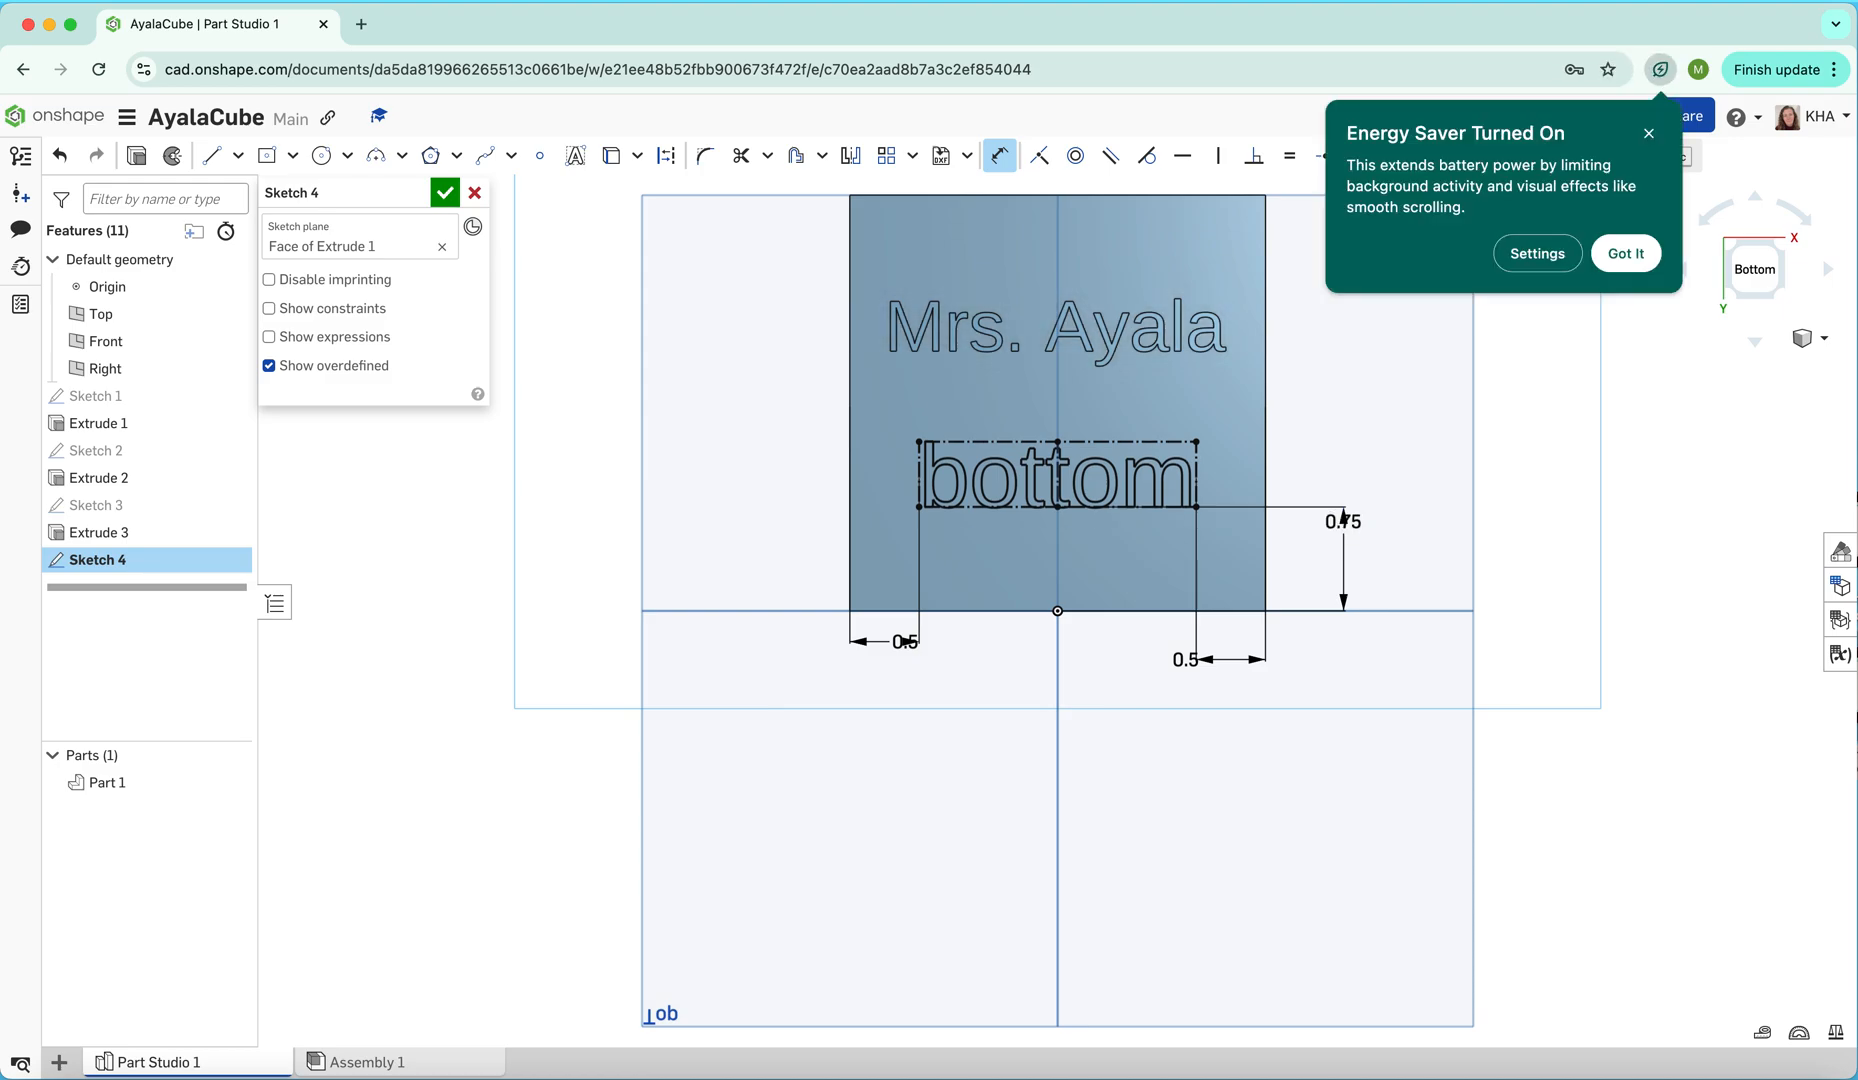
{"action": "left_click", "coordinate": [1614, 258]}
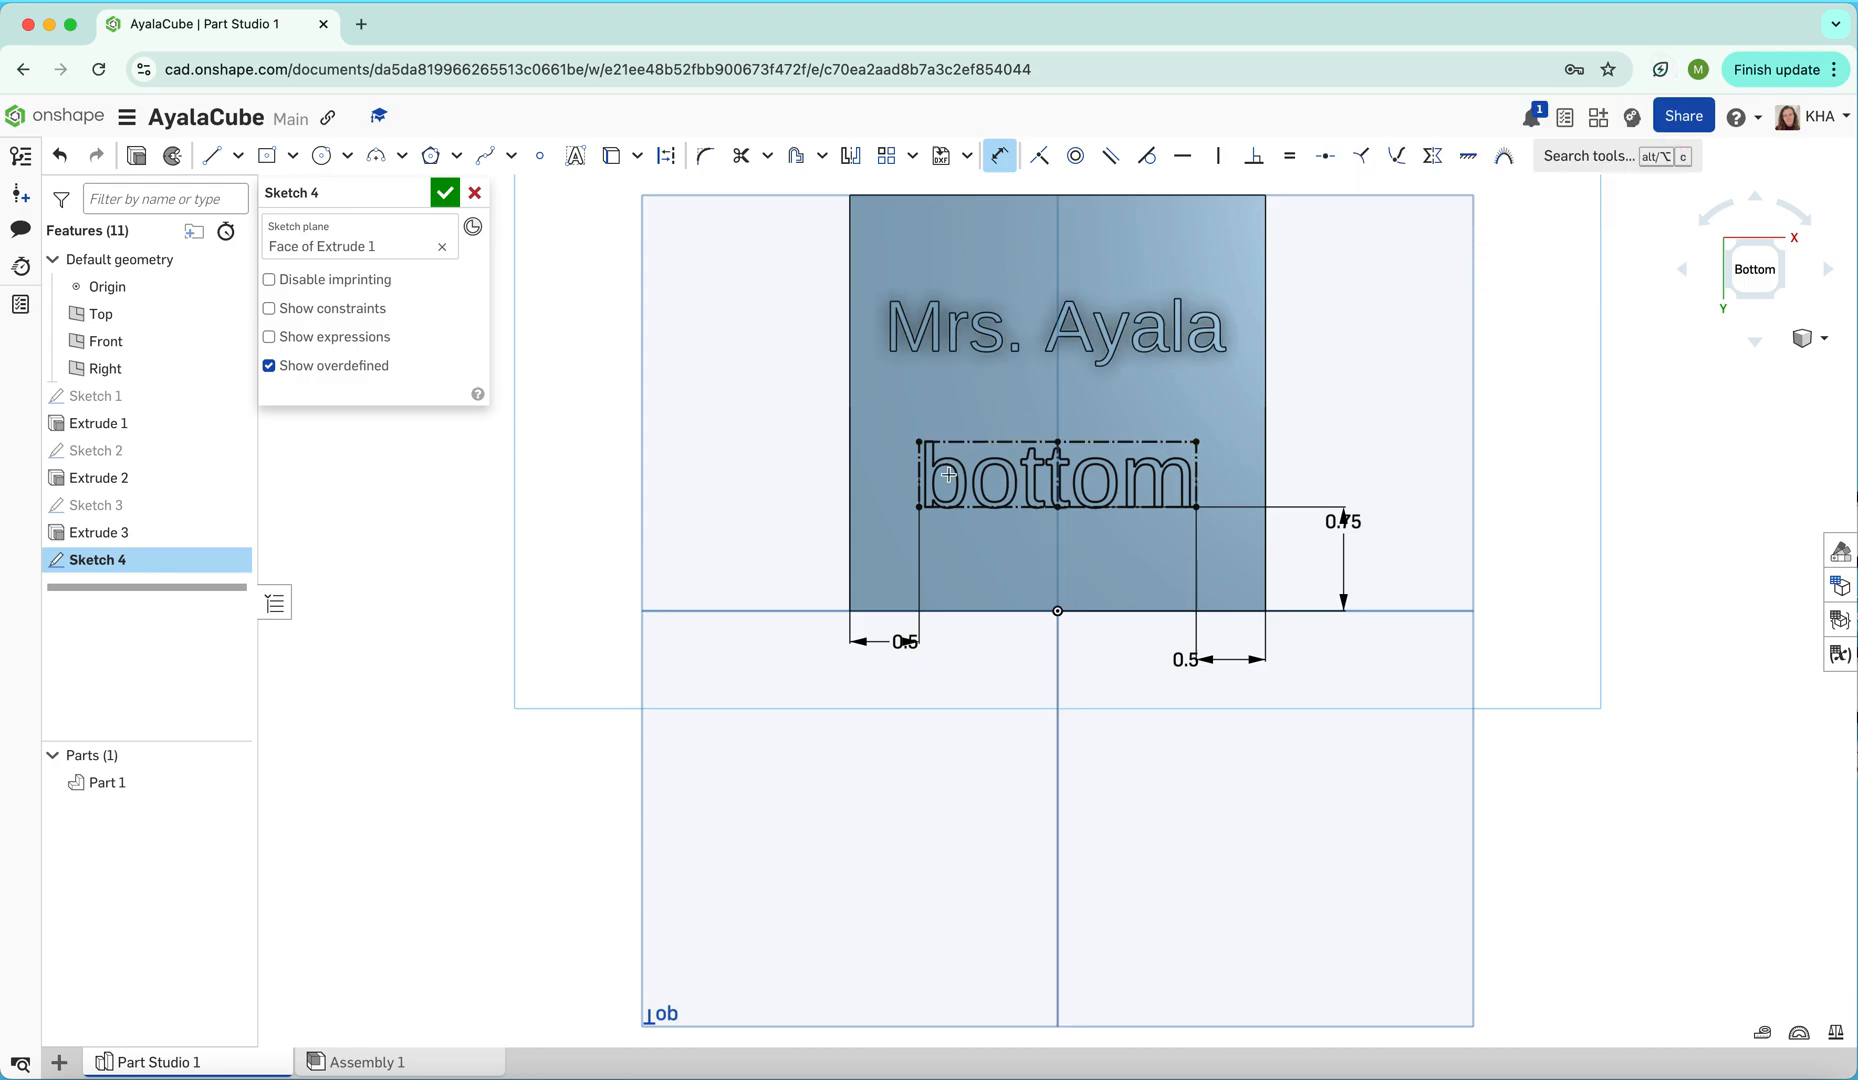
{"action": "left_click", "coordinate": [446, 193]}
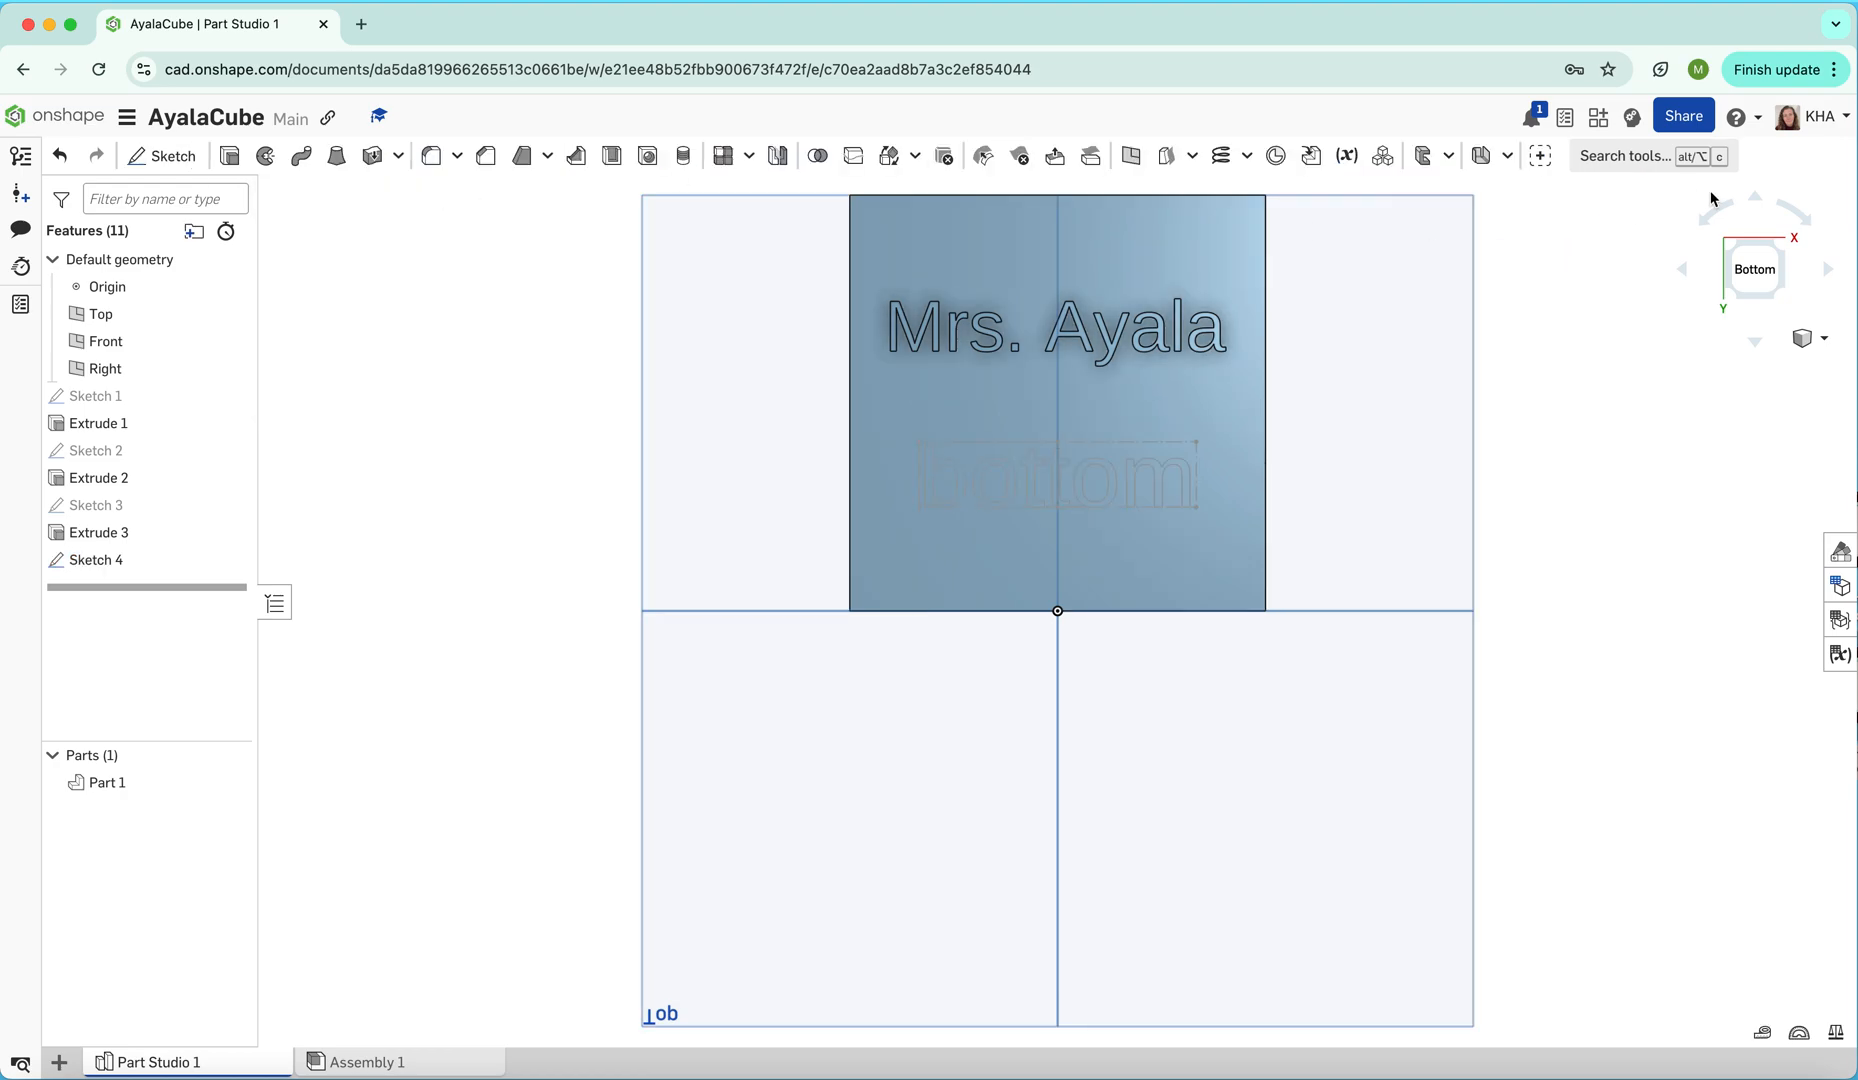
Extrude the "bottom" text sketch as a blind Remove cut 0.2 in deep into the cube's bottom face
{"action": "left_click", "coordinate": [1755, 203]}
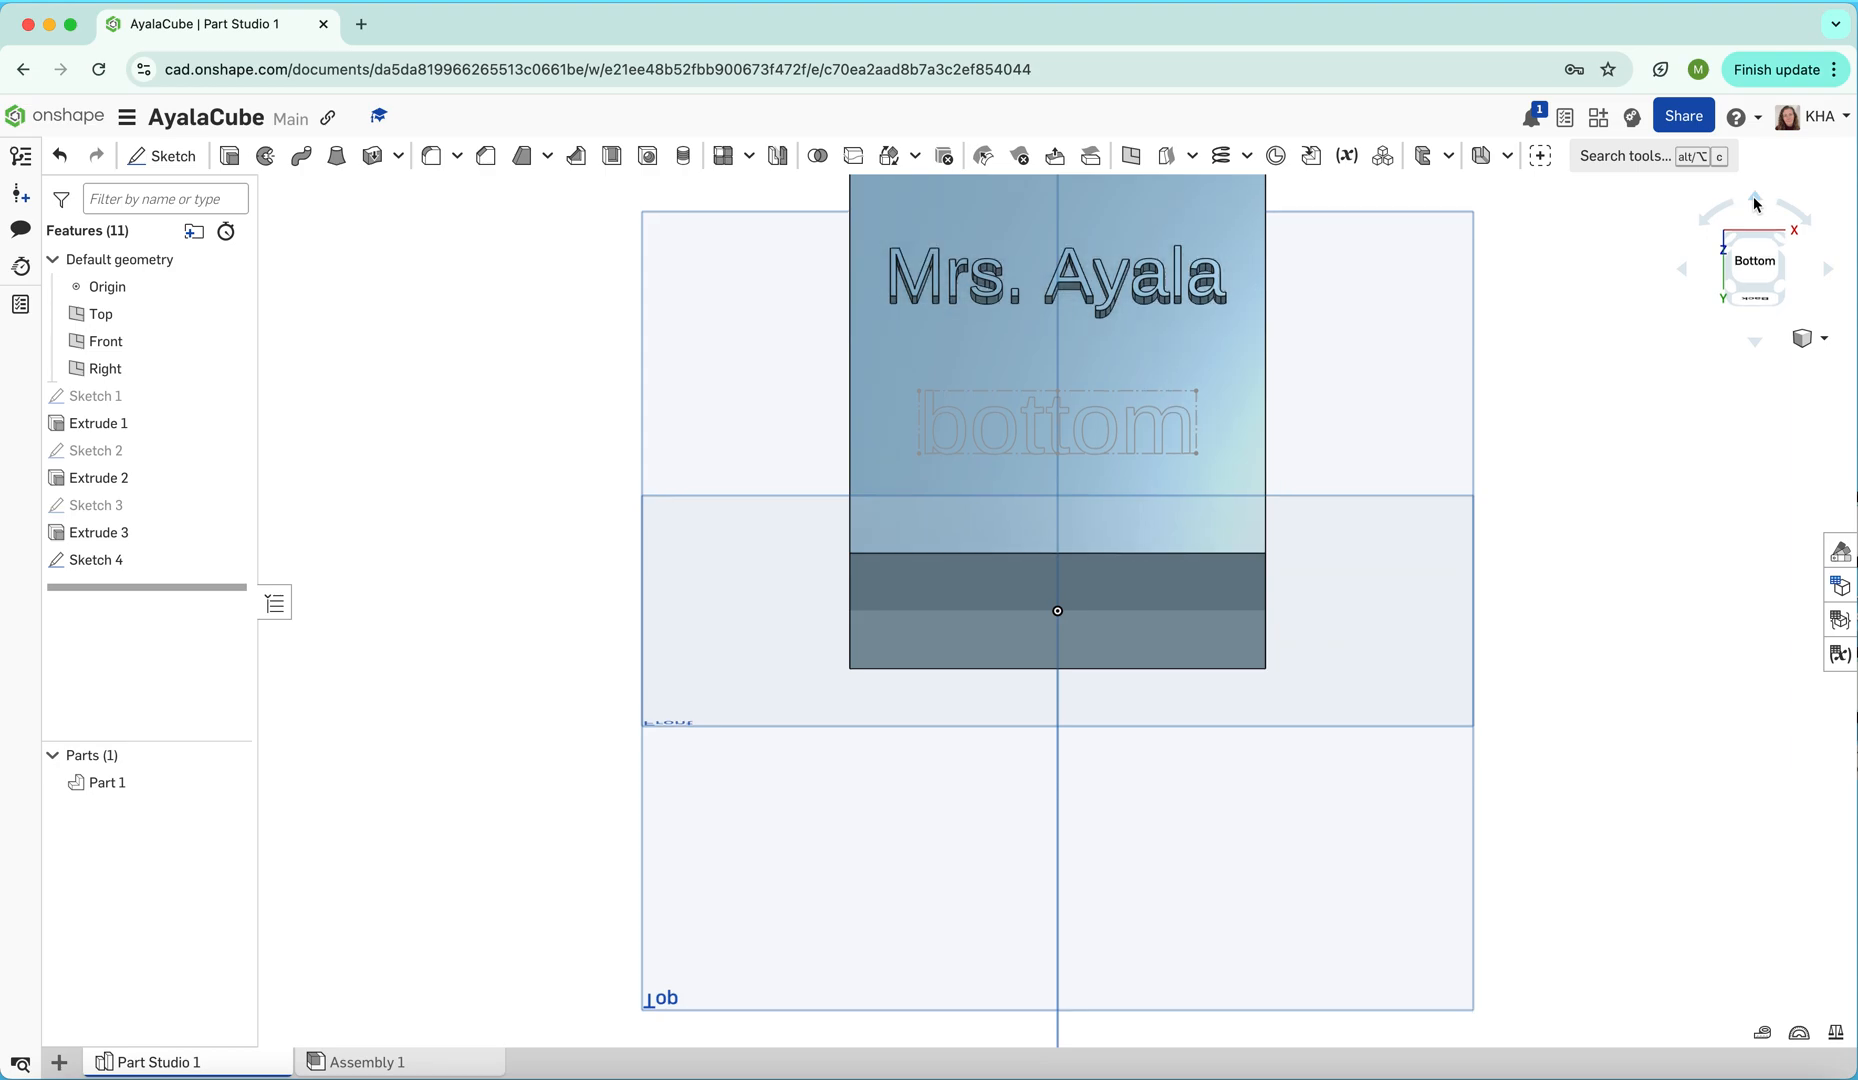
{"action": "left_click", "coordinate": [1755, 203]}
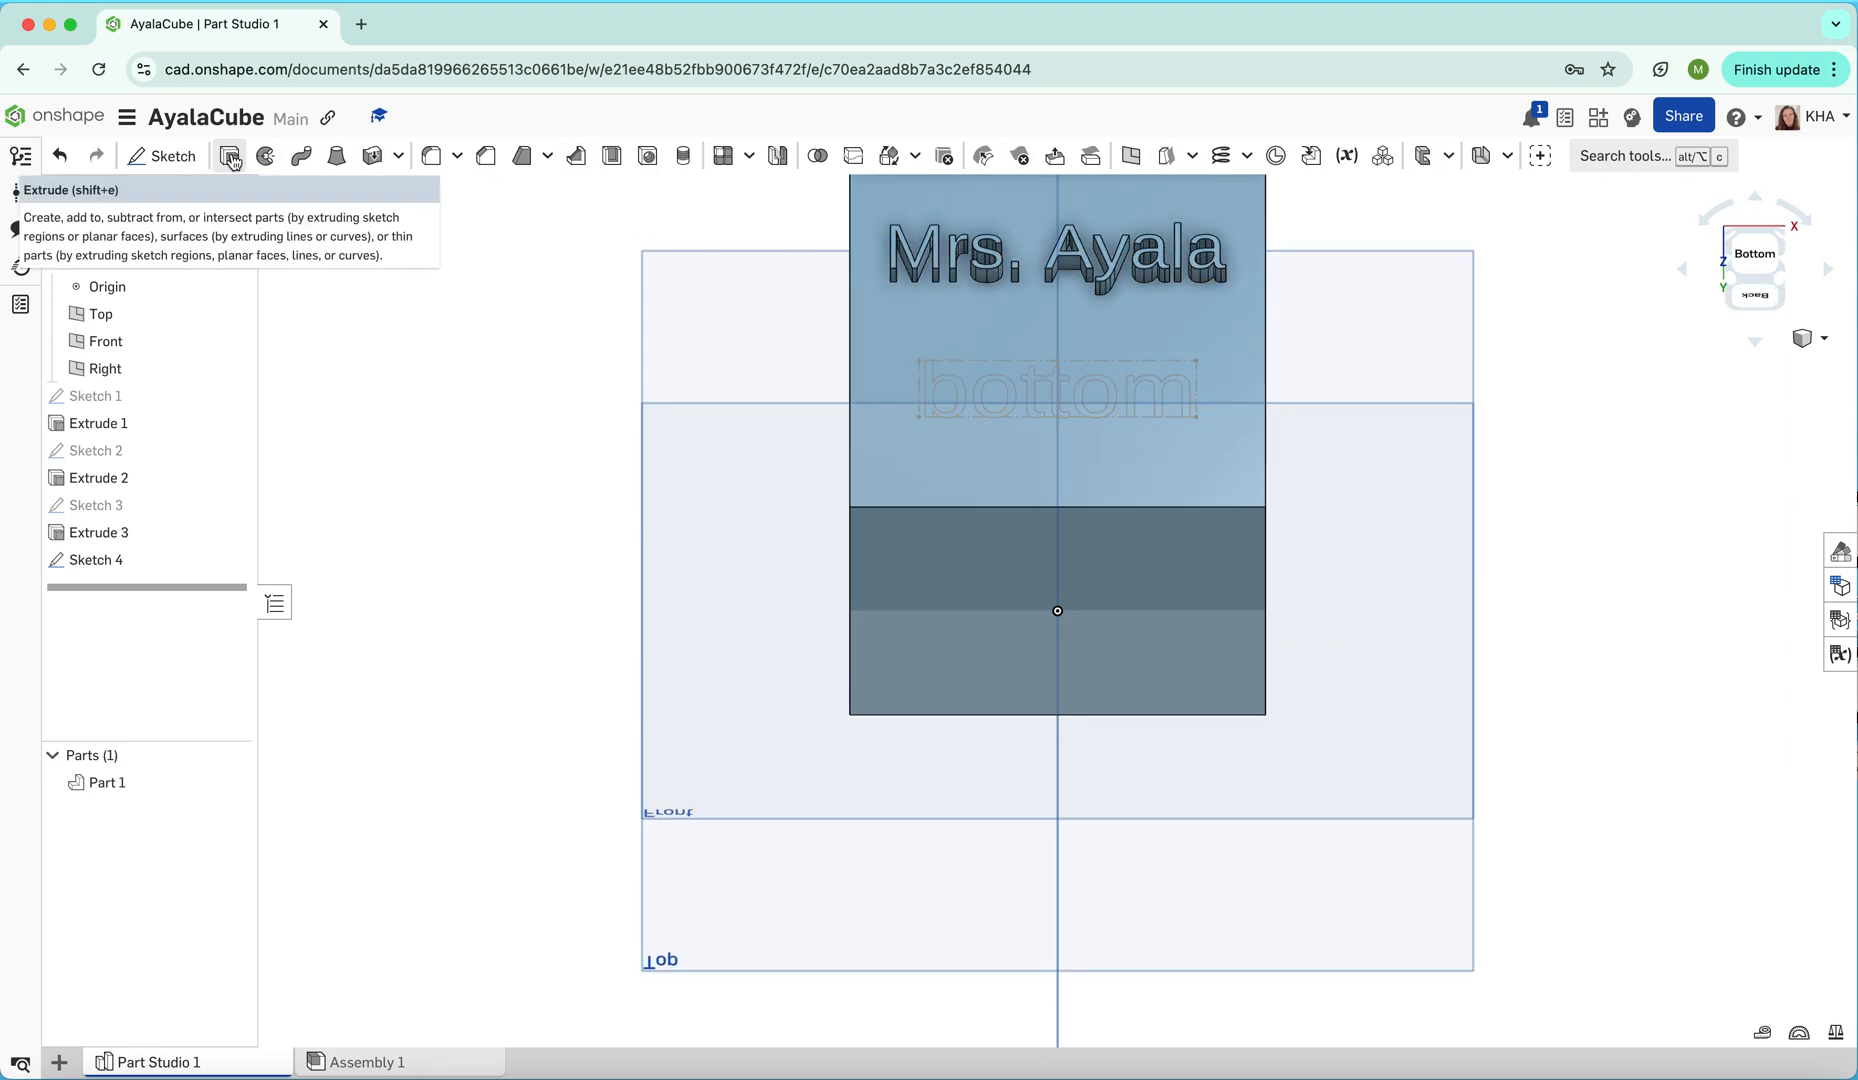
{"action": "left_click", "coordinate": [231, 160]}
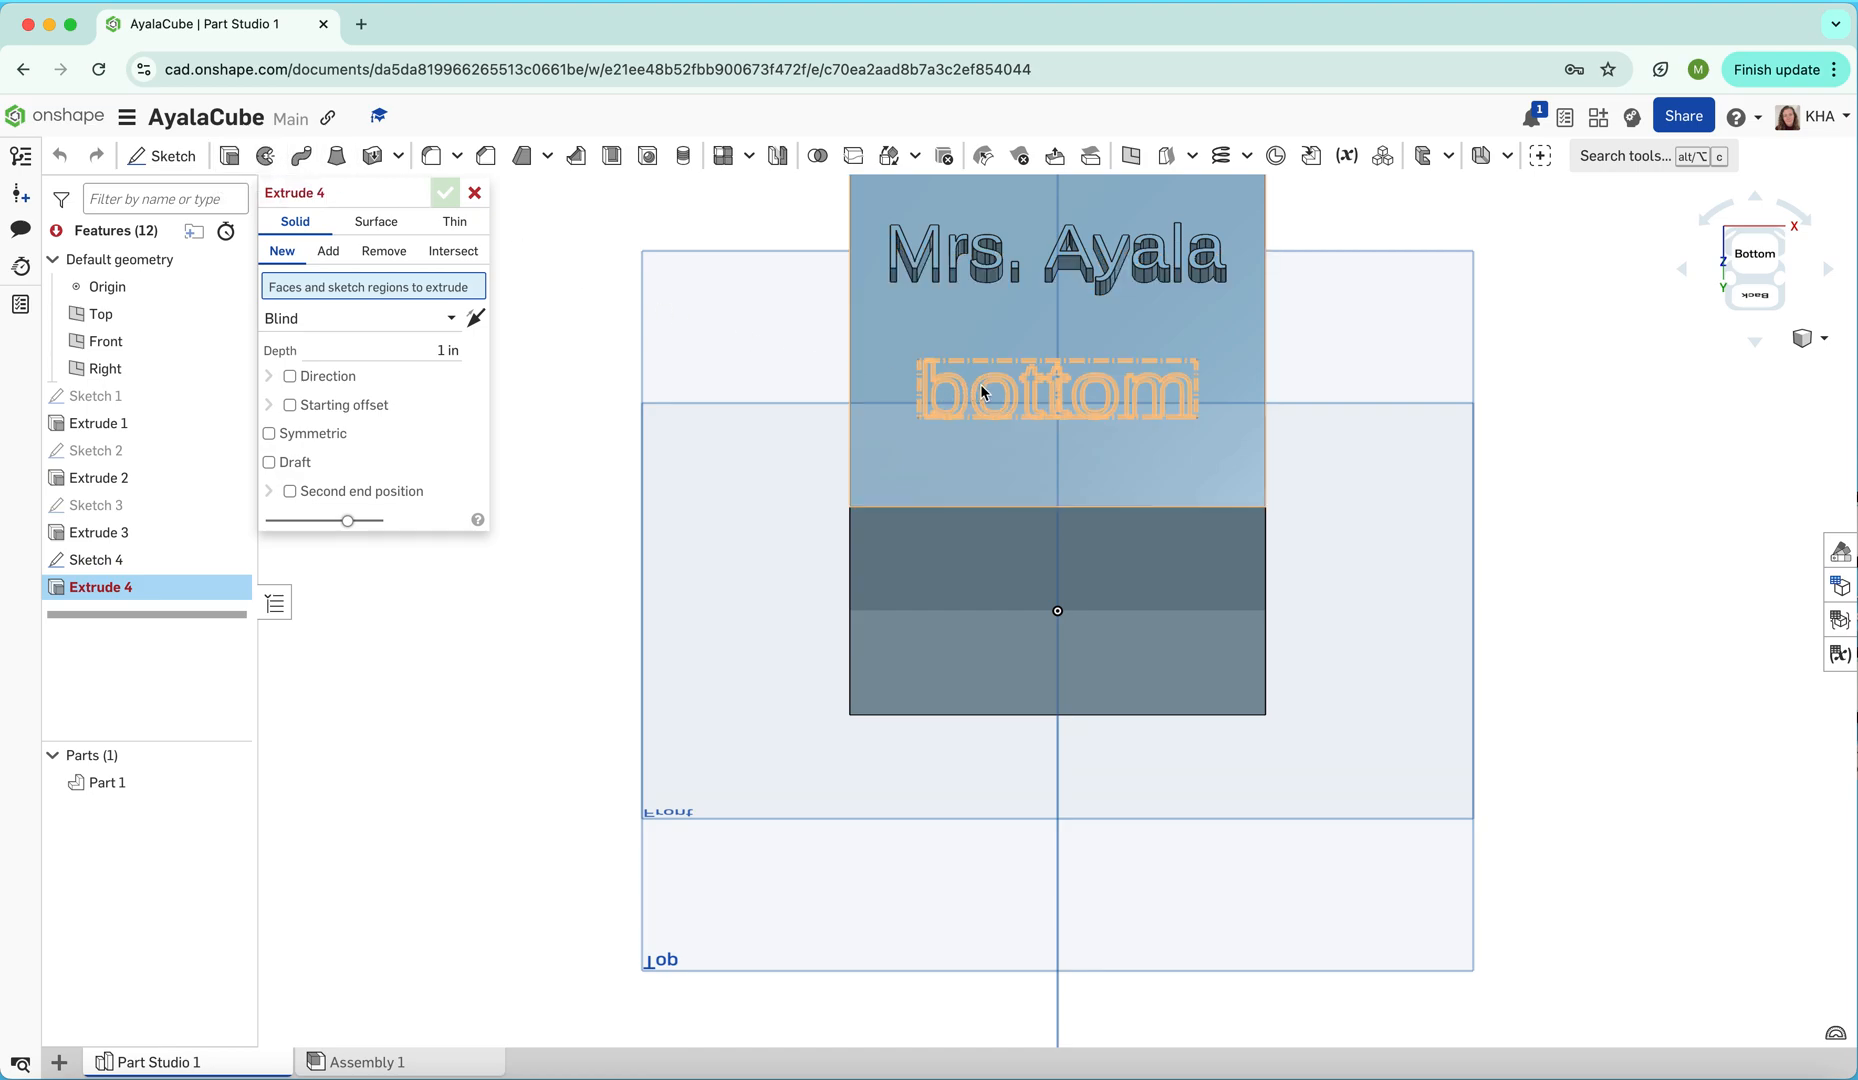
{"action": "left_click", "coordinate": [1031, 410]}
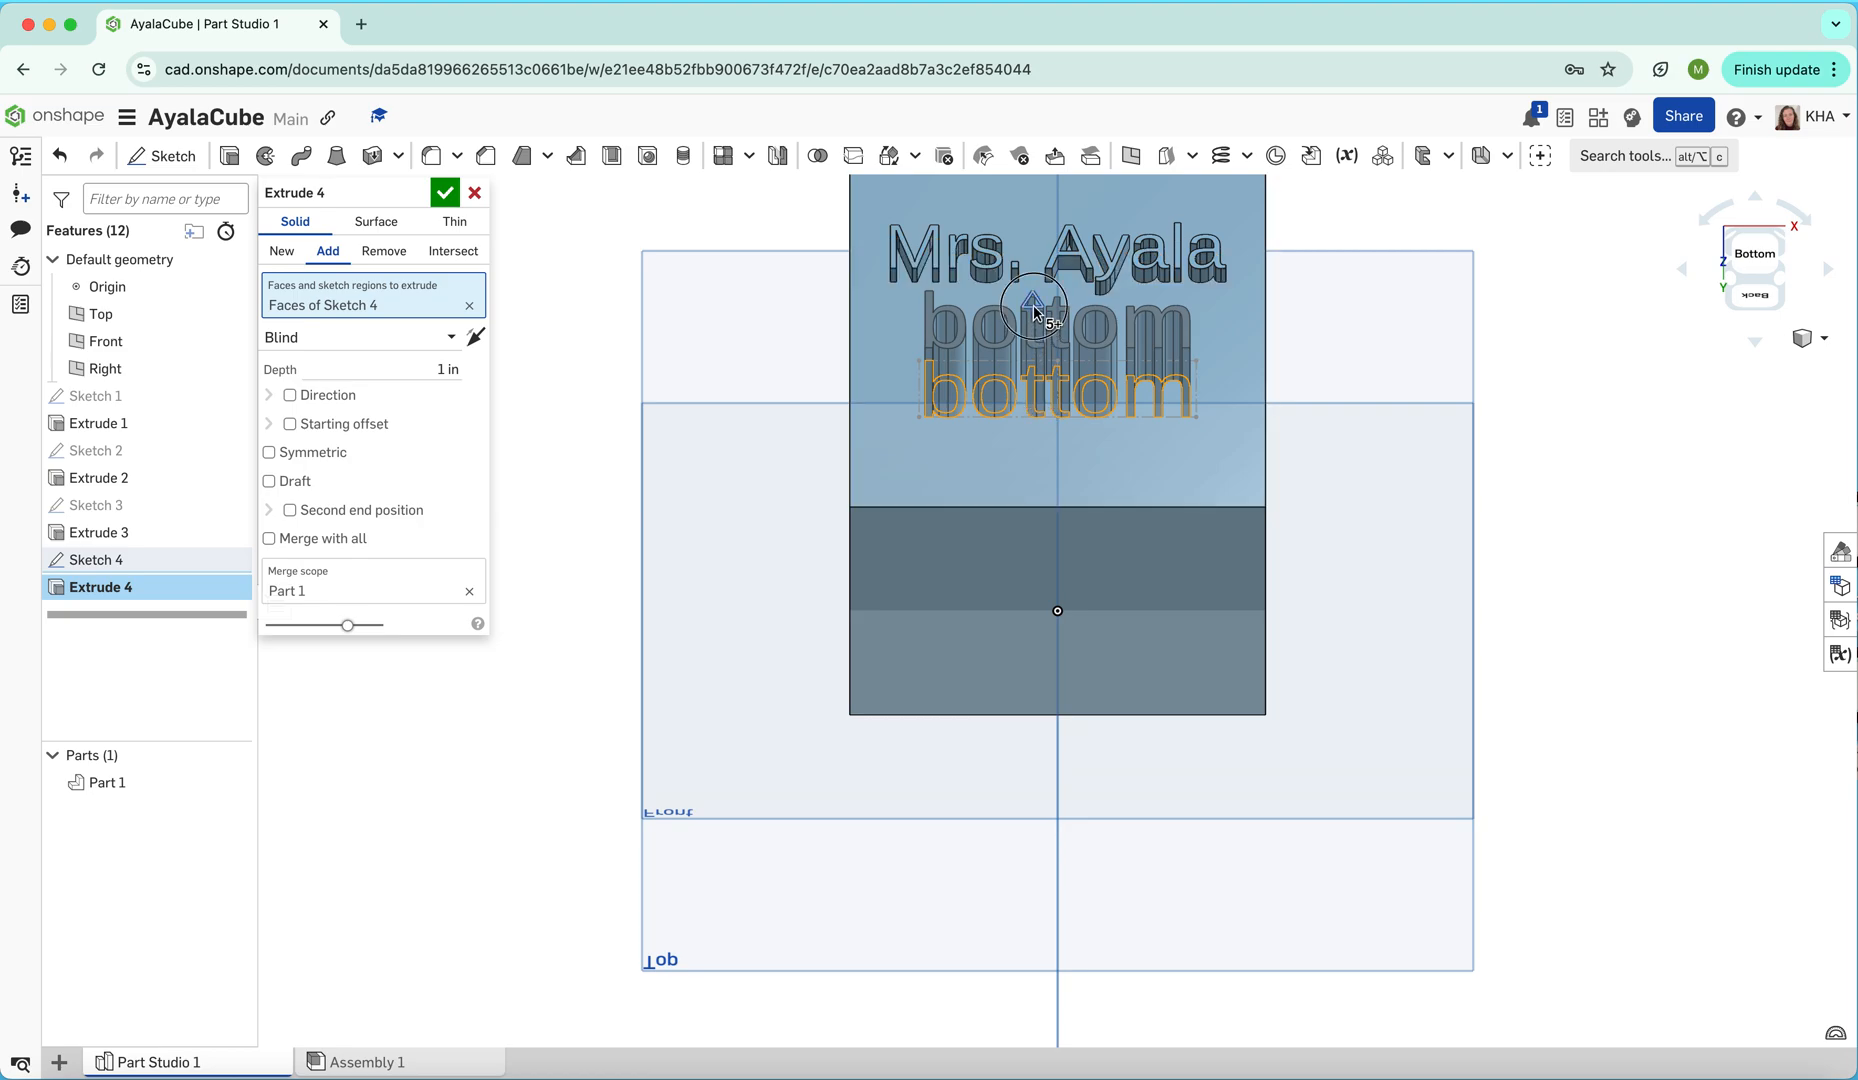
{"action": "left_click_drag", "start_coordinate": [1035, 297], "coordinate": [1046, 332]}
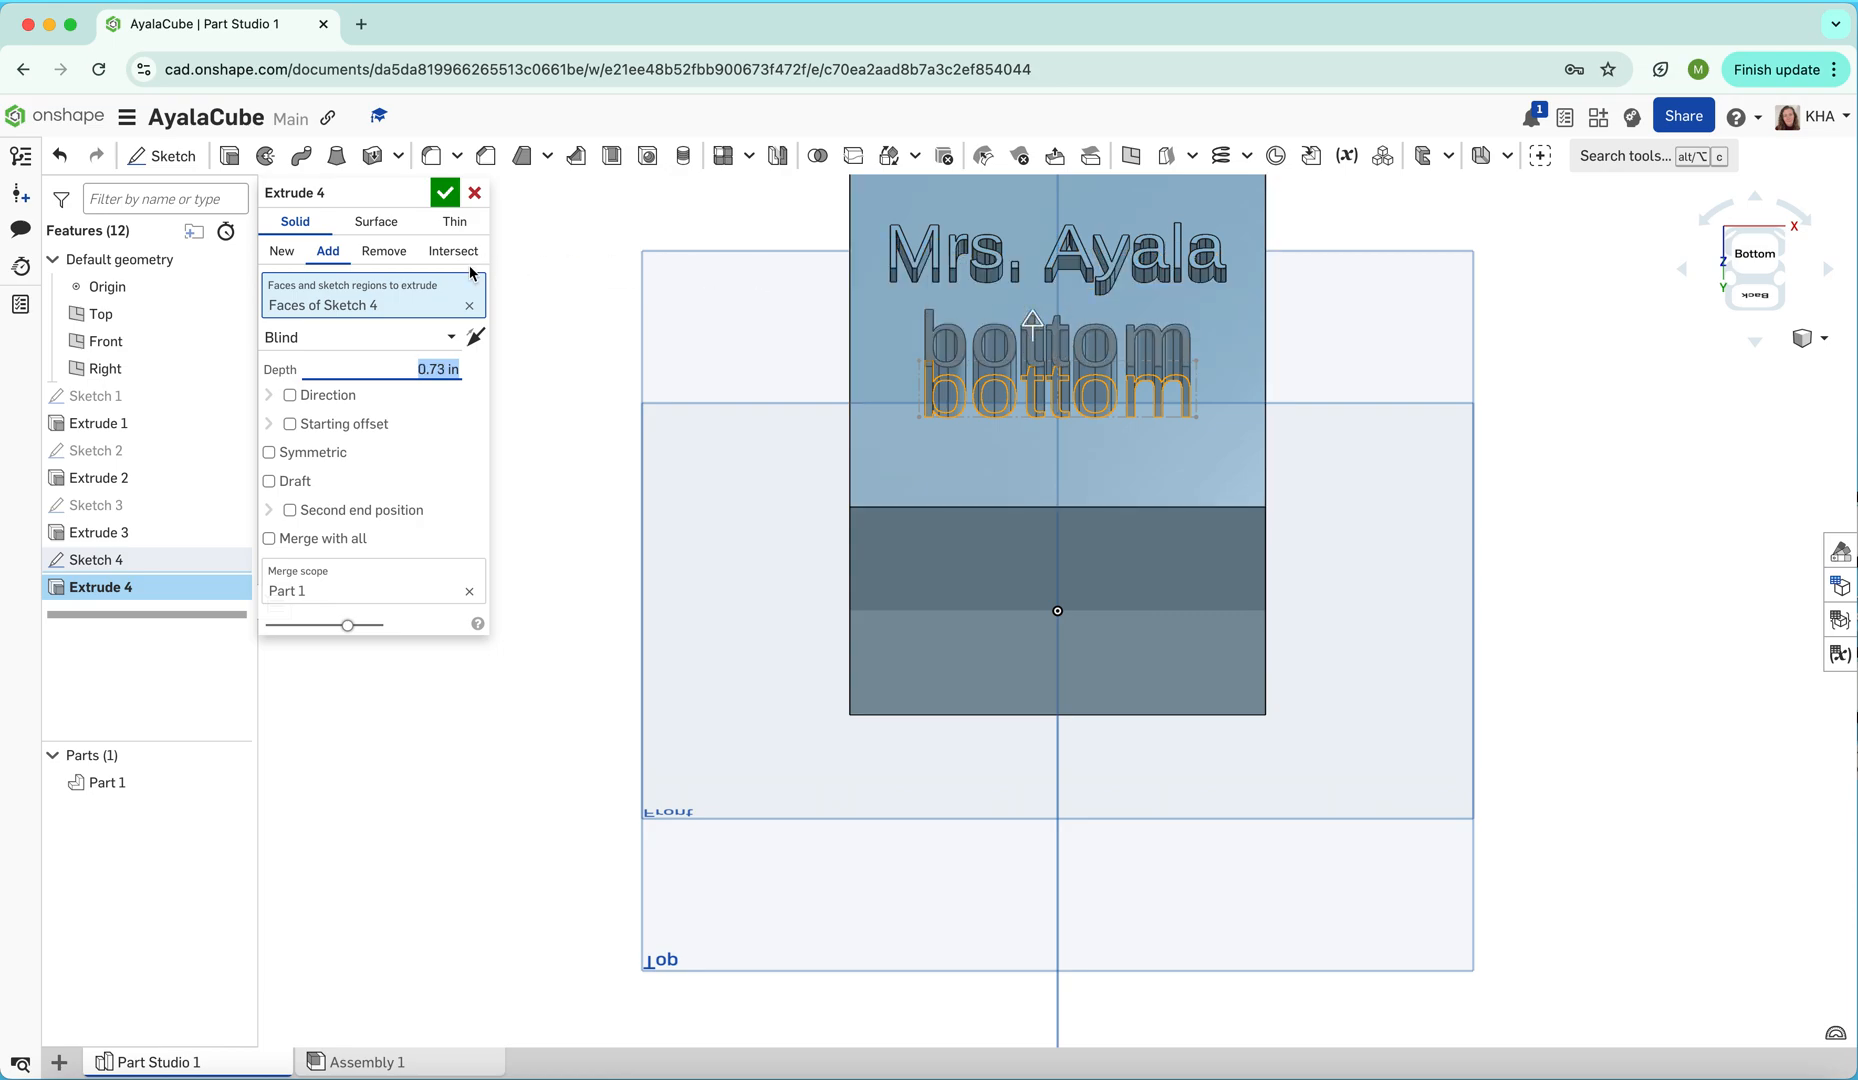
{"action": "left_click", "coordinate": [384, 251]}
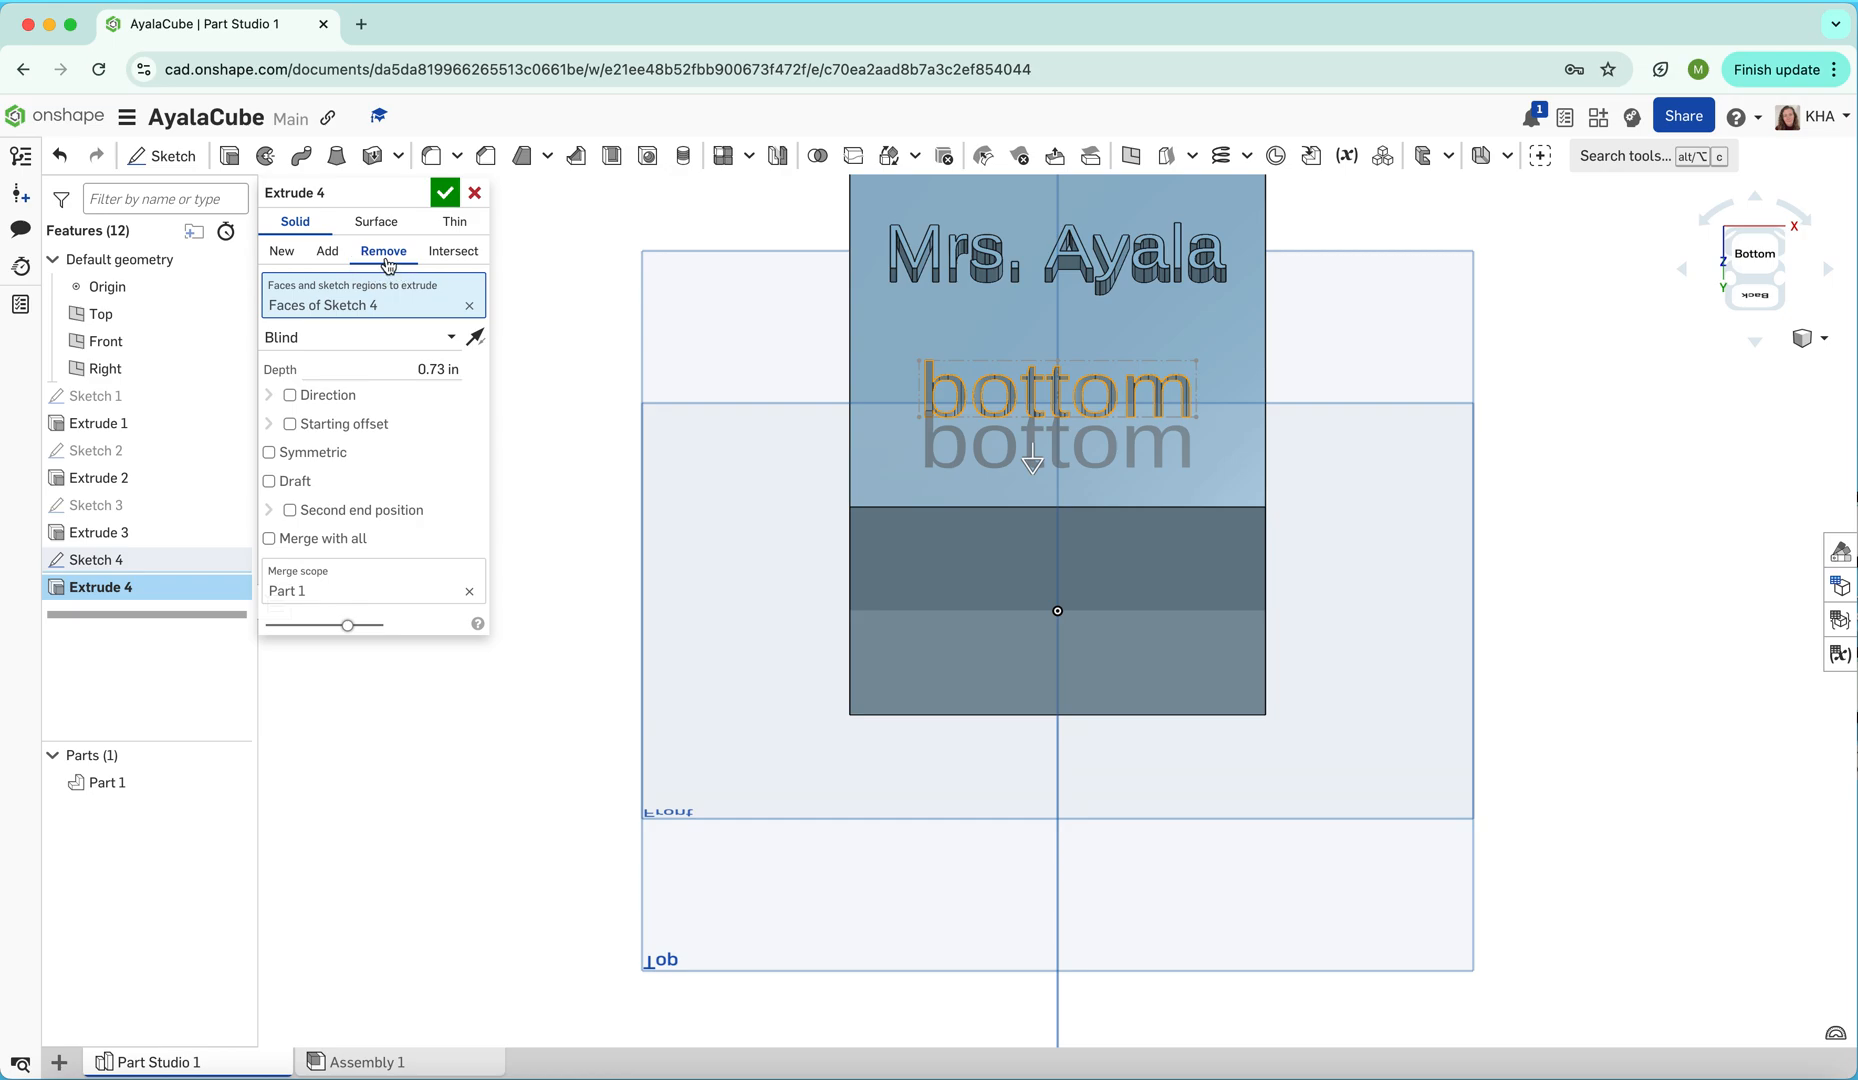
{"action": "left_click", "coordinate": [441, 370]}
{"action": "type", "text": ".2"}
{"action": "left_click", "coordinate": [445, 198]}
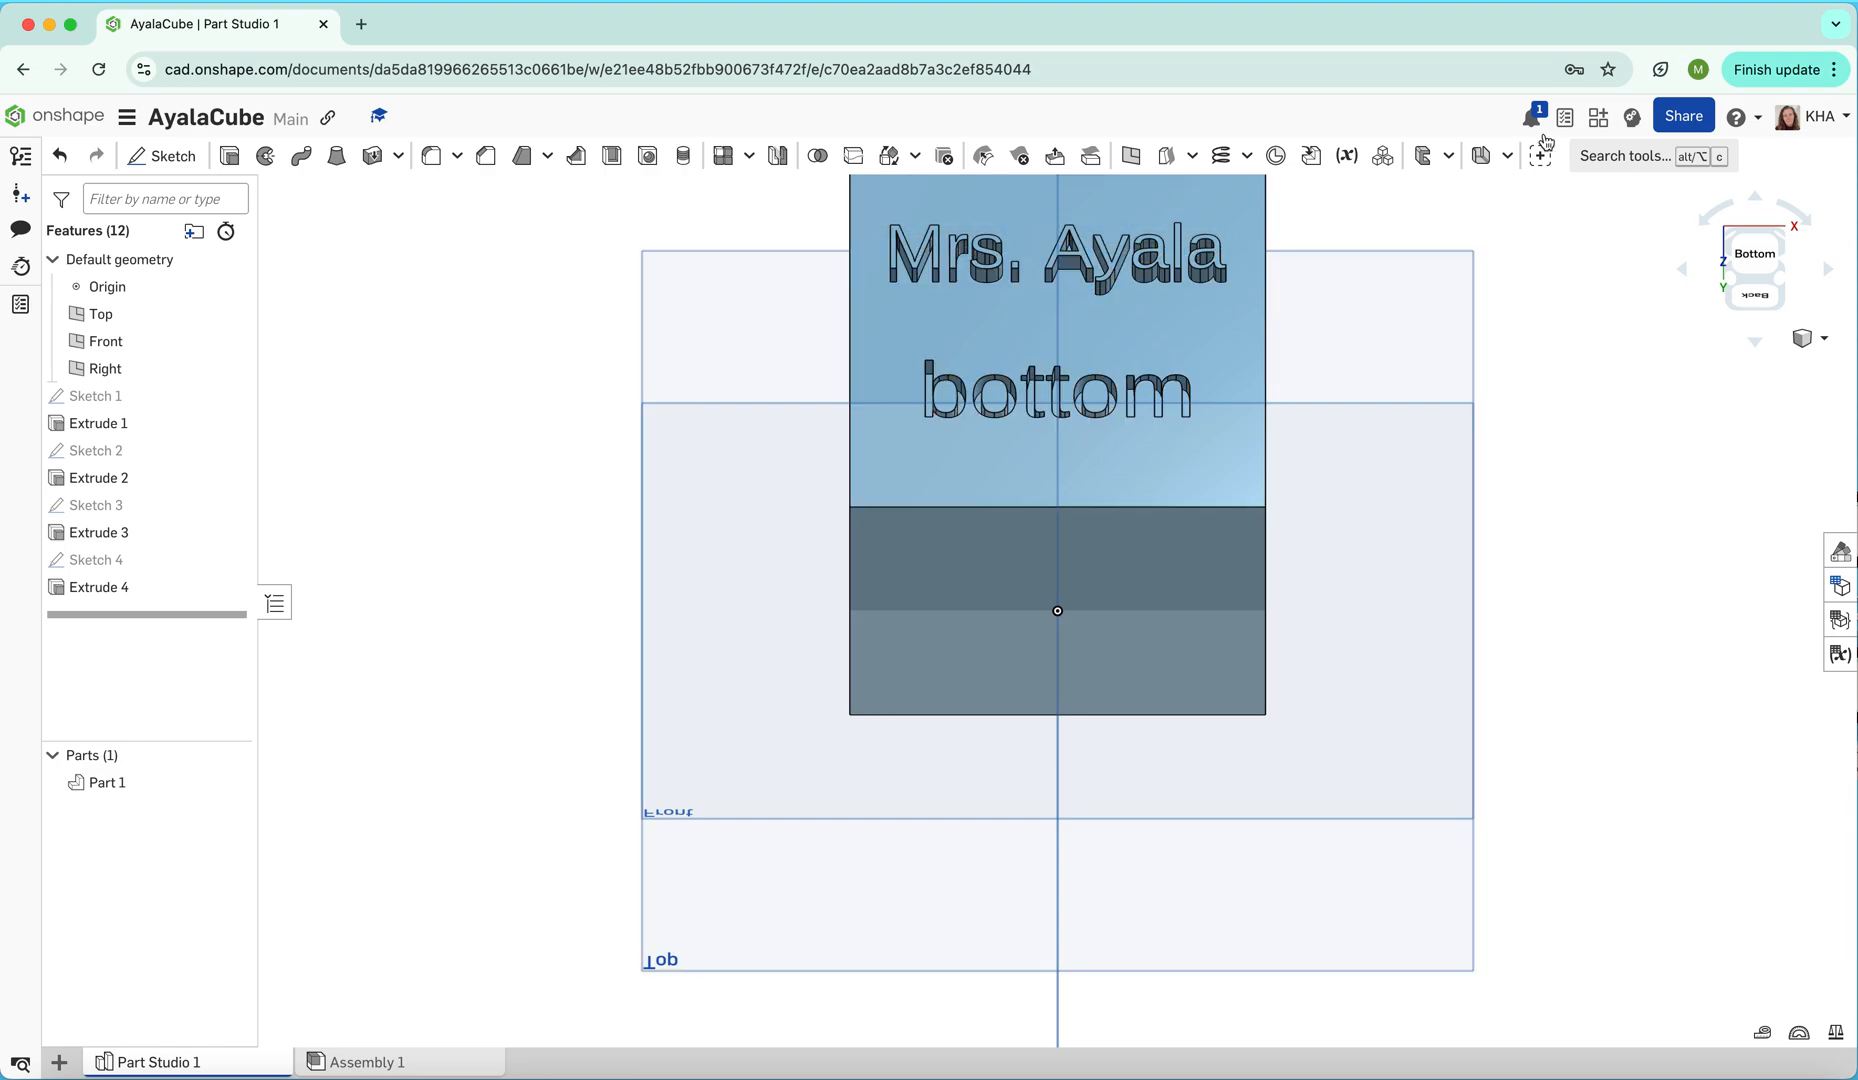
Examine the engraved "bottom" text and the raised name from tilted angles, ending with a straight front view of the cube
{"action": "left_click", "coordinate": [1755, 199]}
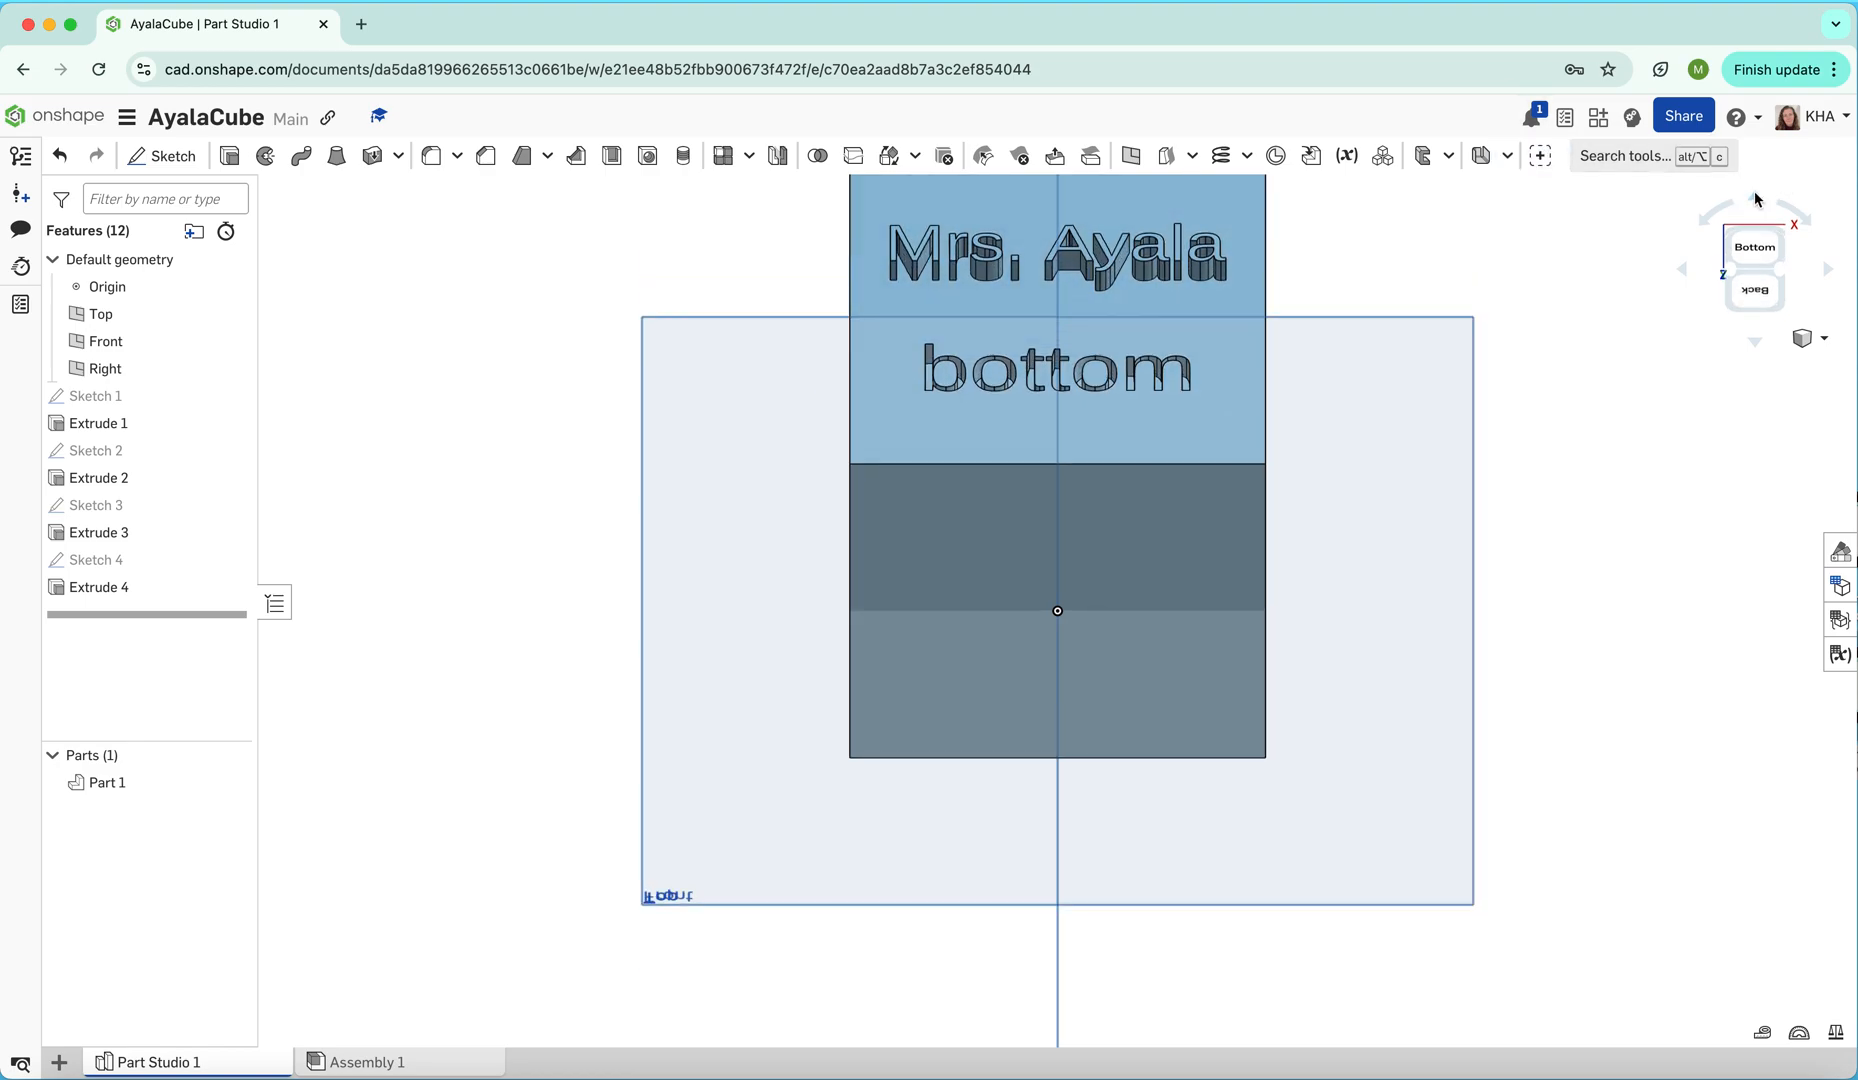
{"action": "left_click", "coordinate": [1755, 199]}
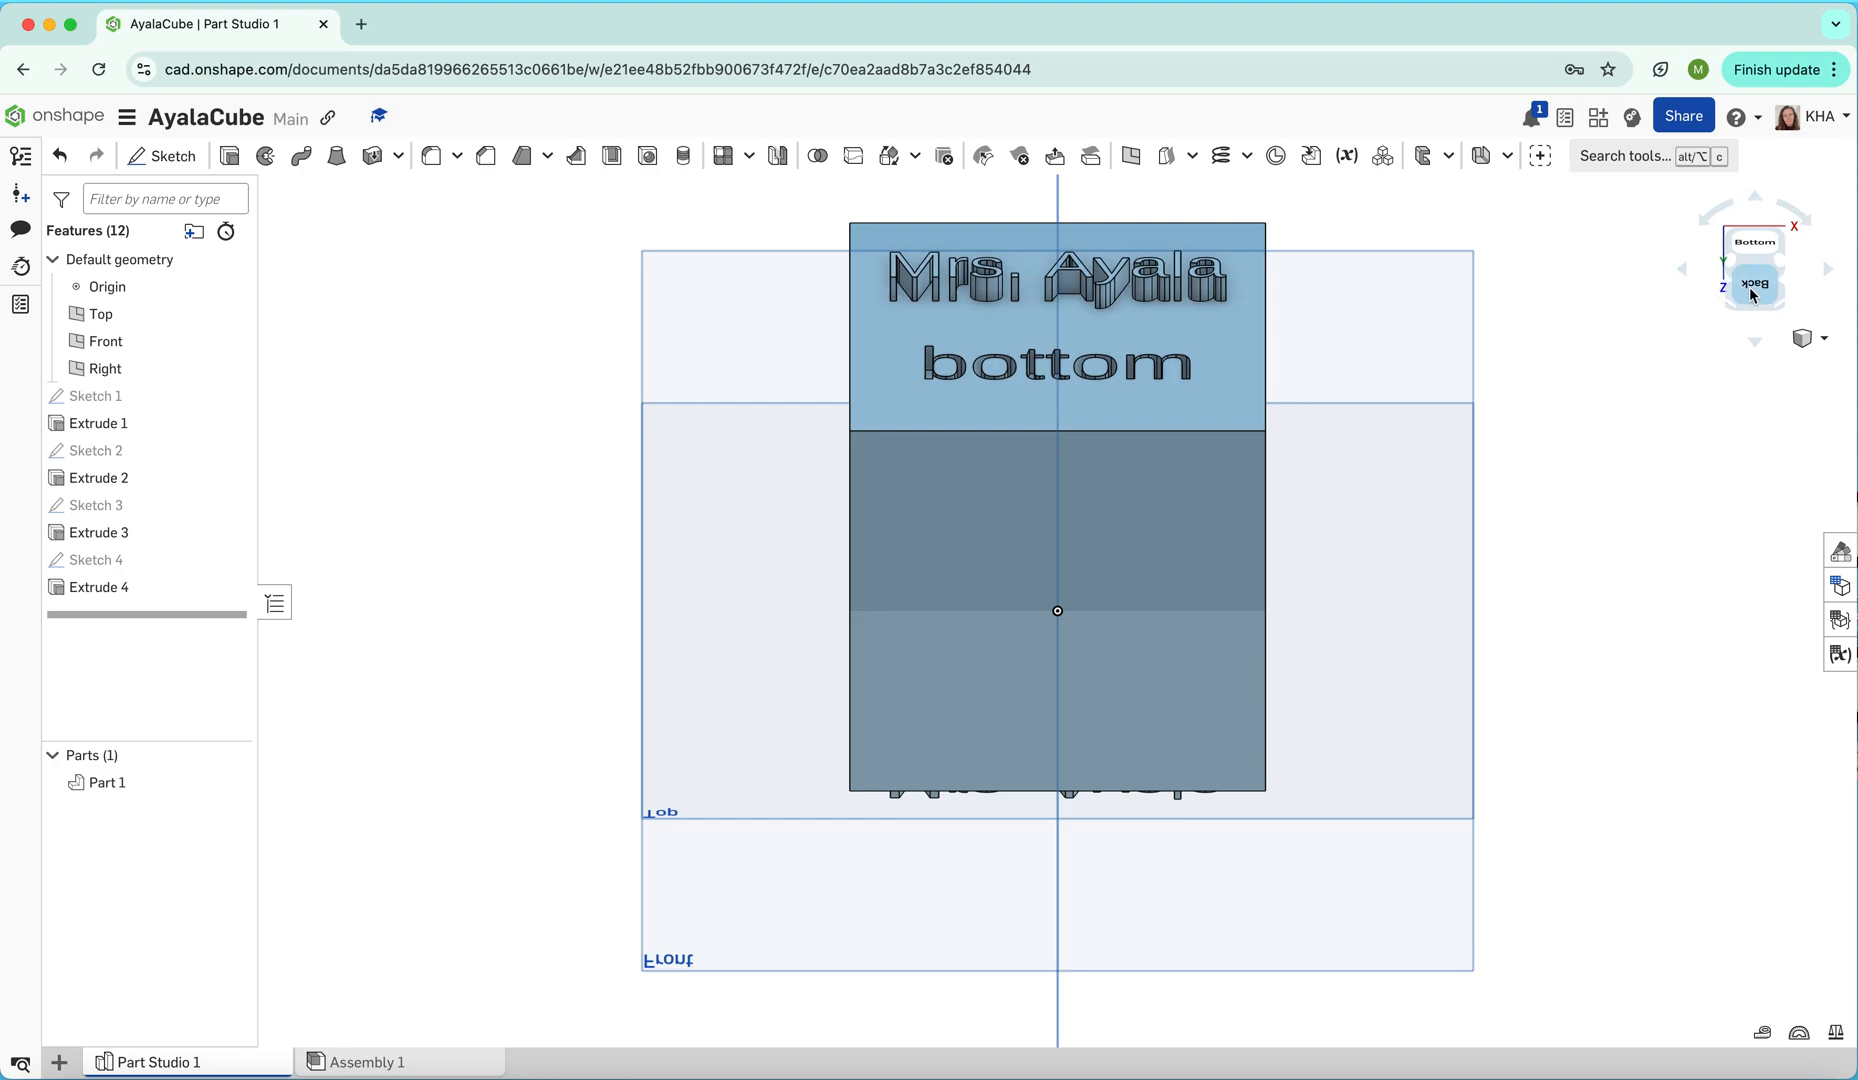
{"action": "left_click", "coordinate": [1756, 345]}
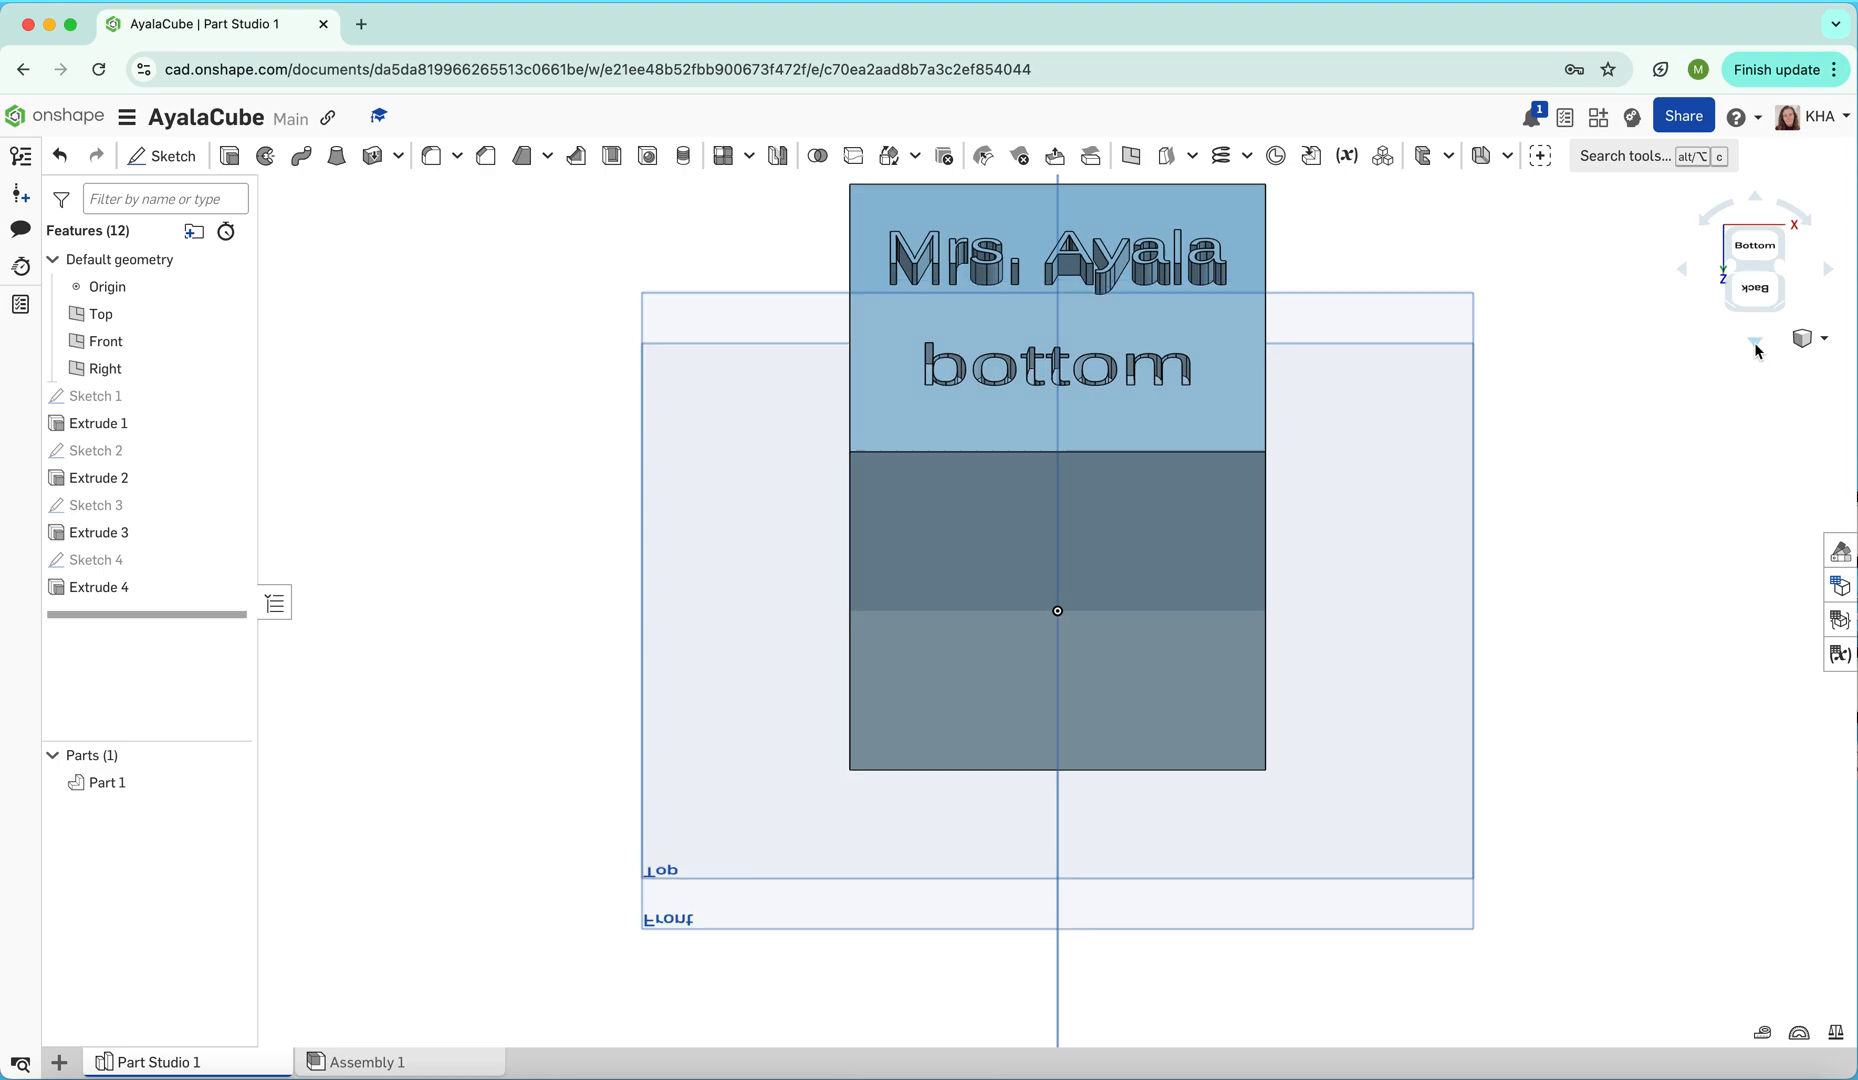
{"action": "left_click", "coordinate": [1756, 345]}
{"action": "left_click", "coordinate": [1756, 345]}
{"action": "left_click", "coordinate": [1756, 345]}
{"action": "left_click", "coordinate": [1756, 345]}
{"action": "left_click", "coordinate": [1756, 345]}
{"action": "left_click", "coordinate": [1756, 345]}
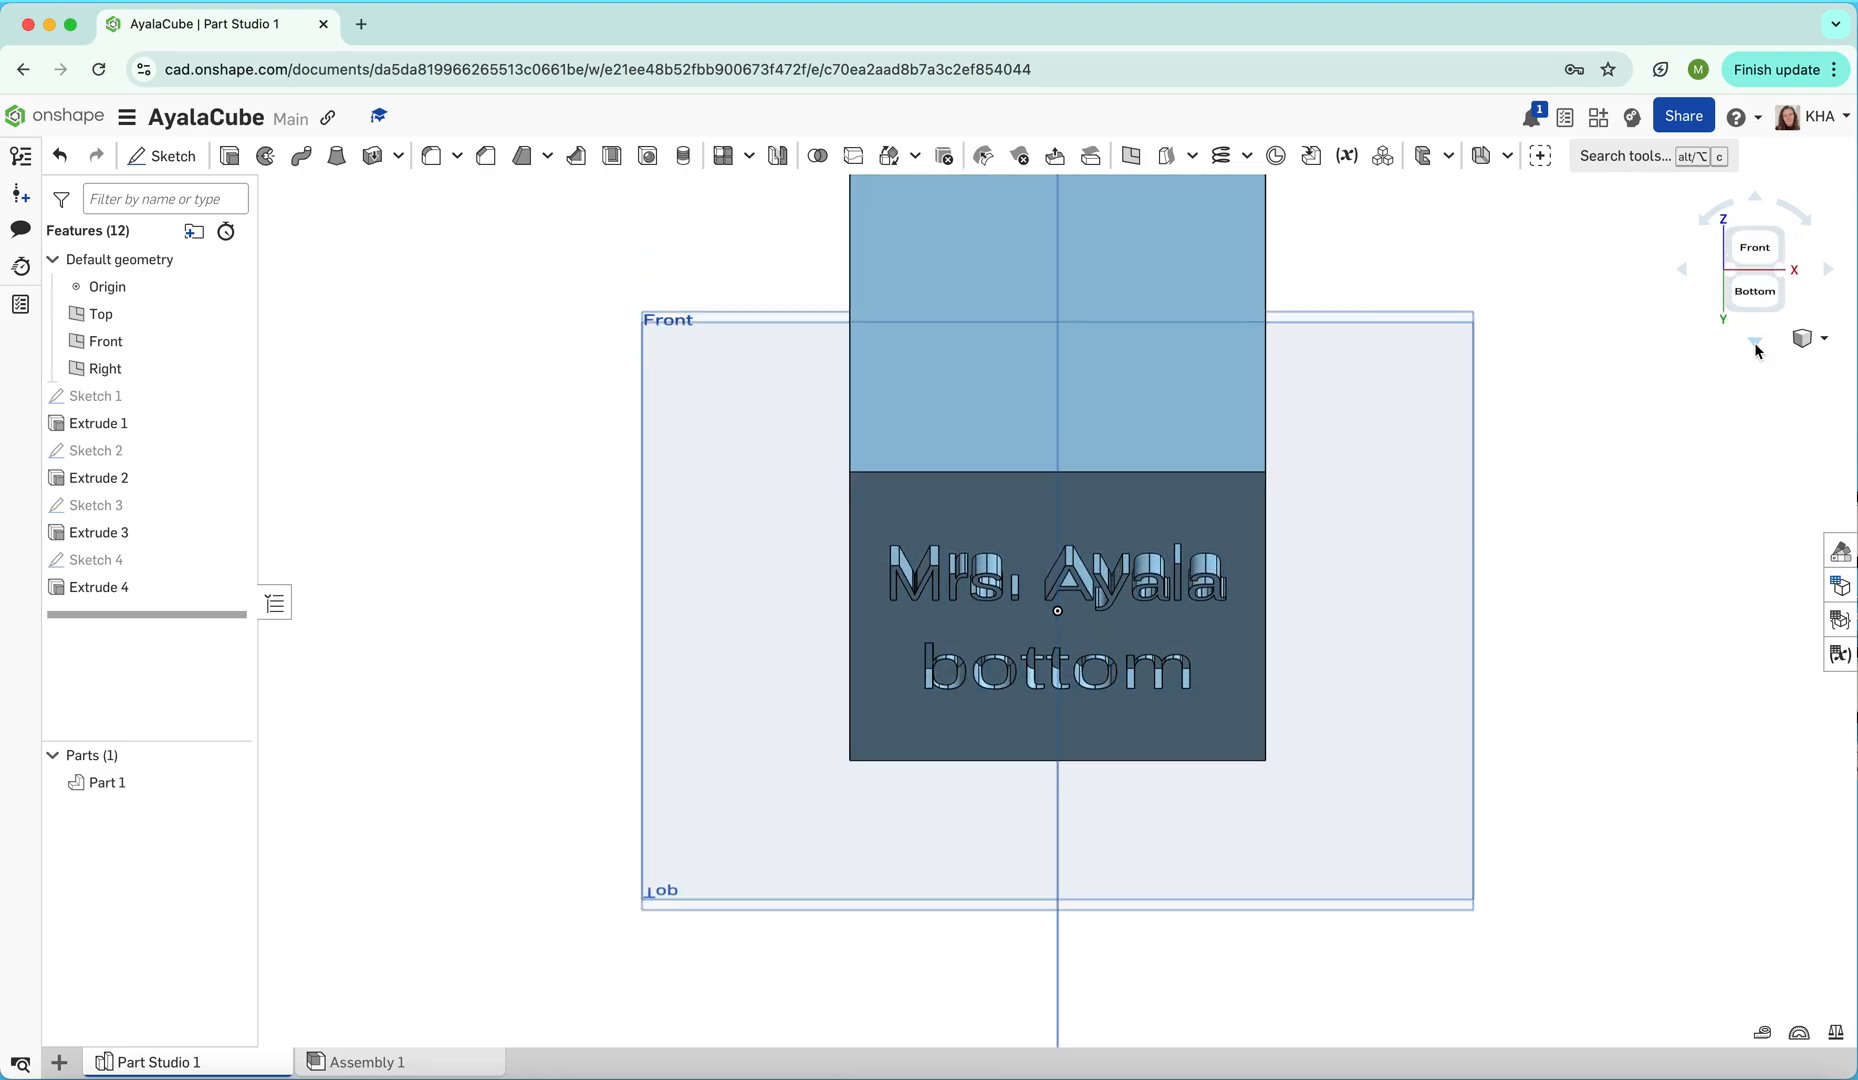
{"action": "left_click", "coordinate": [1756, 345]}
{"action": "left_click", "coordinate": [1756, 345]}
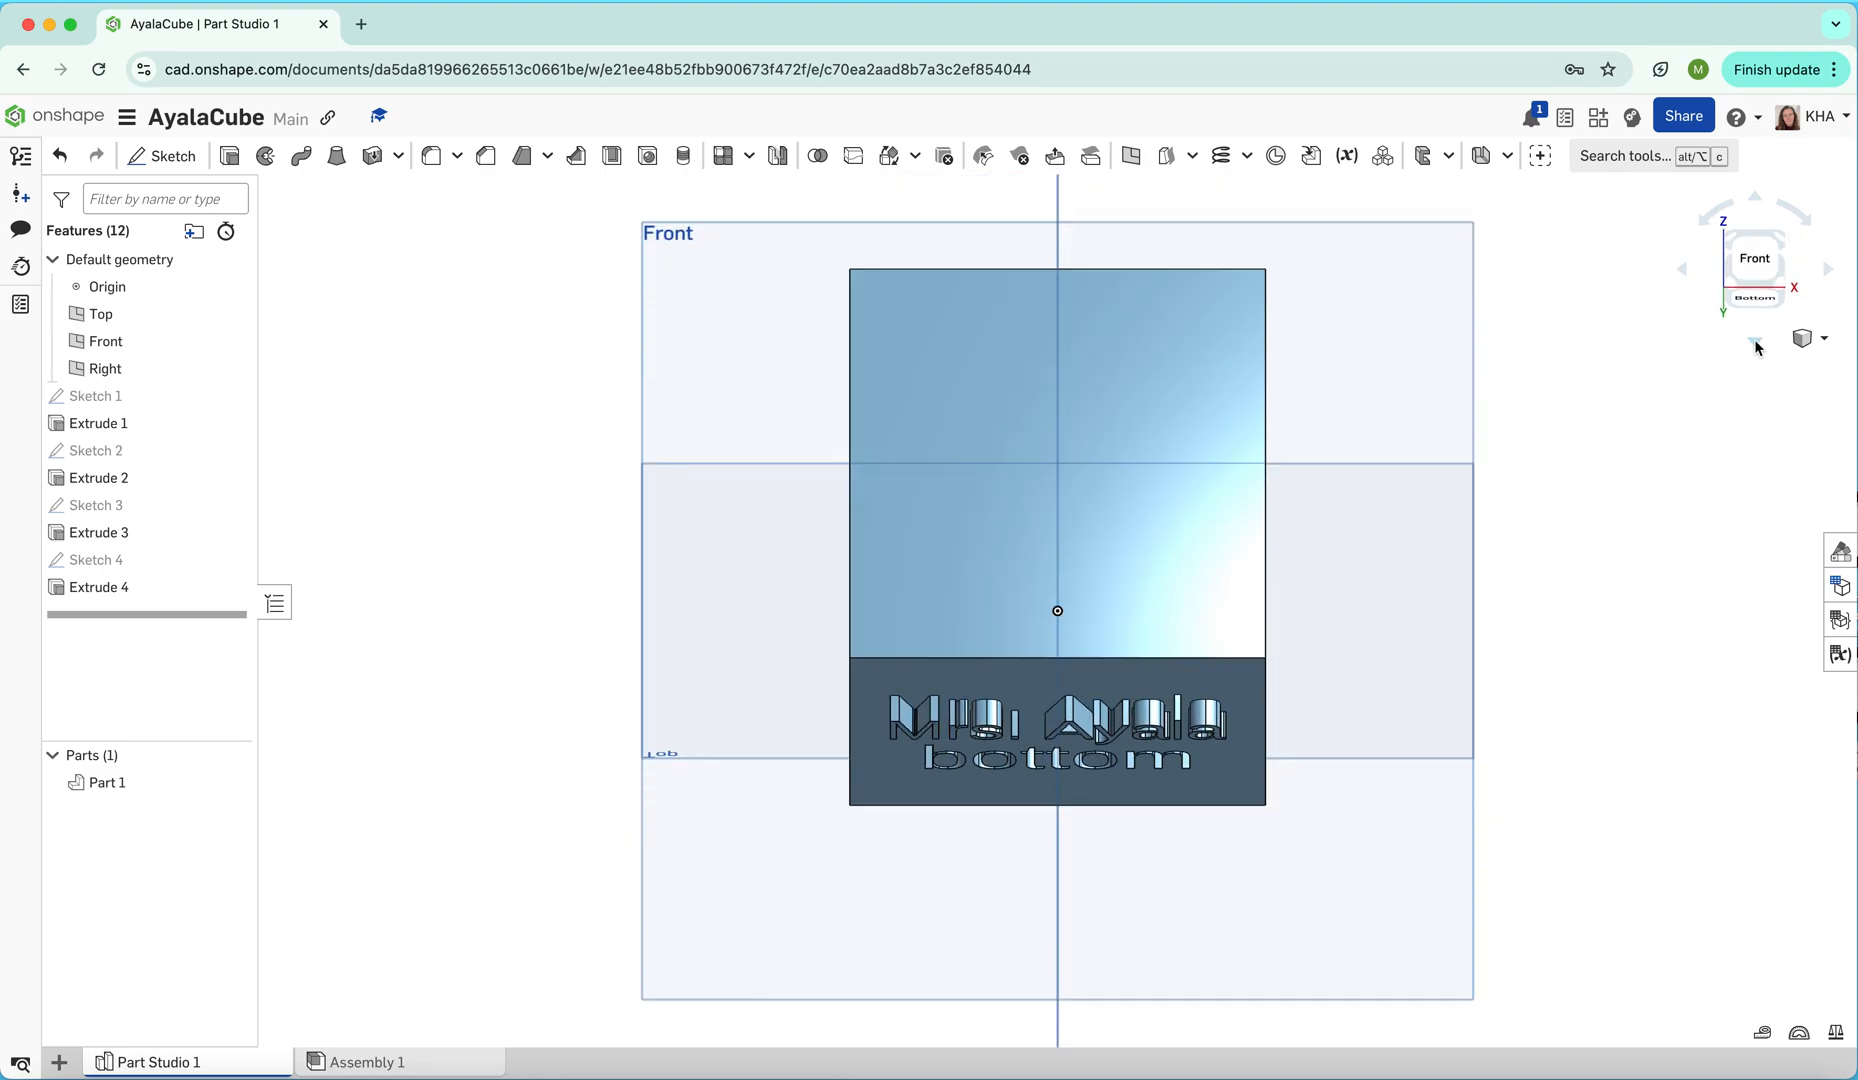
{"action": "left_click", "coordinate": [1753, 272]}
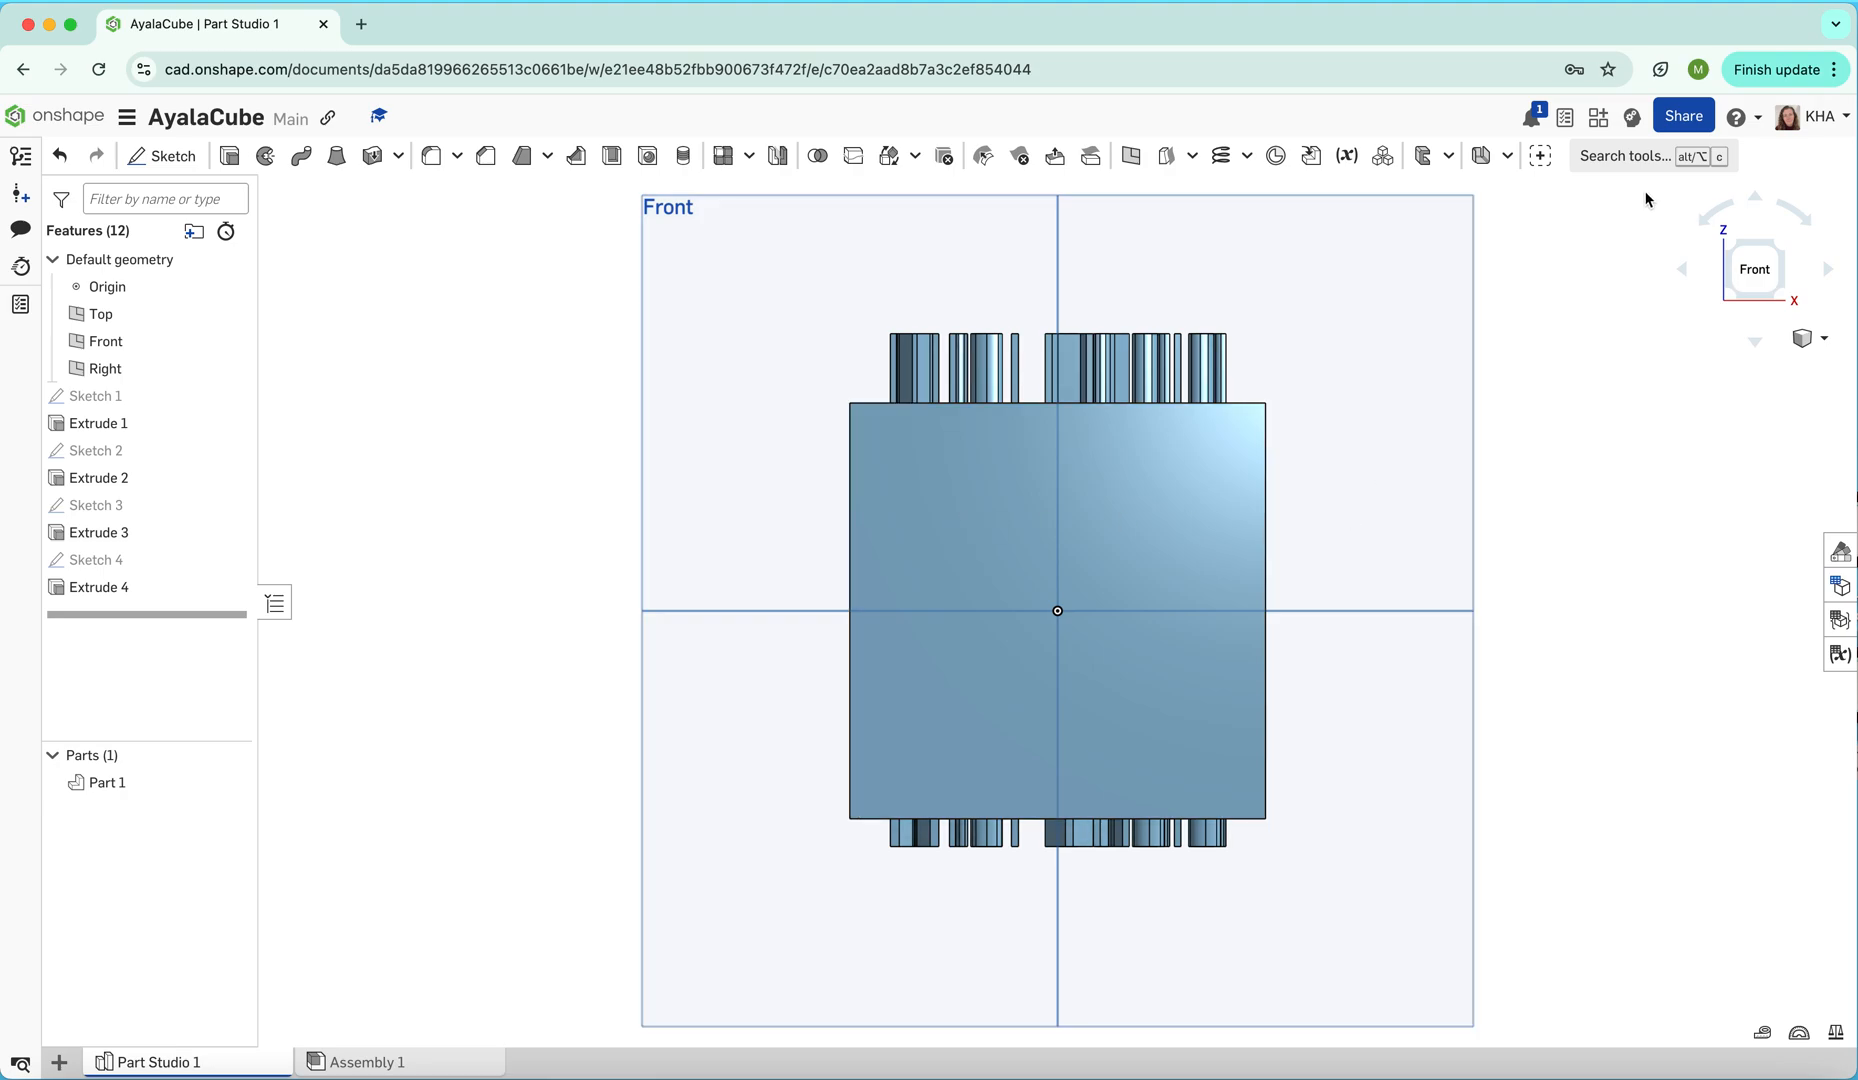
Inspect the finished cube from its bottom, back, top, right and left sides to check the raised and engraved text
{"action": "left_click", "coordinate": [1755, 197]}
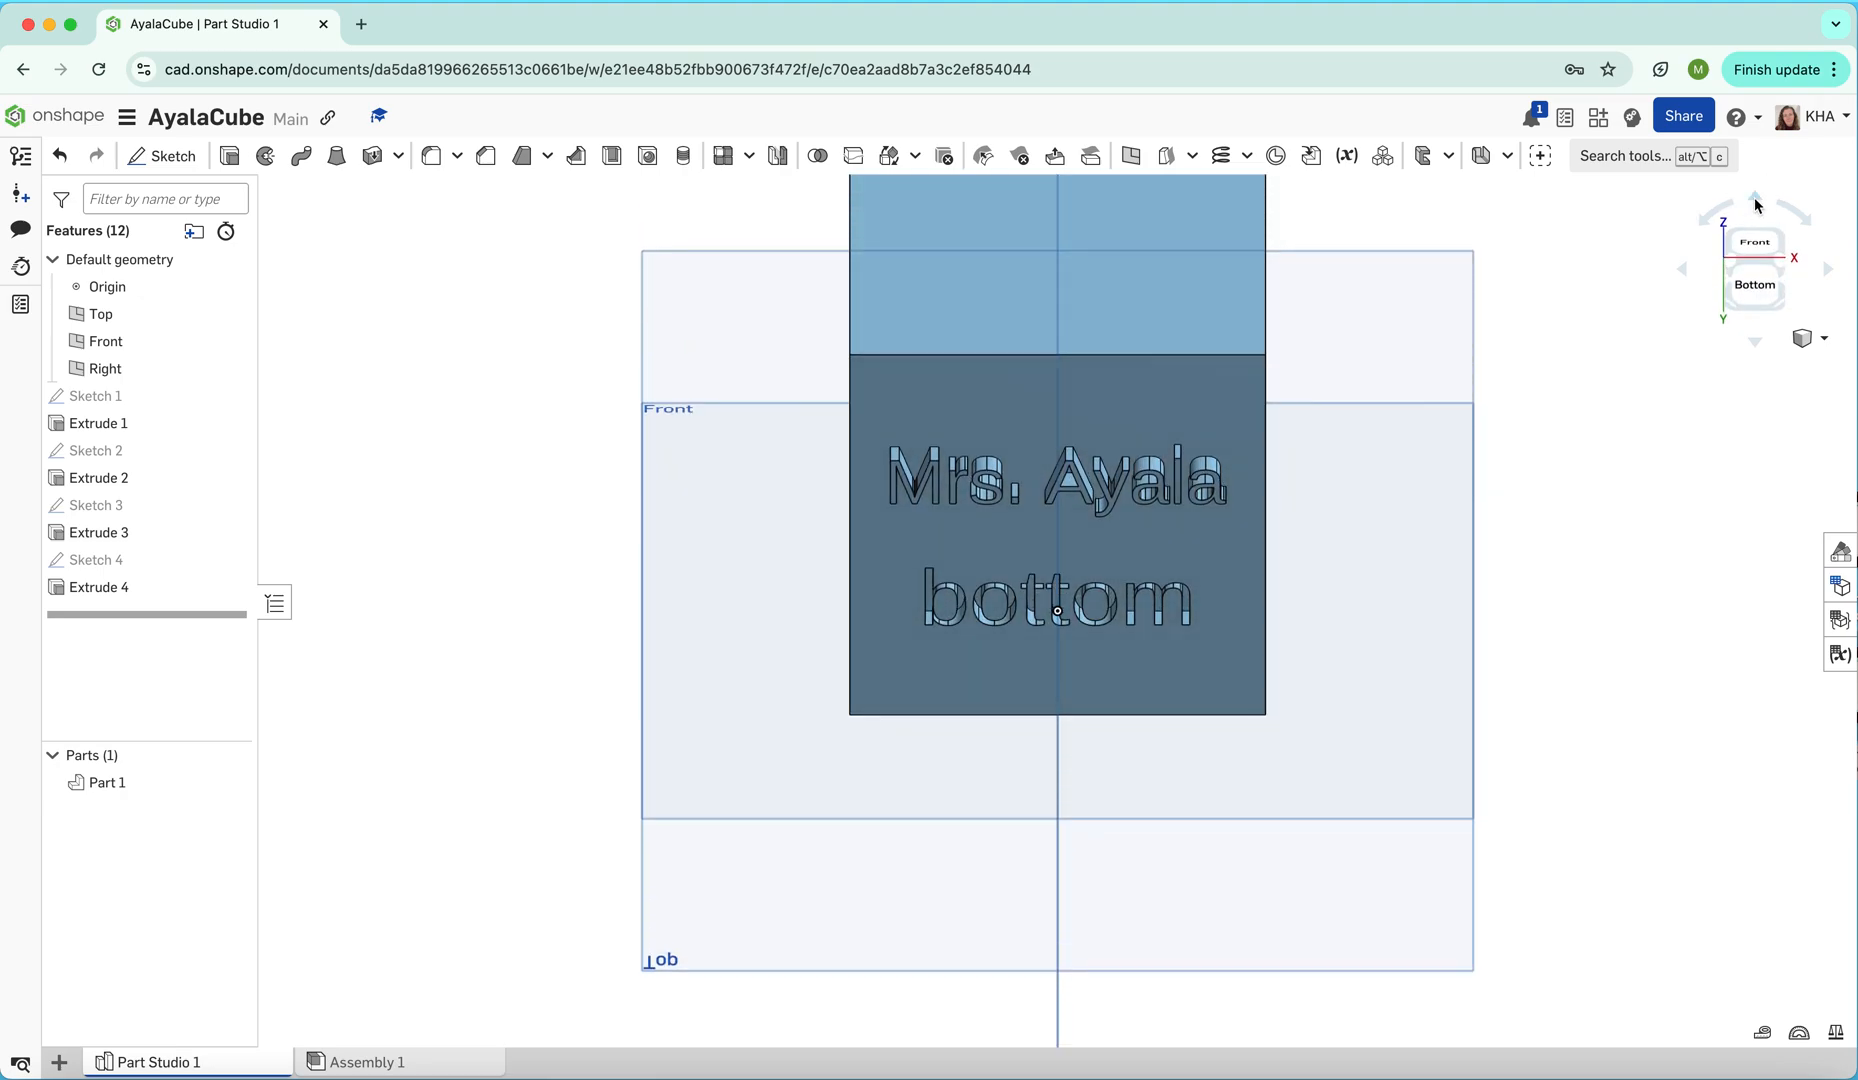
{"action": "left_click", "coordinate": [1756, 200]}
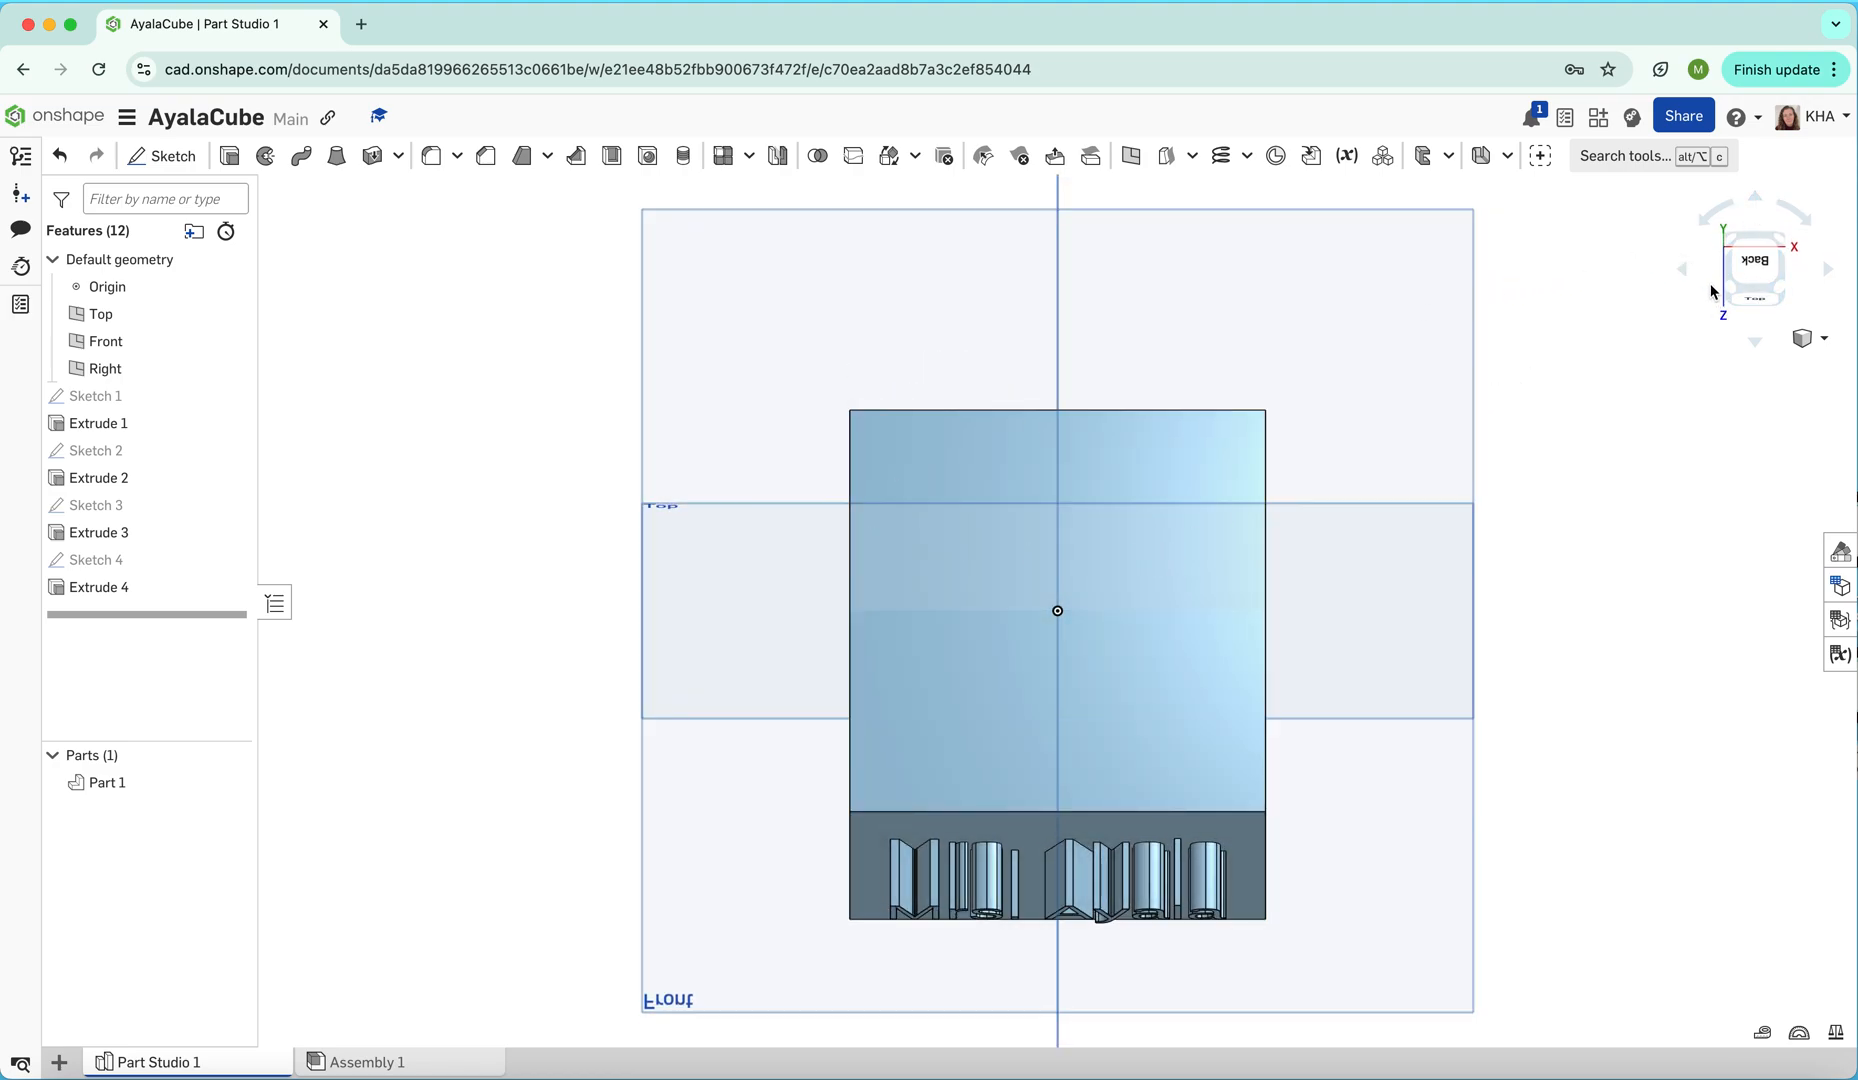
{"action": "left_click", "coordinate": [1752, 201]}
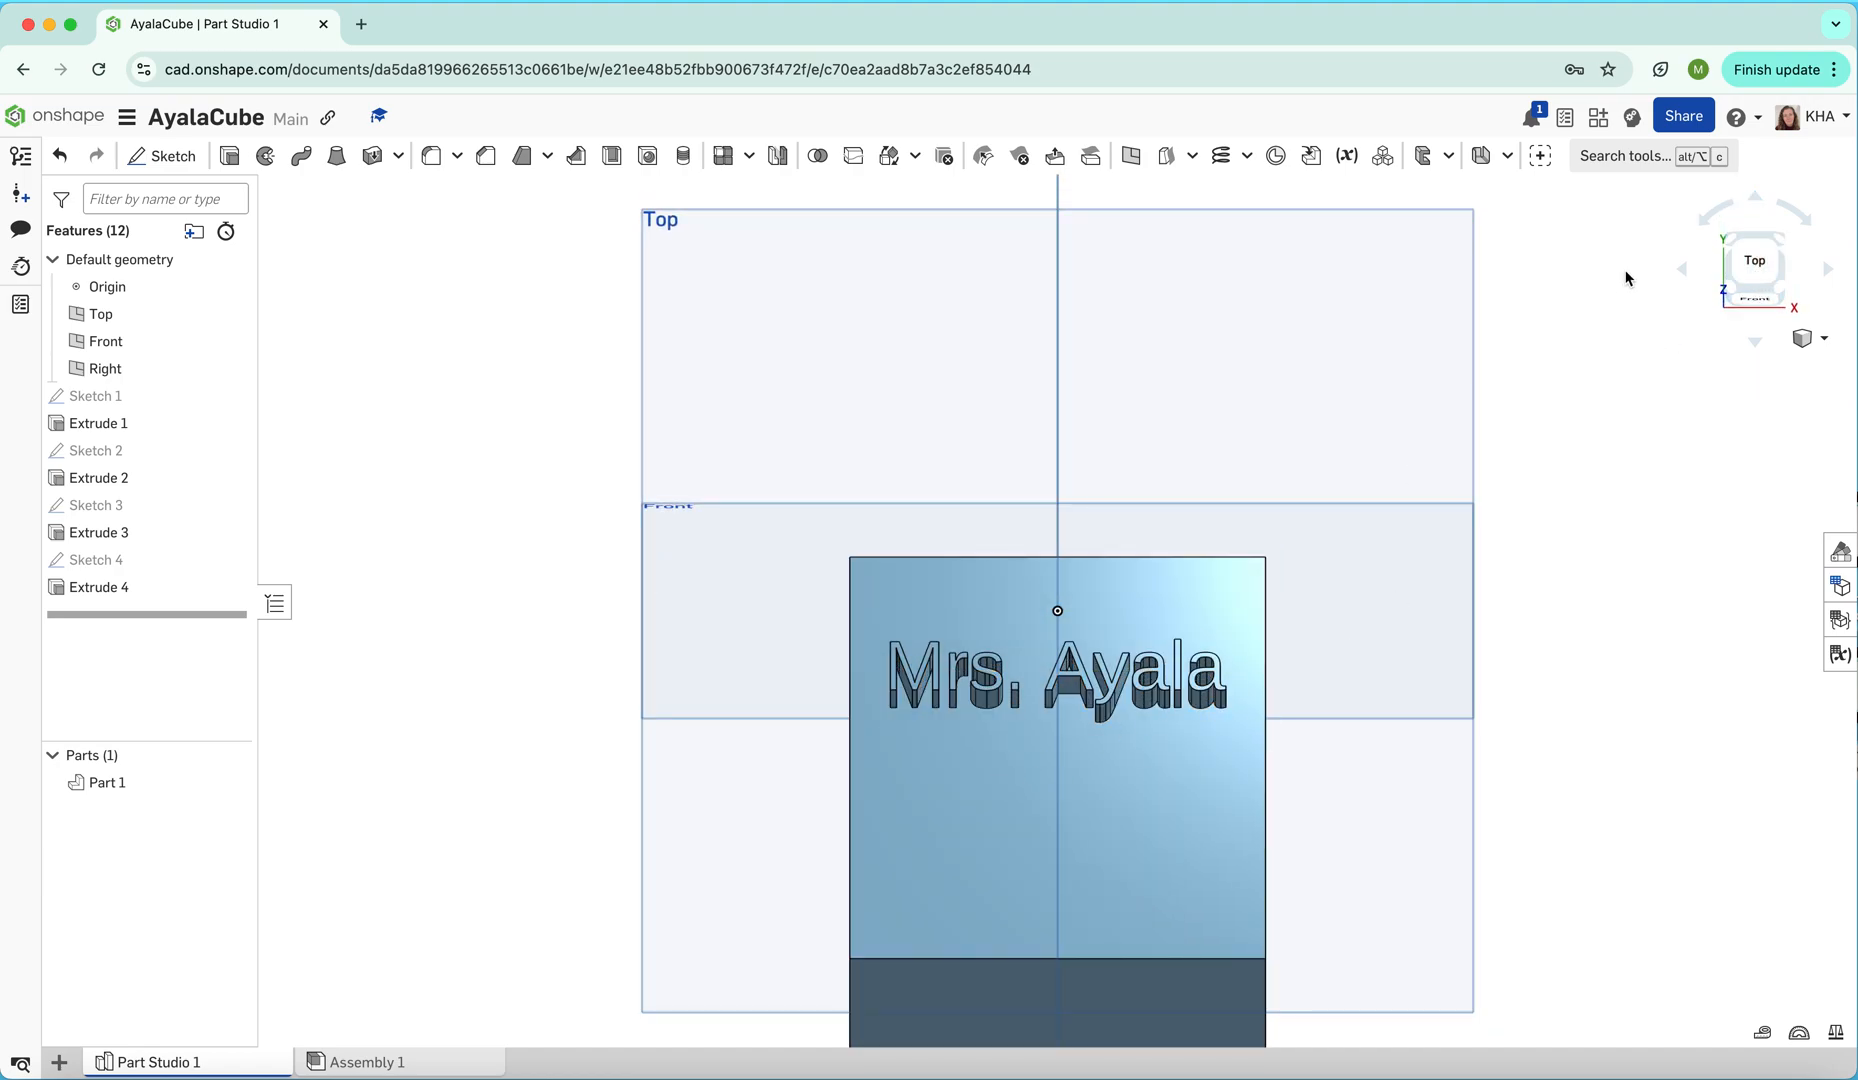
{"action": "left_click", "coordinate": [1680, 270]}
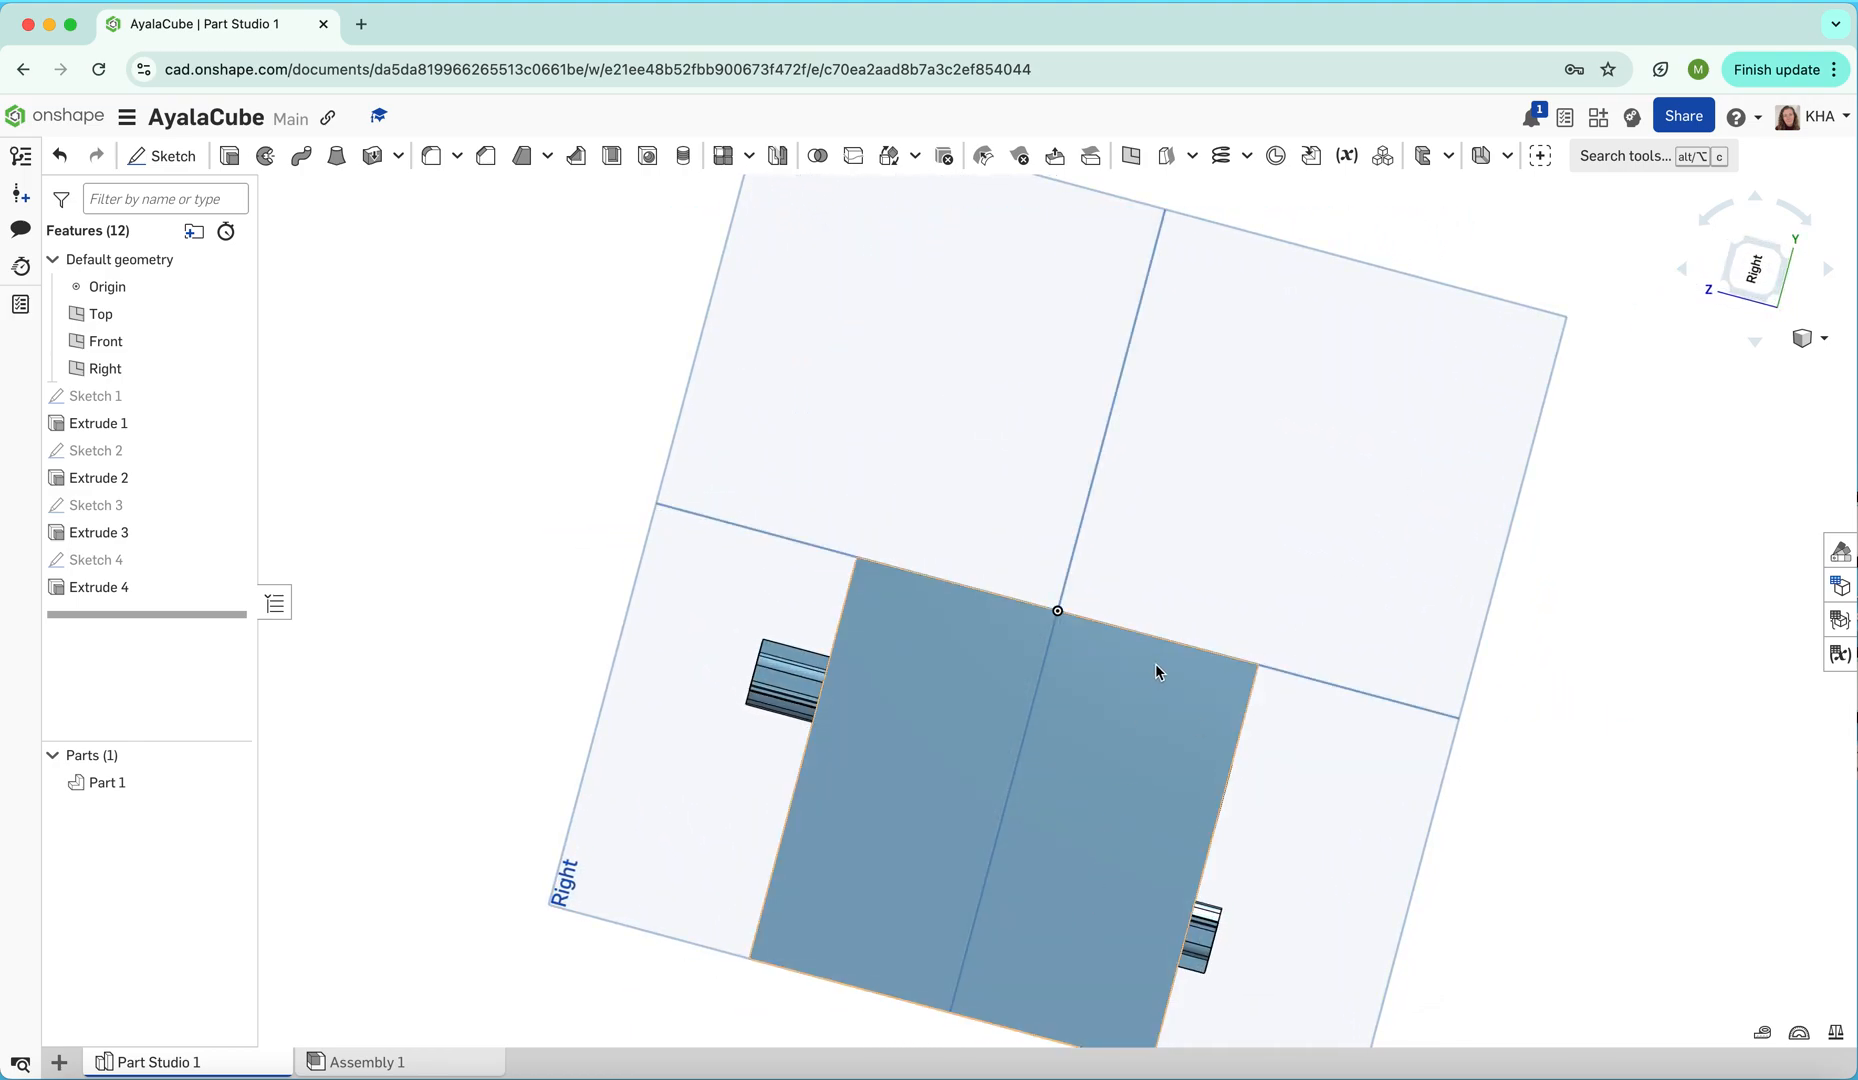
{"action": "left_click", "coordinate": [1681, 274]}
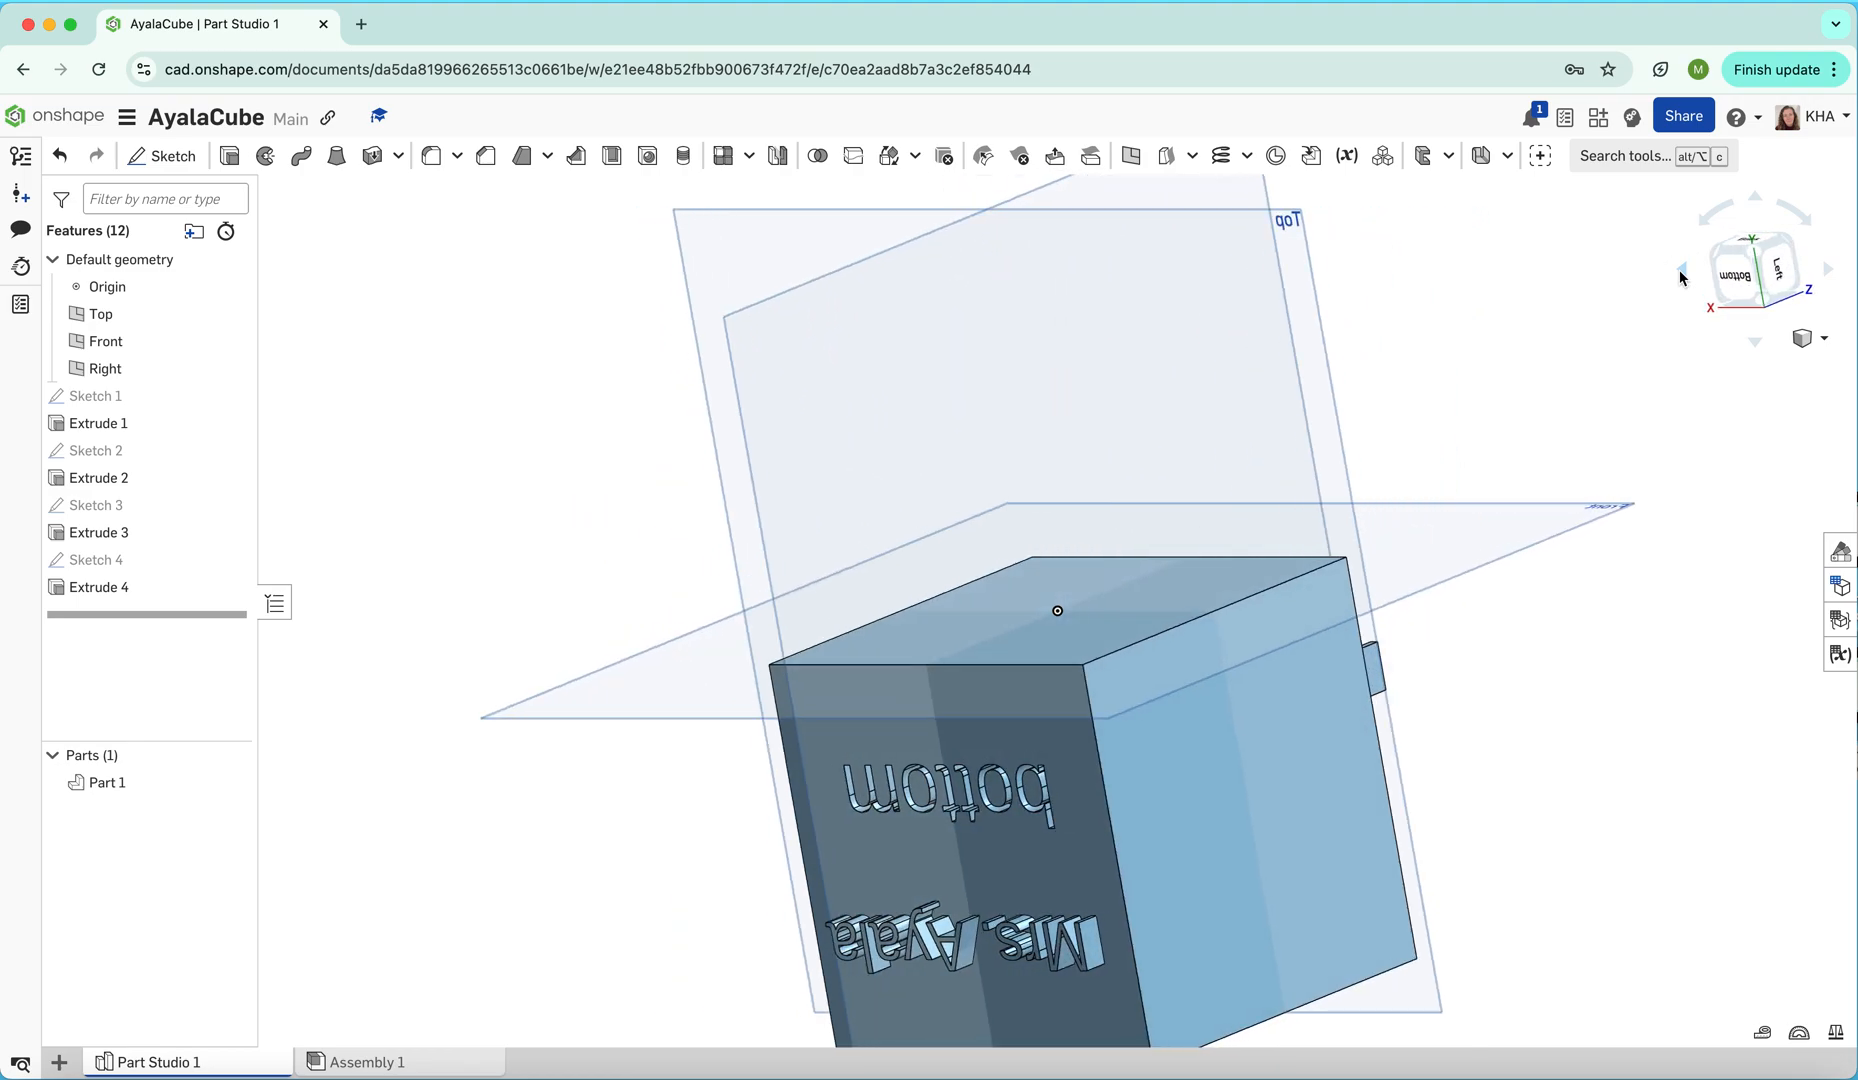
{"action": "left_click", "coordinate": [1752, 270]}
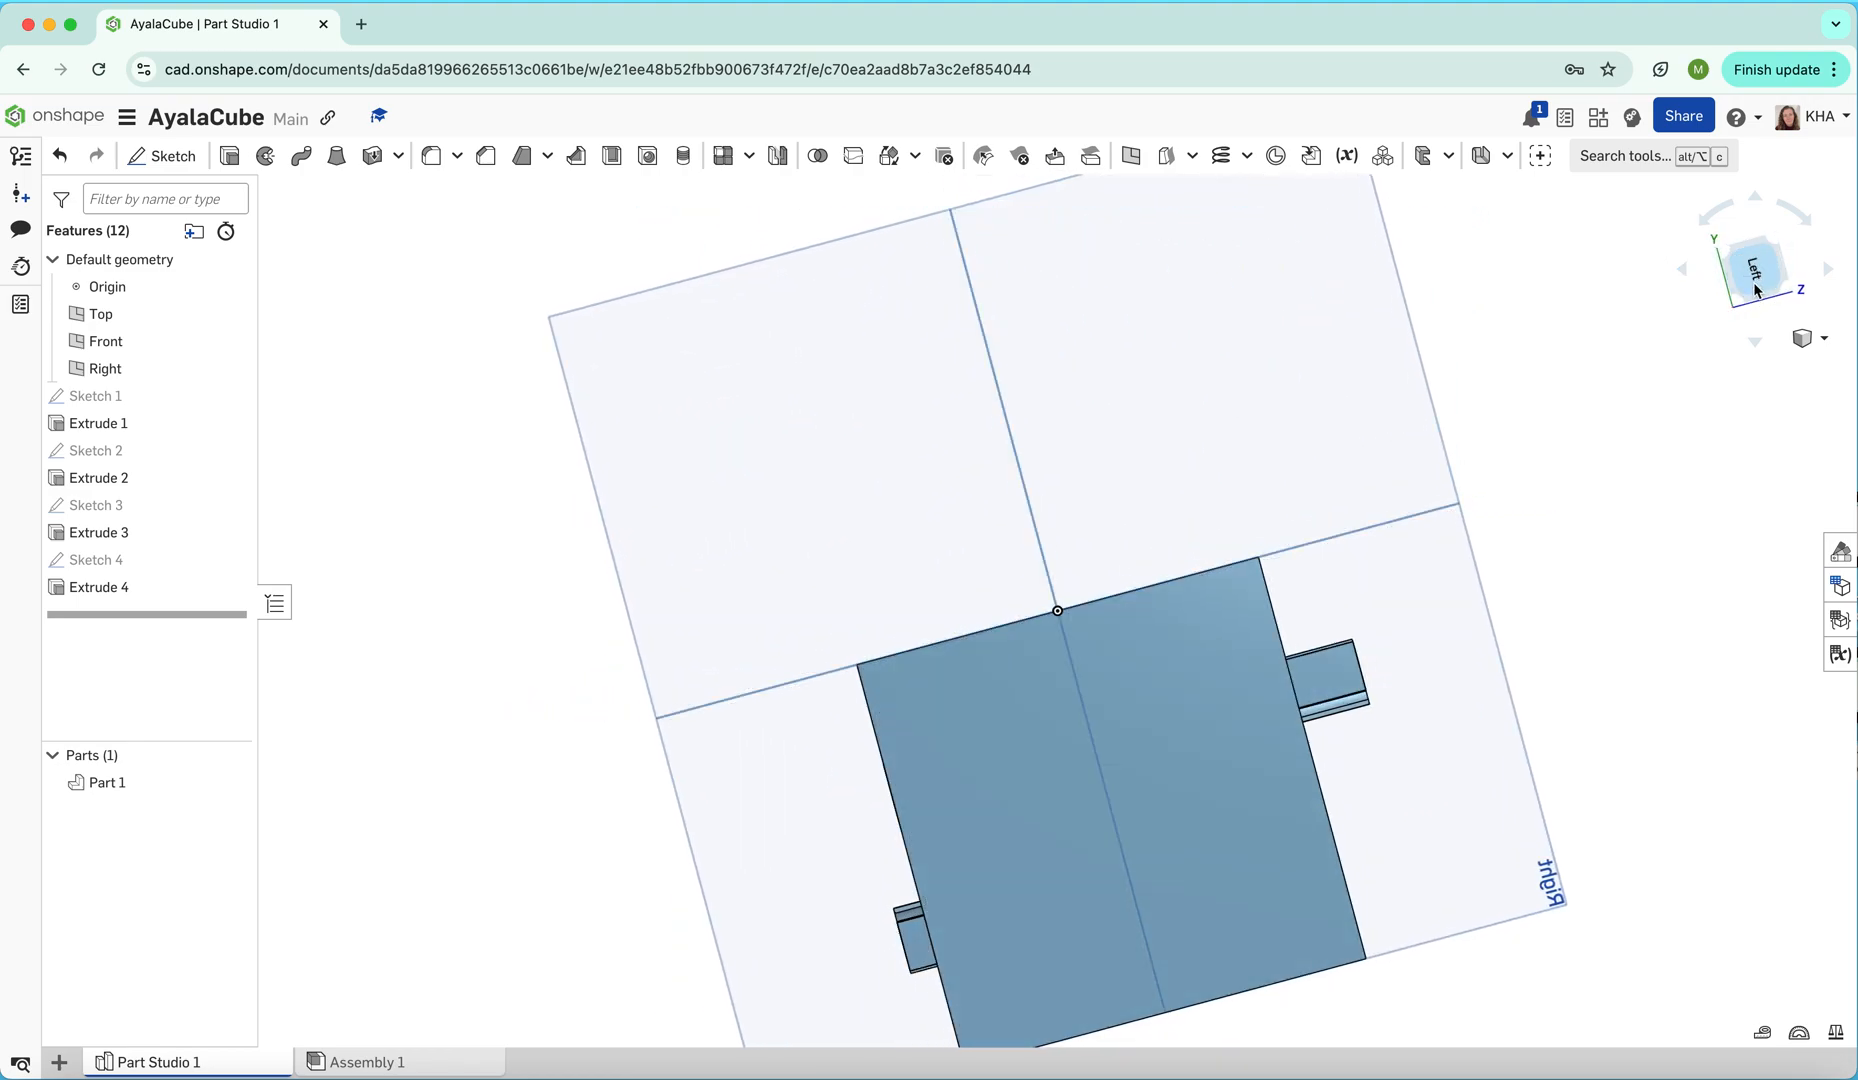
{"action": "left_click", "coordinate": [1806, 339]}
{"action": "left_click", "coordinate": [1791, 373]}
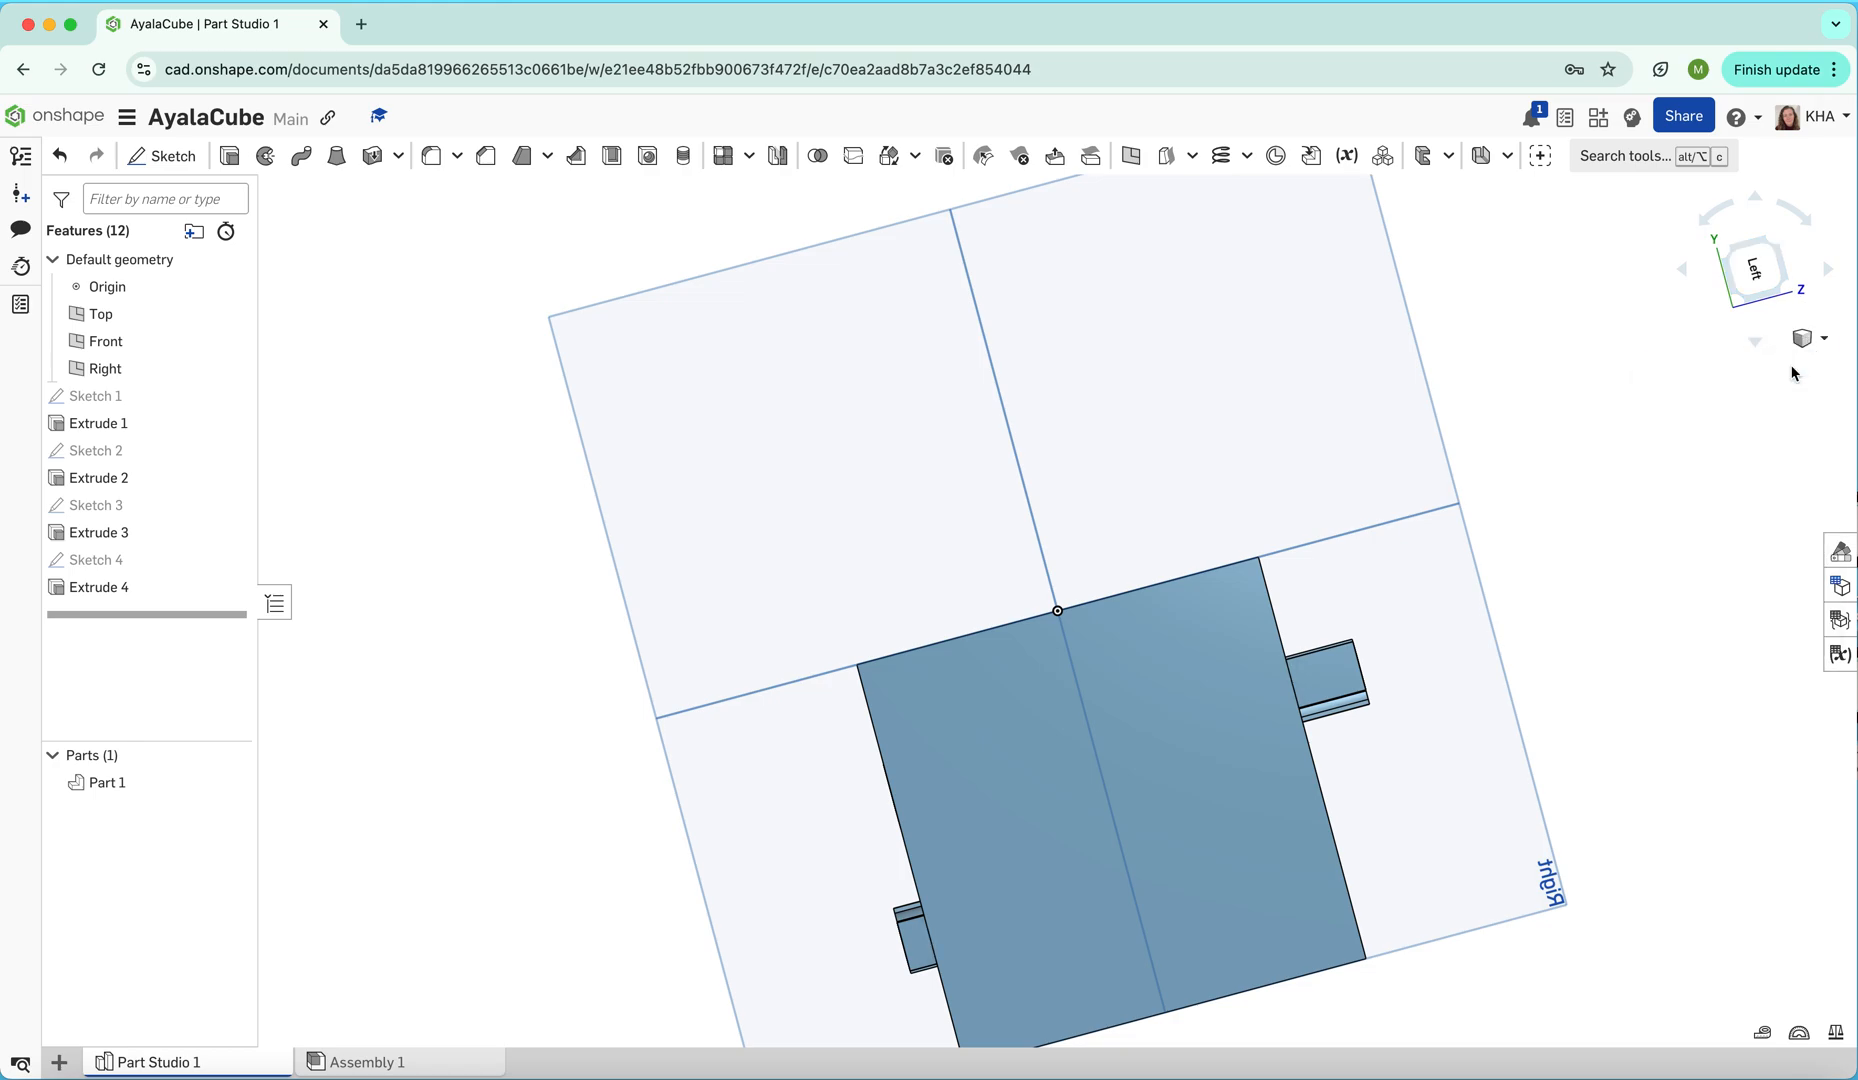